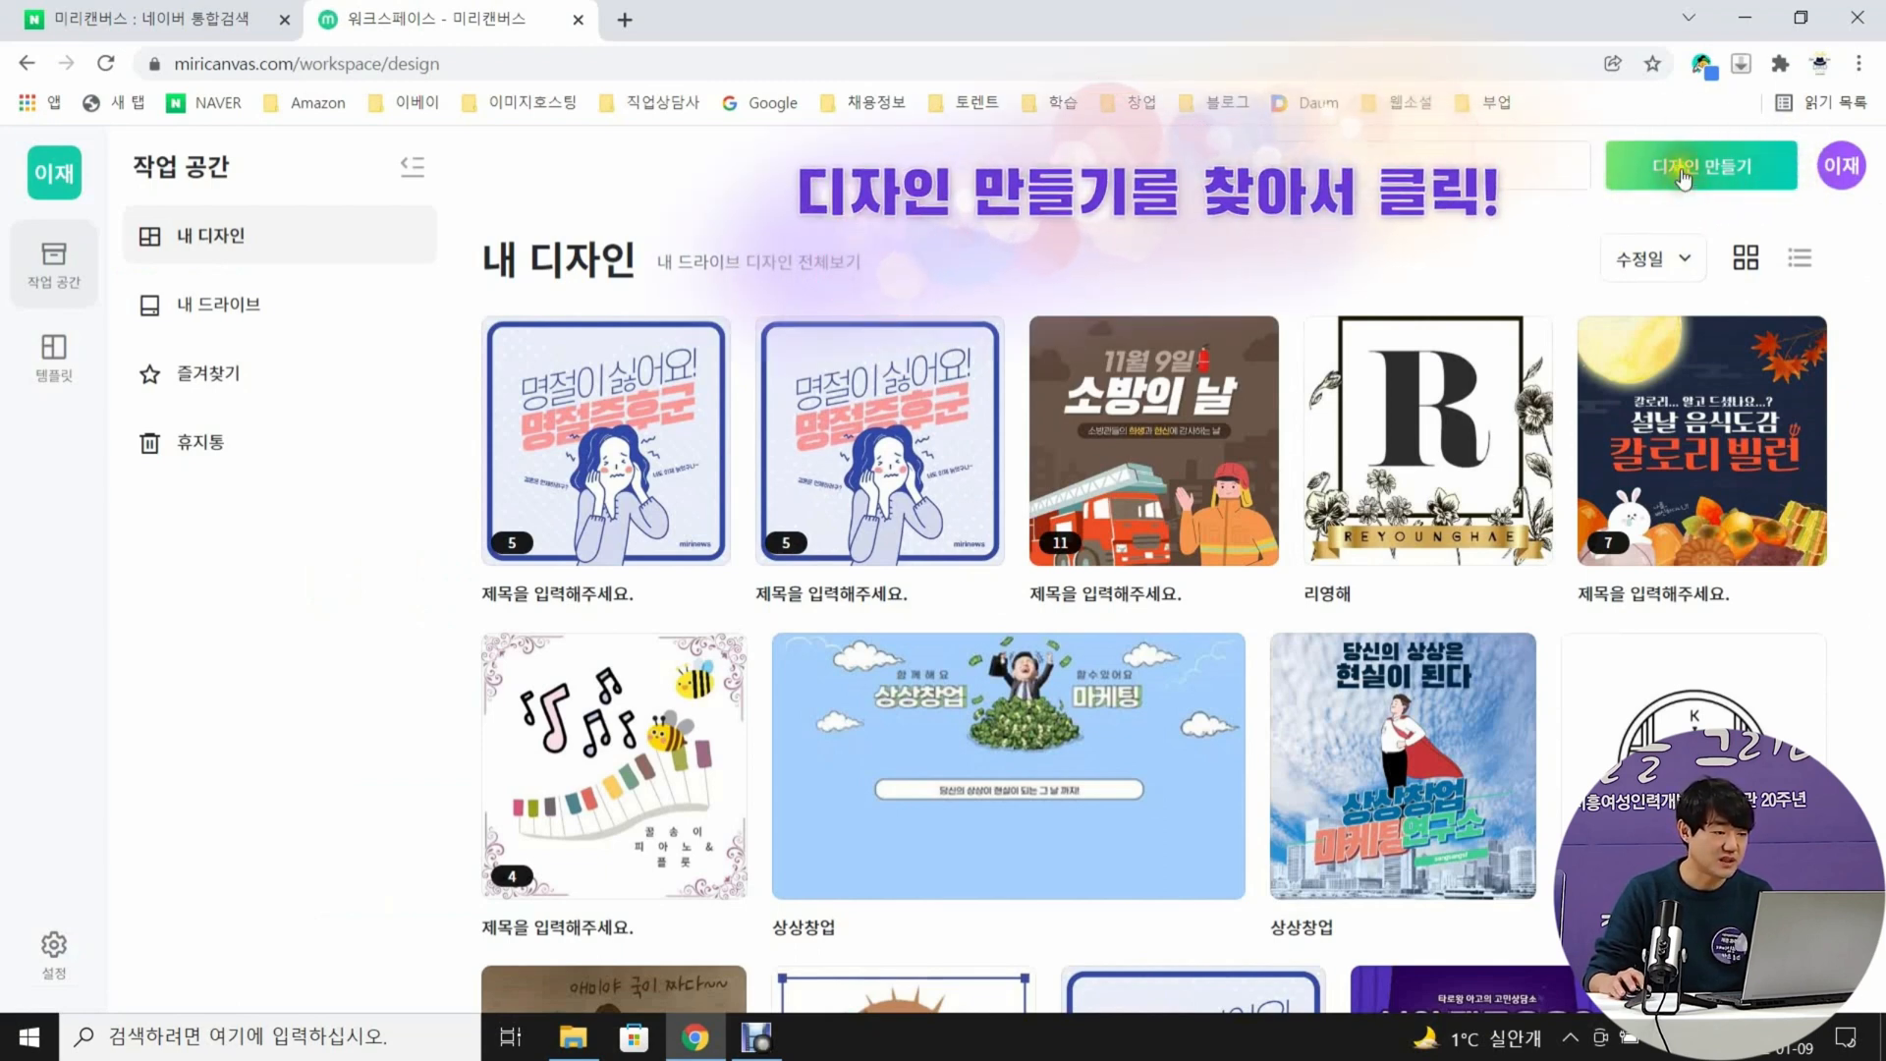
Create a new design in the 카드뉴스 (card news) format
left_click(1714, 169)
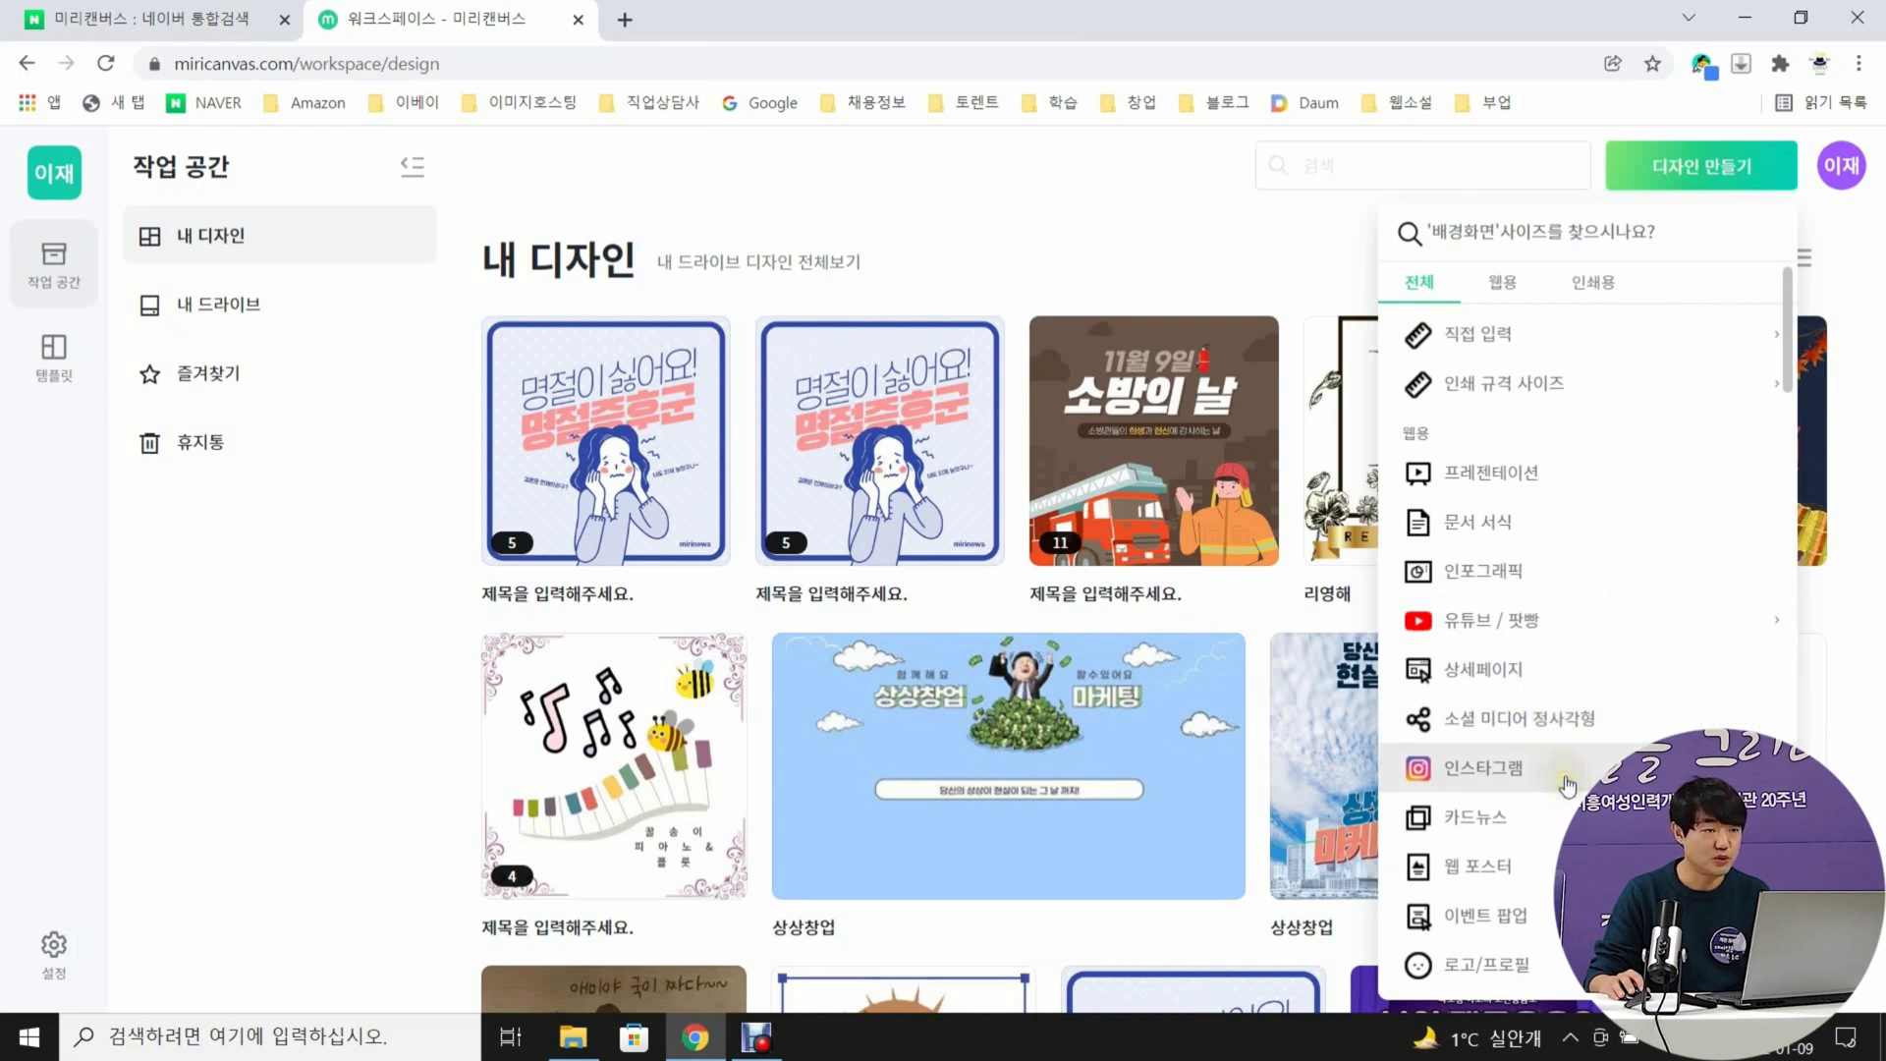
scroll(1528, 783, "down", 5)
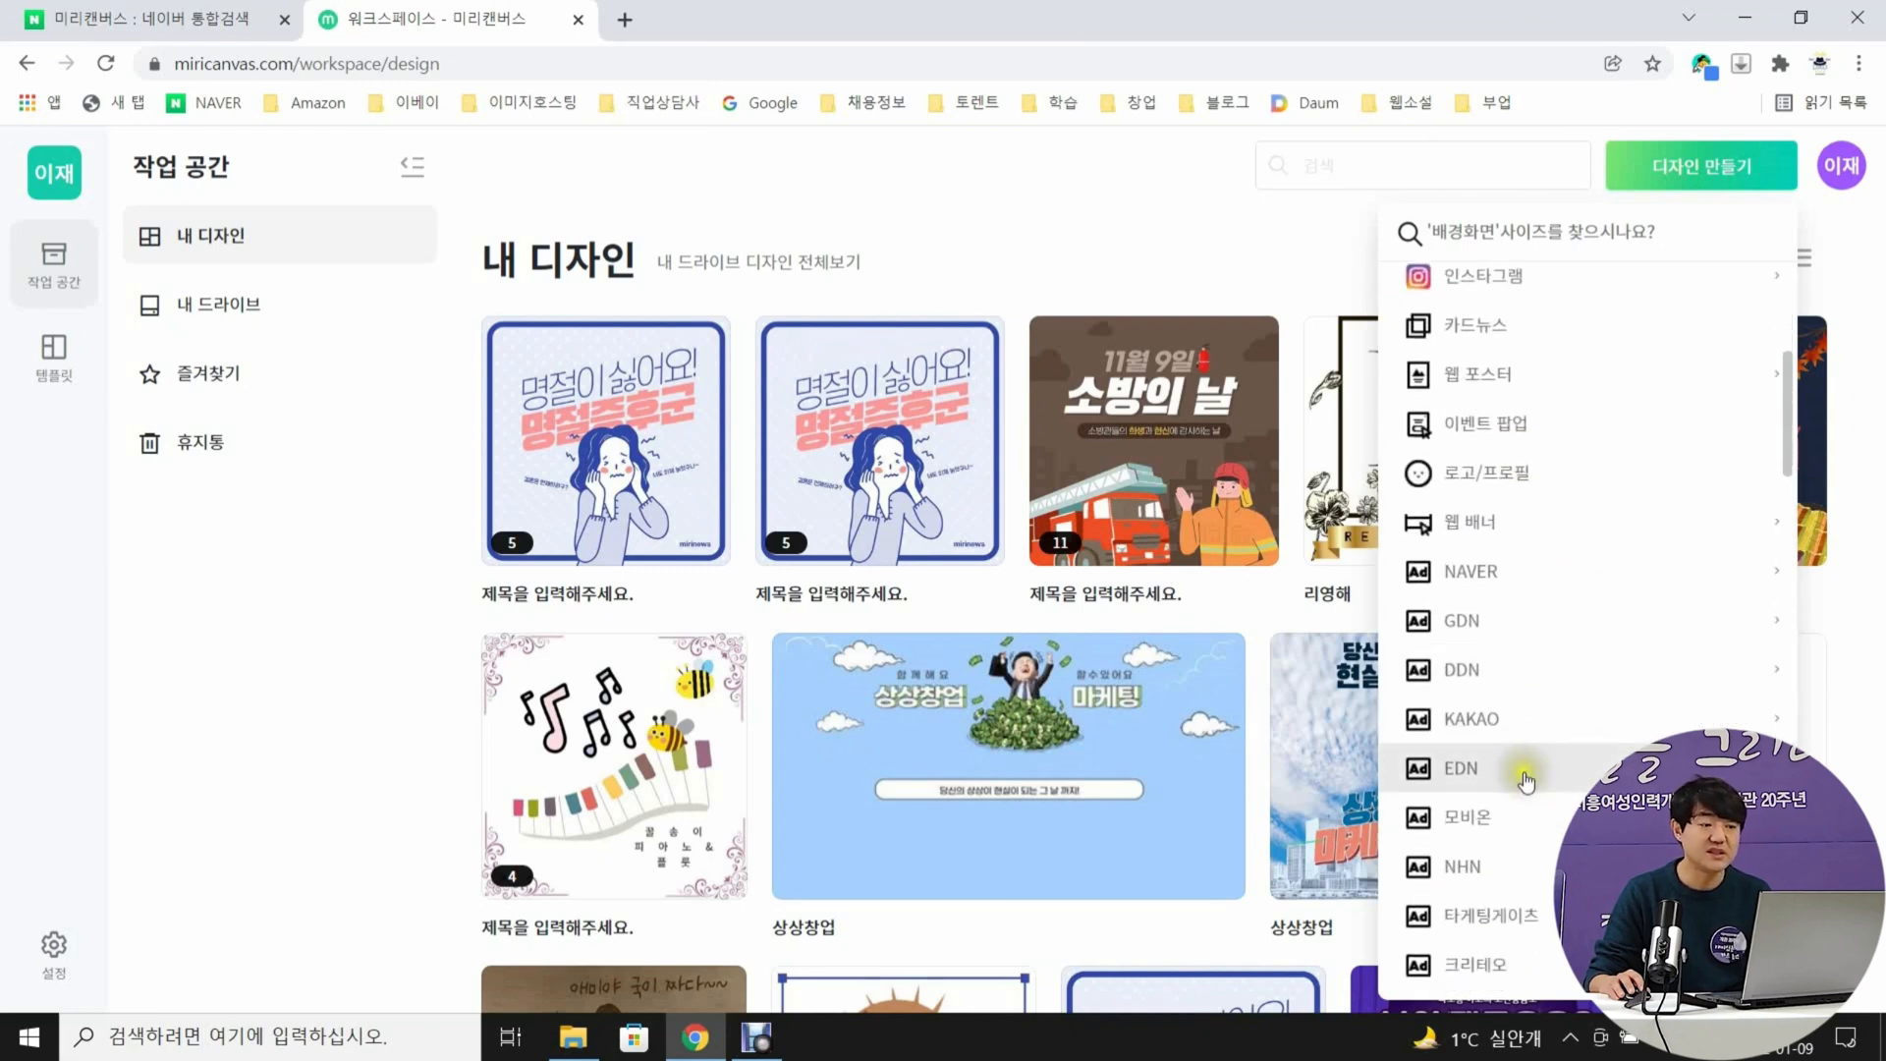
scroll(1521, 786, "up", 6)
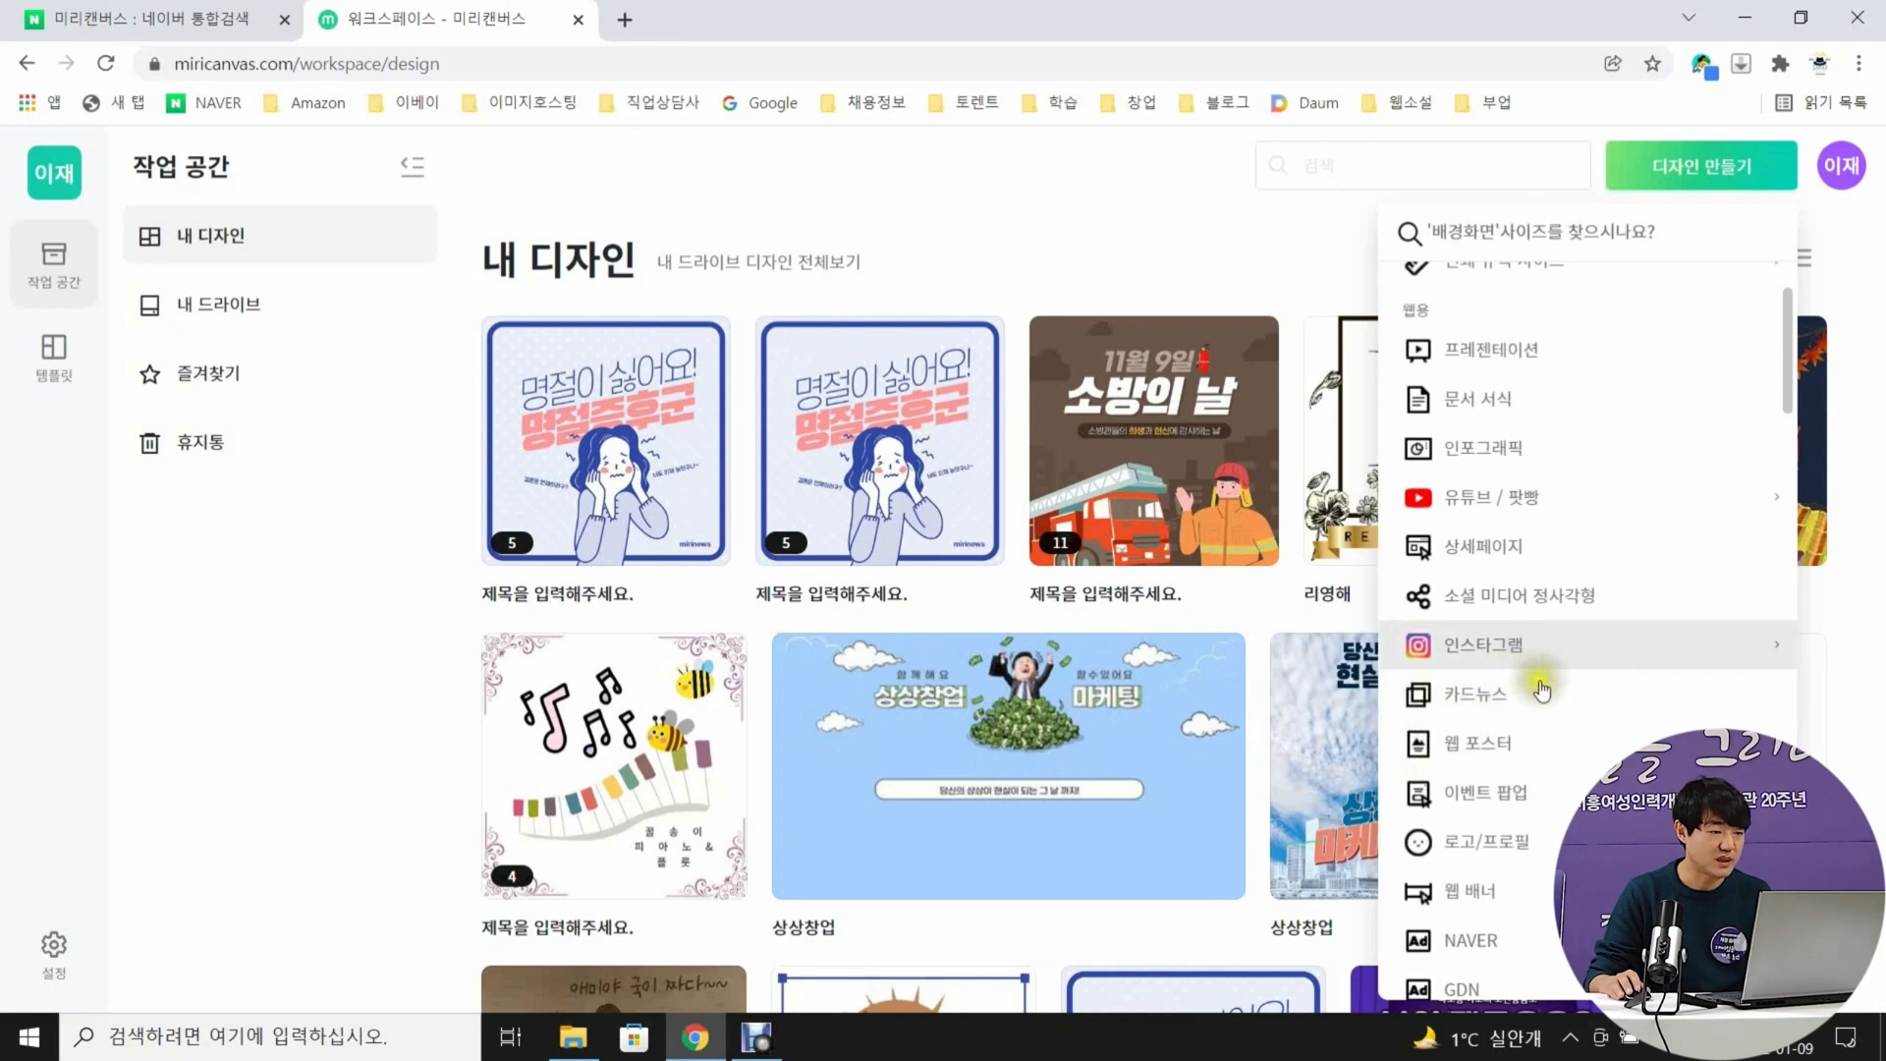
left_click(1503, 694)
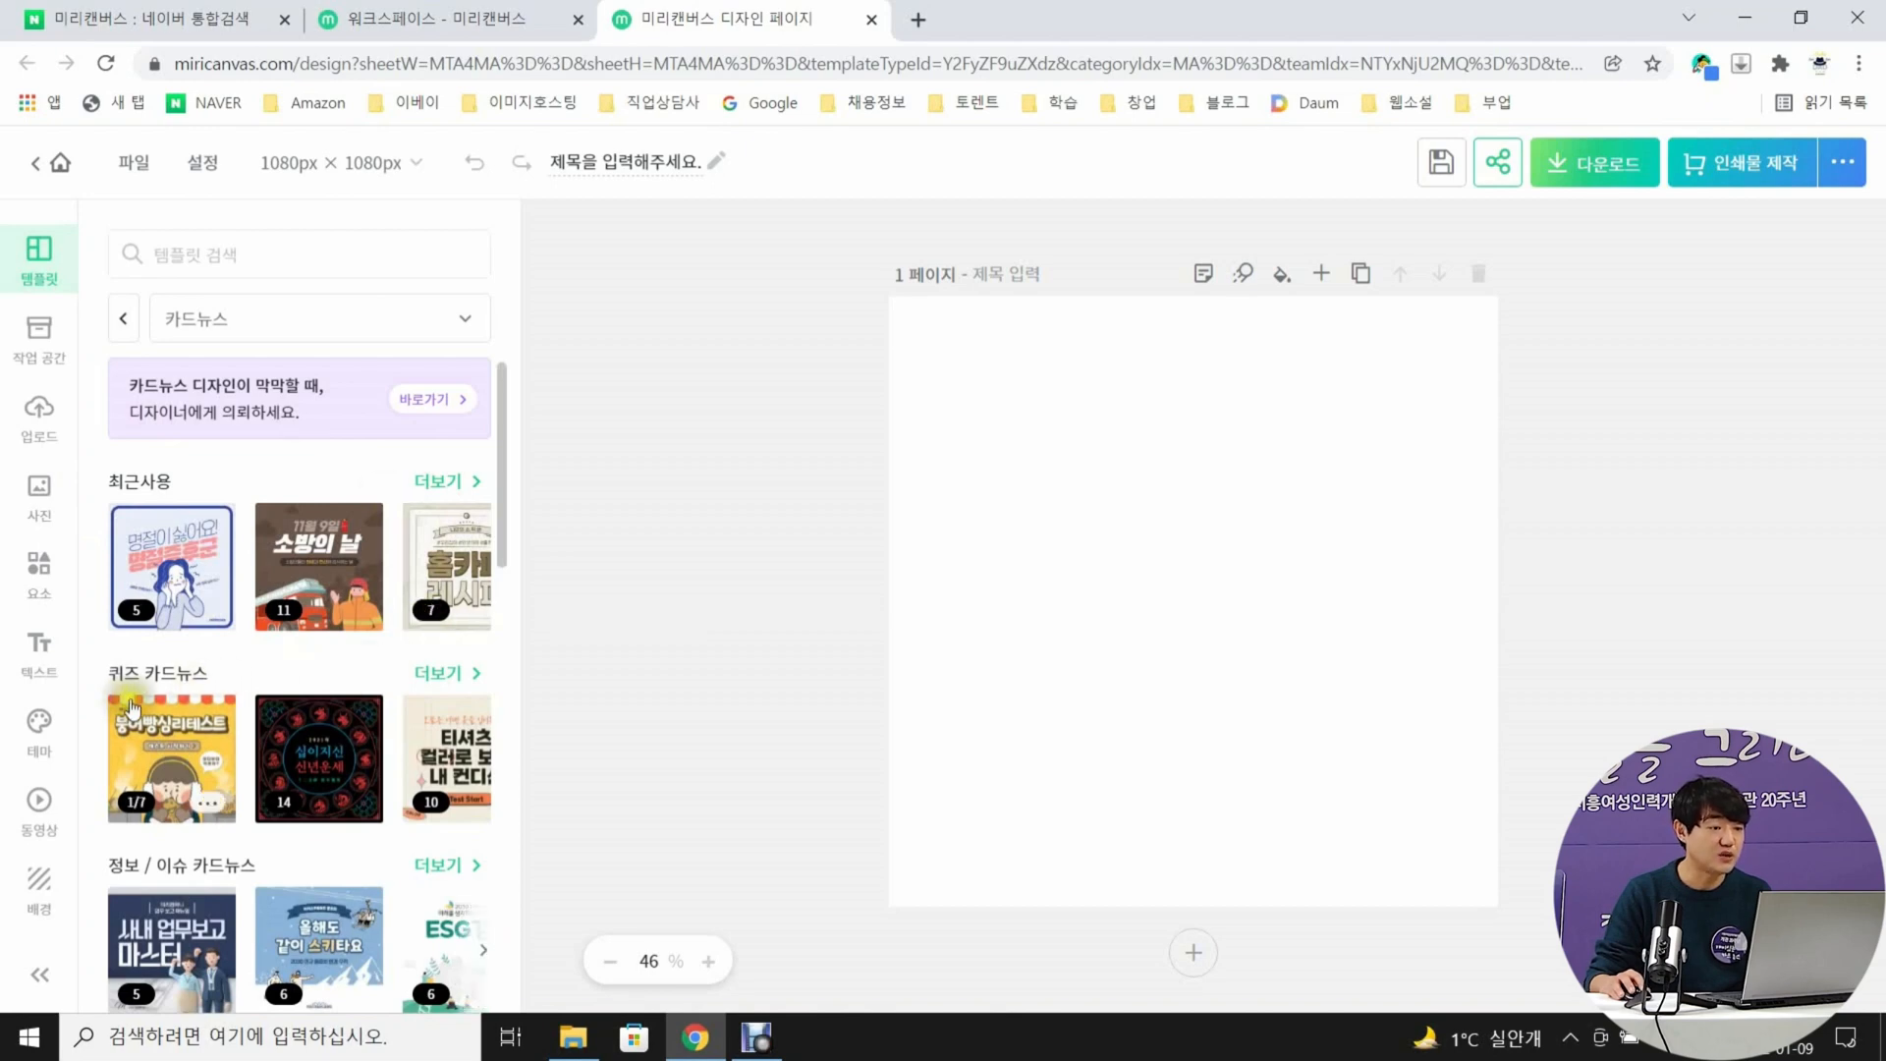
Browse the card news templates and overwrite the blank design with the whole recently used 추석 template
scroll(184, 678, "down", 1)
scroll(185, 678, "down", 4)
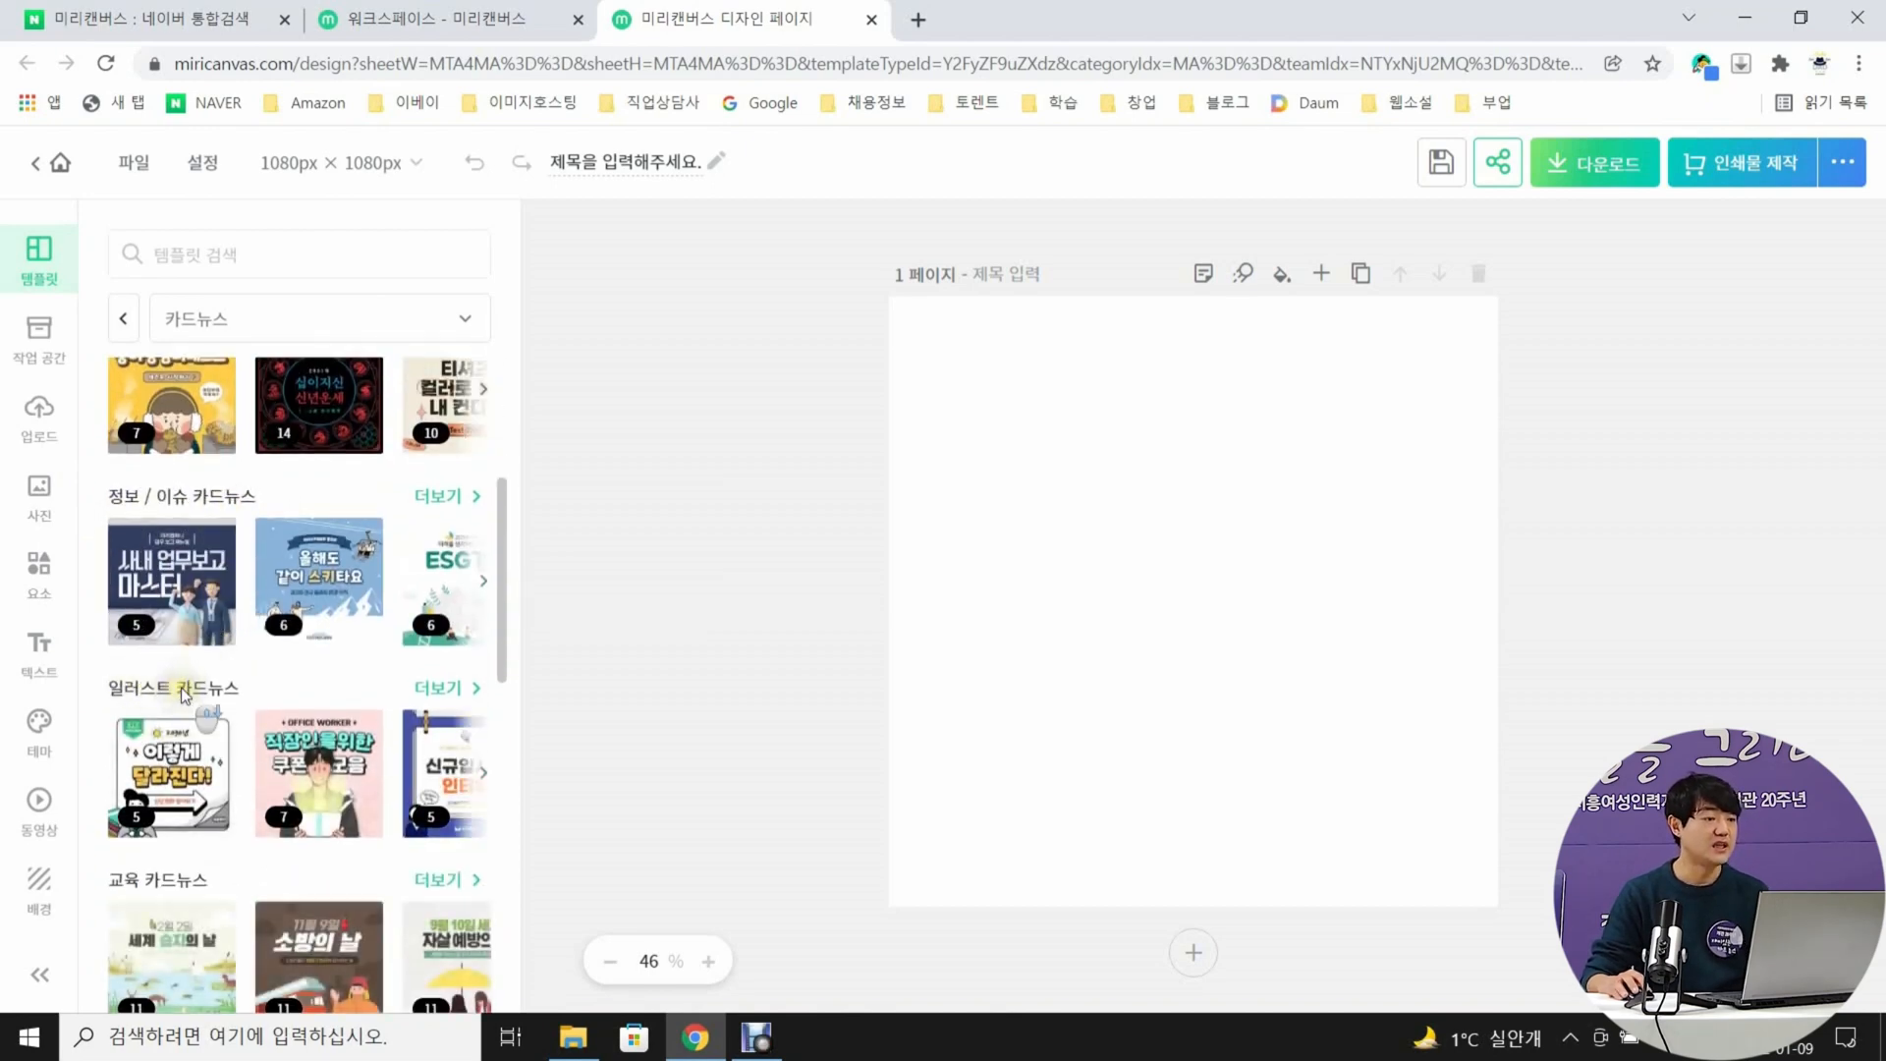
scroll(148, 674, "down", 5)
scroll(218, 688, "down", 5)
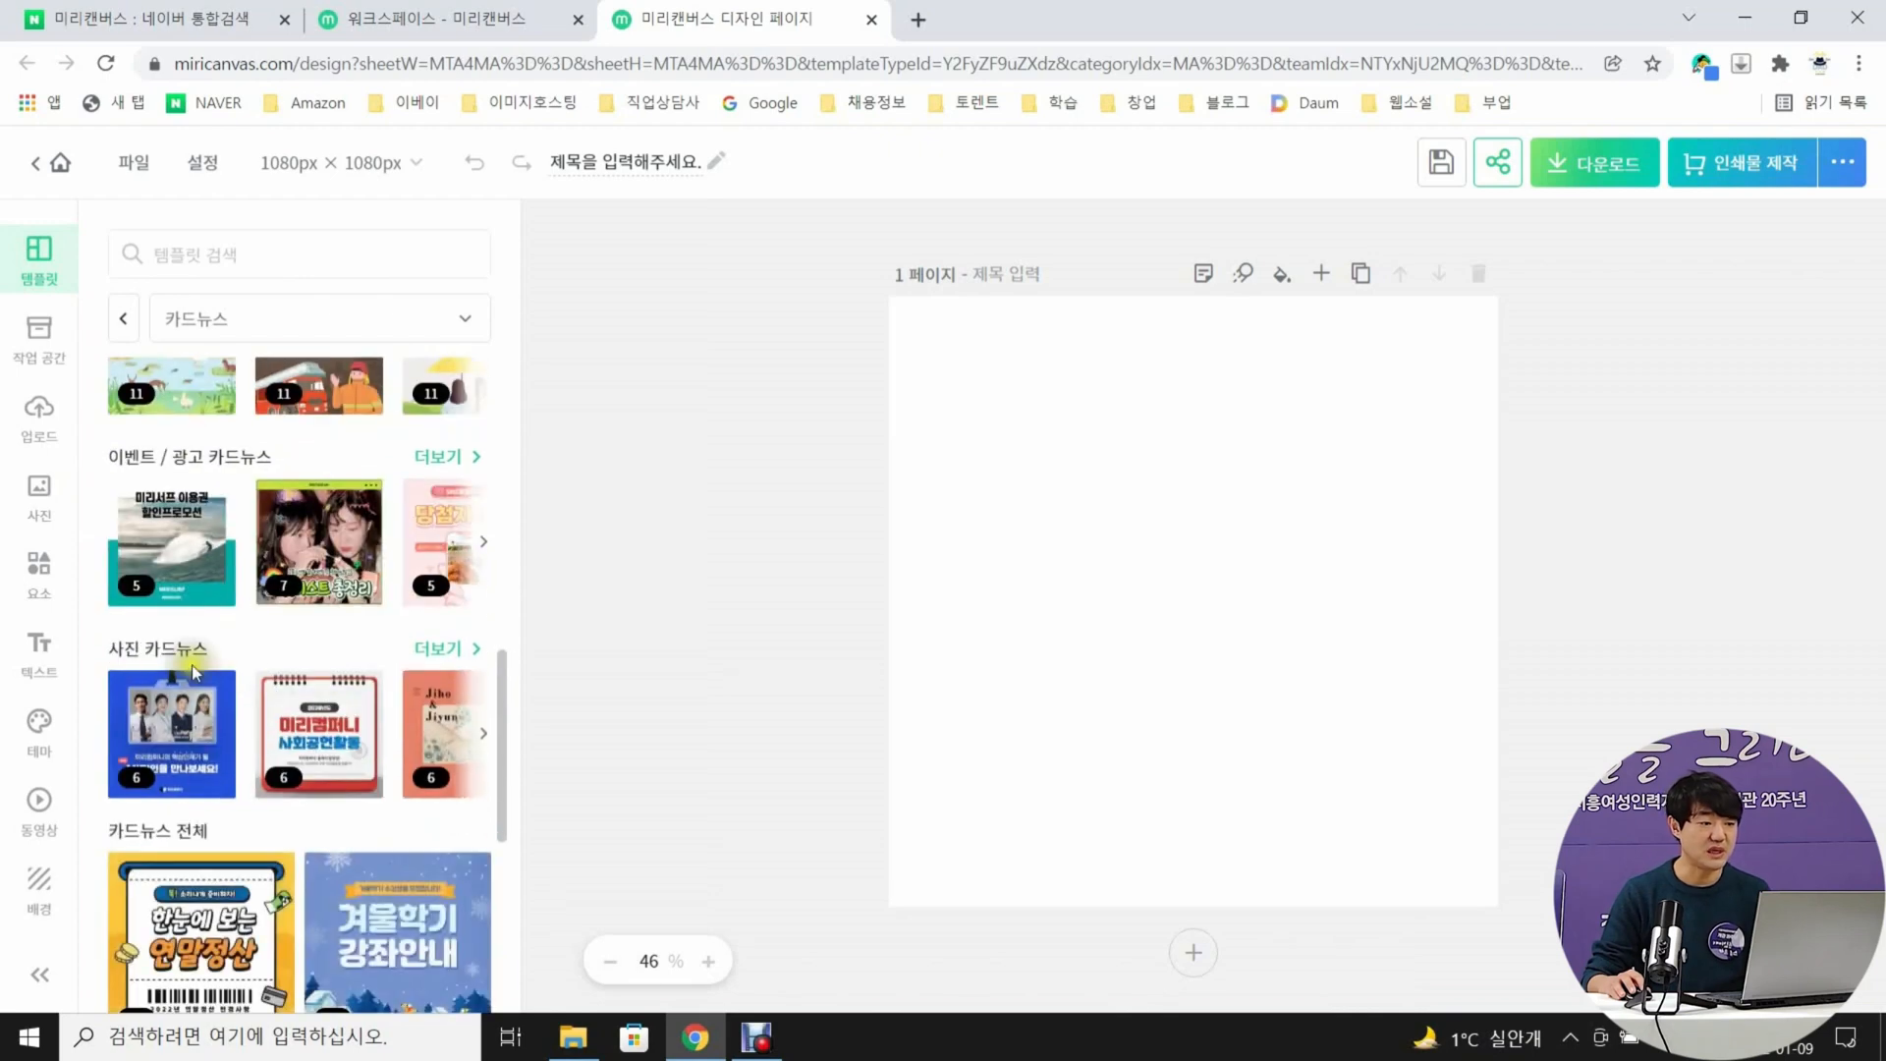
scroll(192, 664, "down", 15)
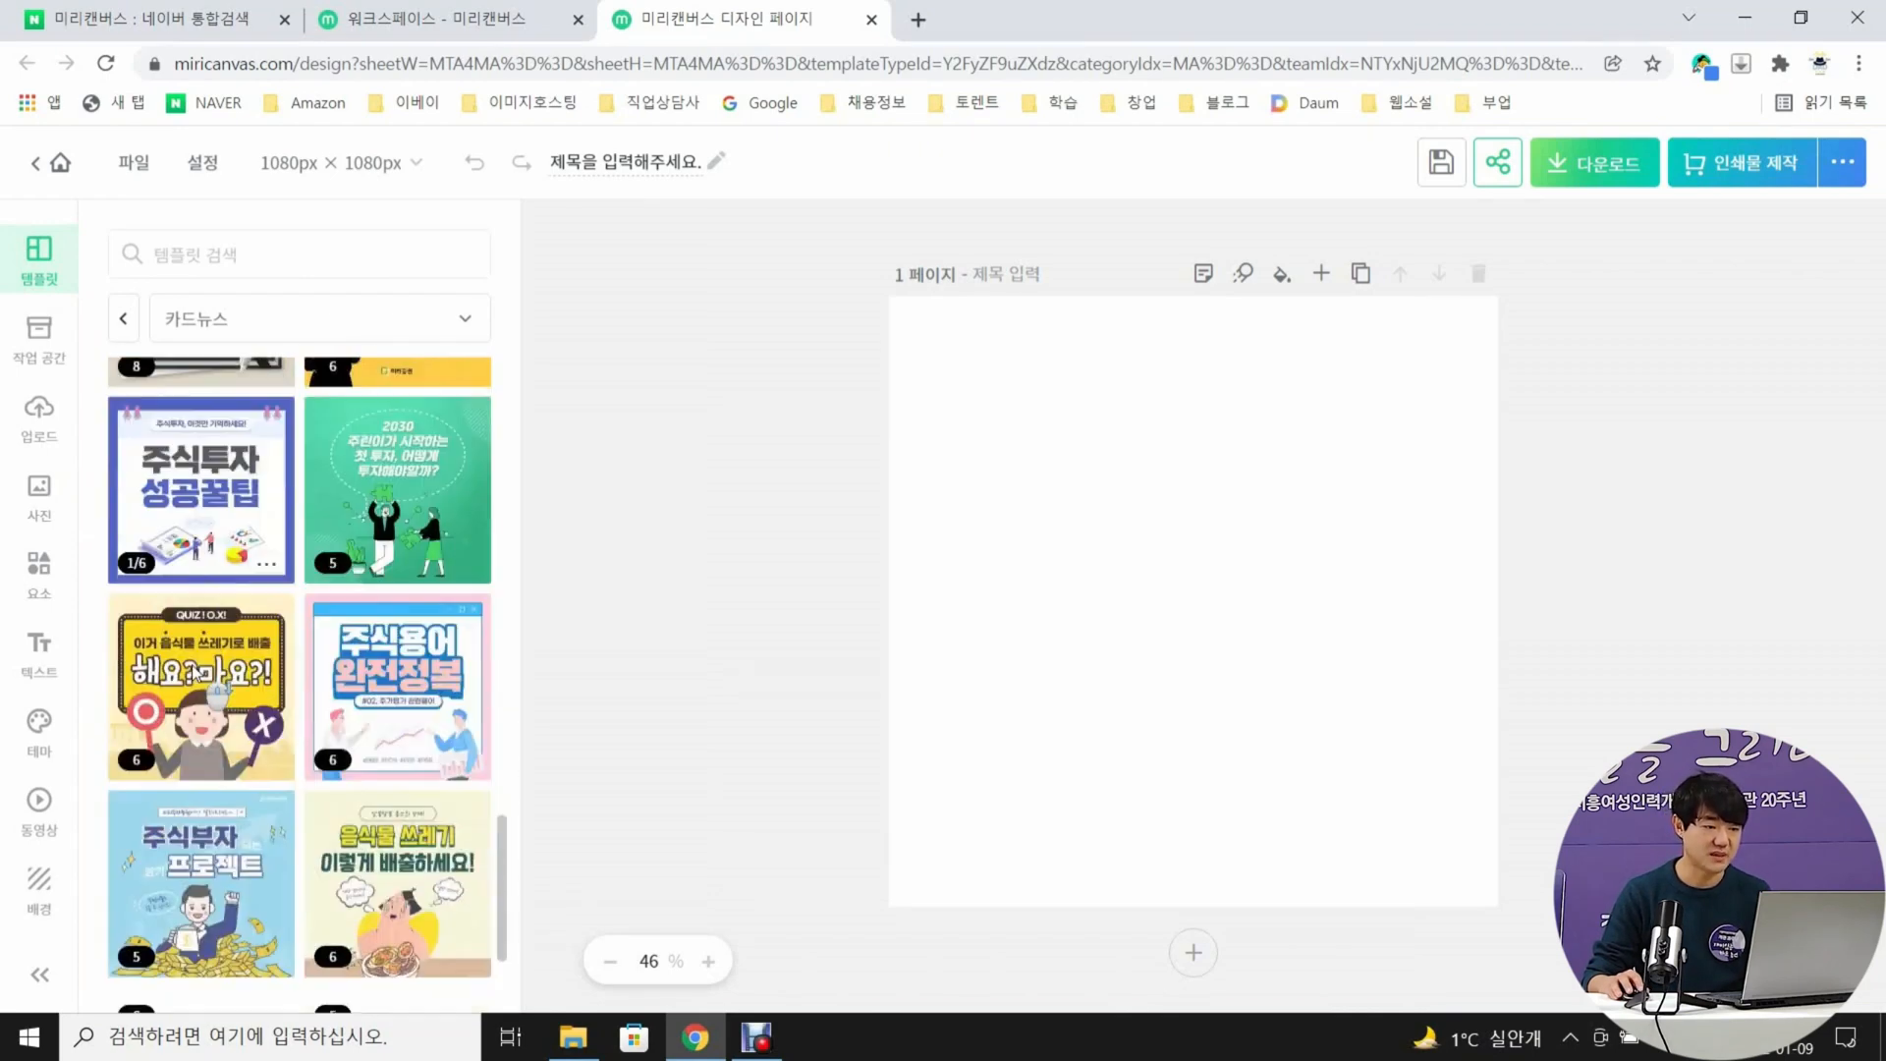
scroll(193, 674, "down", 4)
scroll(193, 674, "up", 7)
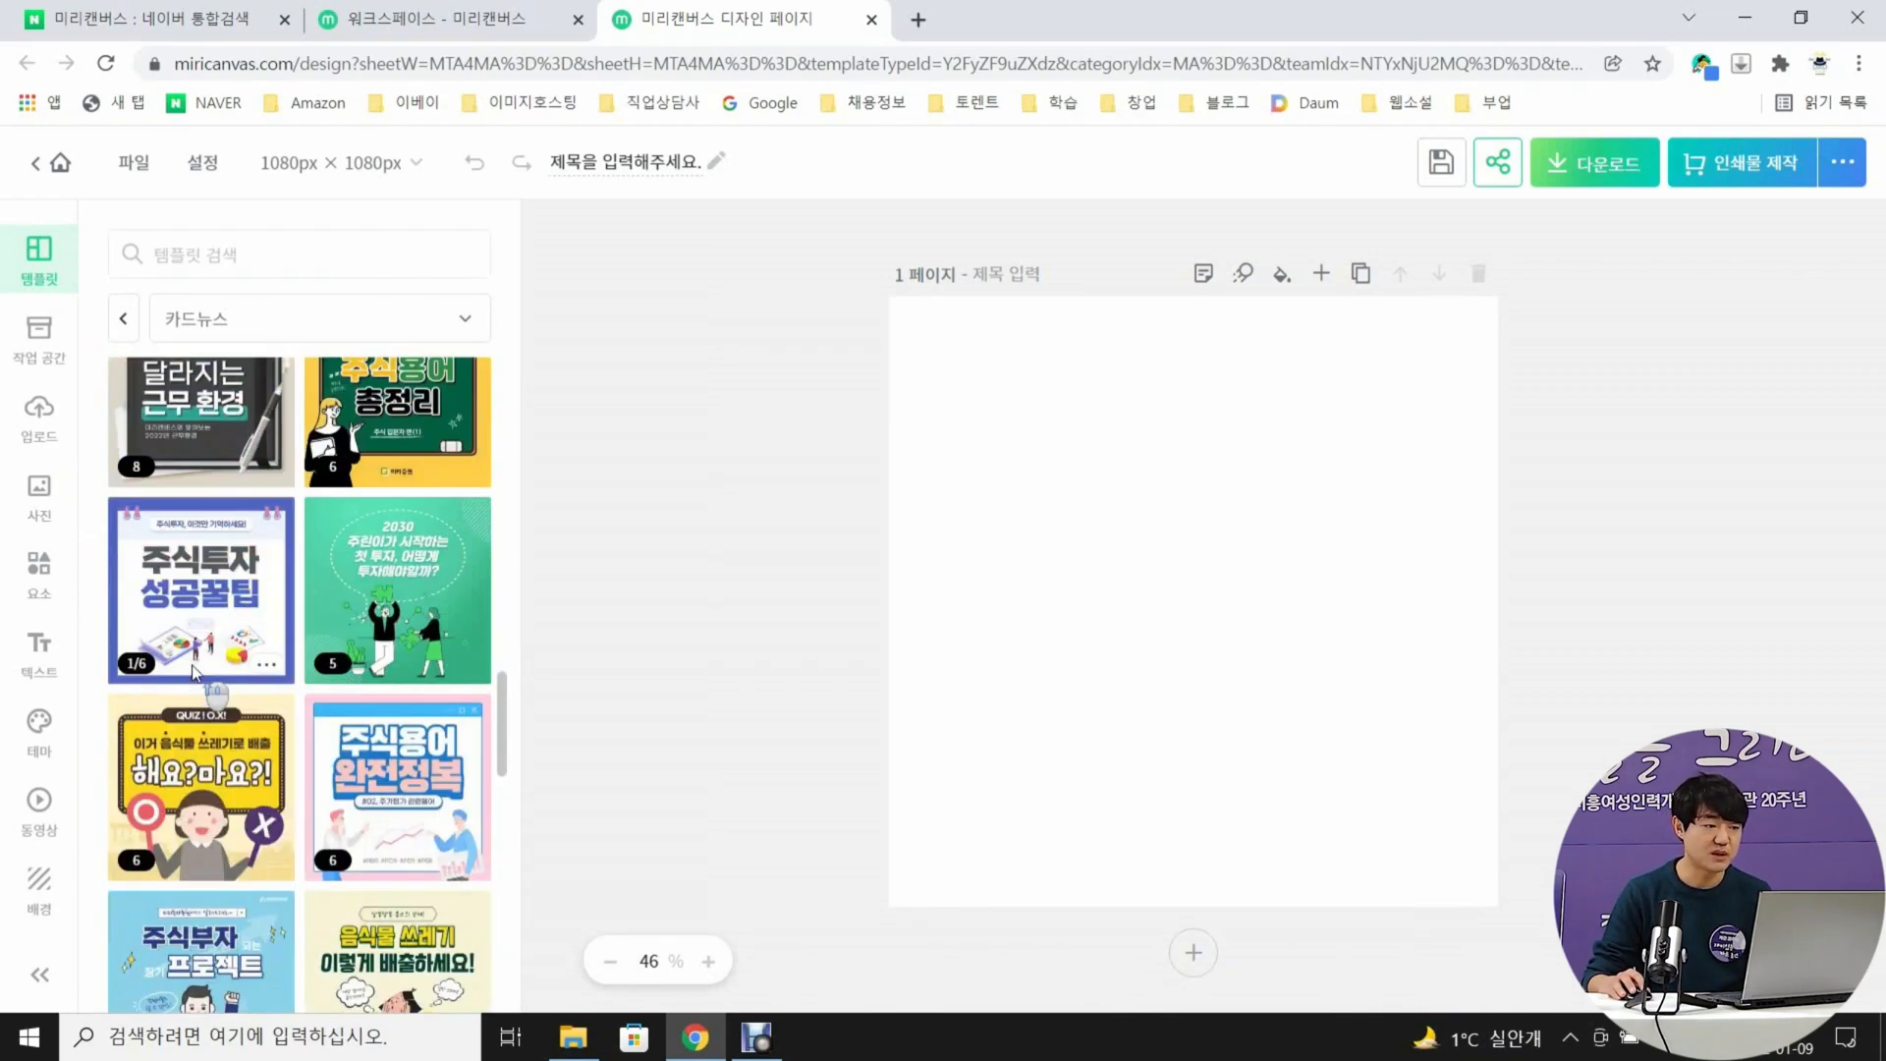
scroll(194, 671, "up", 15)
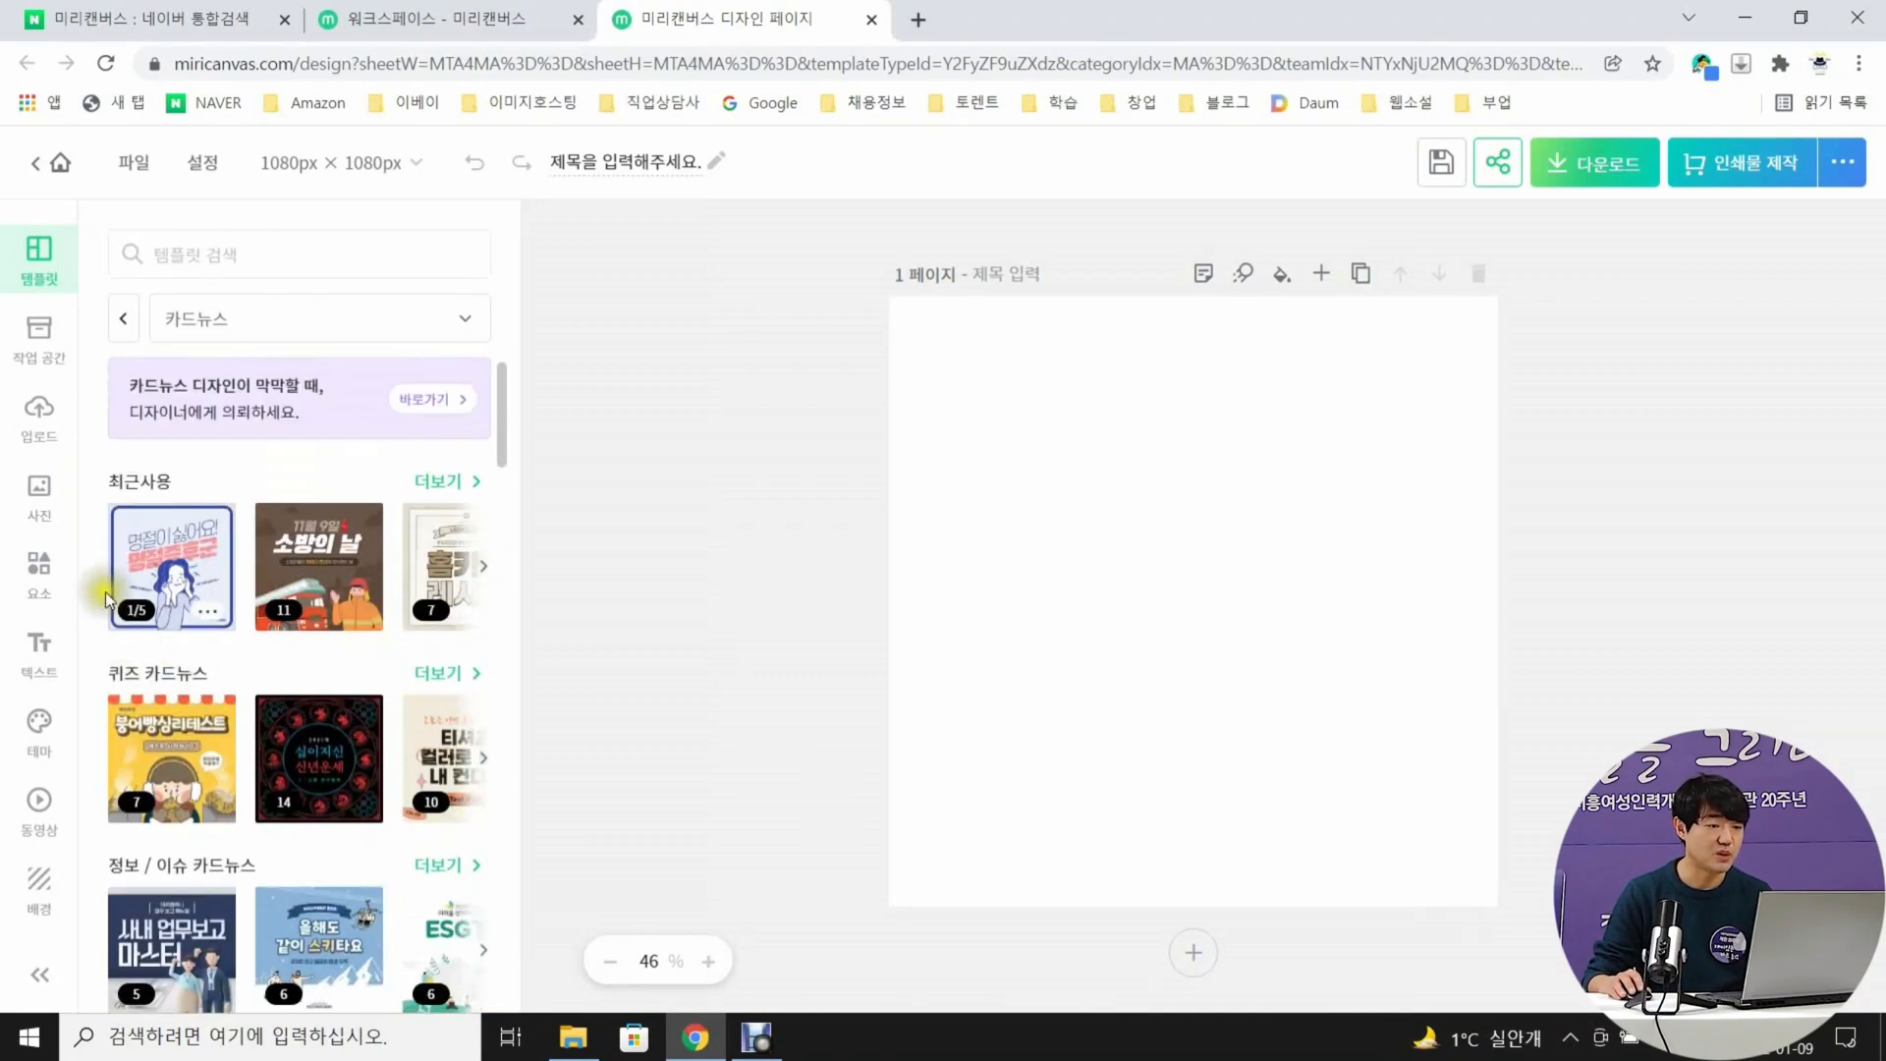
left_click(191, 563)
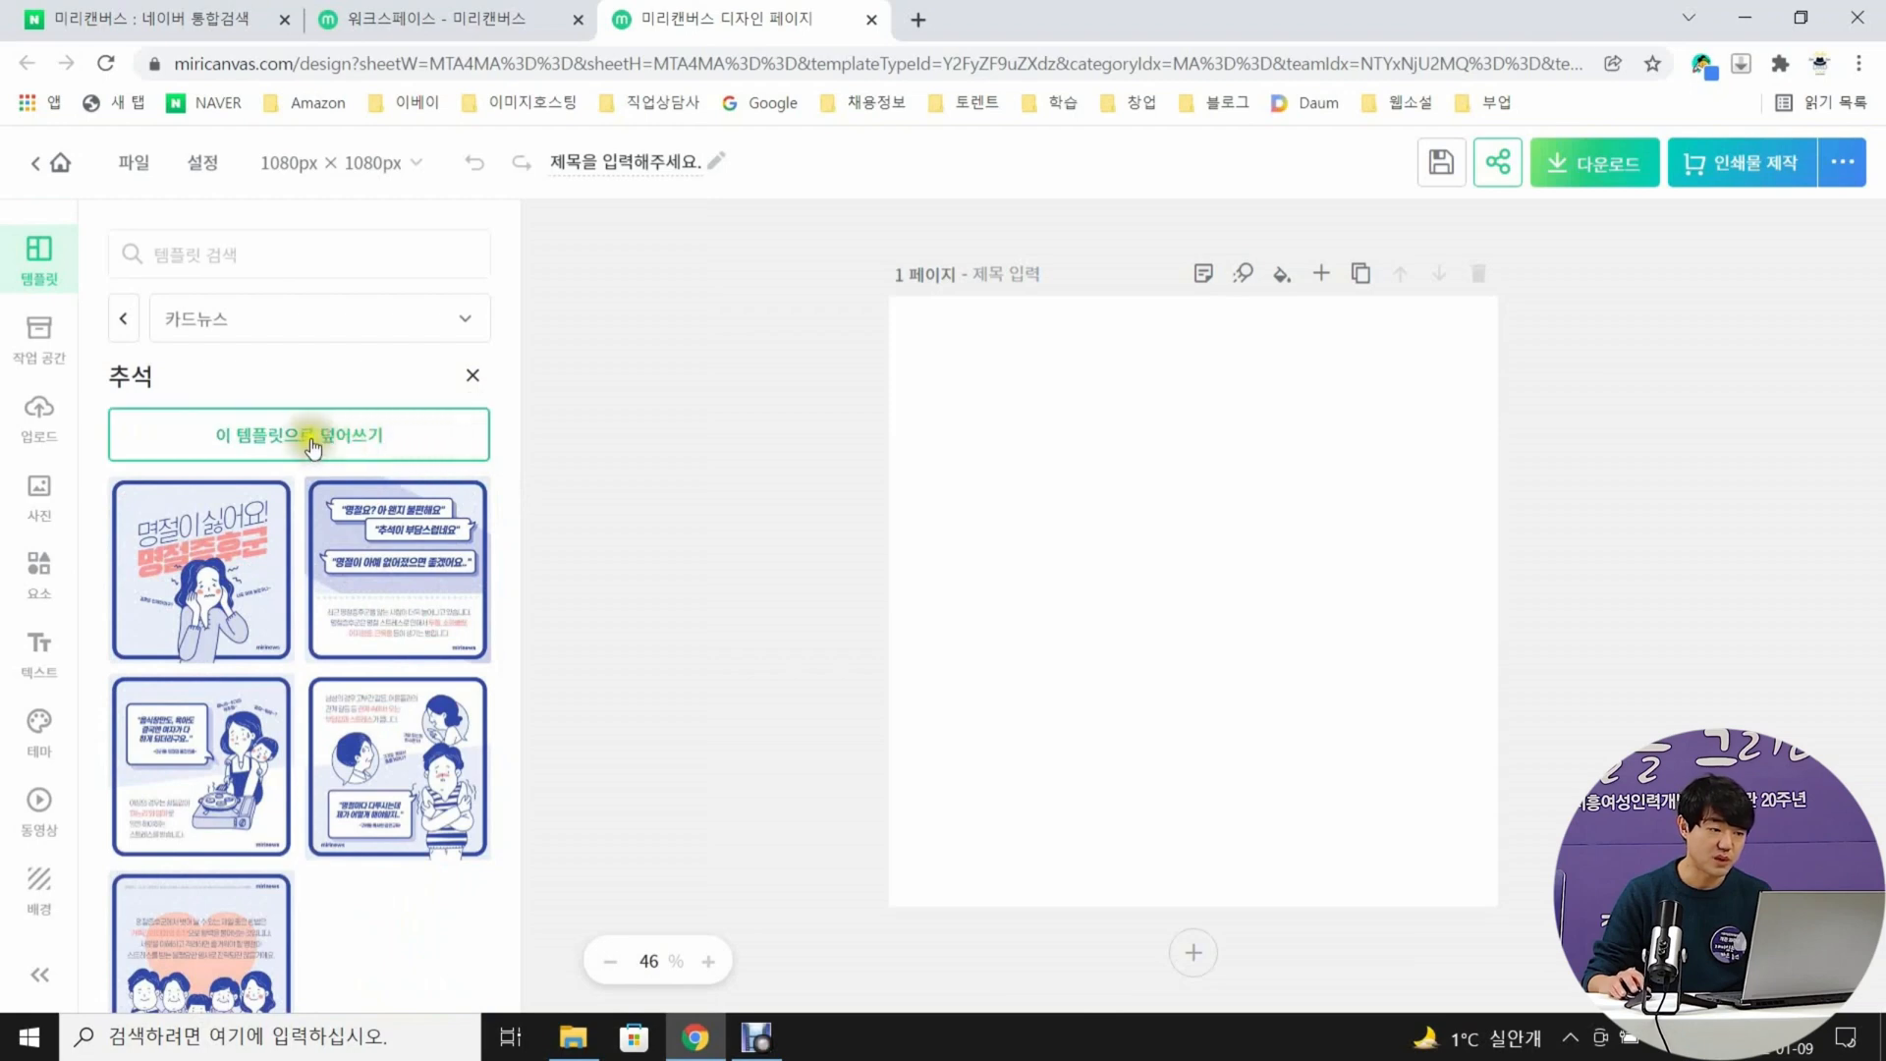
left_click(411, 426)
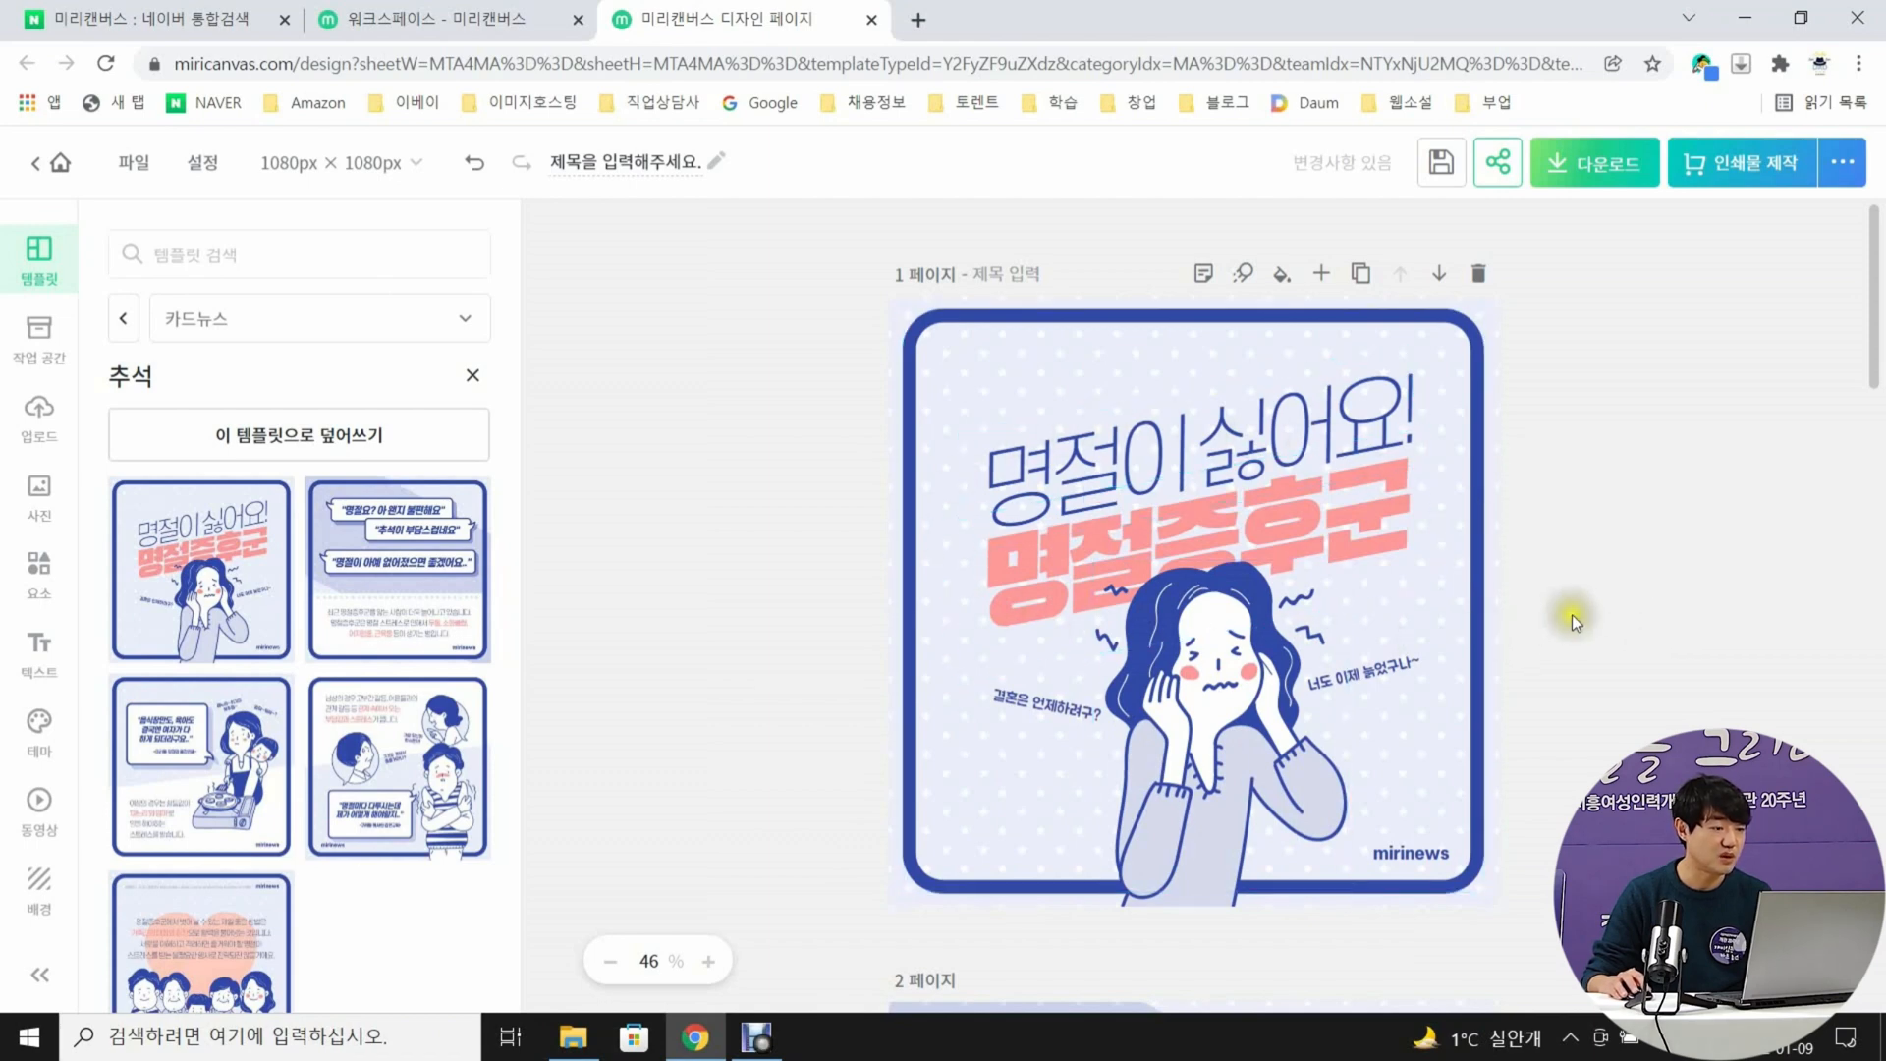
Examine all five pages of the applied template, then return to page 1
scroll(1572, 621, "down", 2)
scroll(1569, 615, "up", 1)
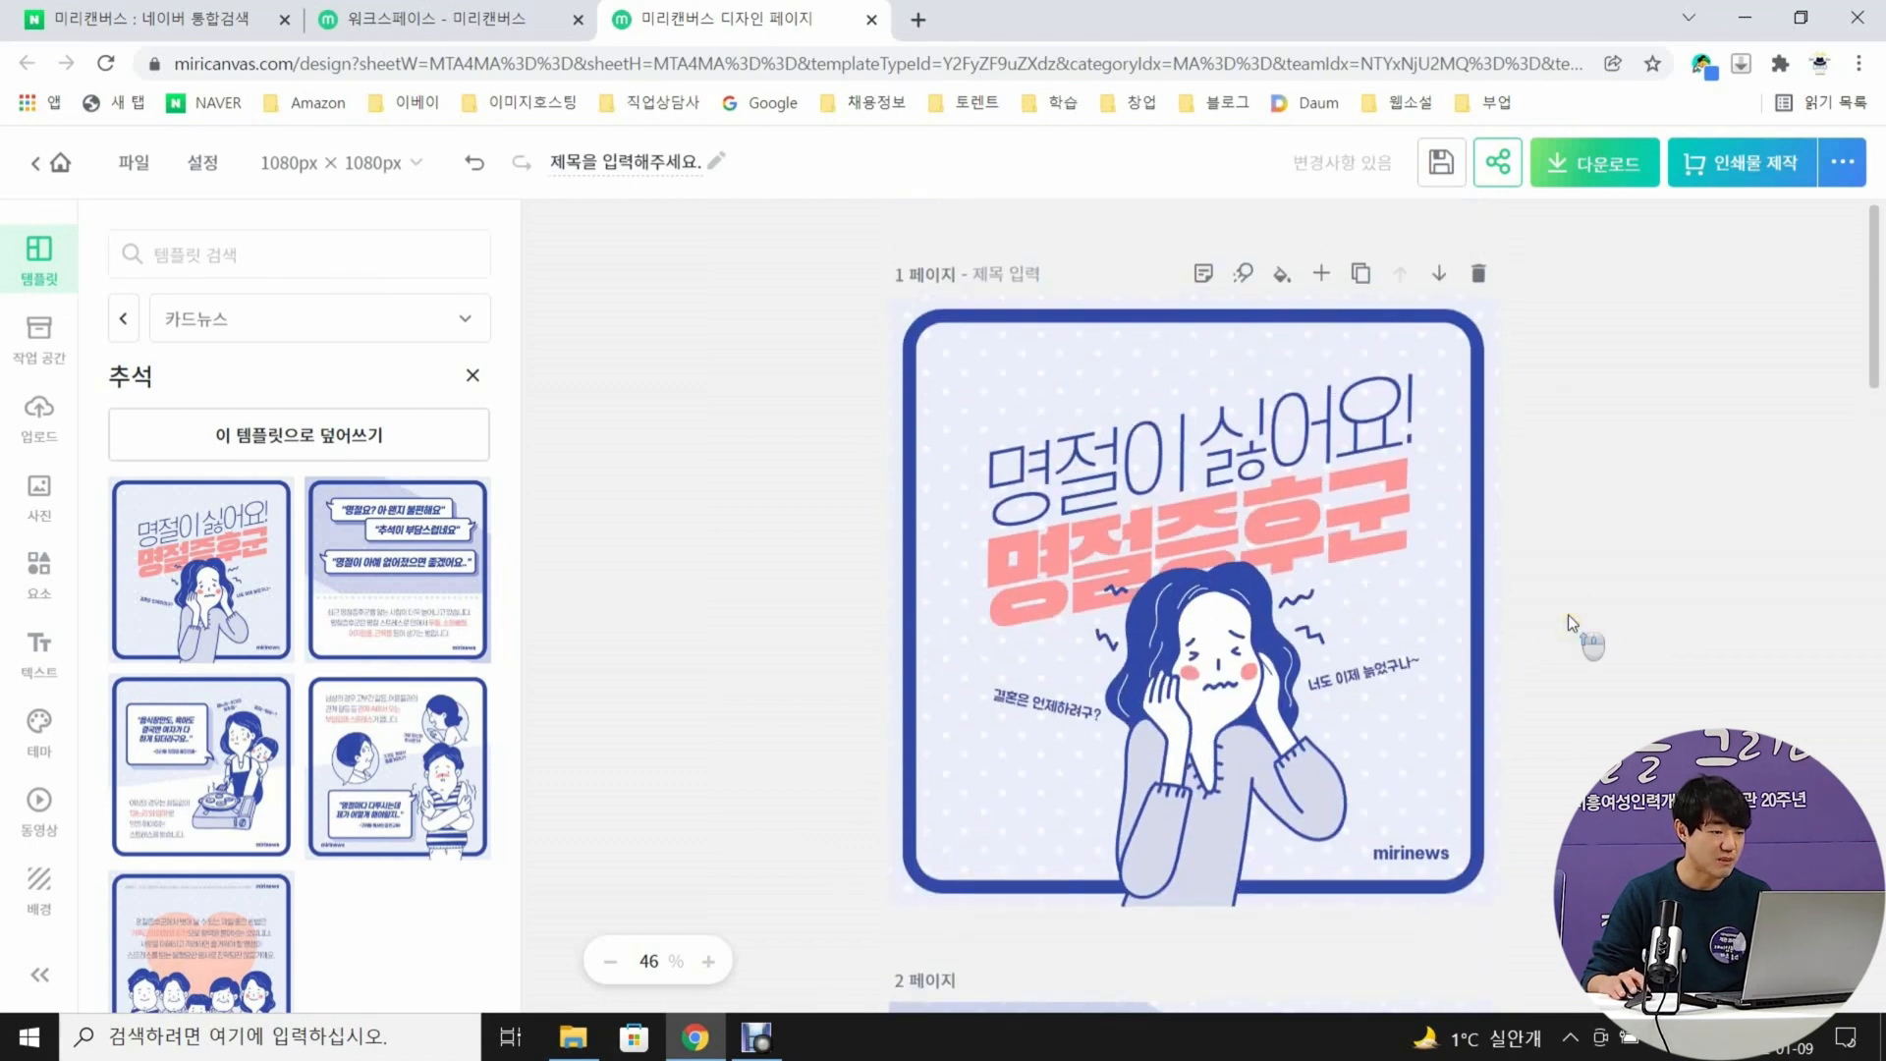
scroll(1566, 615, "down", 5)
scroll(1566, 616, "down", 2)
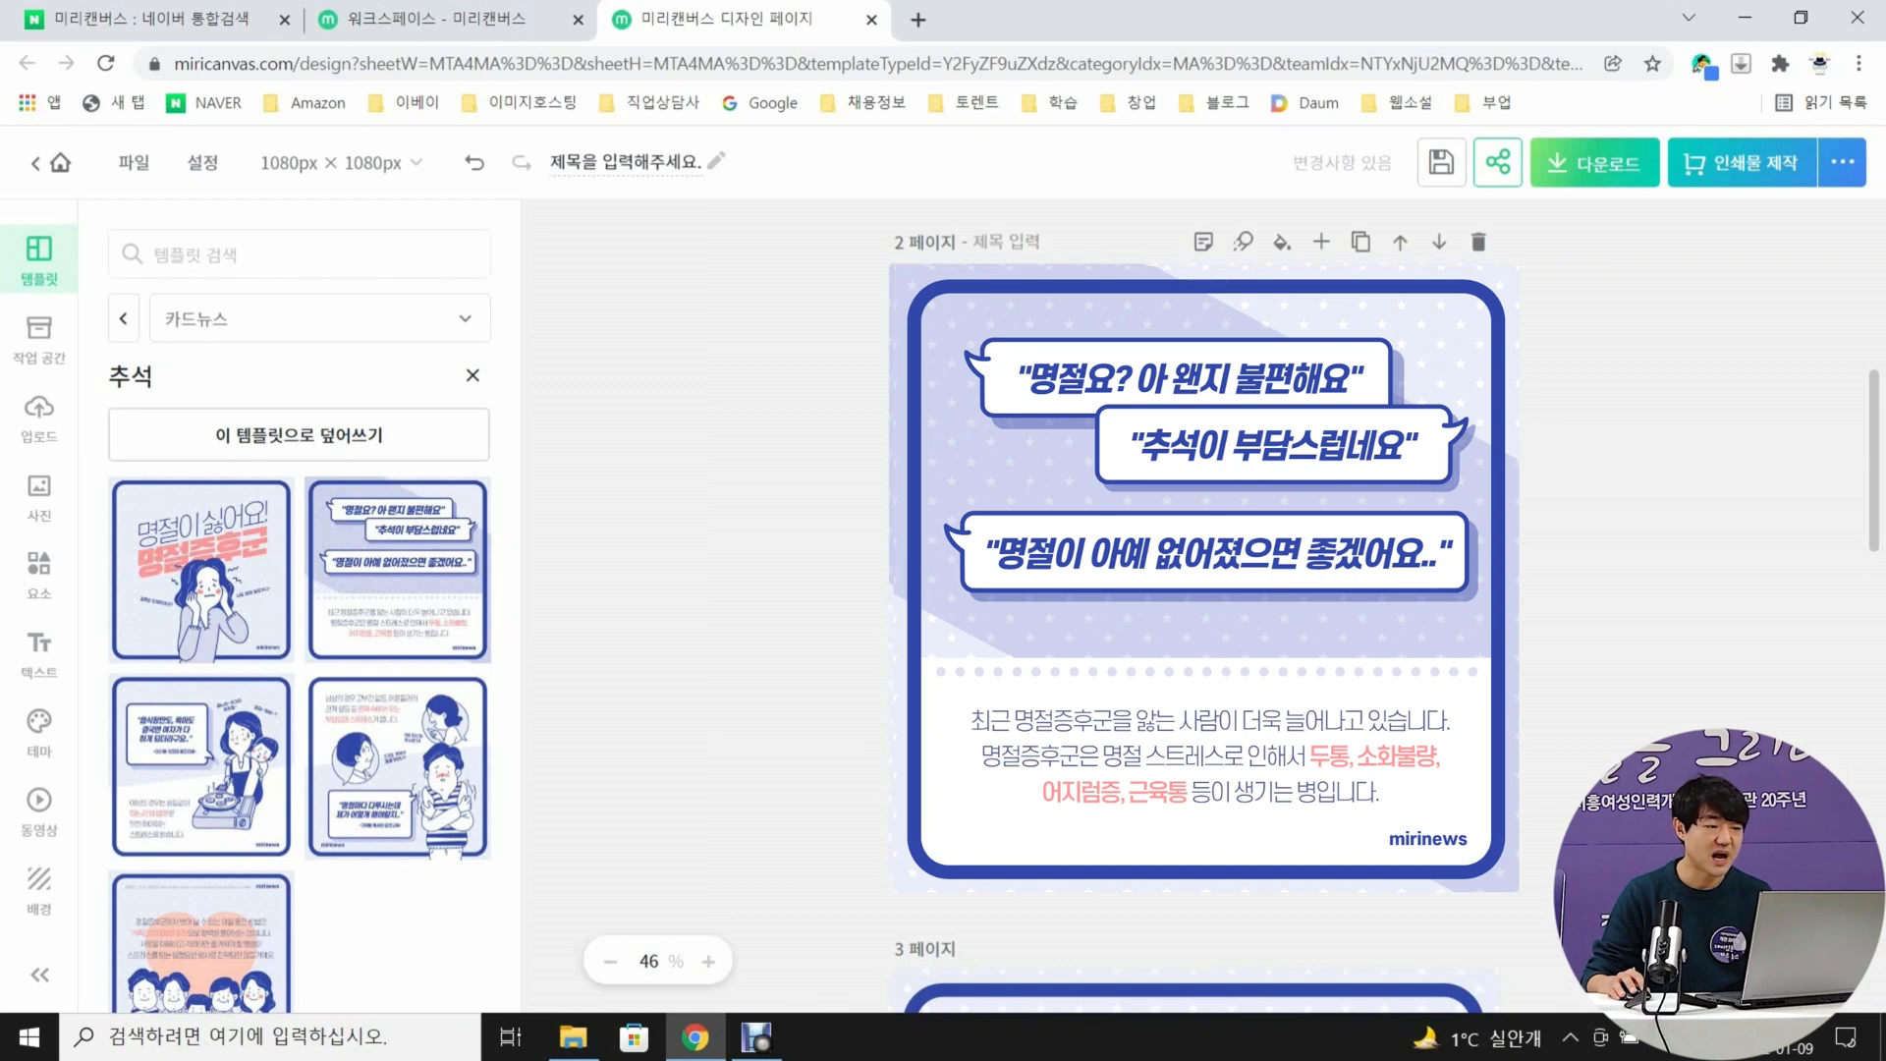
scroll(651, 765, "down", 6)
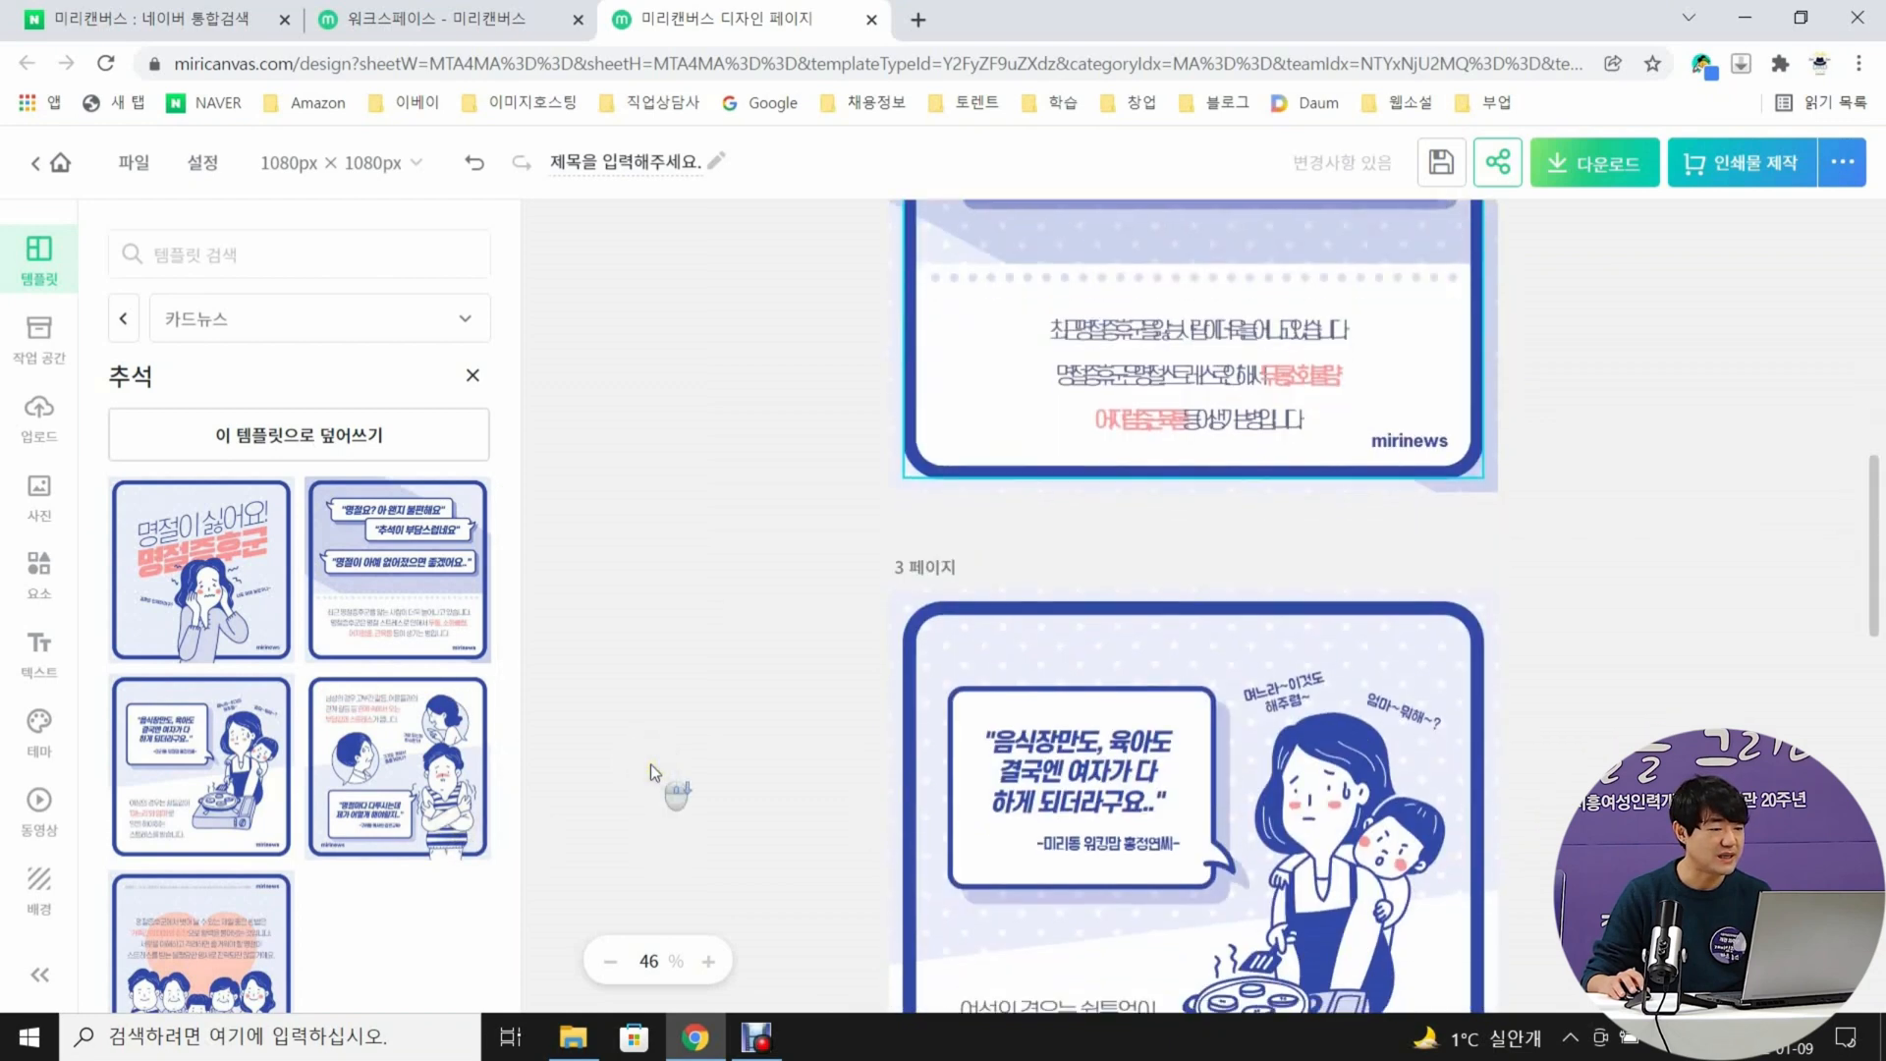
scroll(651, 764, "up", 2)
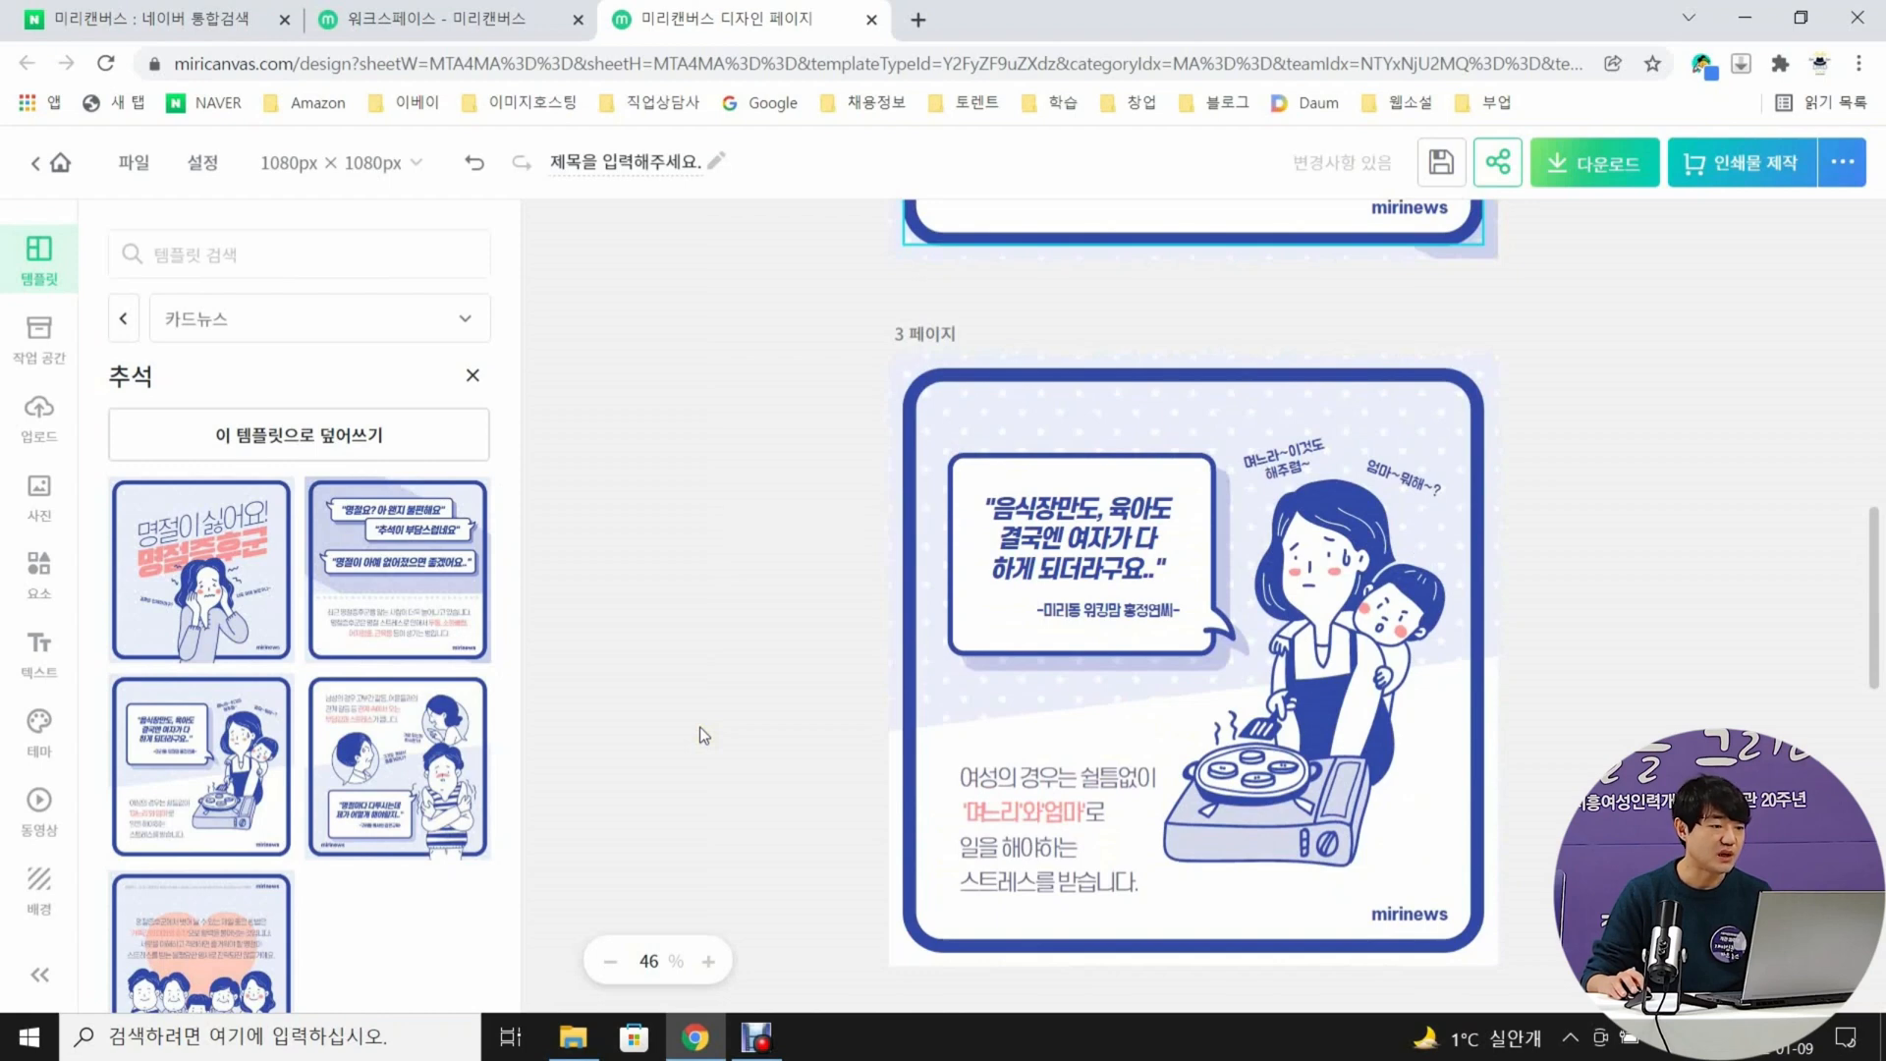
scroll(700, 727, "down", 6)
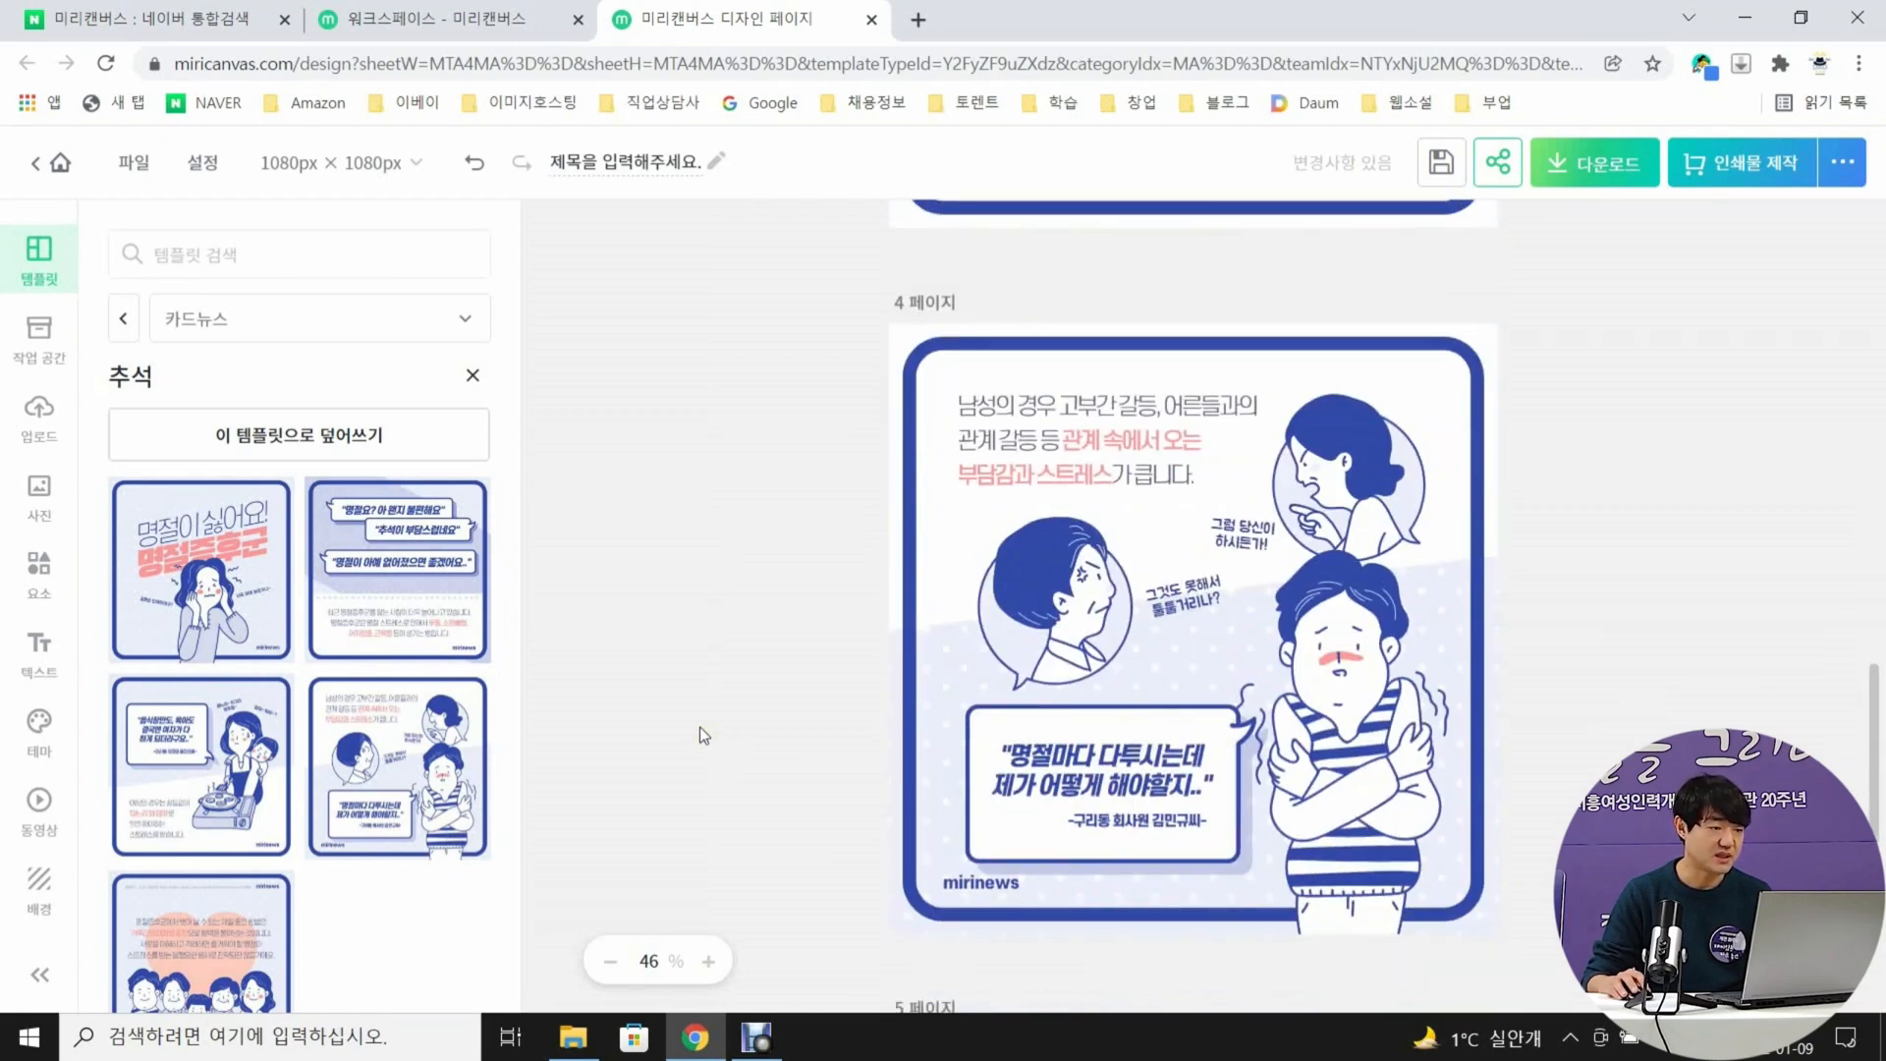
scroll(700, 727, "down", 6)
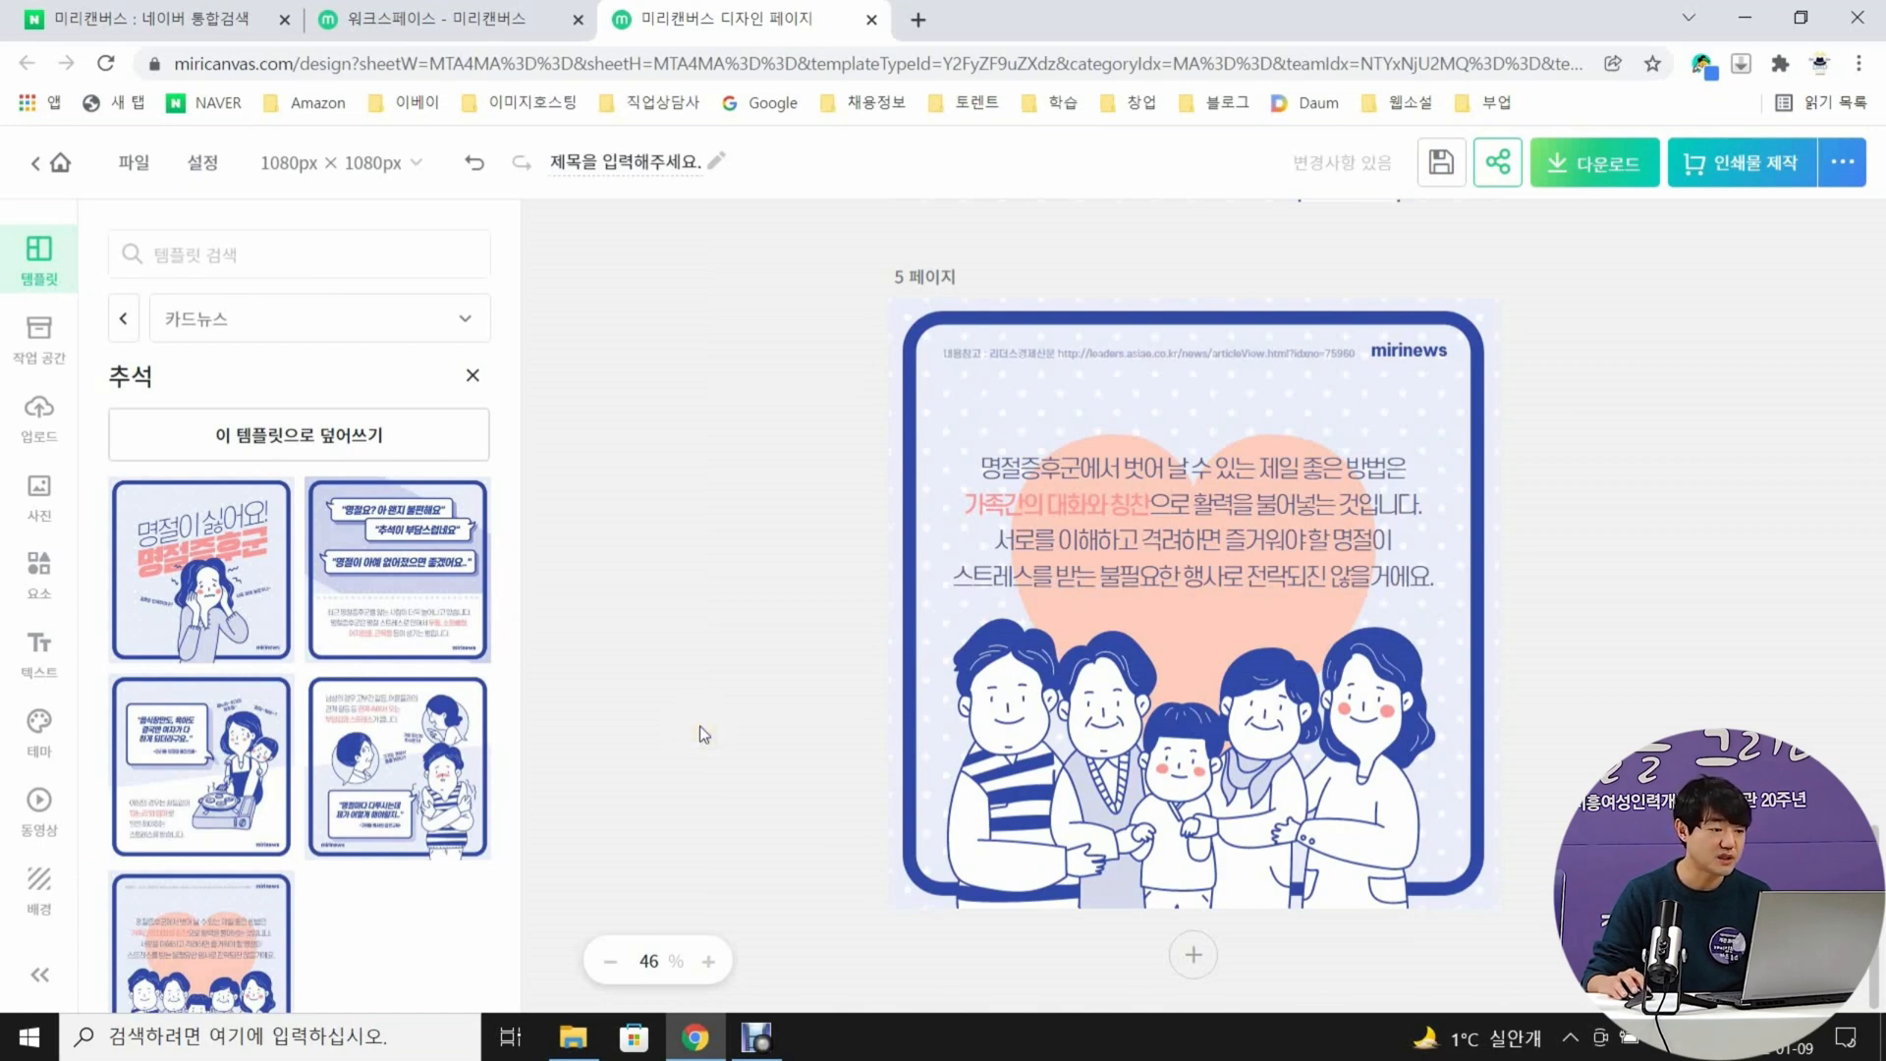
scroll(700, 727, "up", 15)
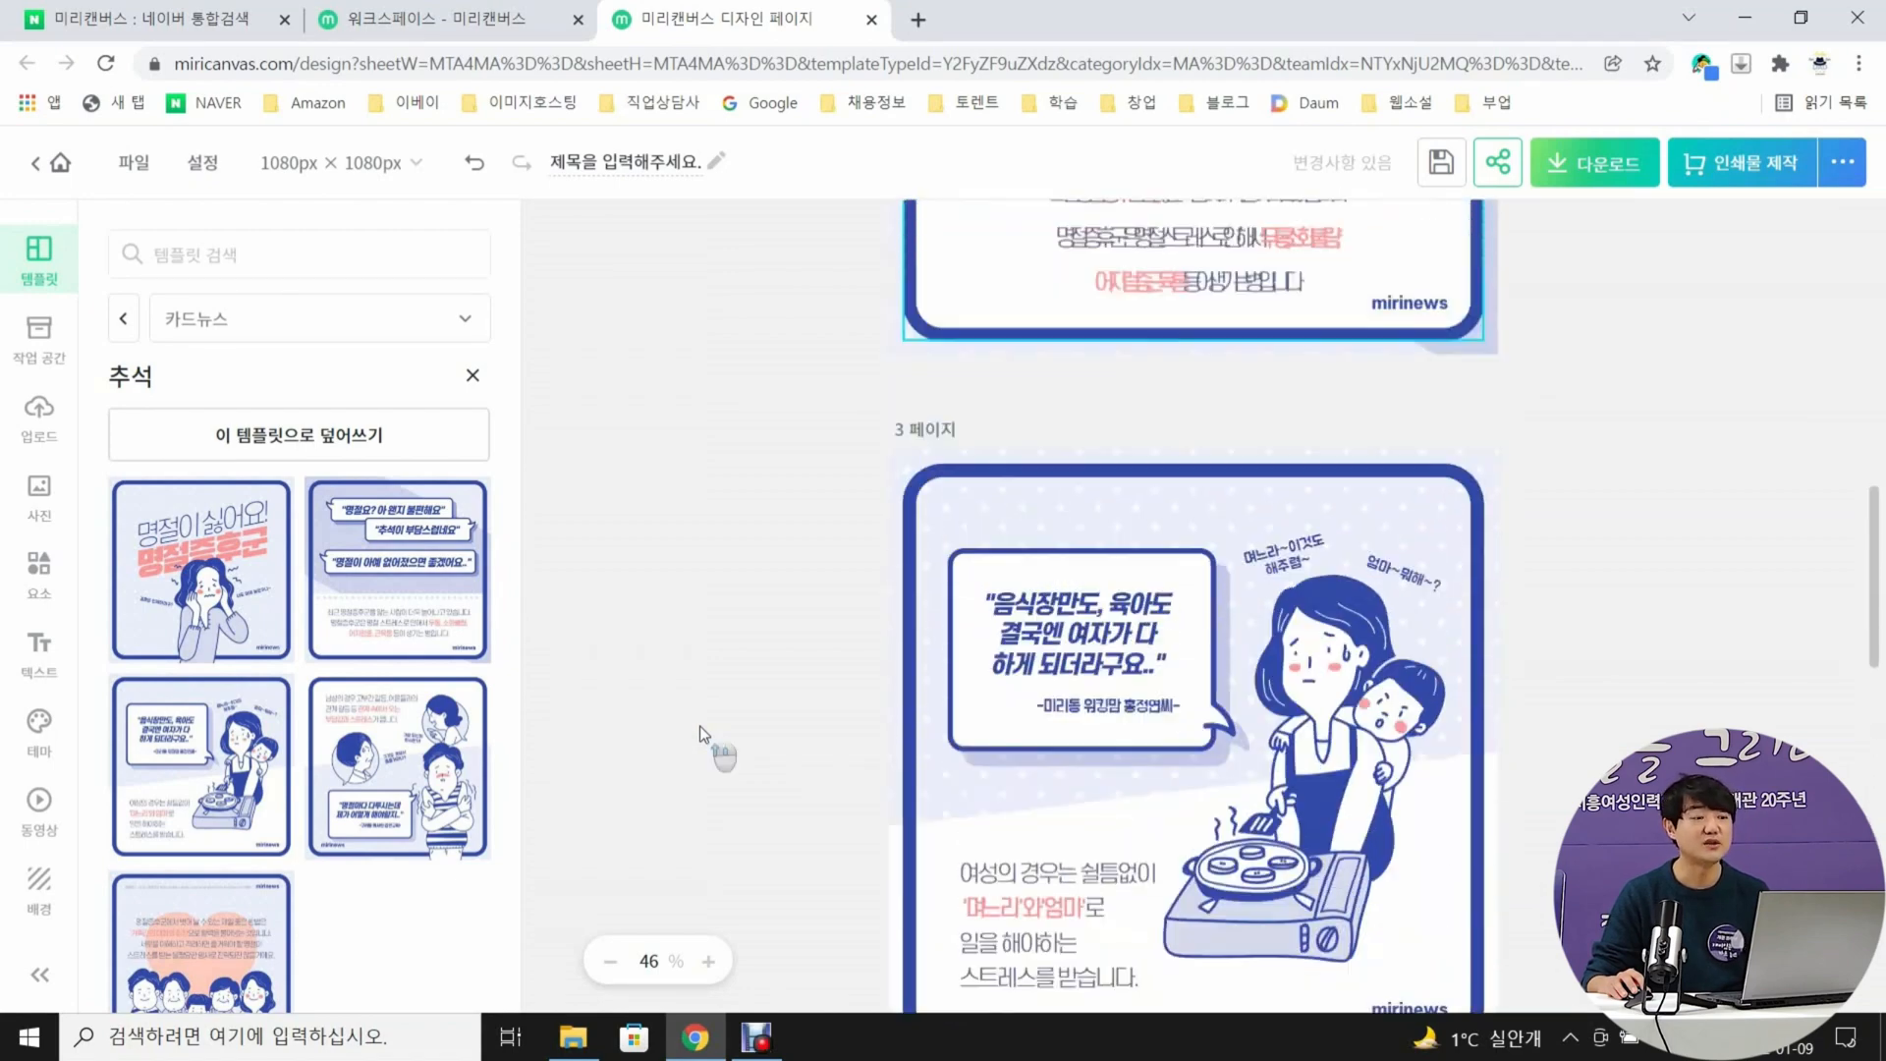
scroll(700, 727, "up", 10)
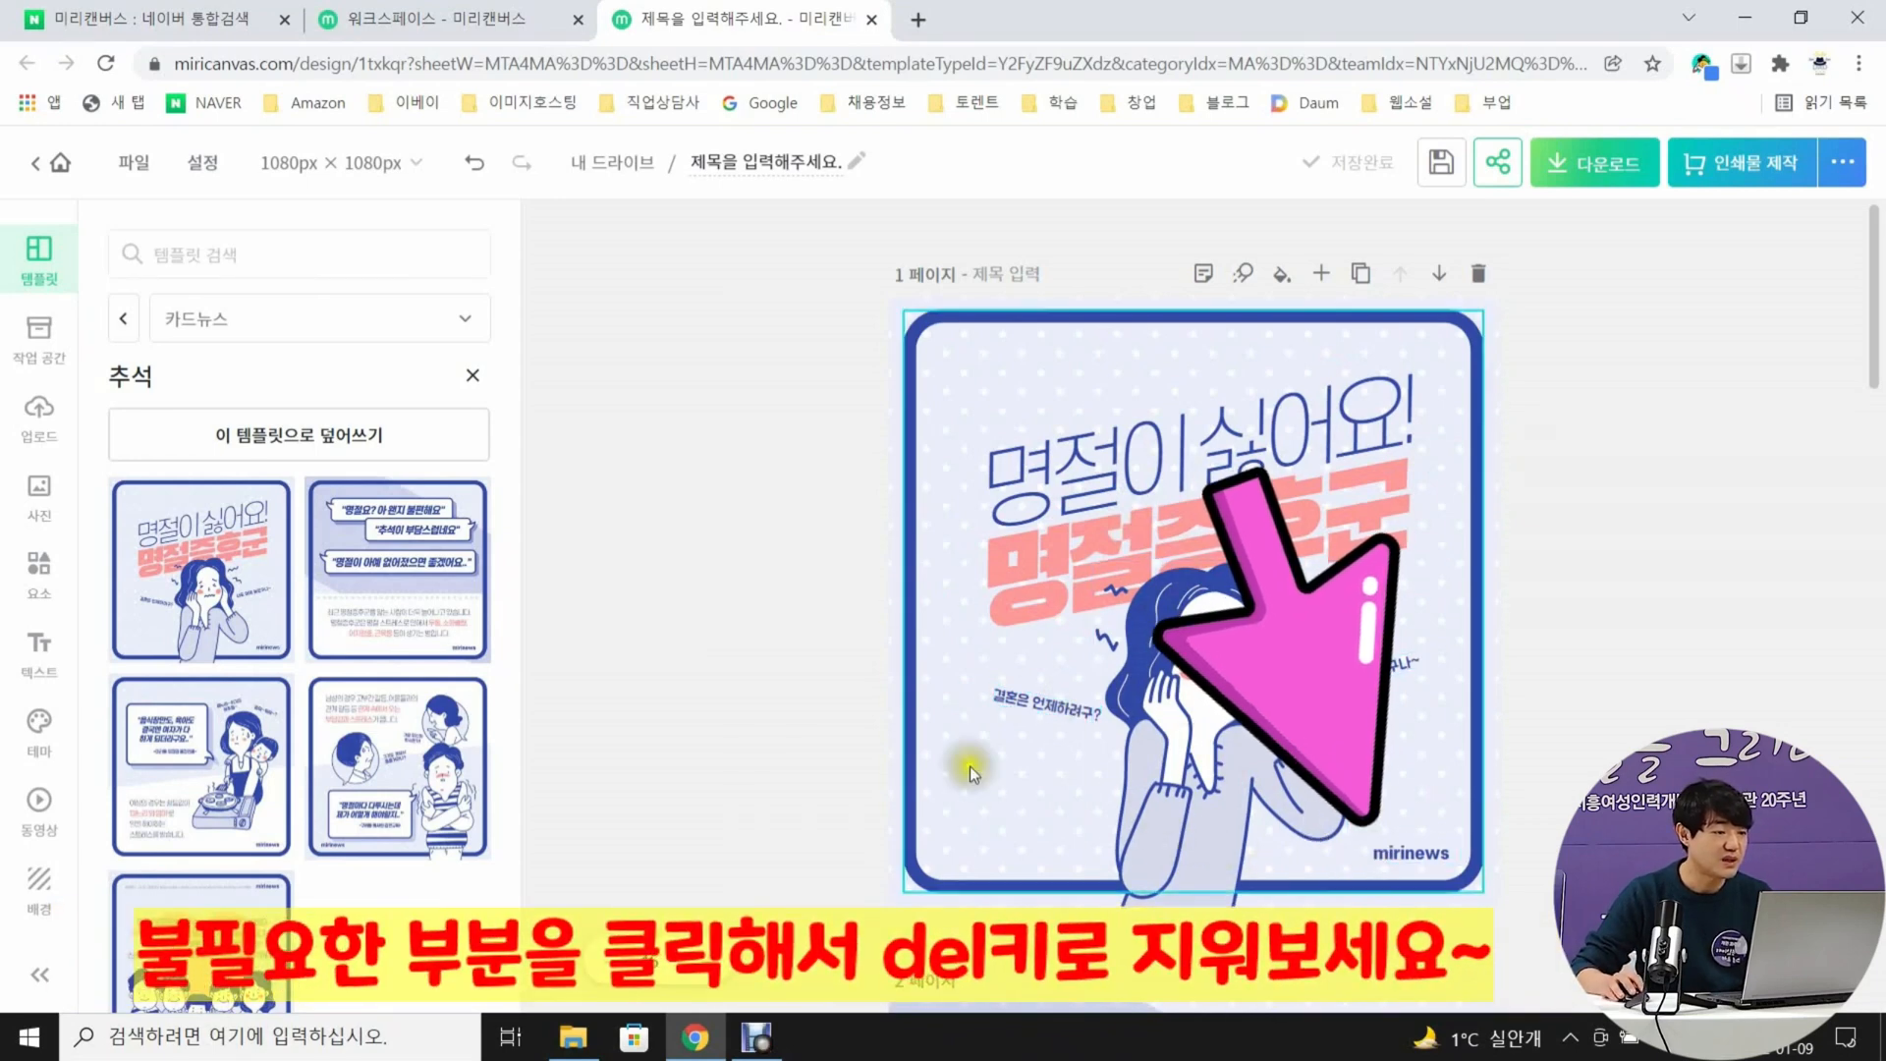
Delete the mirinews text from page 1 and change the thin blue headline to "한번 먹으면"
left_click(1395, 851)
key("Delete")
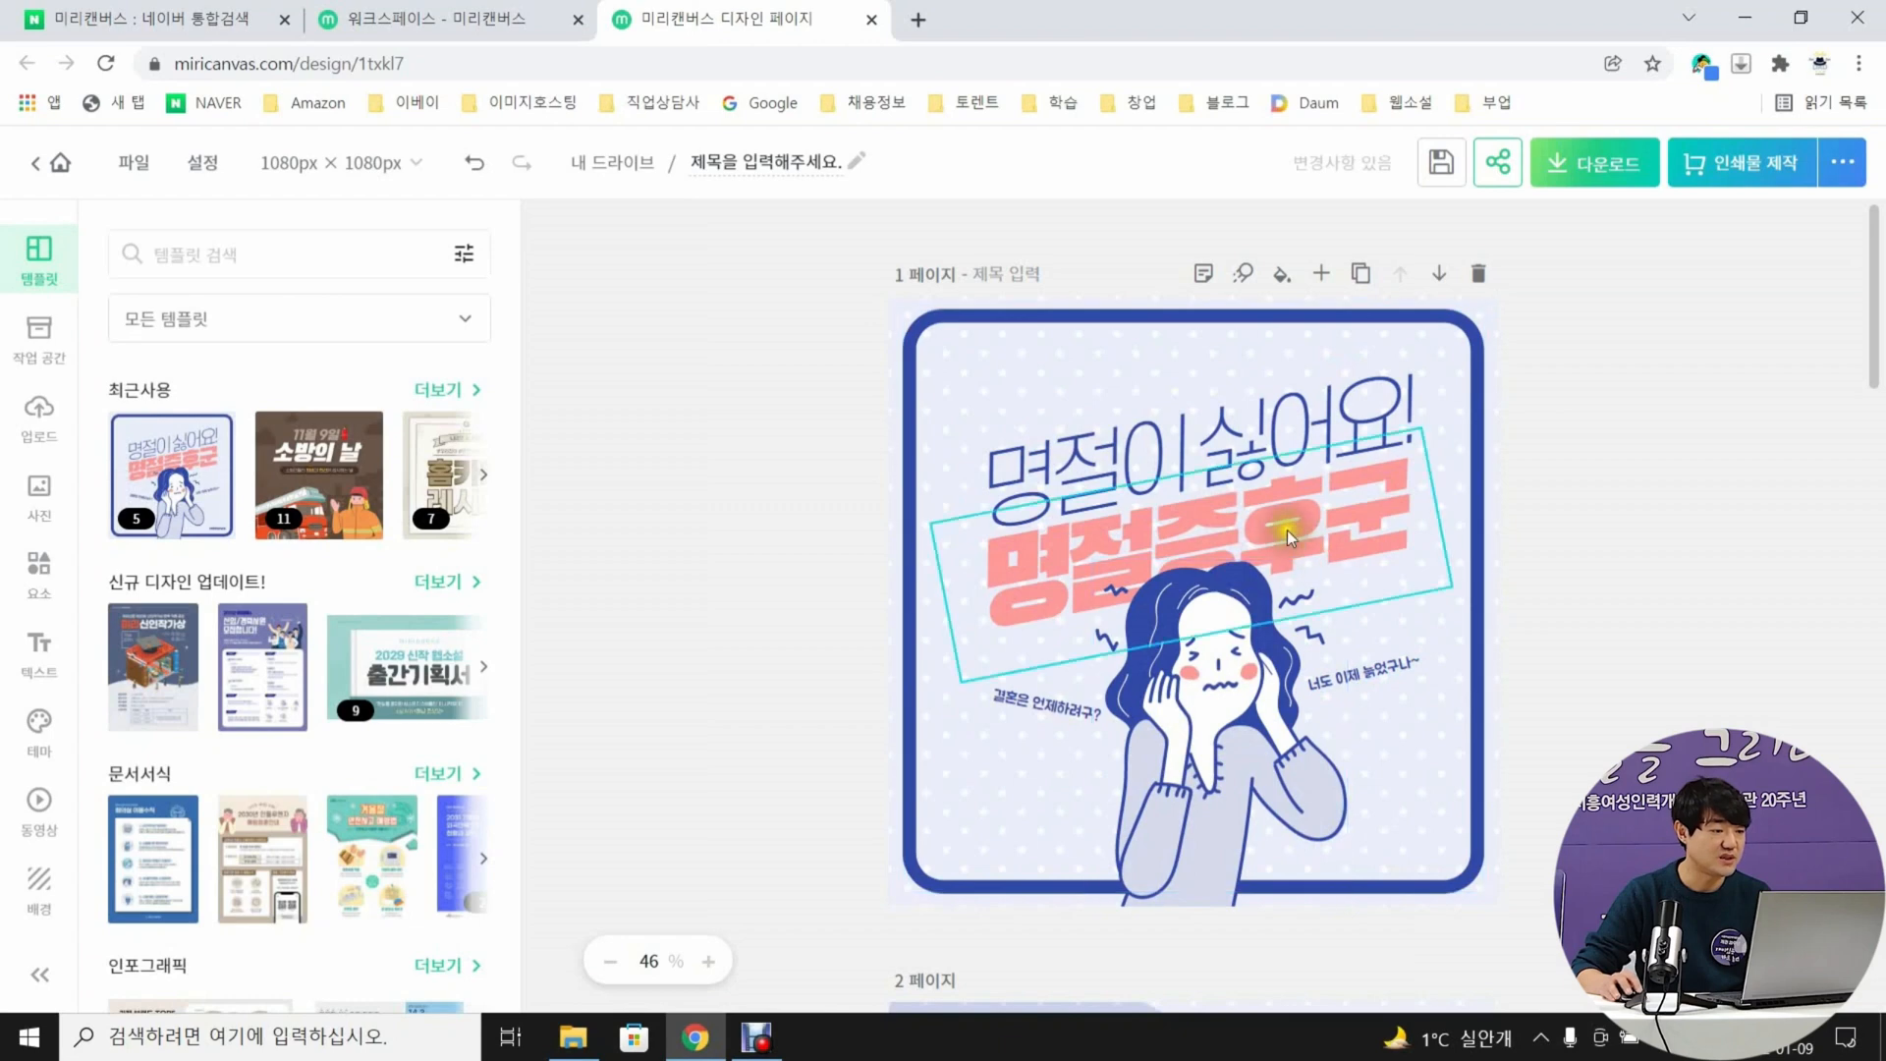
left_click(1230, 450)
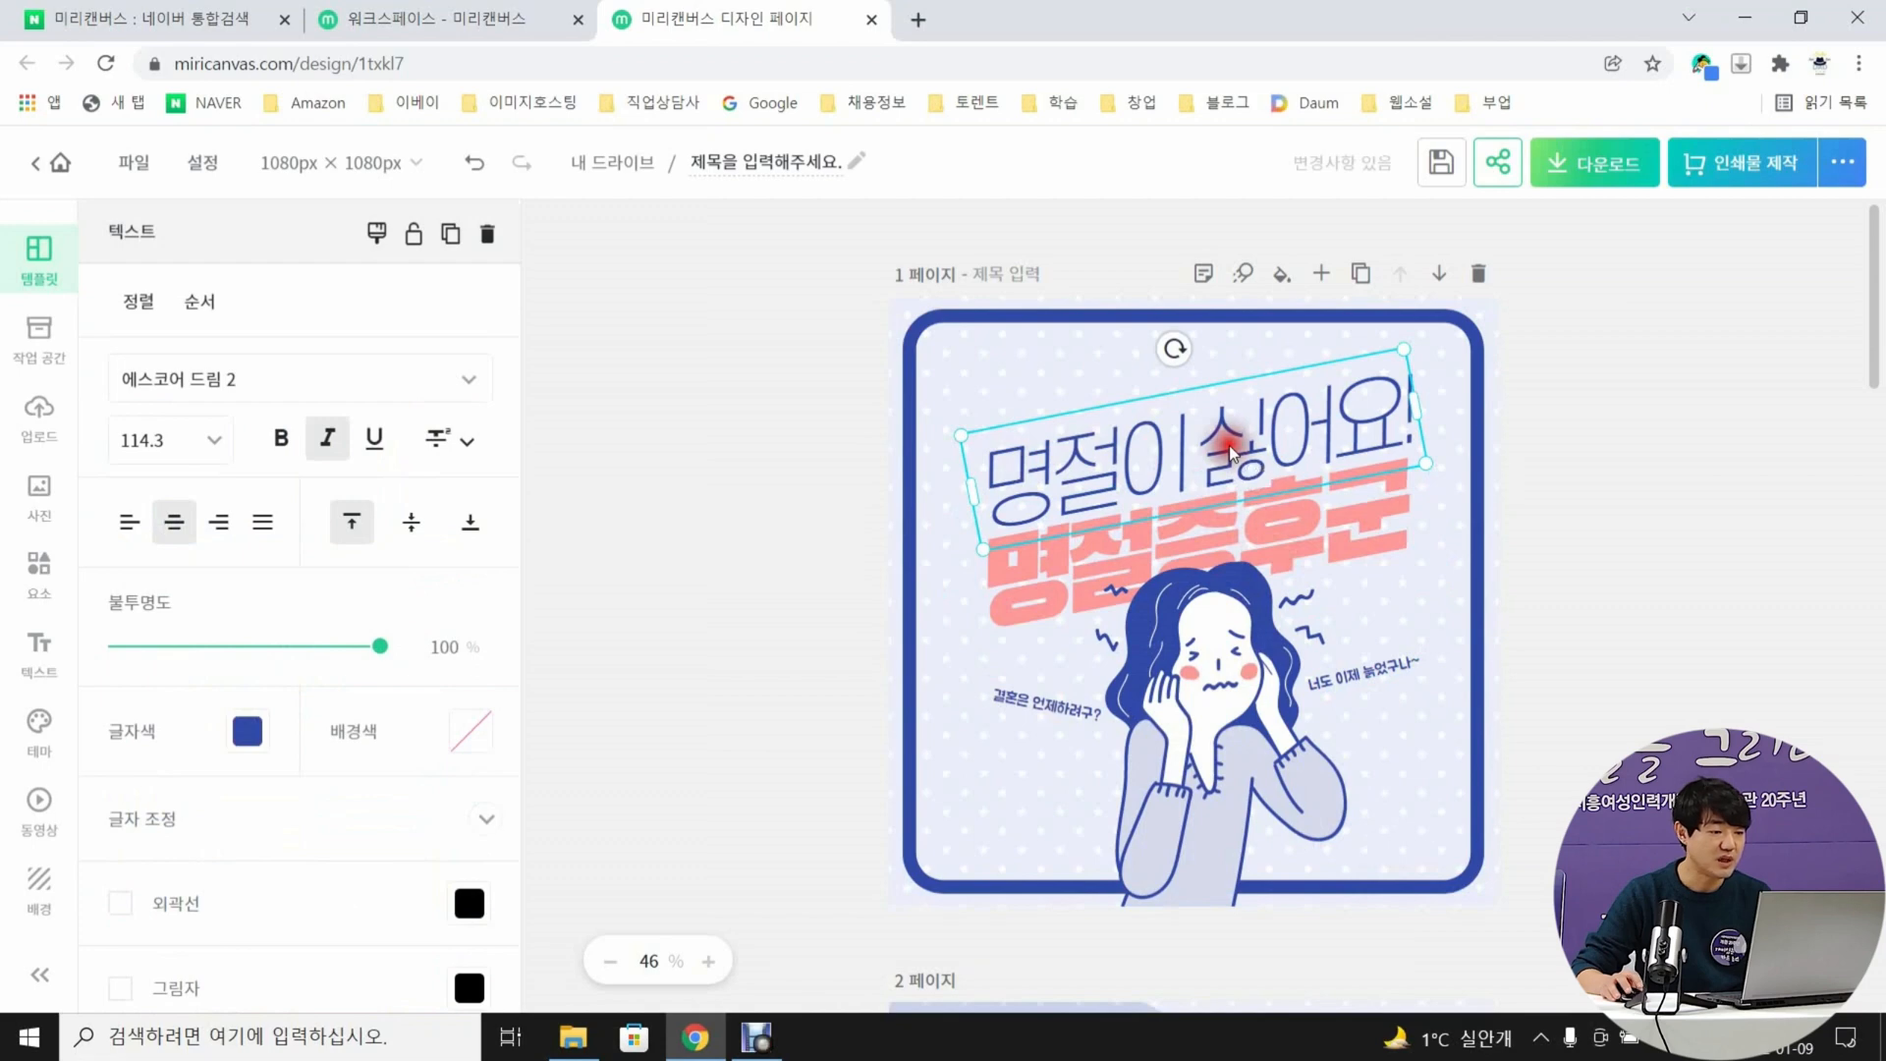
double_click(1230, 450)
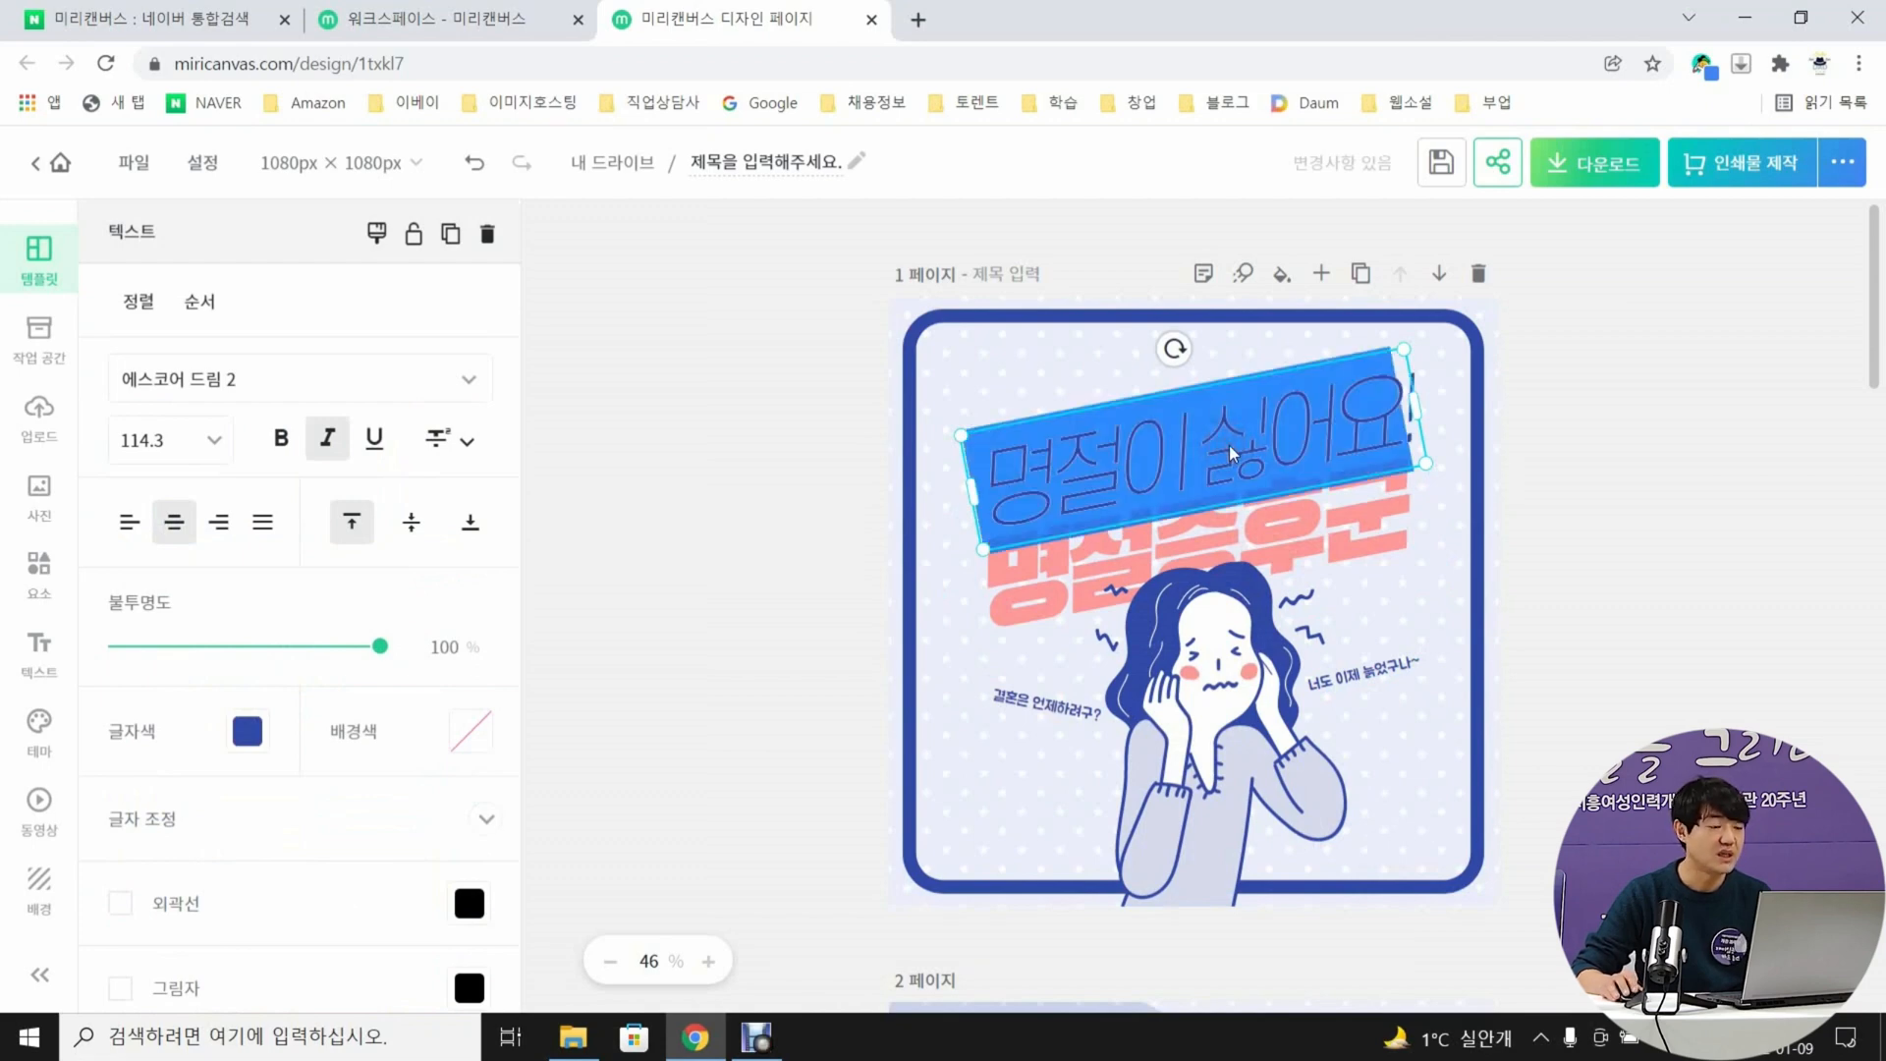
type("한번 먹으")
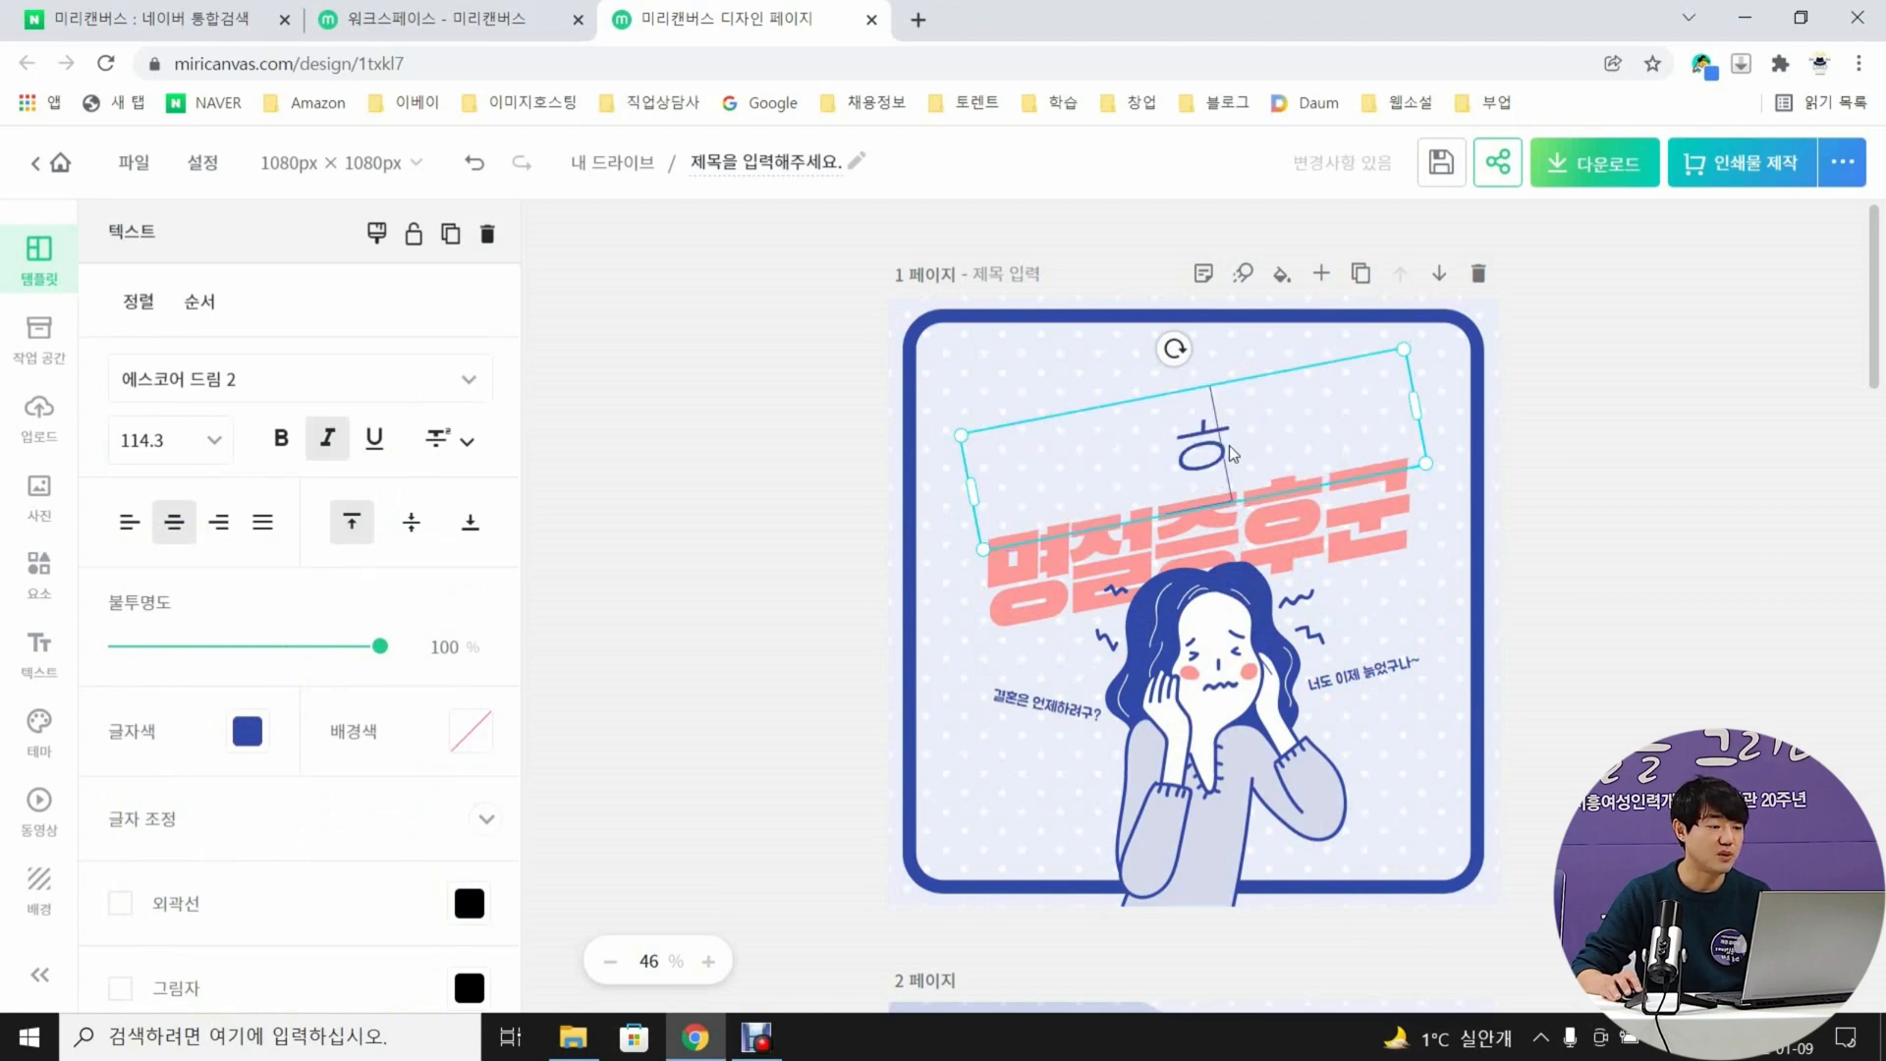
type("면")
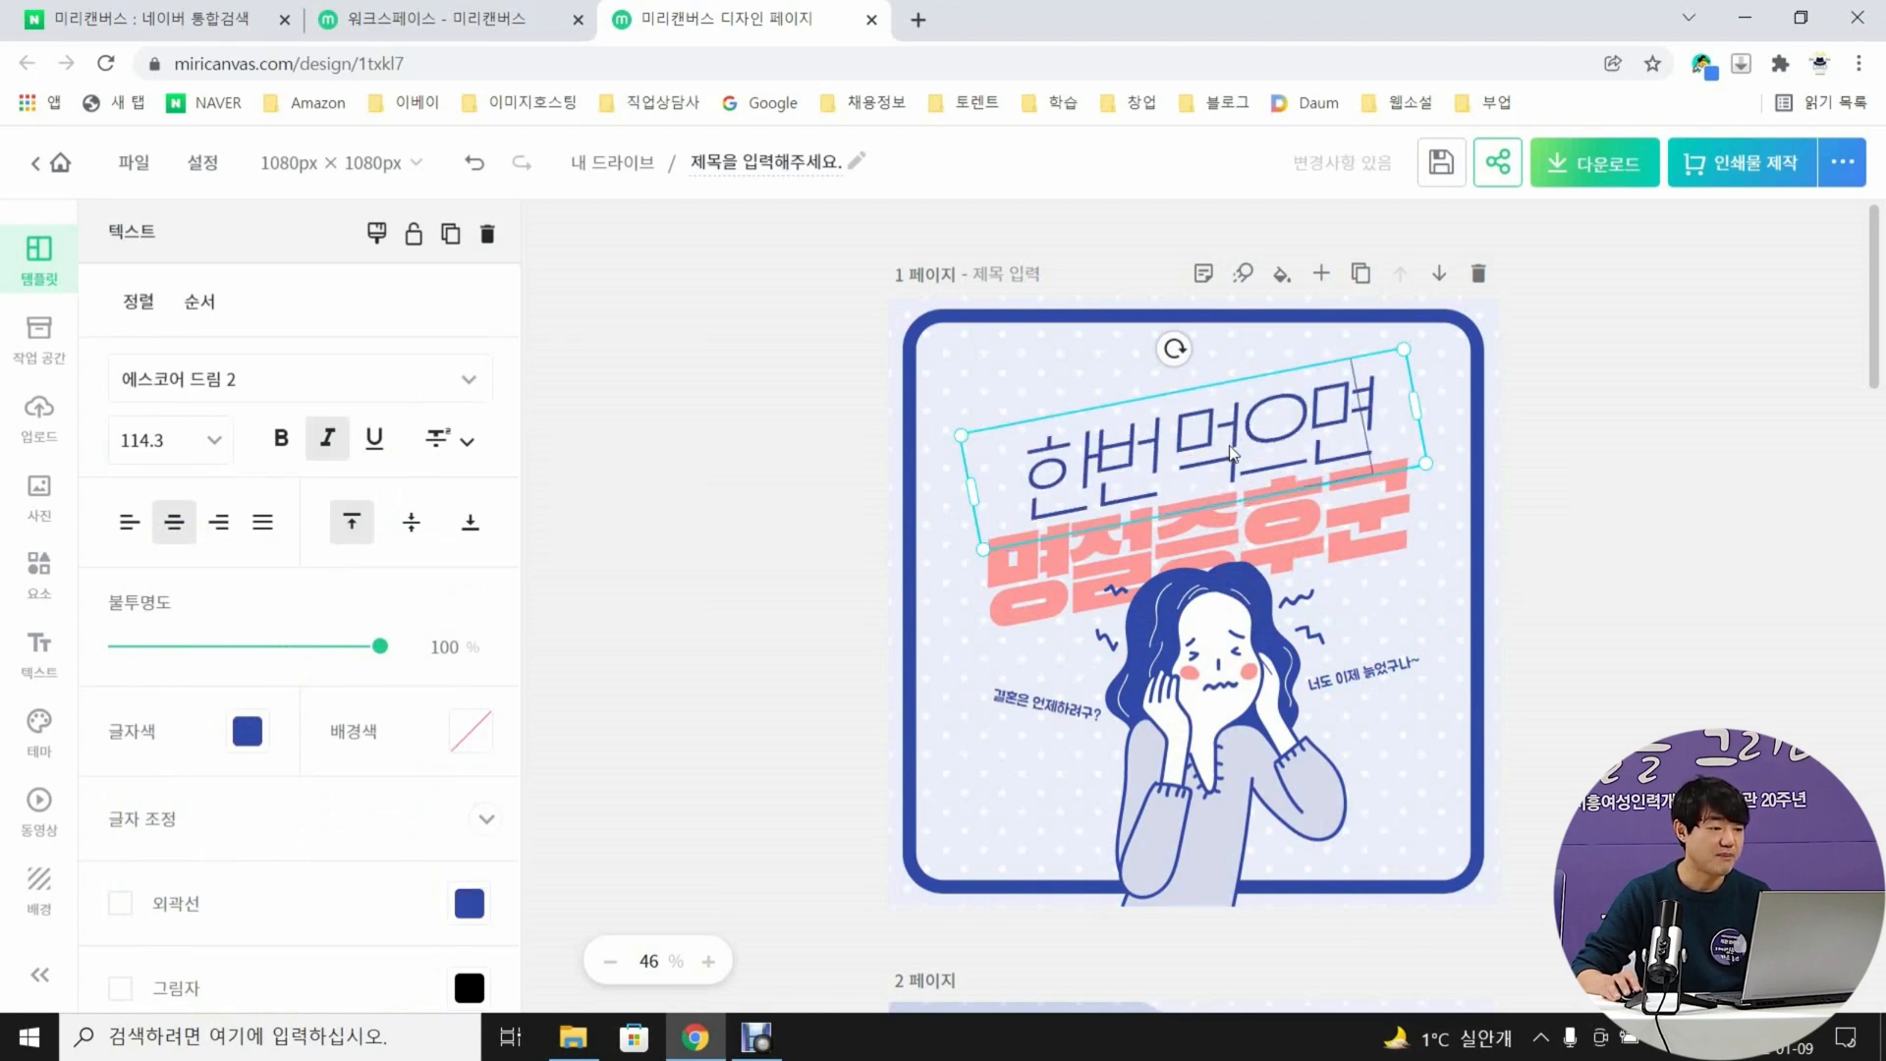
left_click(1686, 481)
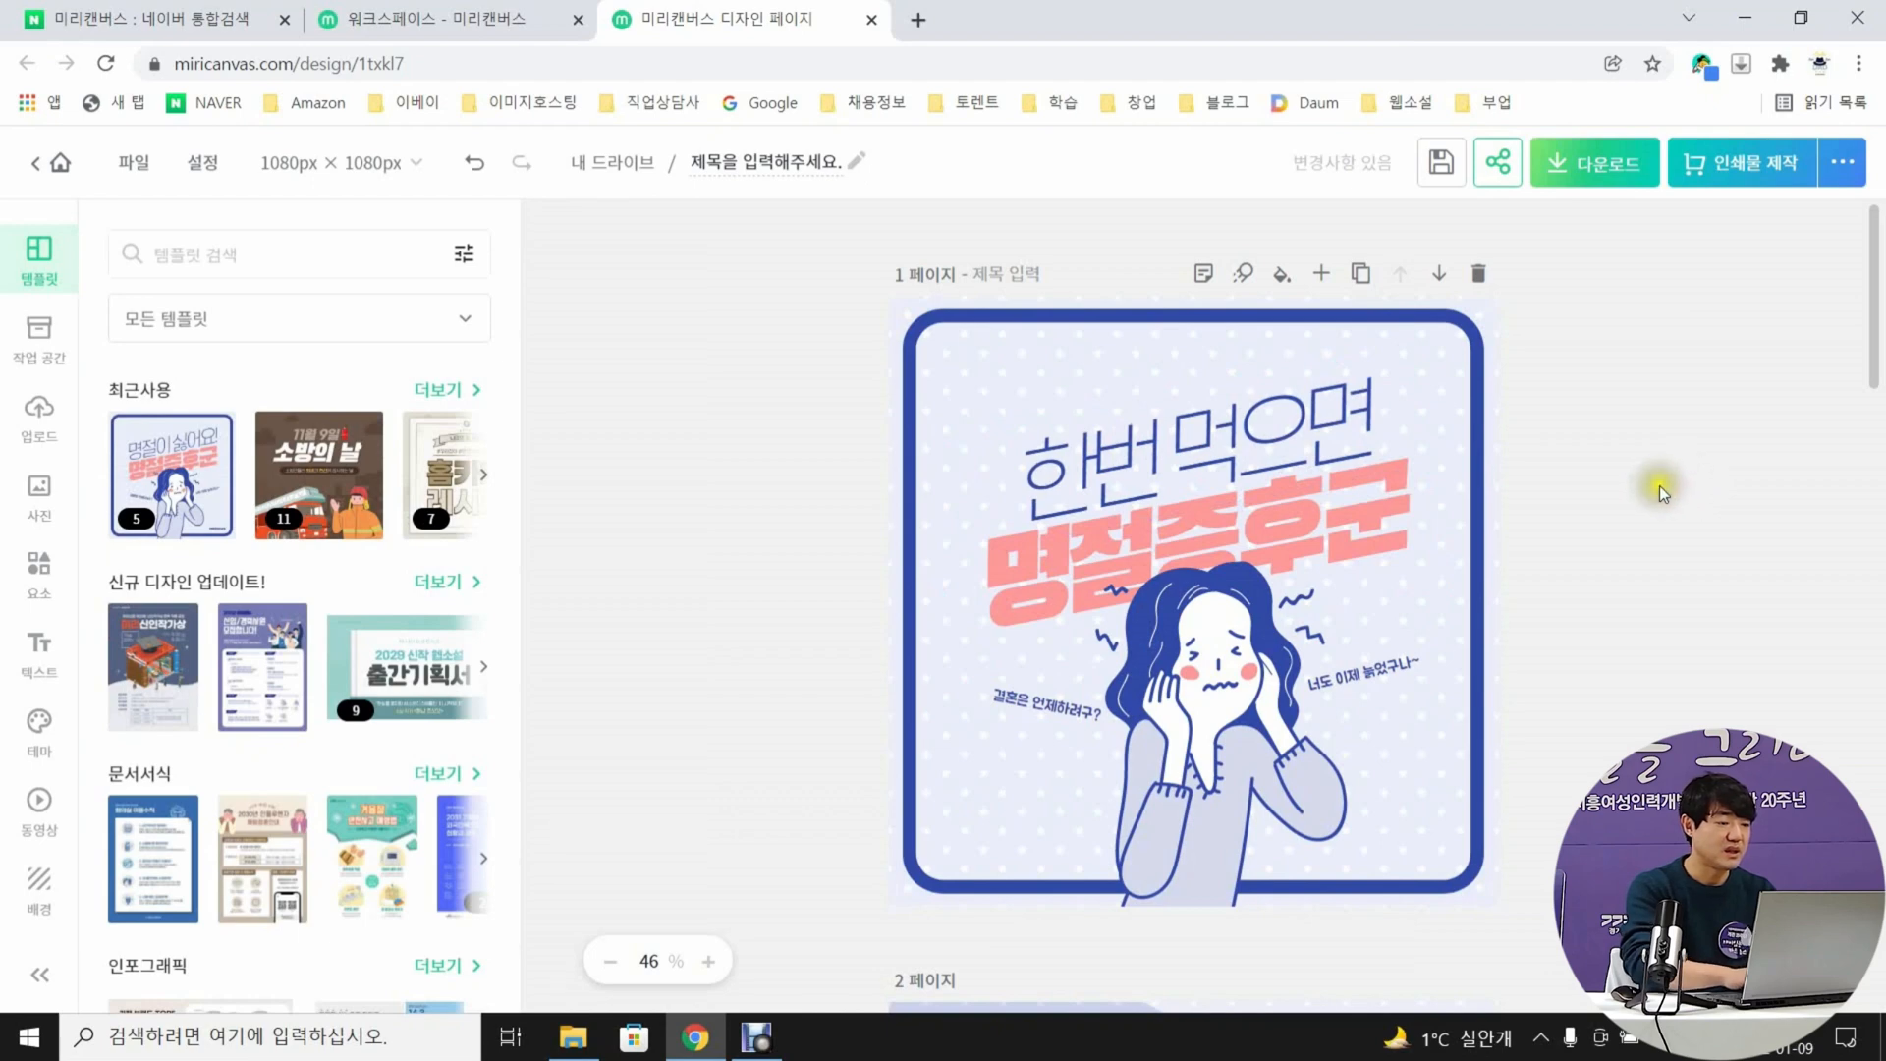
Replace the bold pink headline on page 1 with "멈출 수 없는"
double_click(1338, 526)
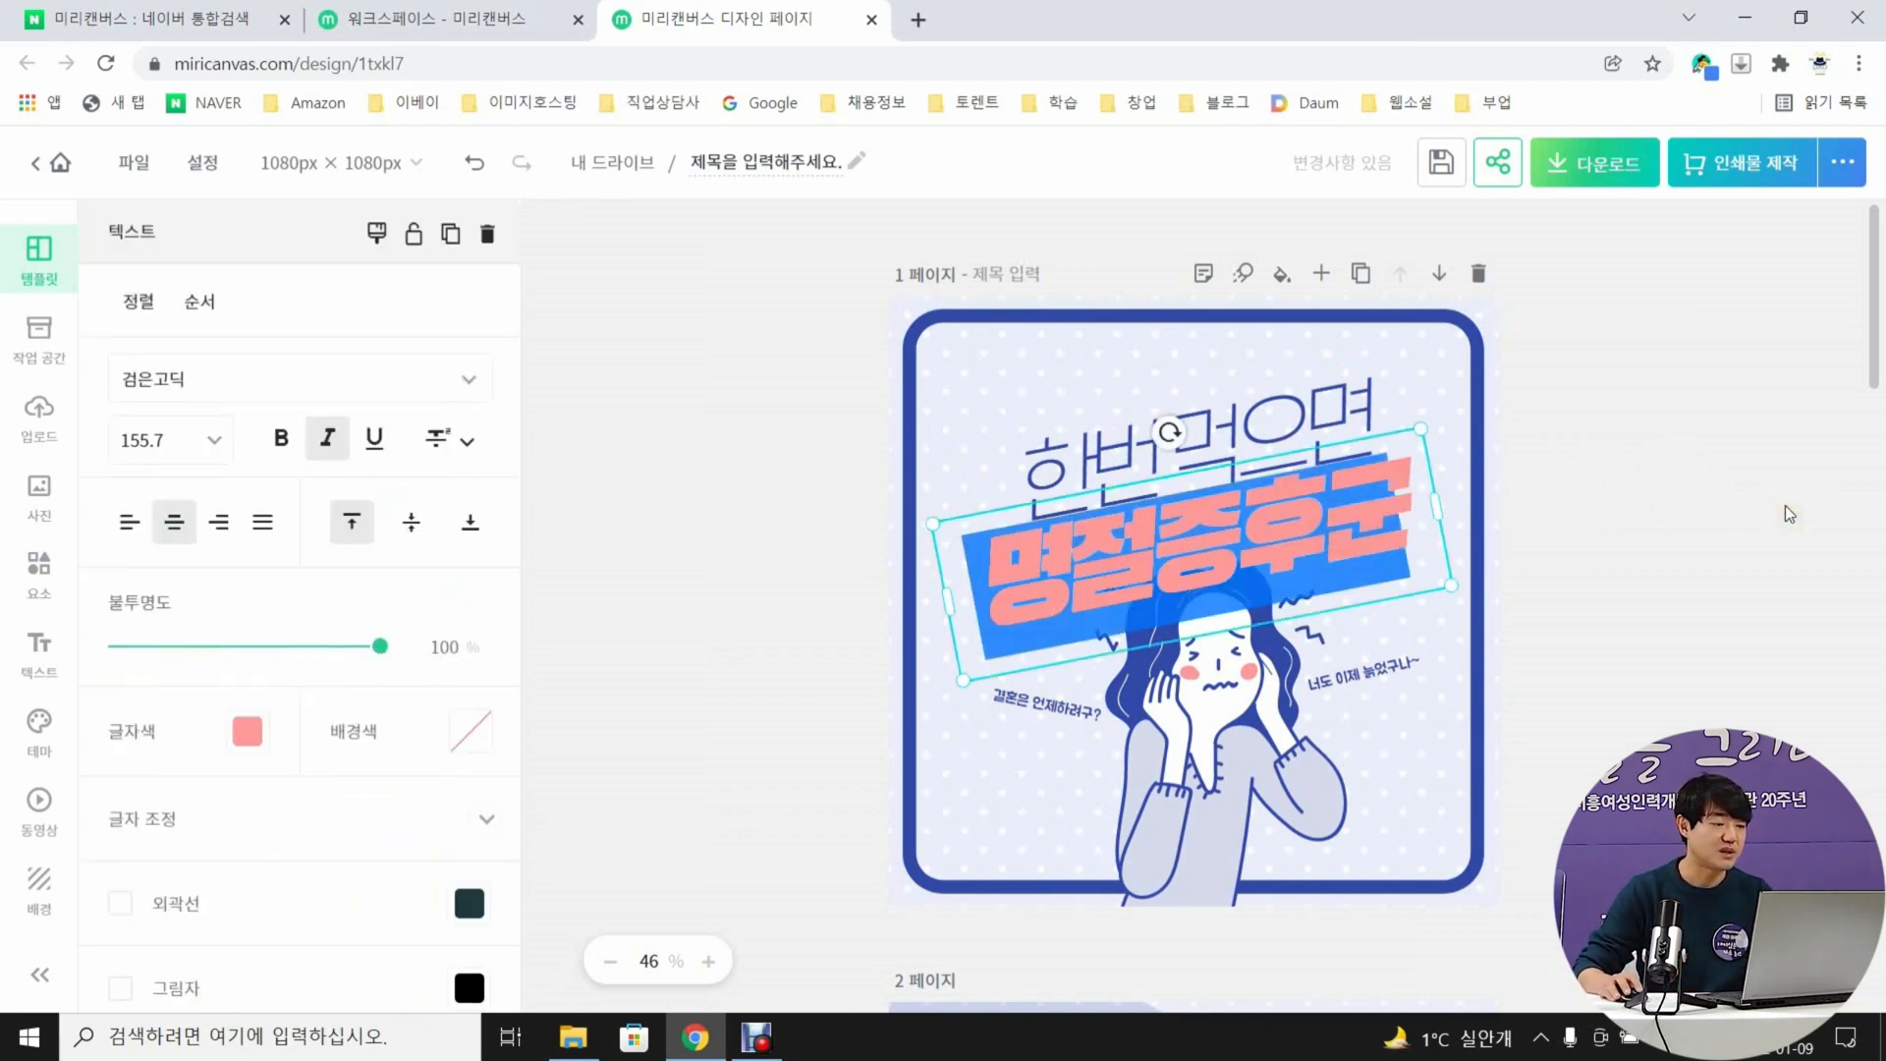
type("멈출 수 ㅇ")
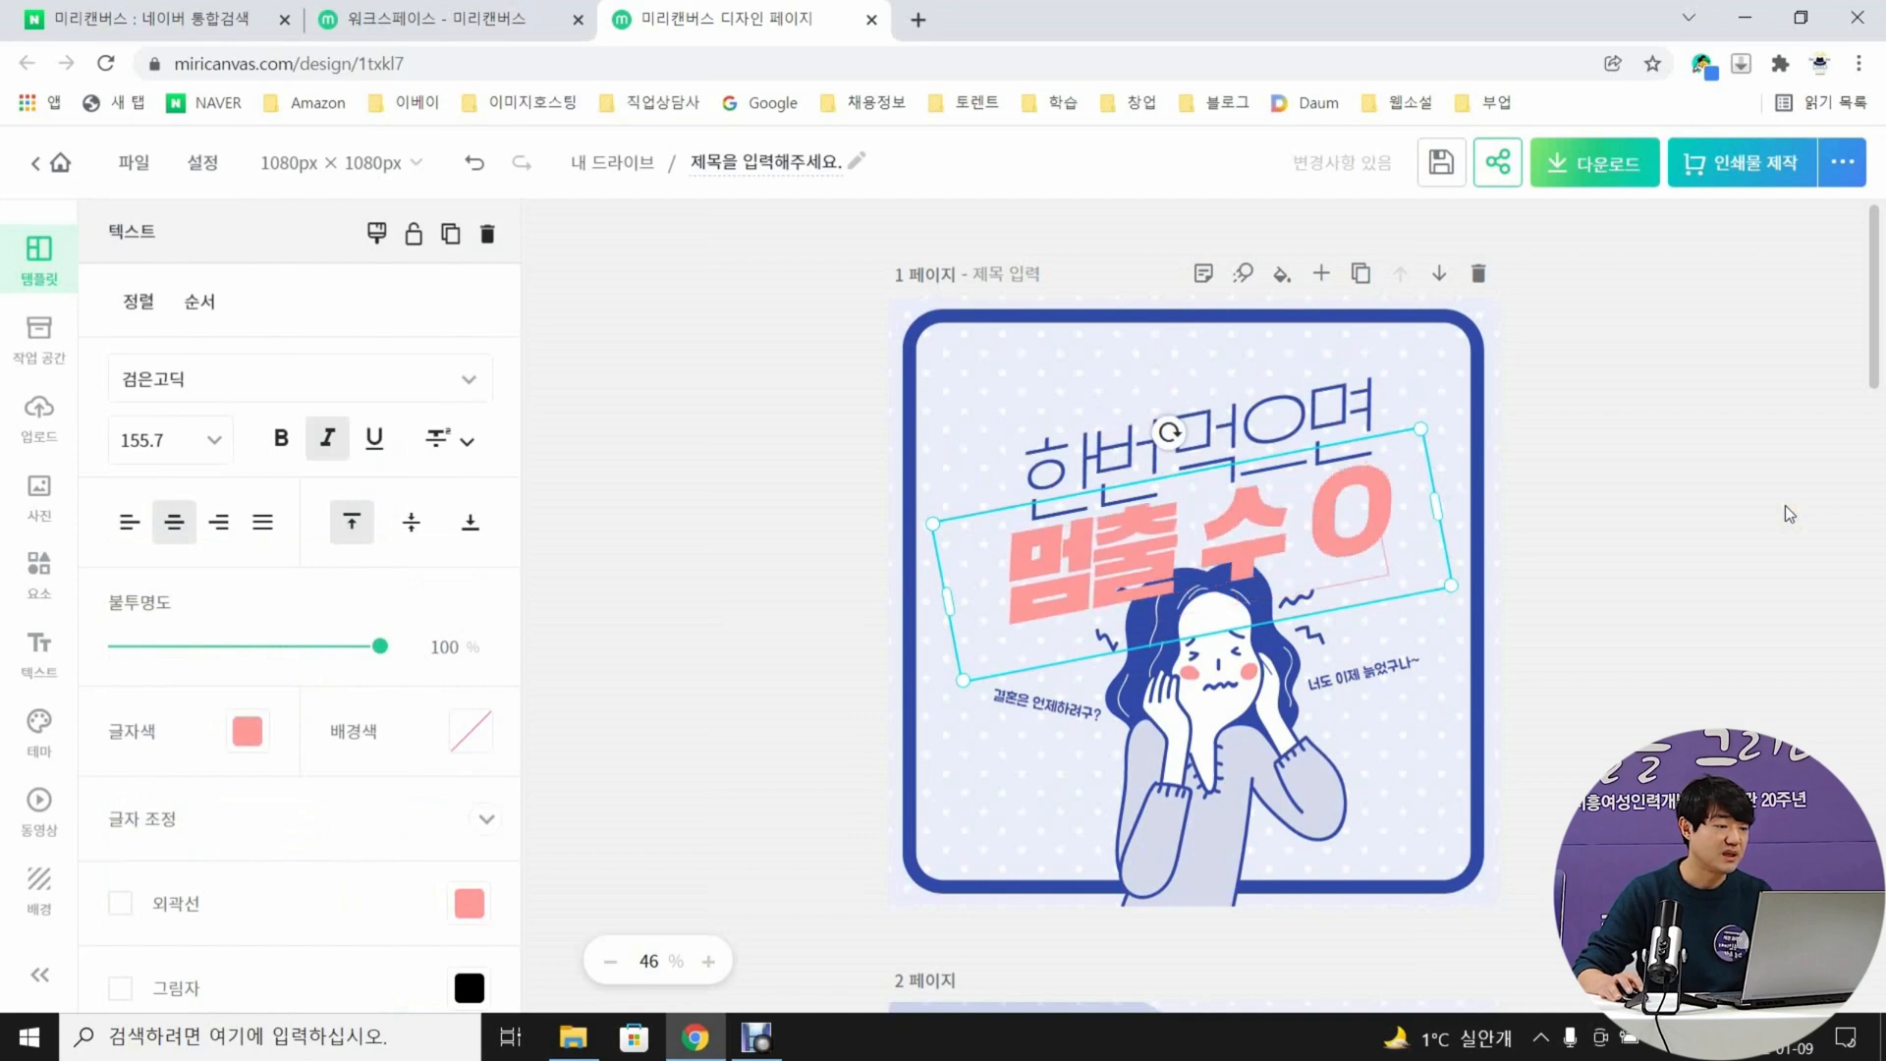
key("BackSpace")
type("없는")
left_click(1670, 544)
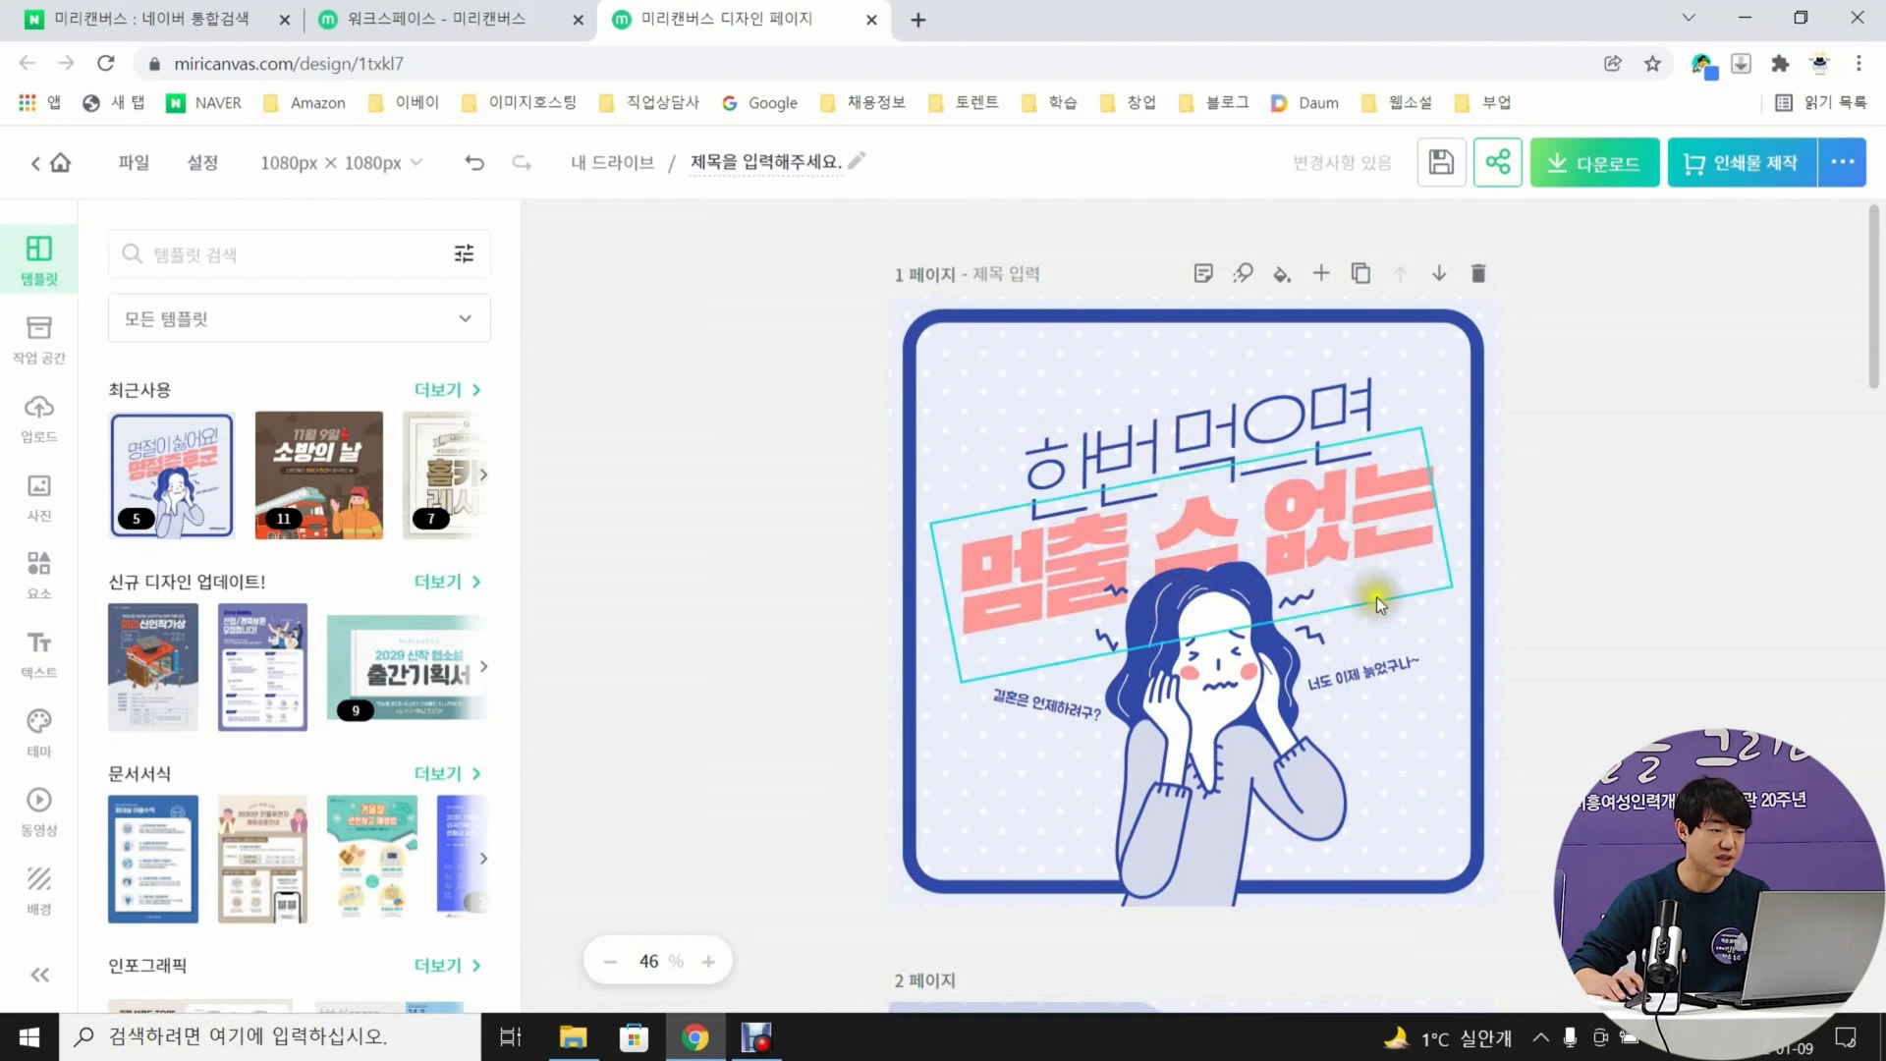
Move the blue and pink headlines upward on page 1, clear of the woman's head
left_click_drag(1313, 442, 1315, 395)
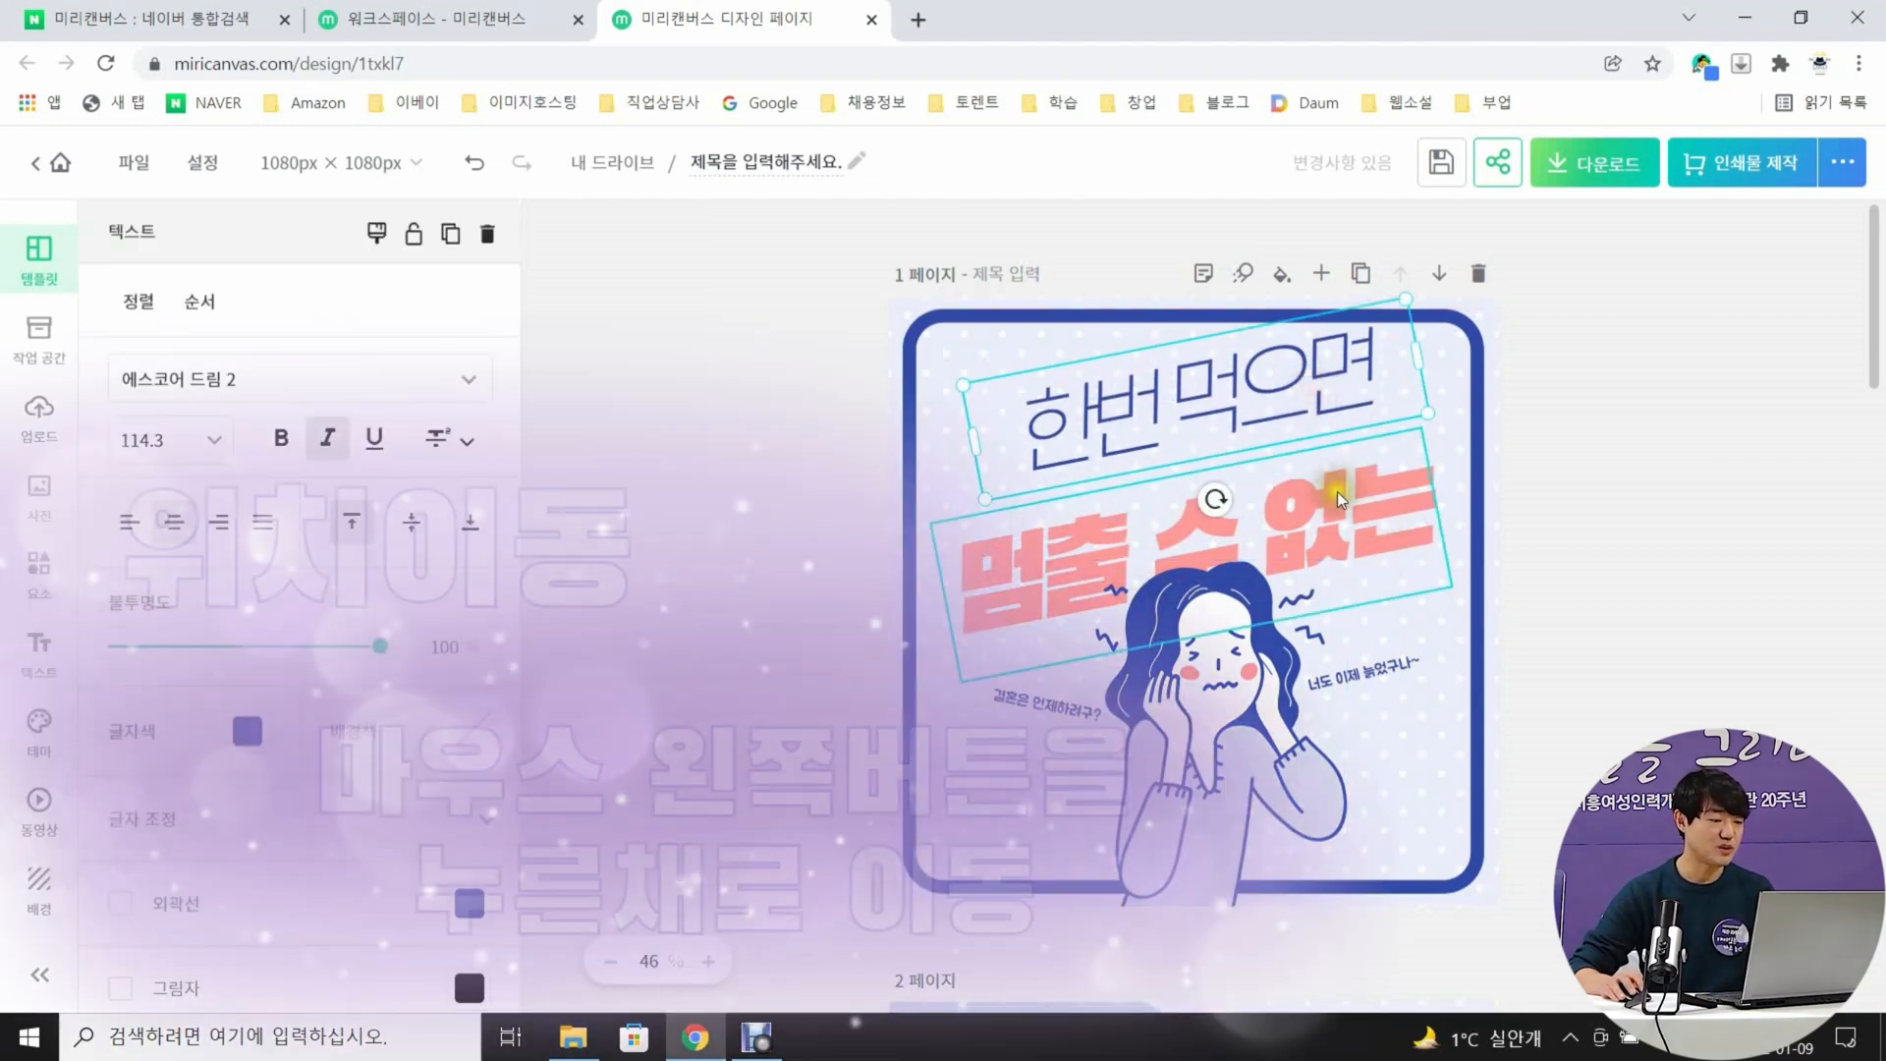
left_click_drag(1352, 532, 1348, 492)
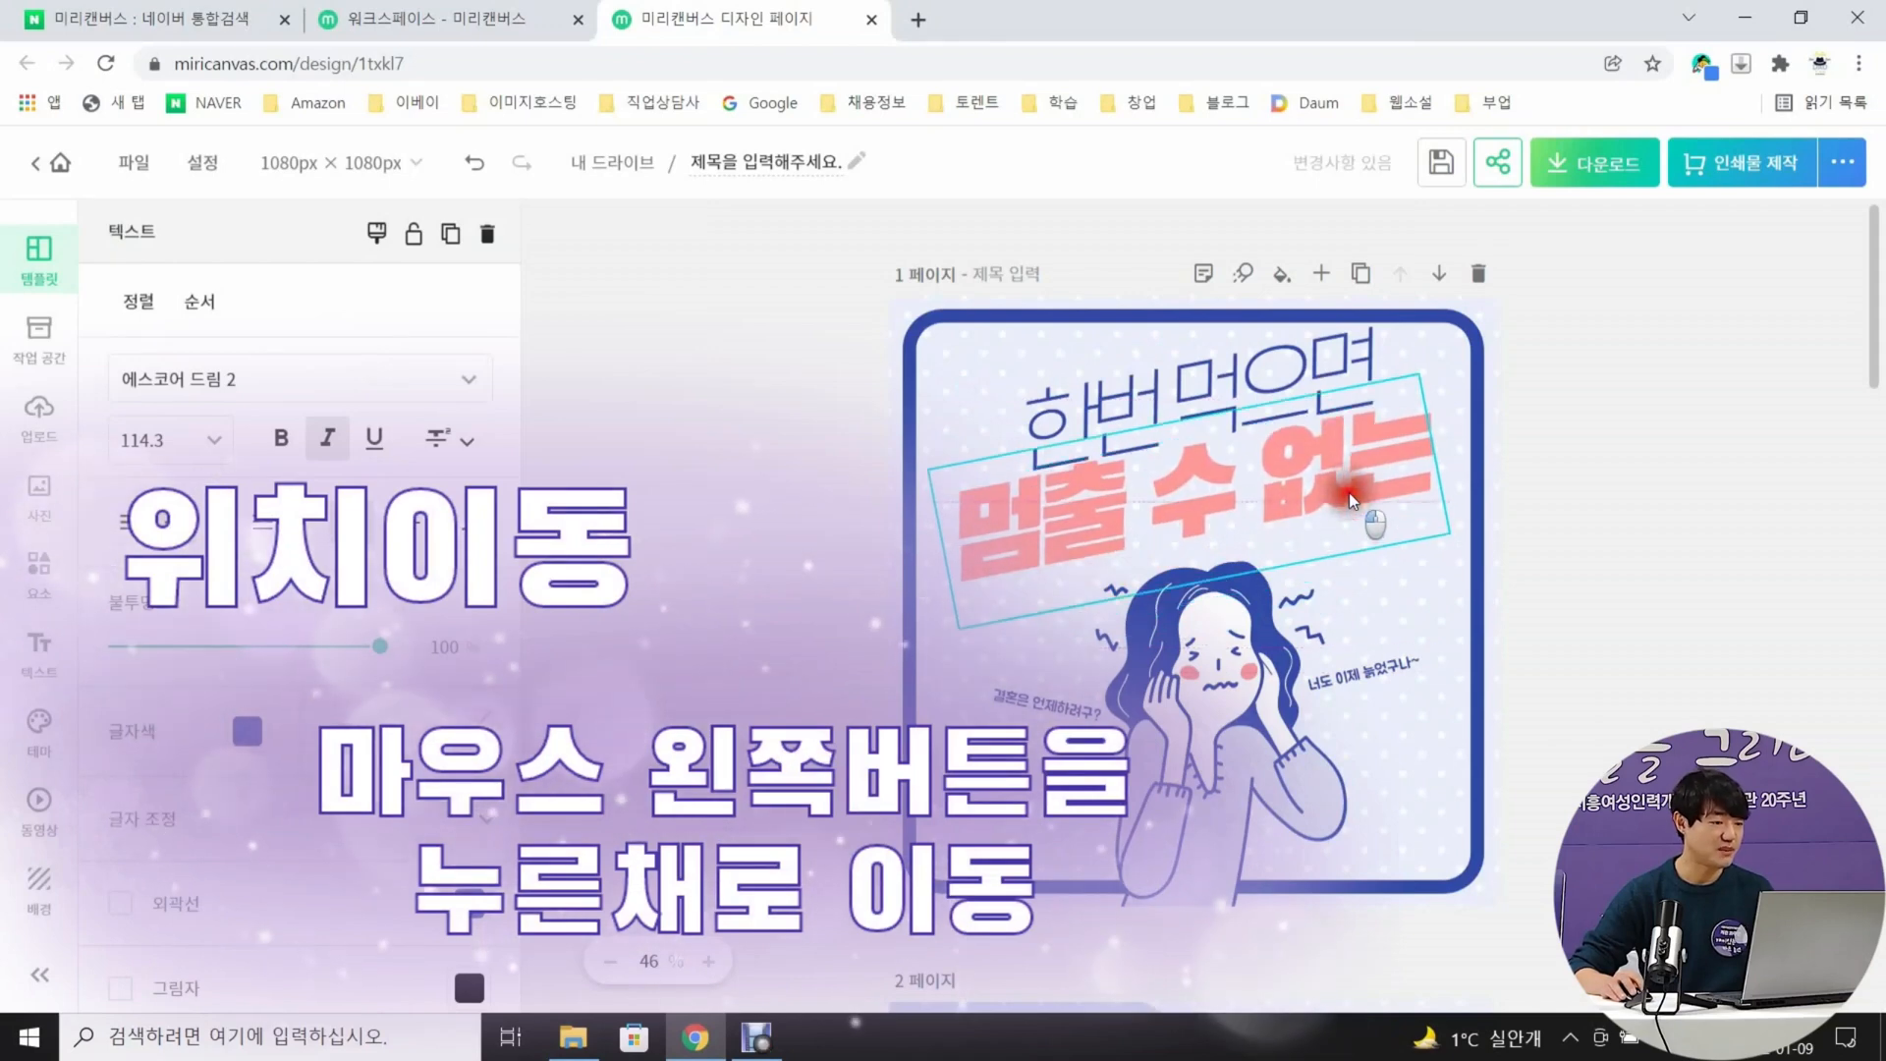
left_click(1651, 499)
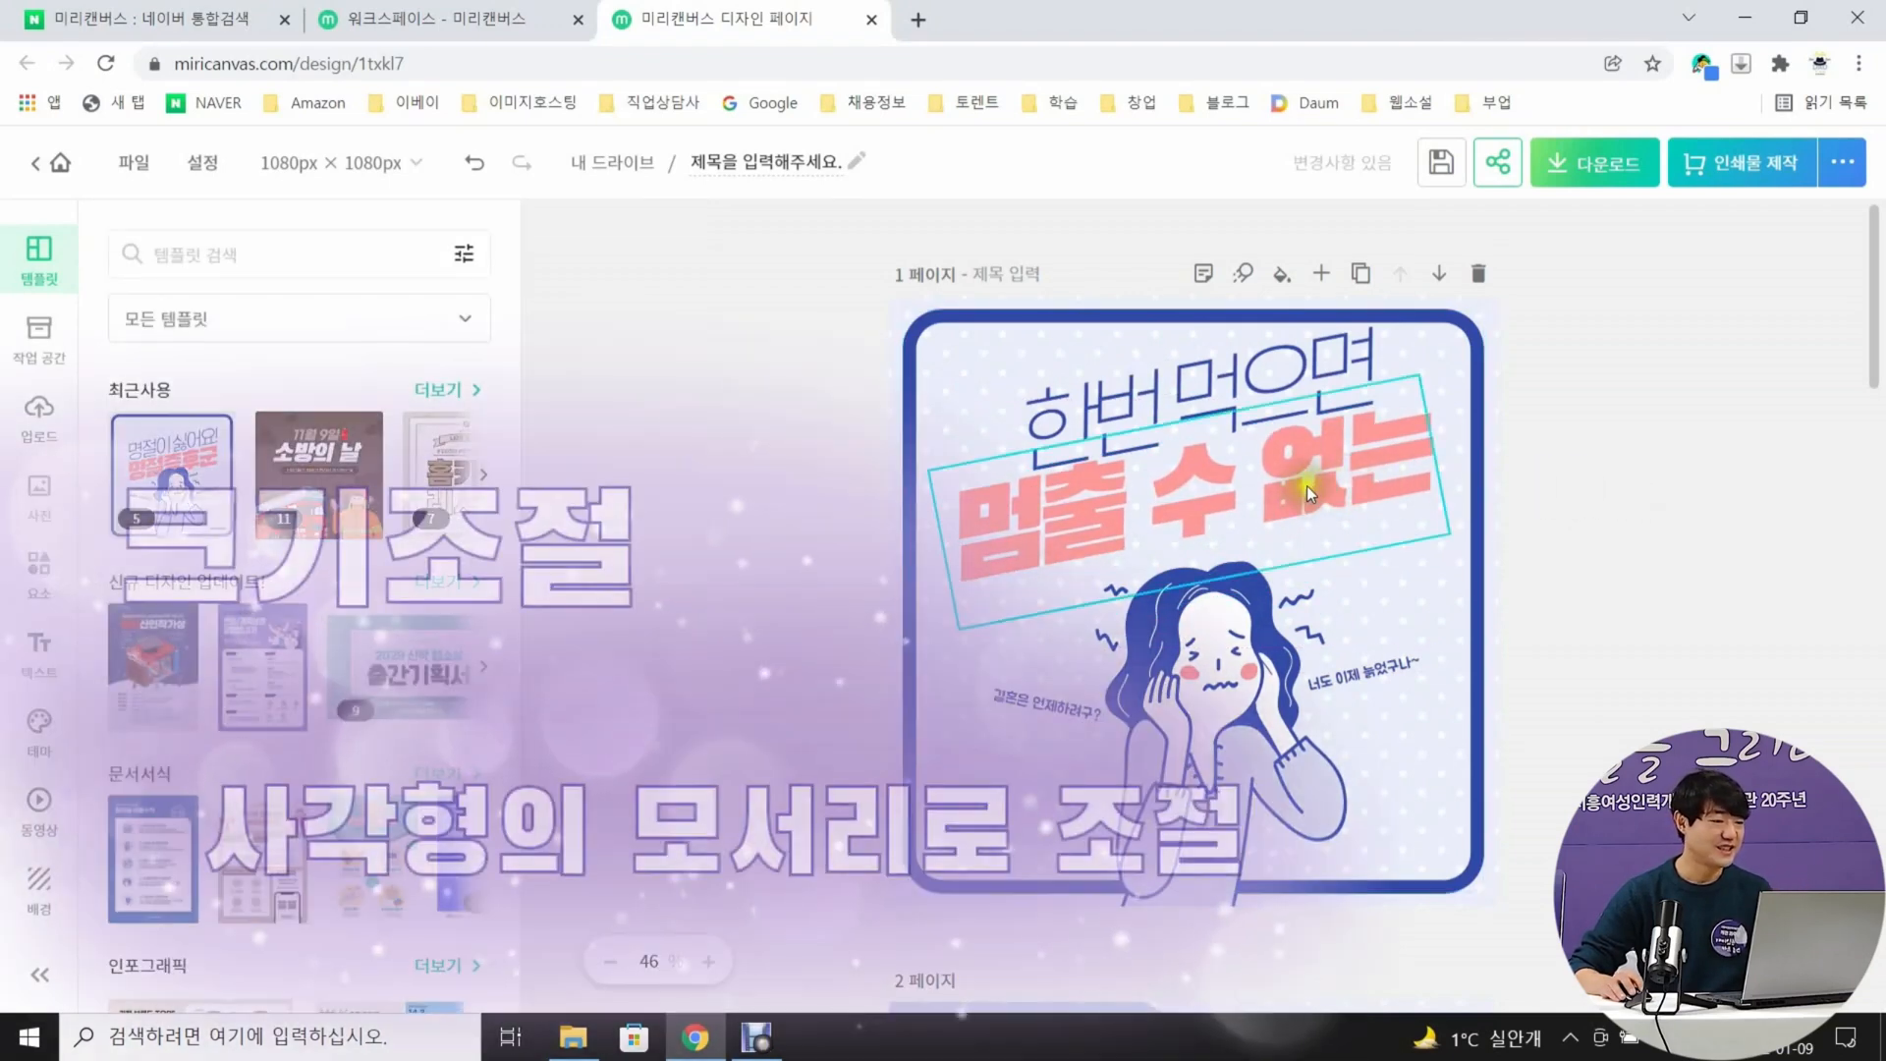
Shrink the pink headline "멈출 수 없는" slightly and adjust its position under the blue headline
left_click(1311, 480)
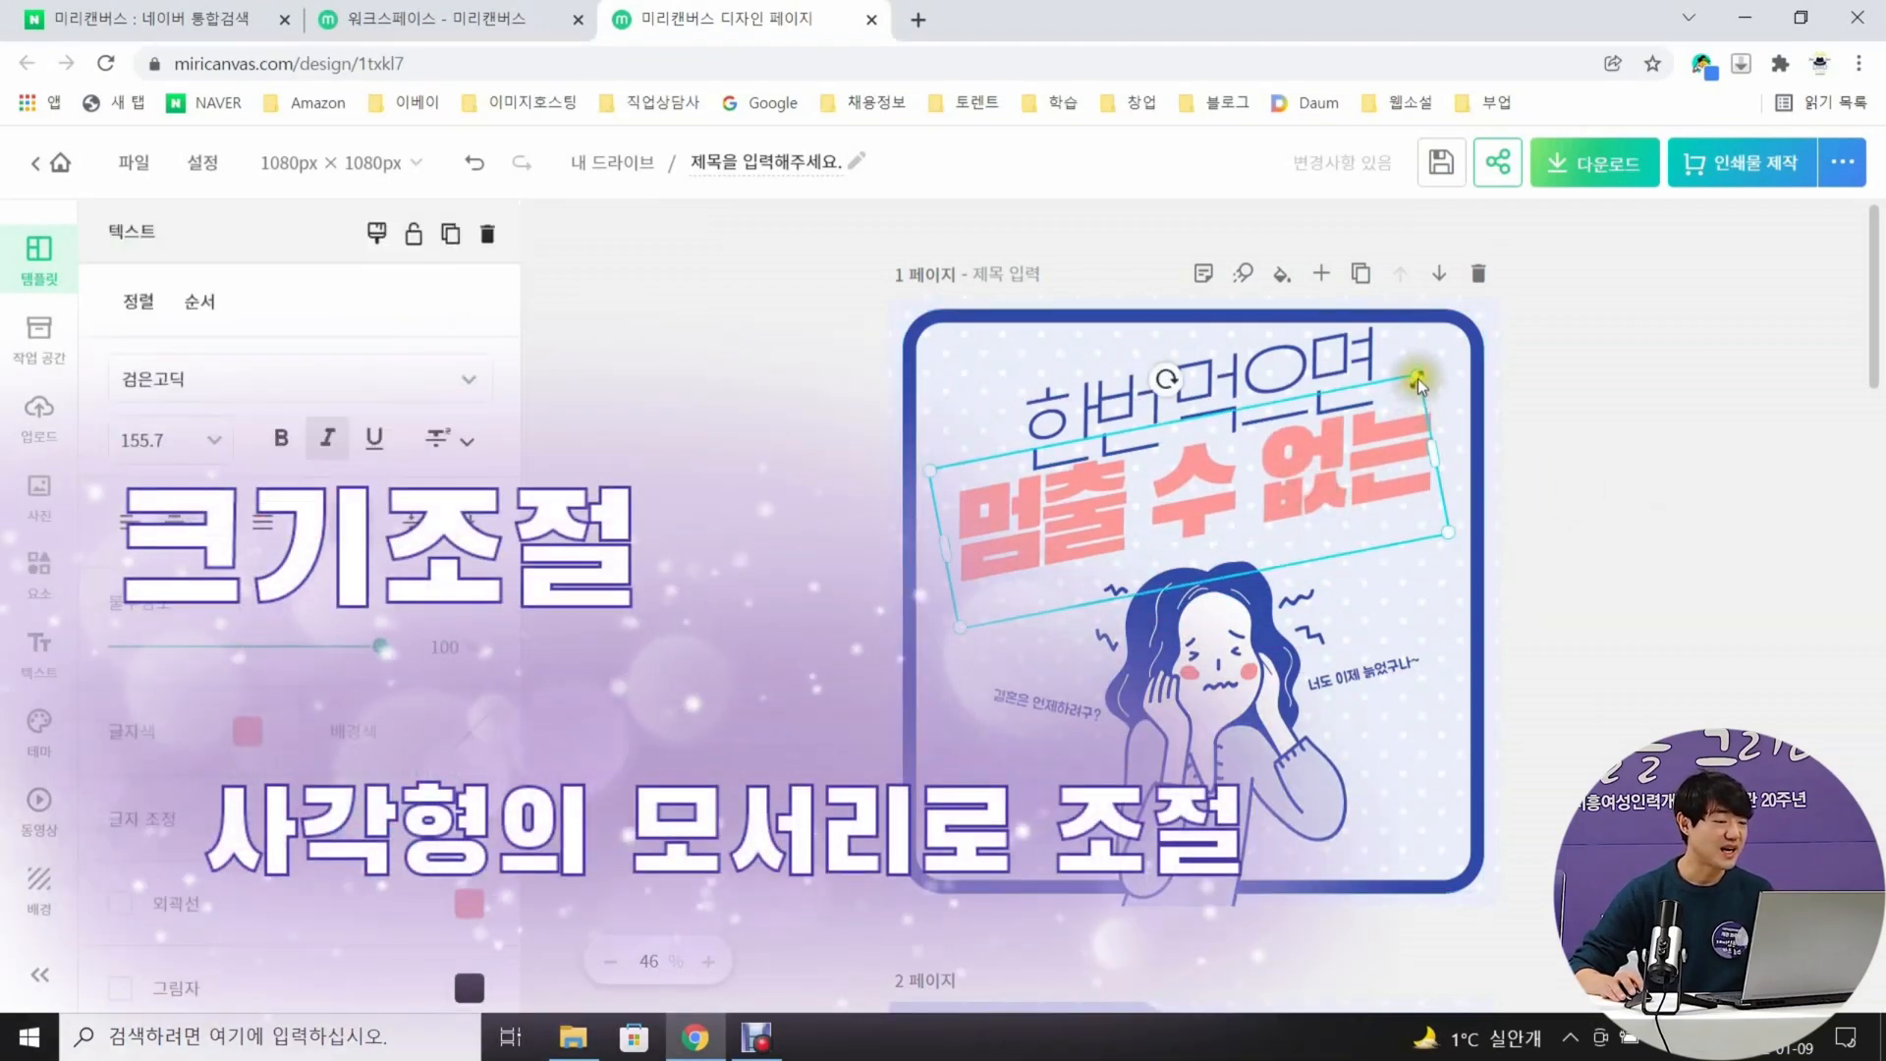
mouse_move(1418, 378)
left_mouse_down()
mouse_move(1240, 477)
mouse_move(1267, 492)
mouse_move(1423, 408)
mouse_move(1222, 539)
mouse_move(1432, 408)
left_mouse_up()
left_click(1629, 440)
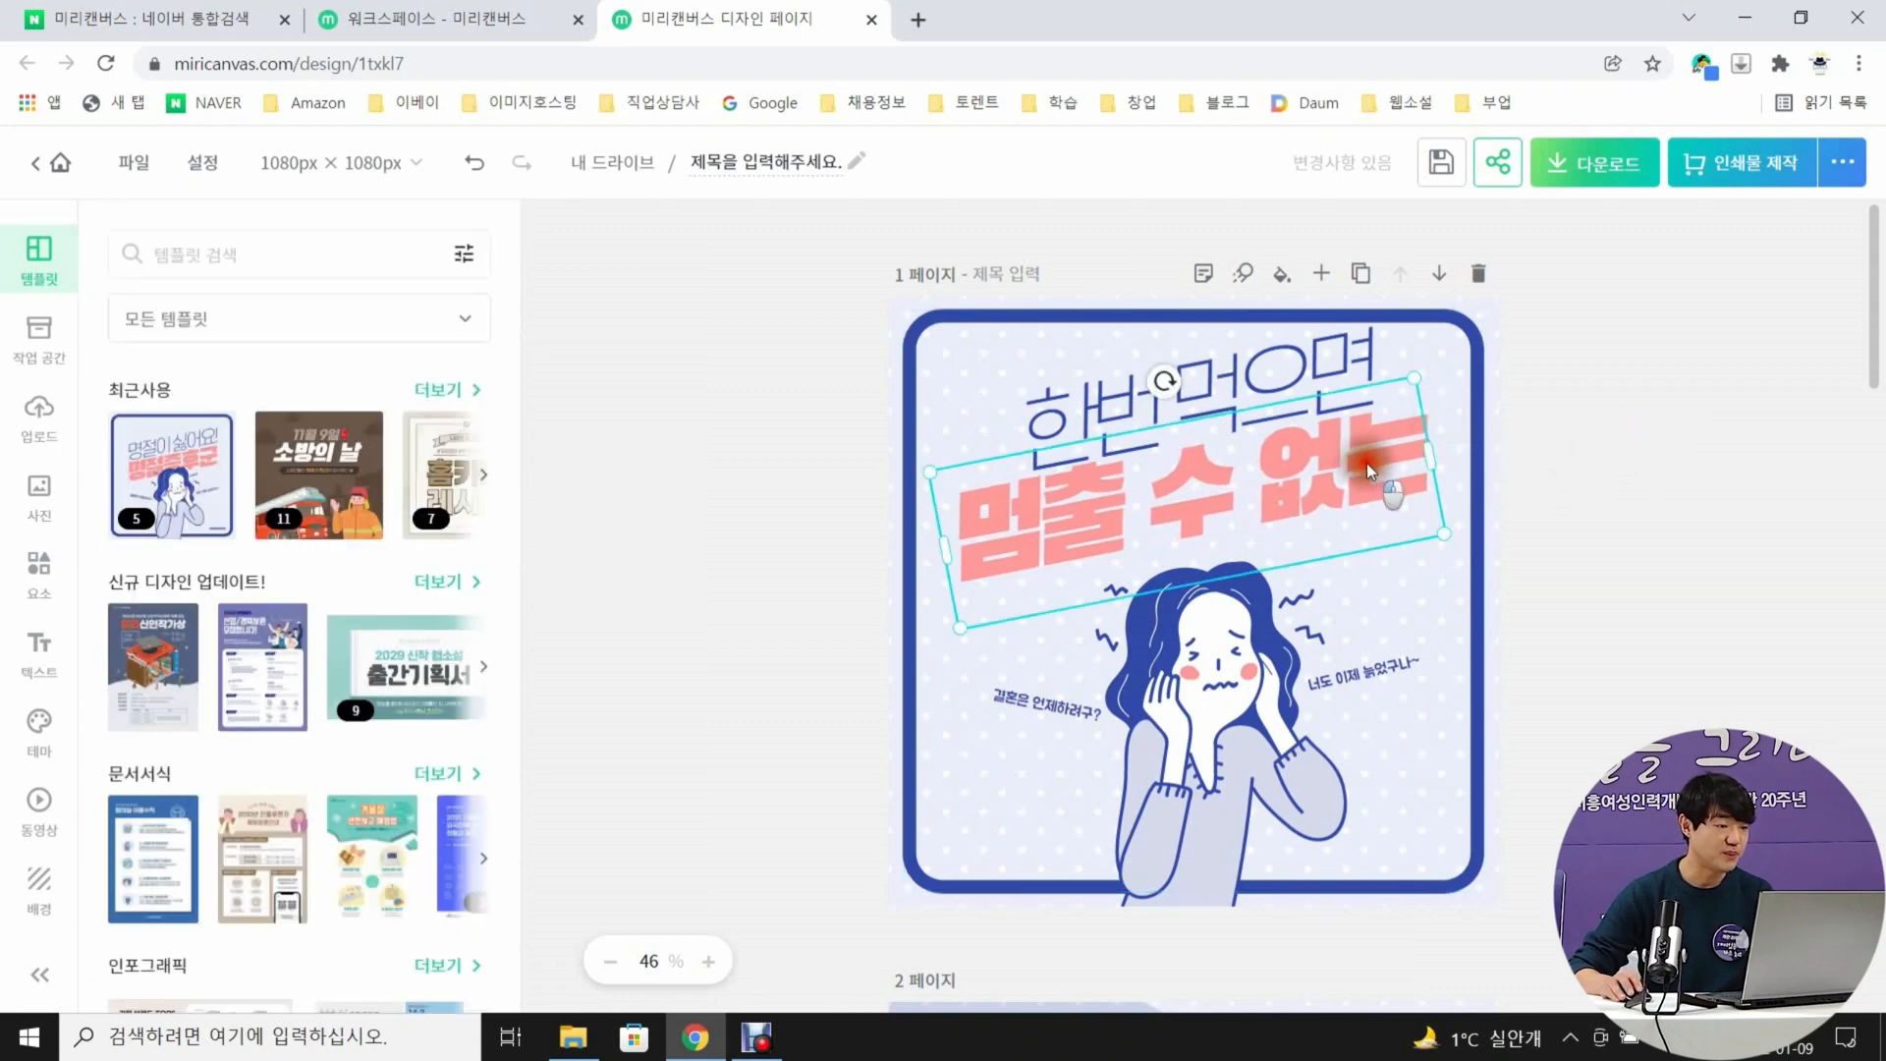
left_click_drag(1376, 464, 1372, 463)
left_click(1567, 491)
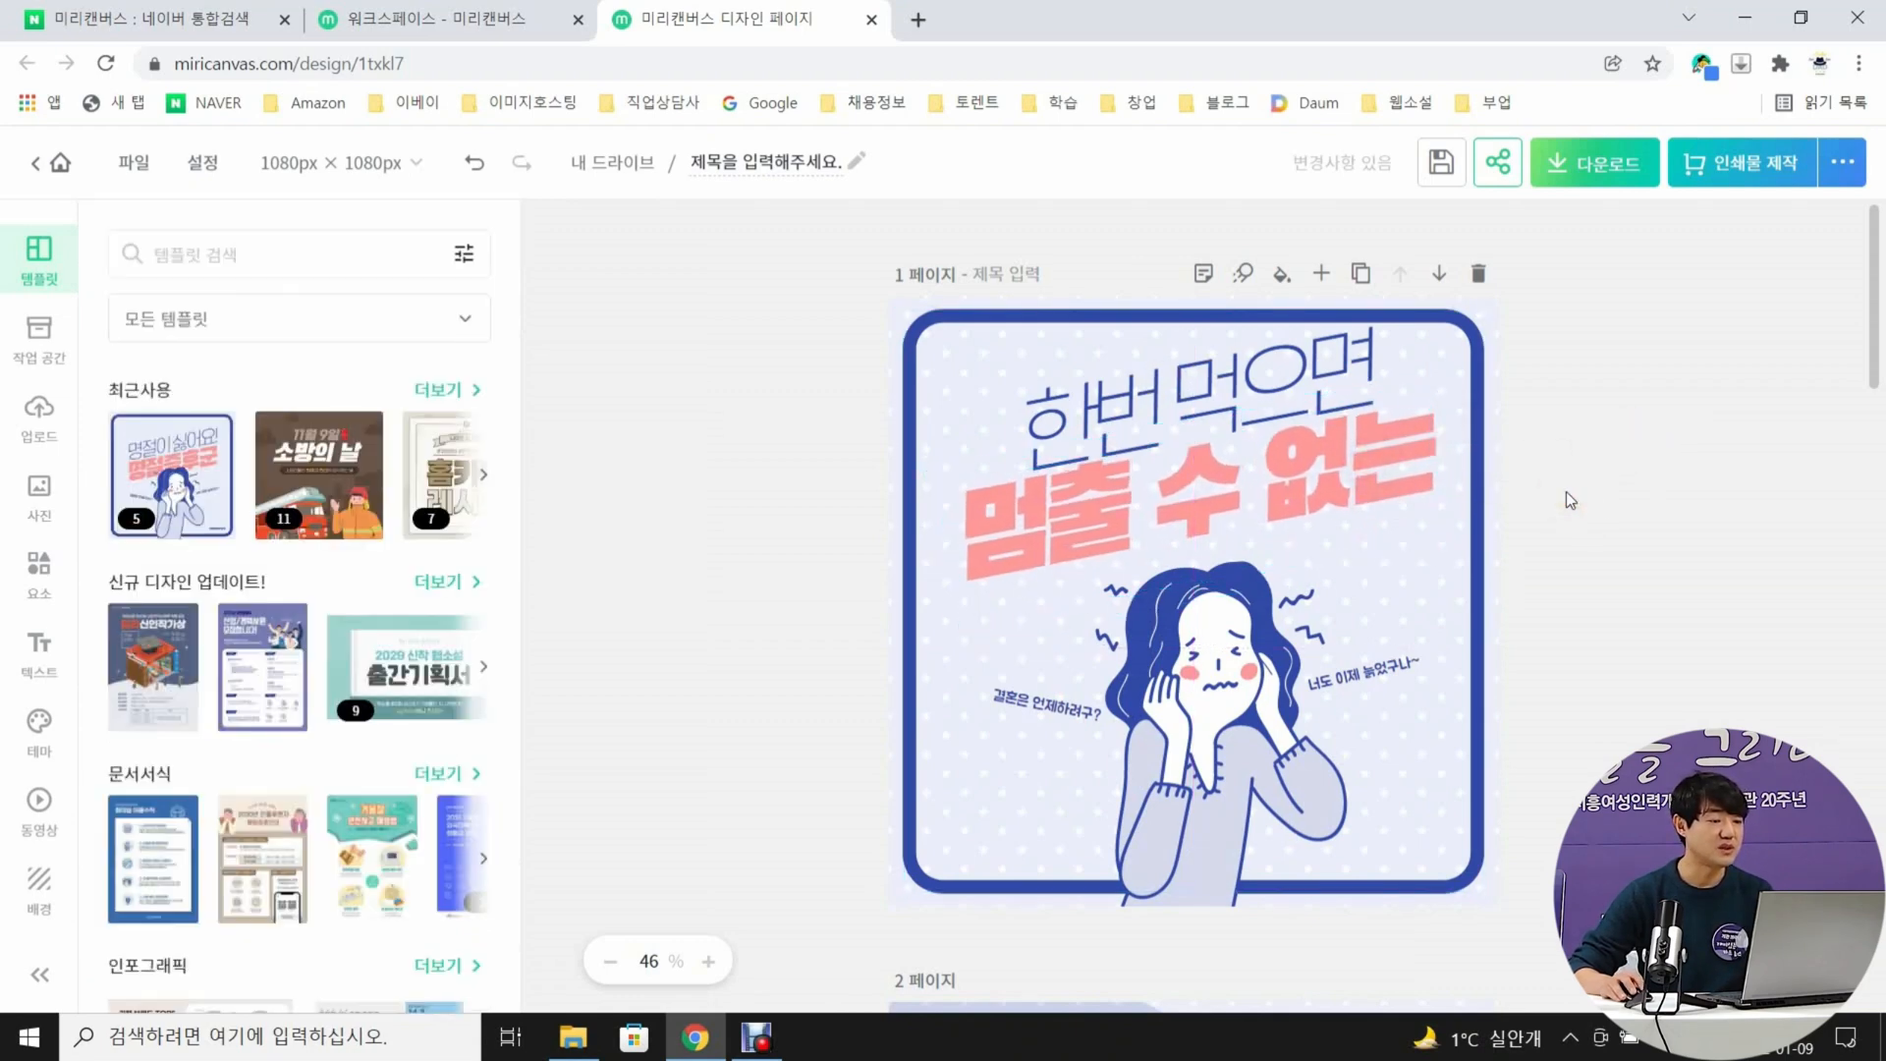
Replace the small caption to the left of the woman's face with "또 먹고 싶다~"
double_click(1048, 704)
type("또 먹고 싶다~")
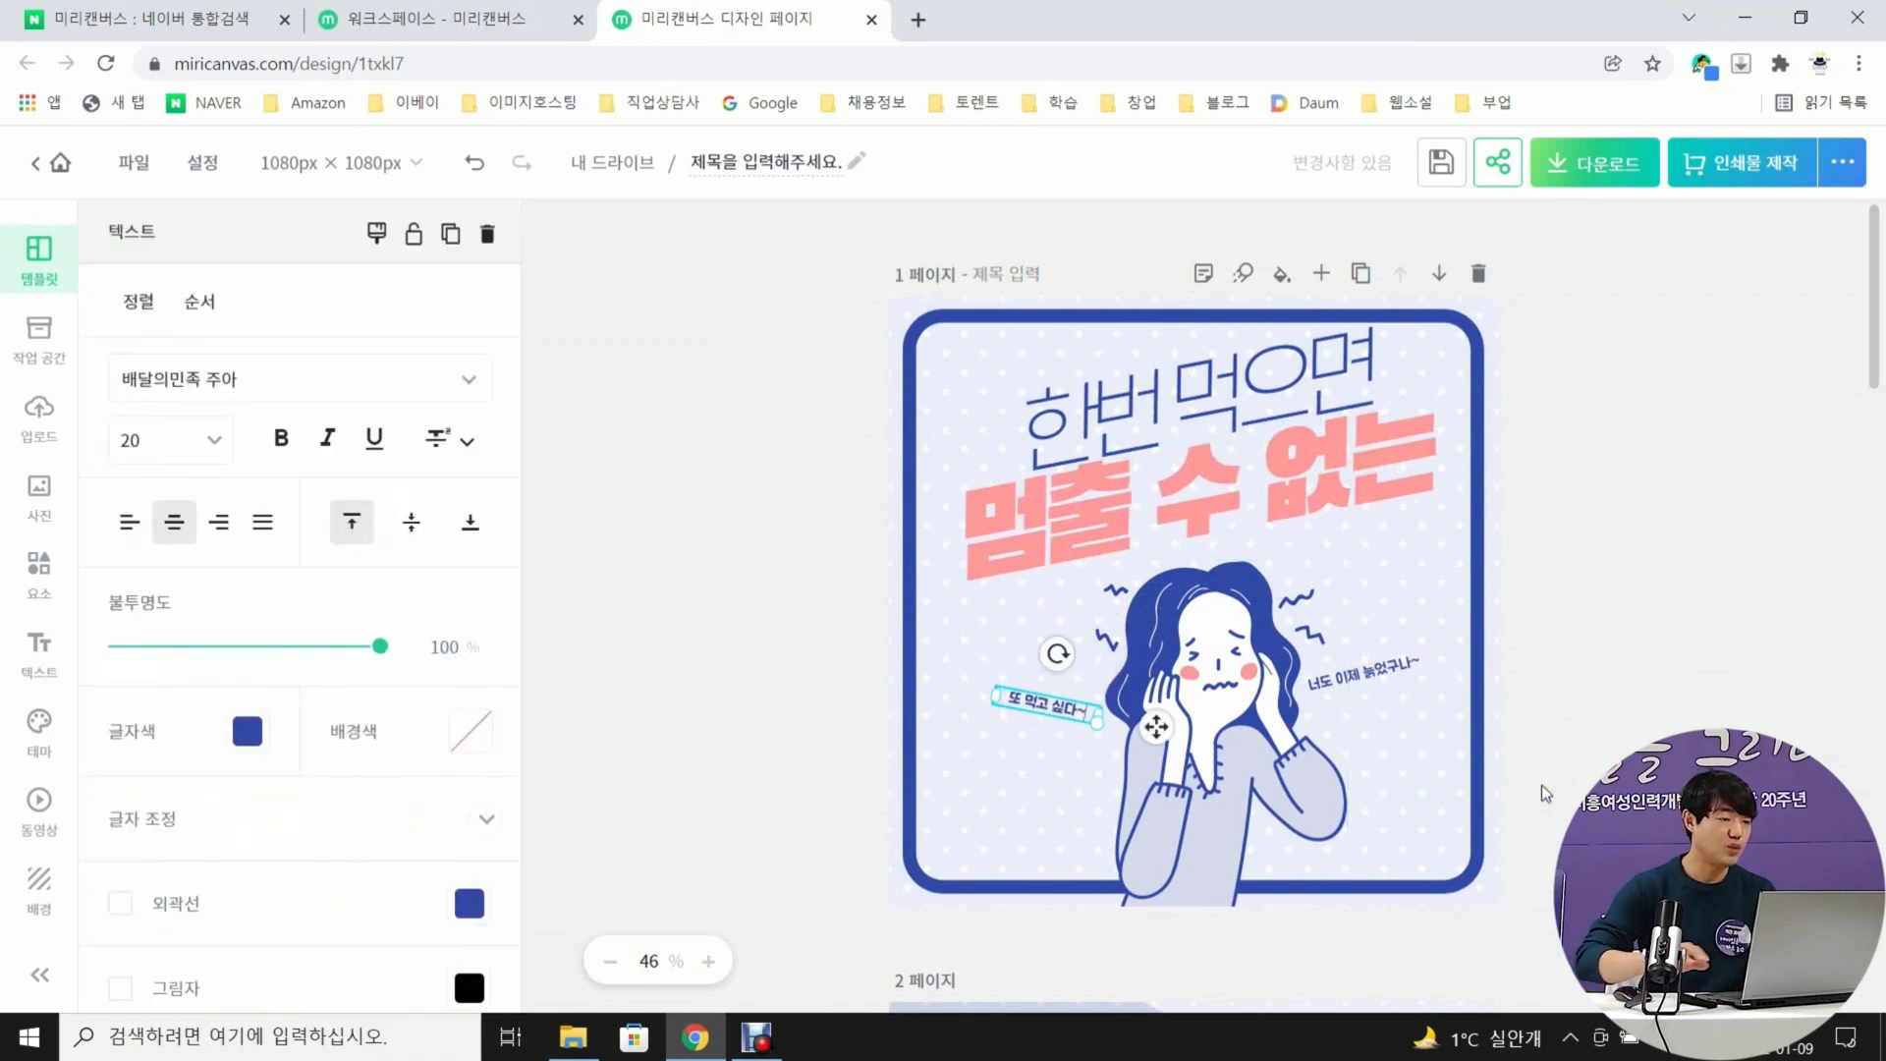
Replace the small caption to the right of the woman's face on page 1 with "자꾸 생각나~"
left_click(1366, 673)
type("지")
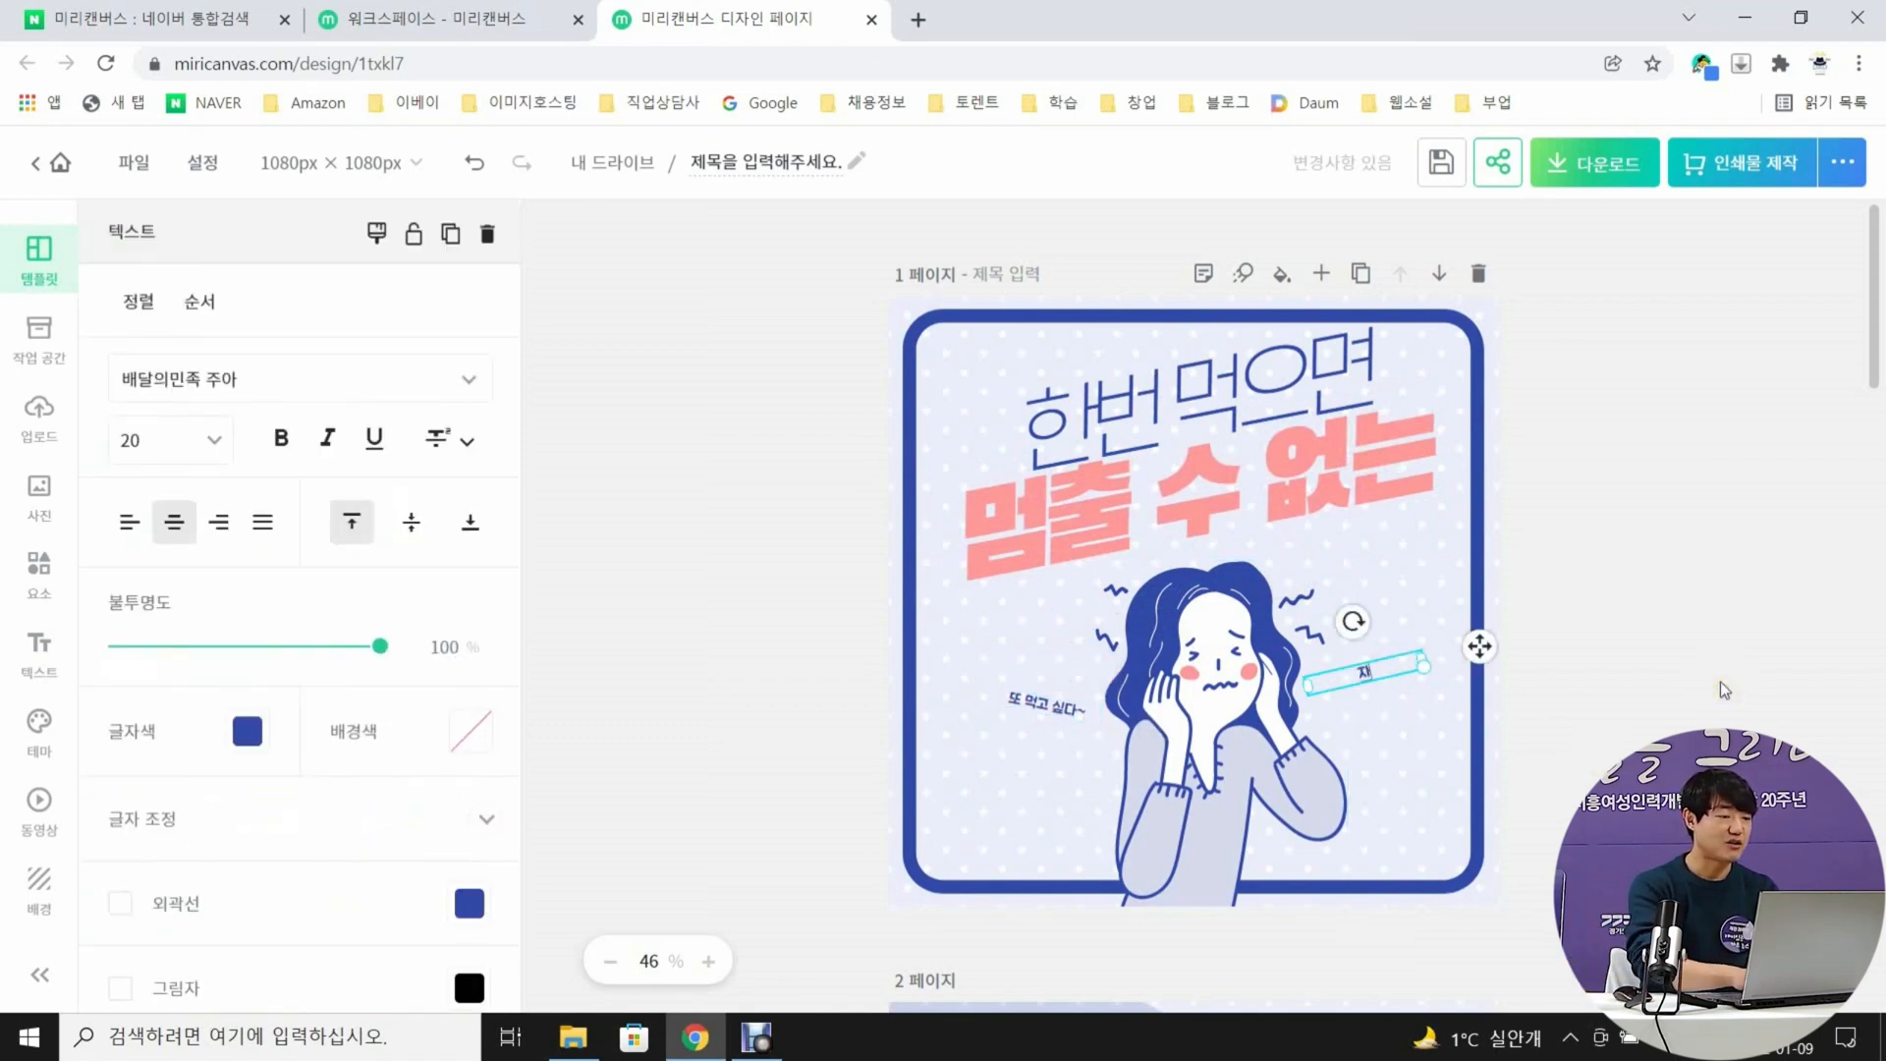
type("꾸 생각나~")
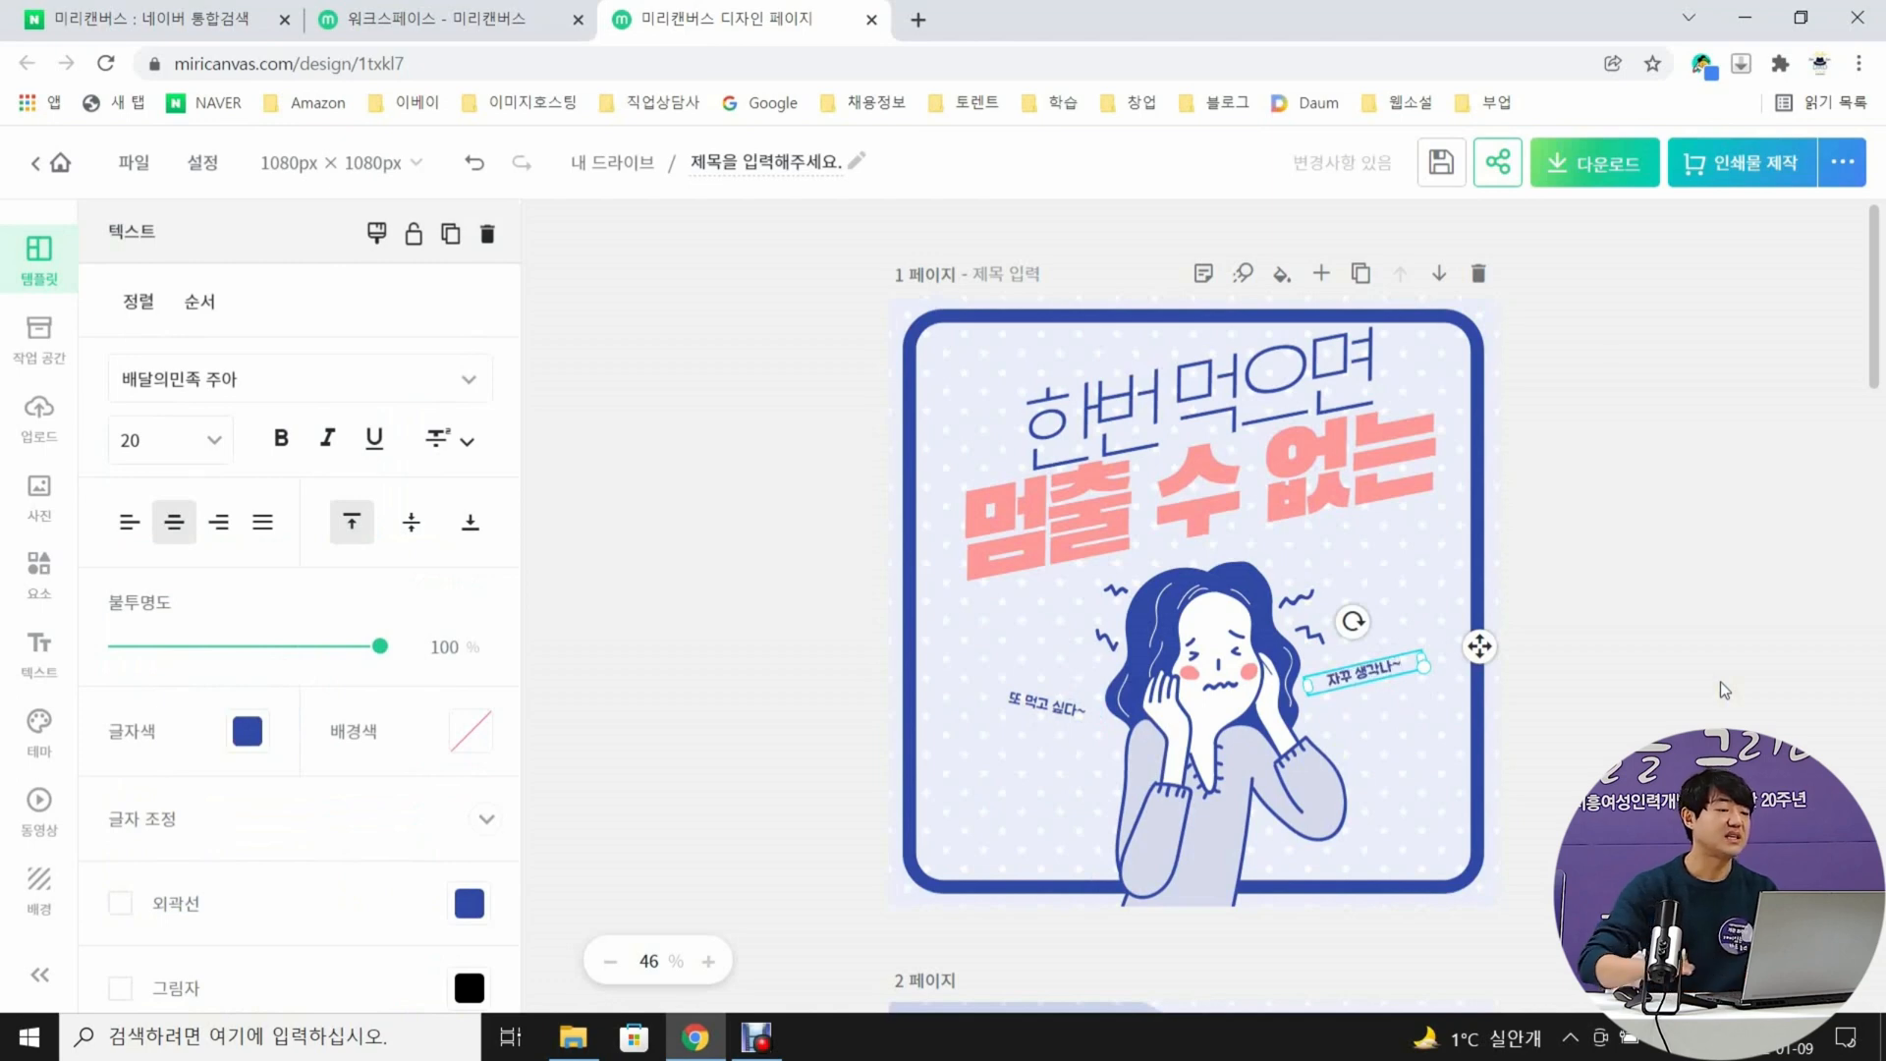
left_click(1766, 691)
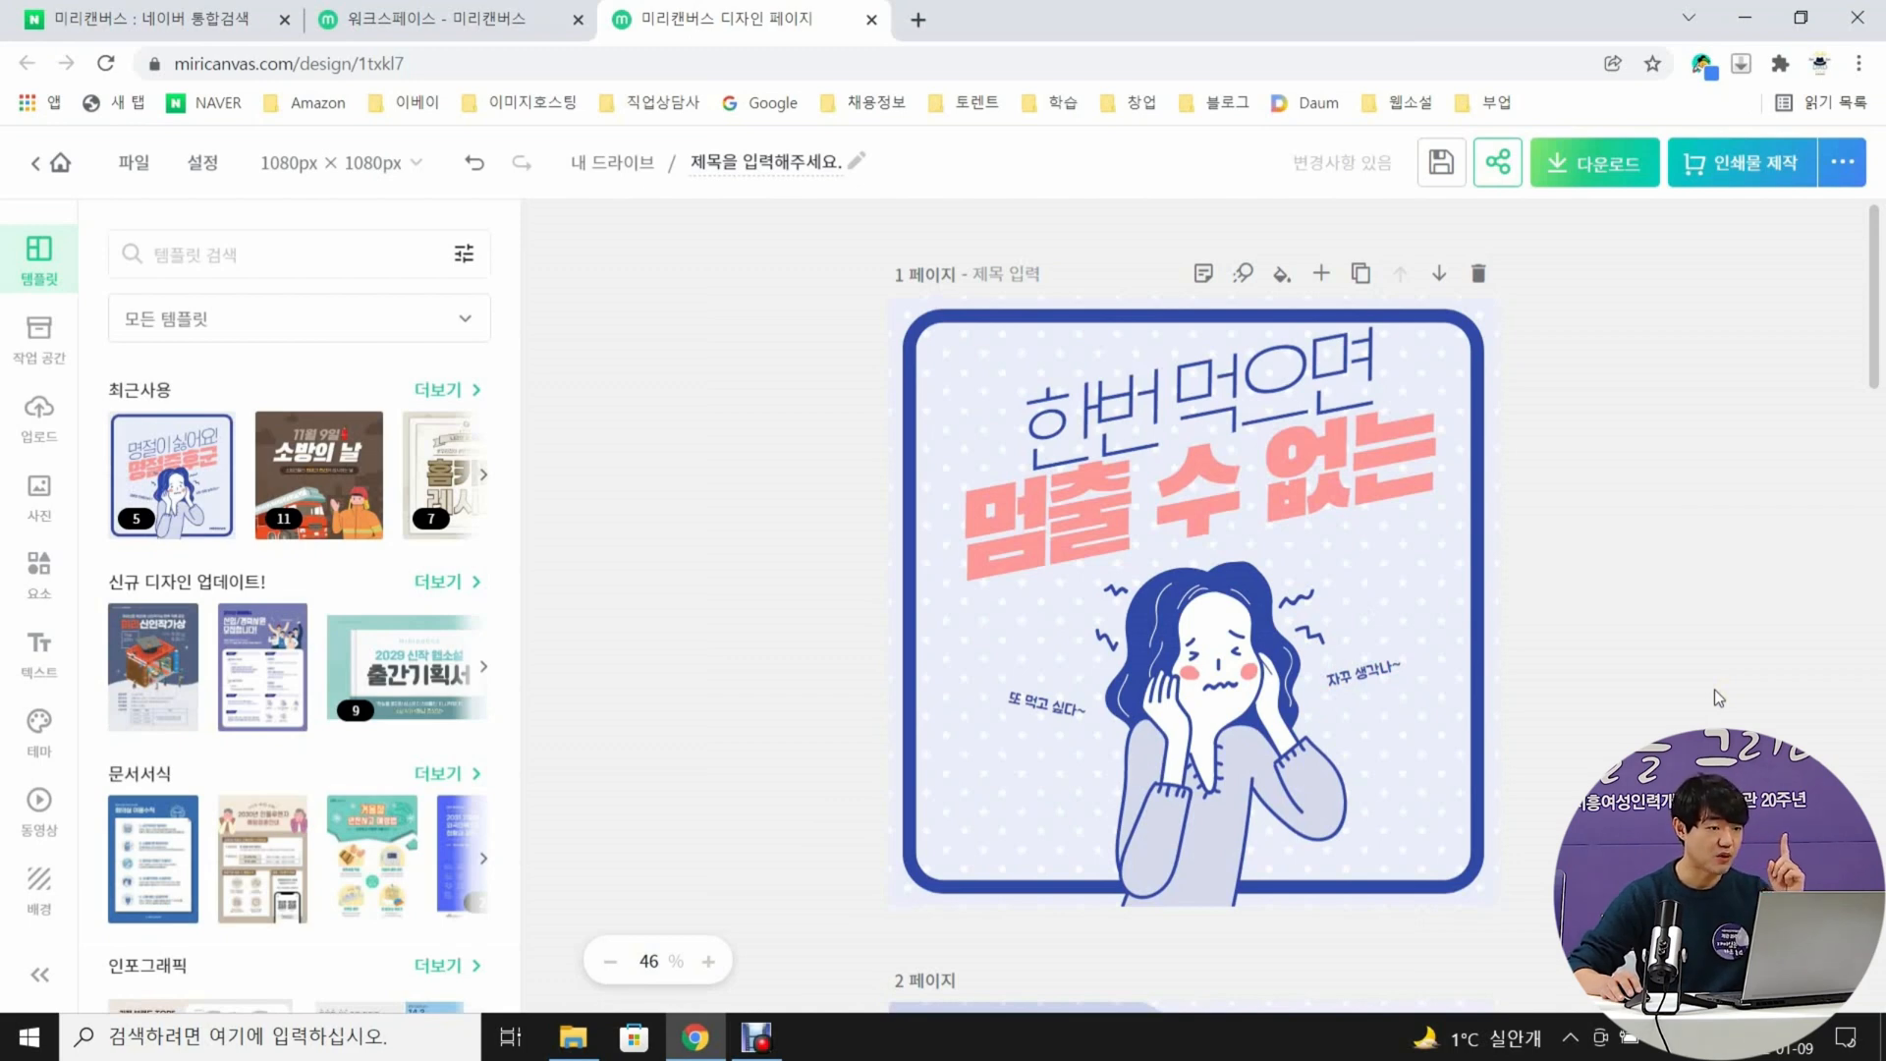
left_click(1709, 691)
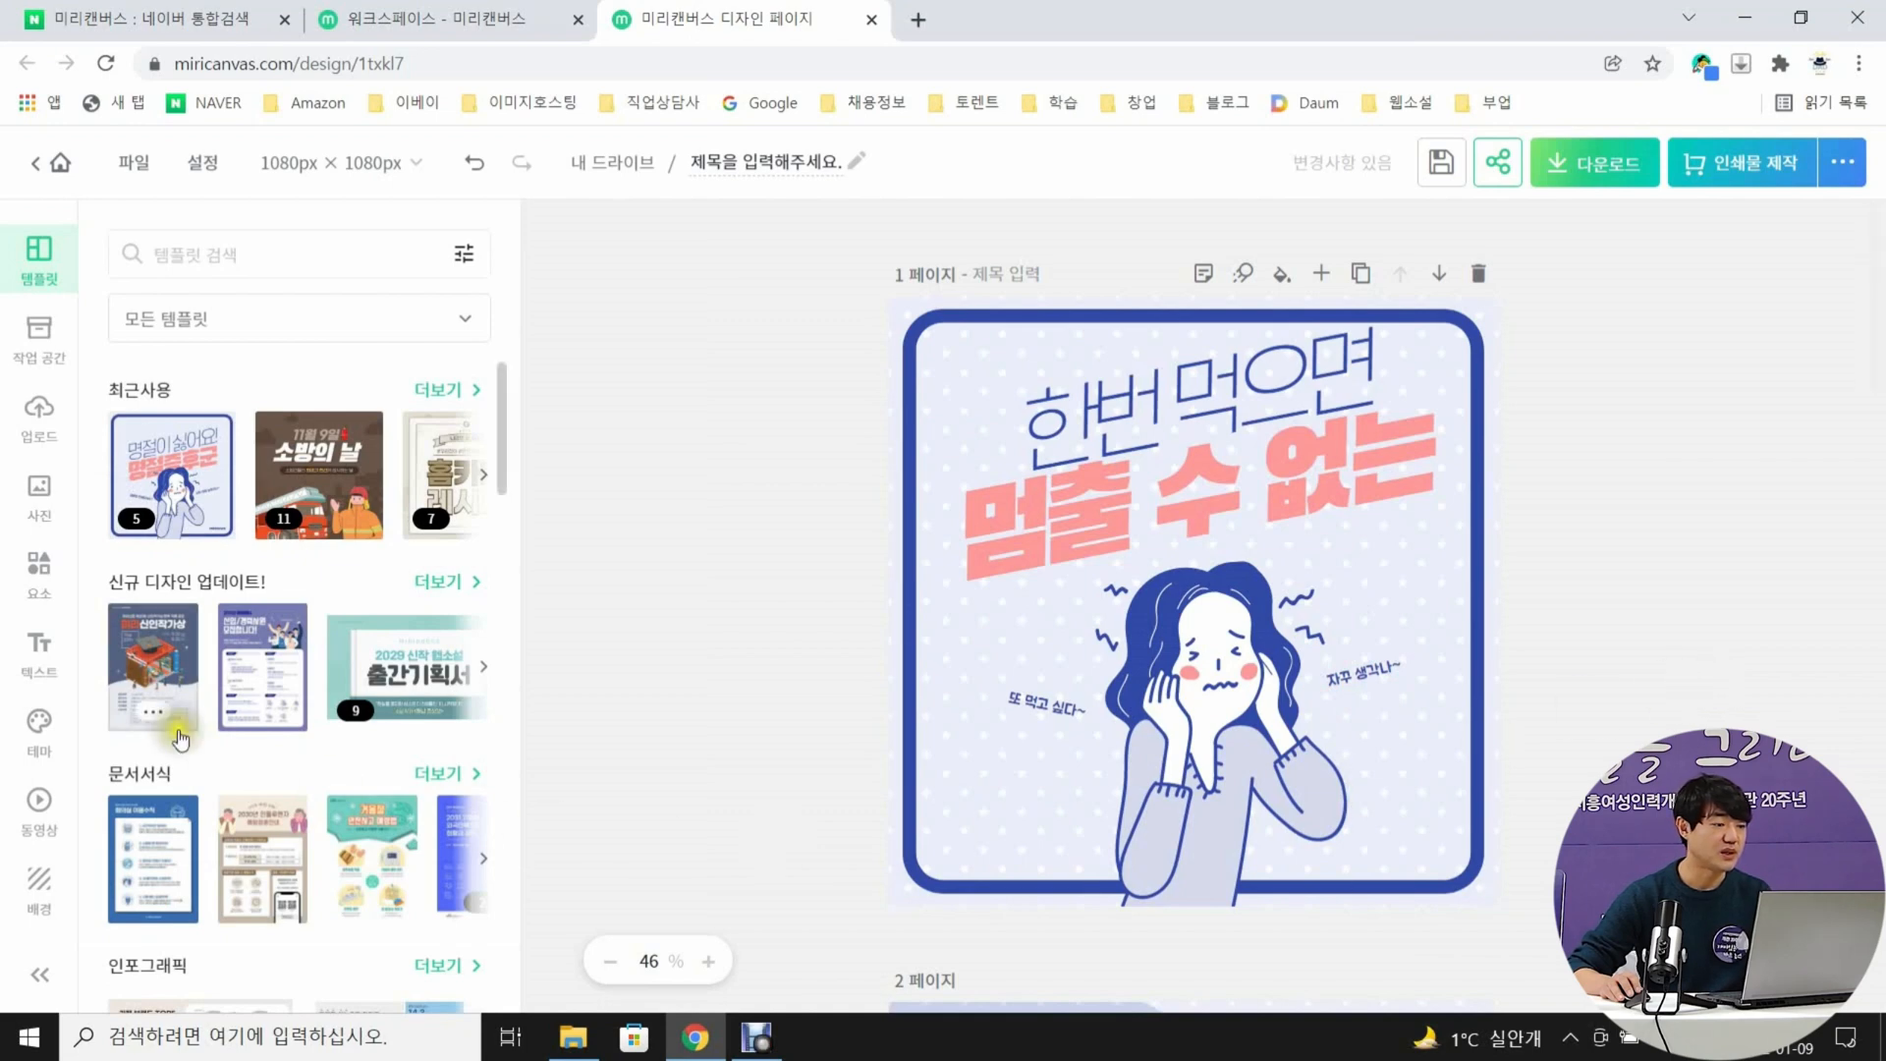
Add a title text to page 1 reading "볶음면 에그피자" with "레시피" on a second line
left_click(20, 667)
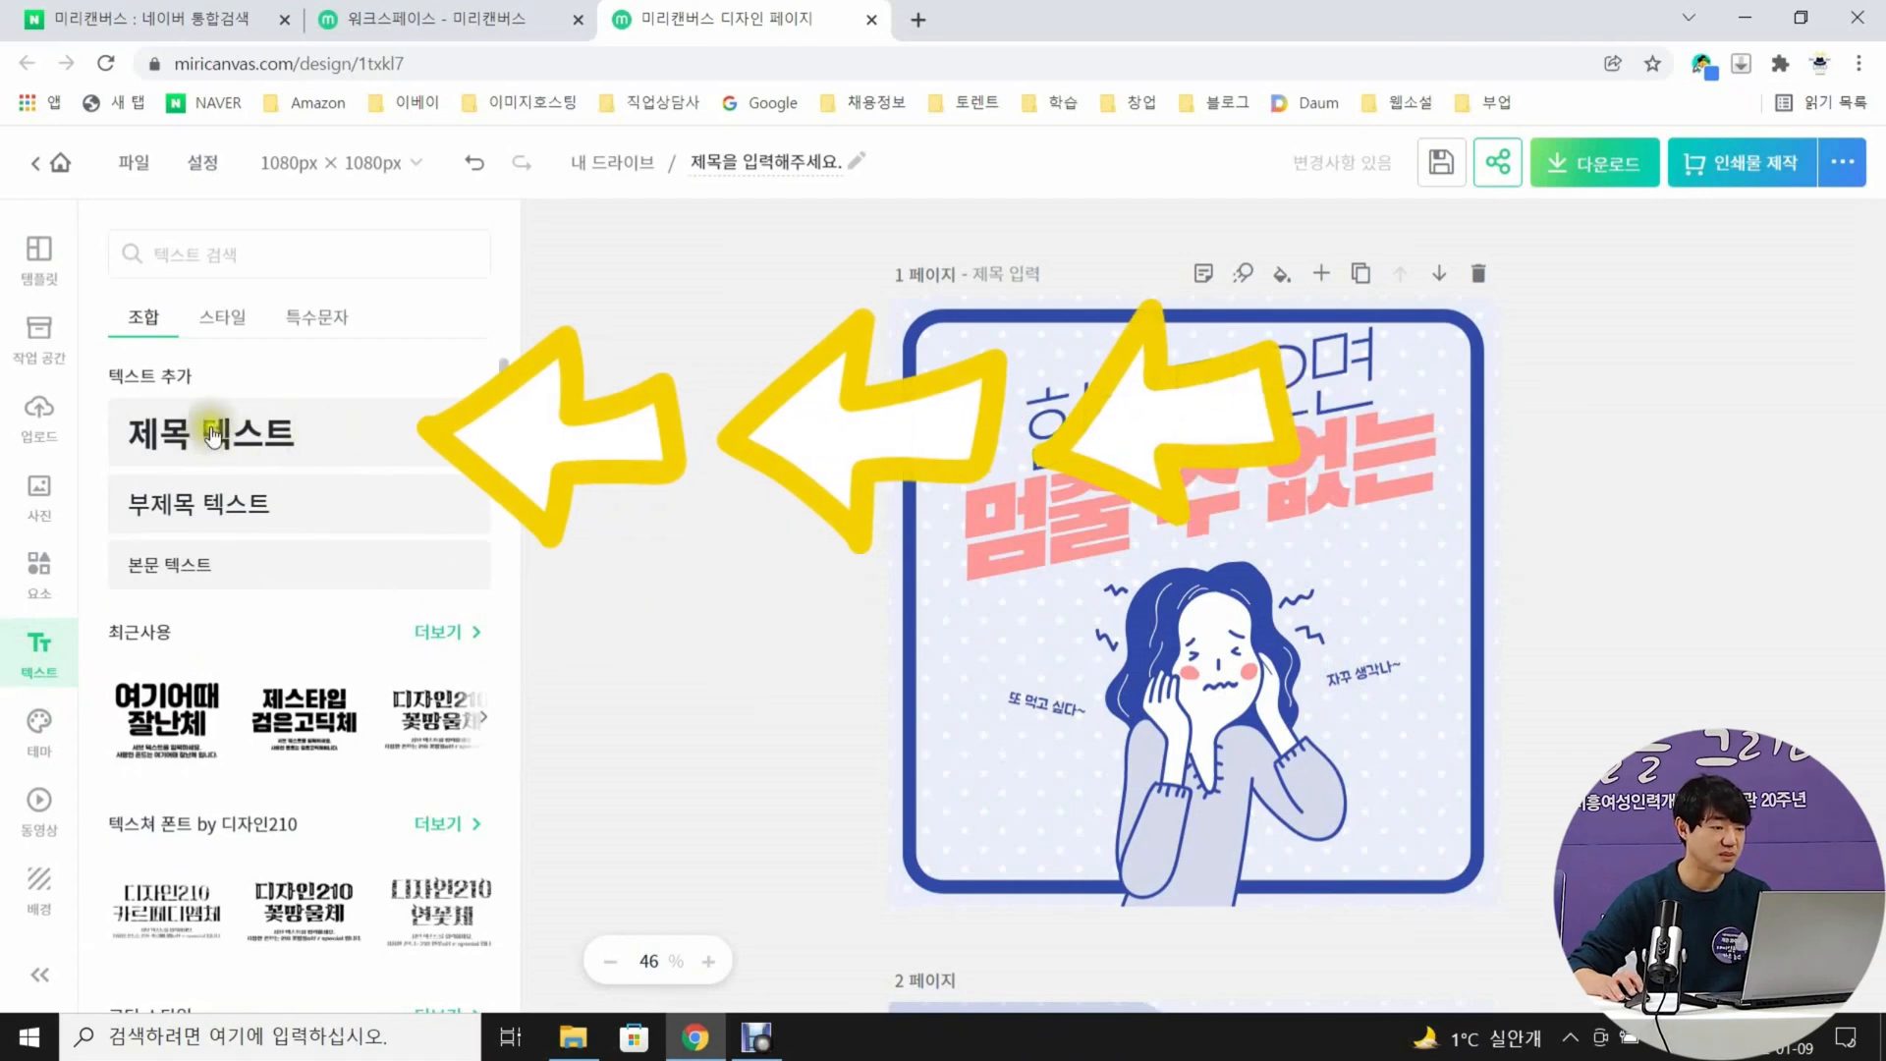
left_click(316, 454)
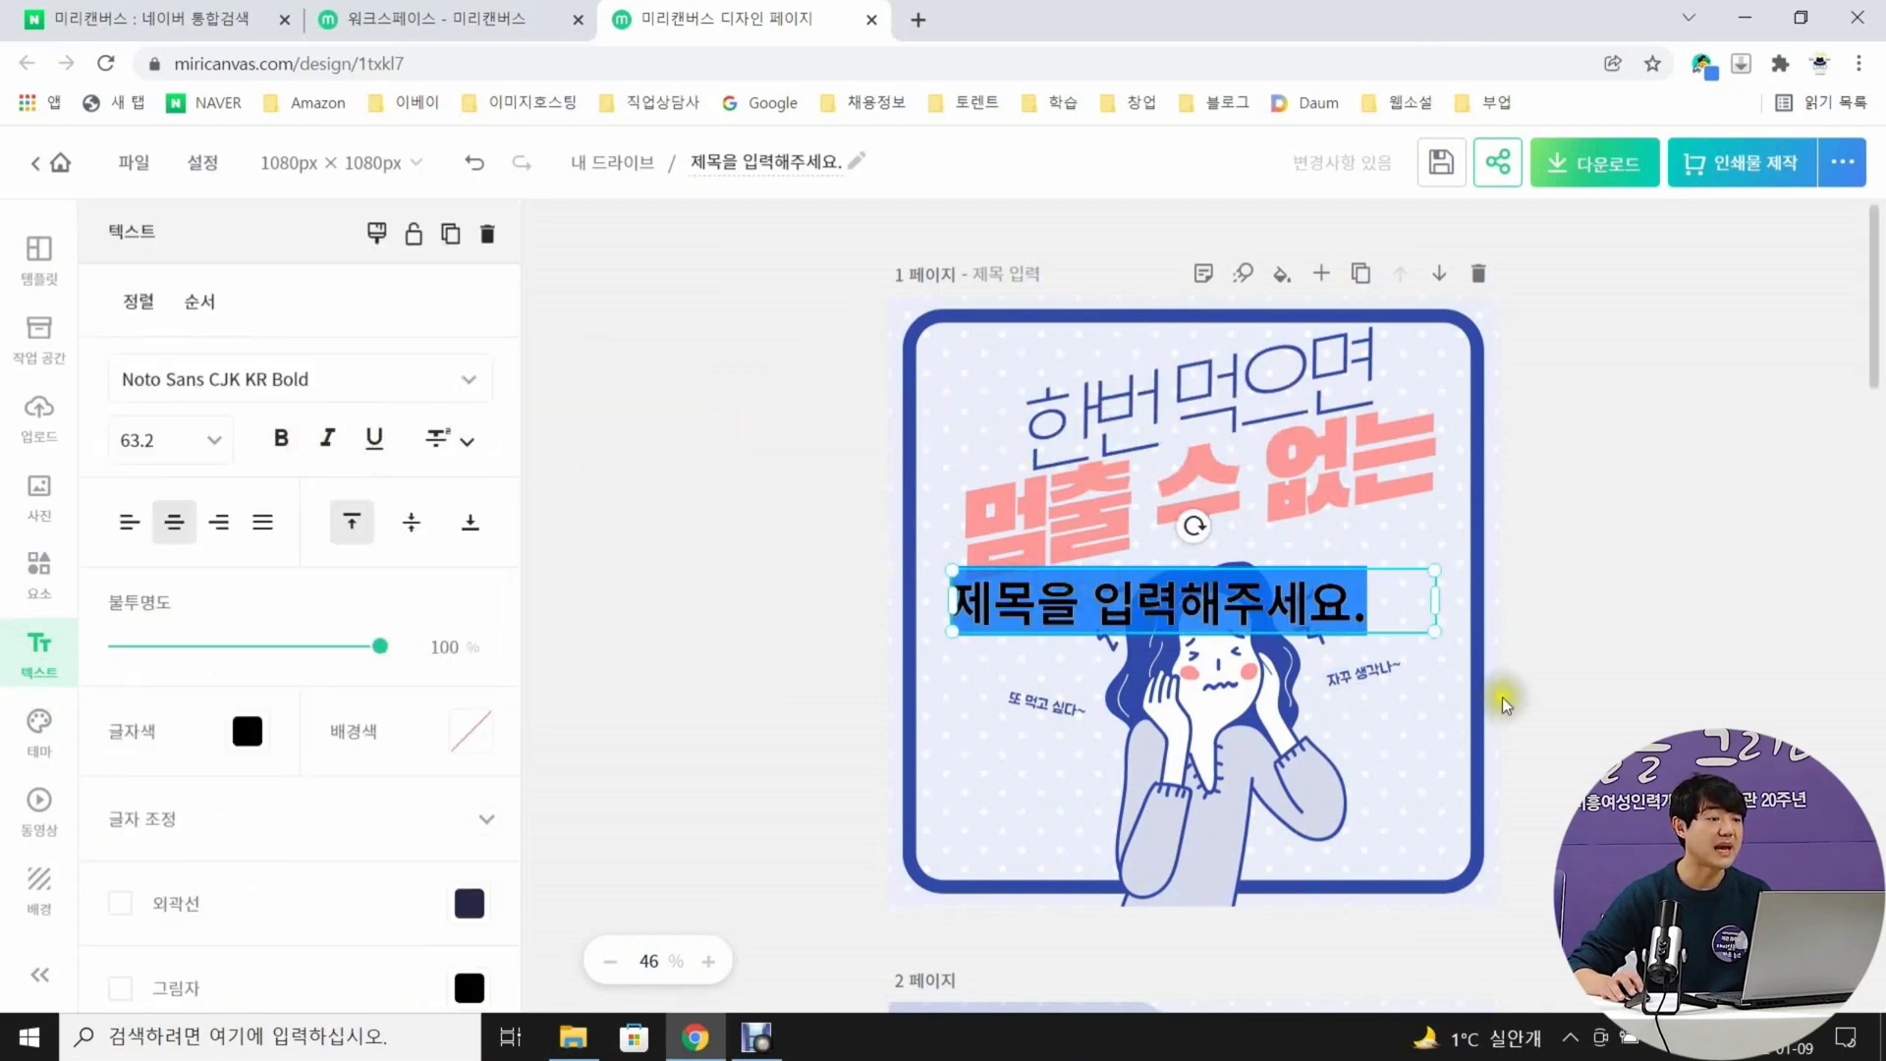
type("볶음")
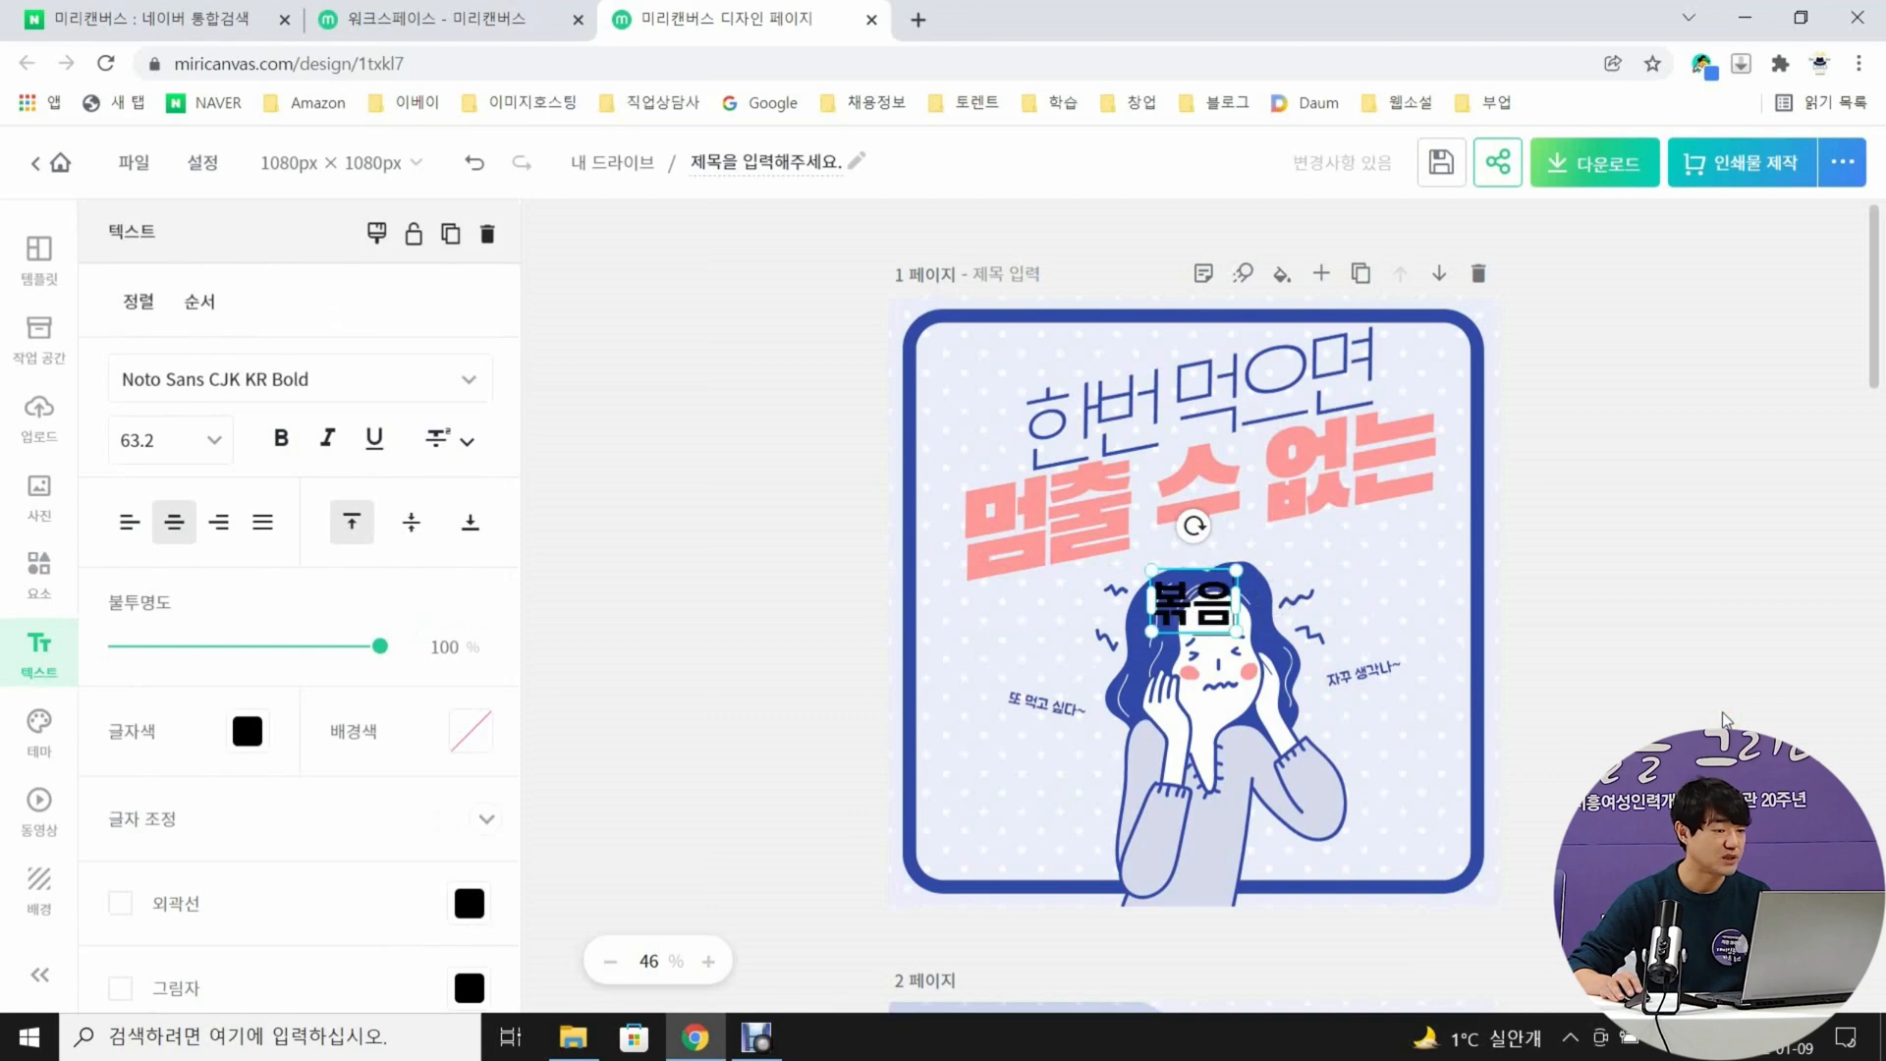
type("면 에그피자")
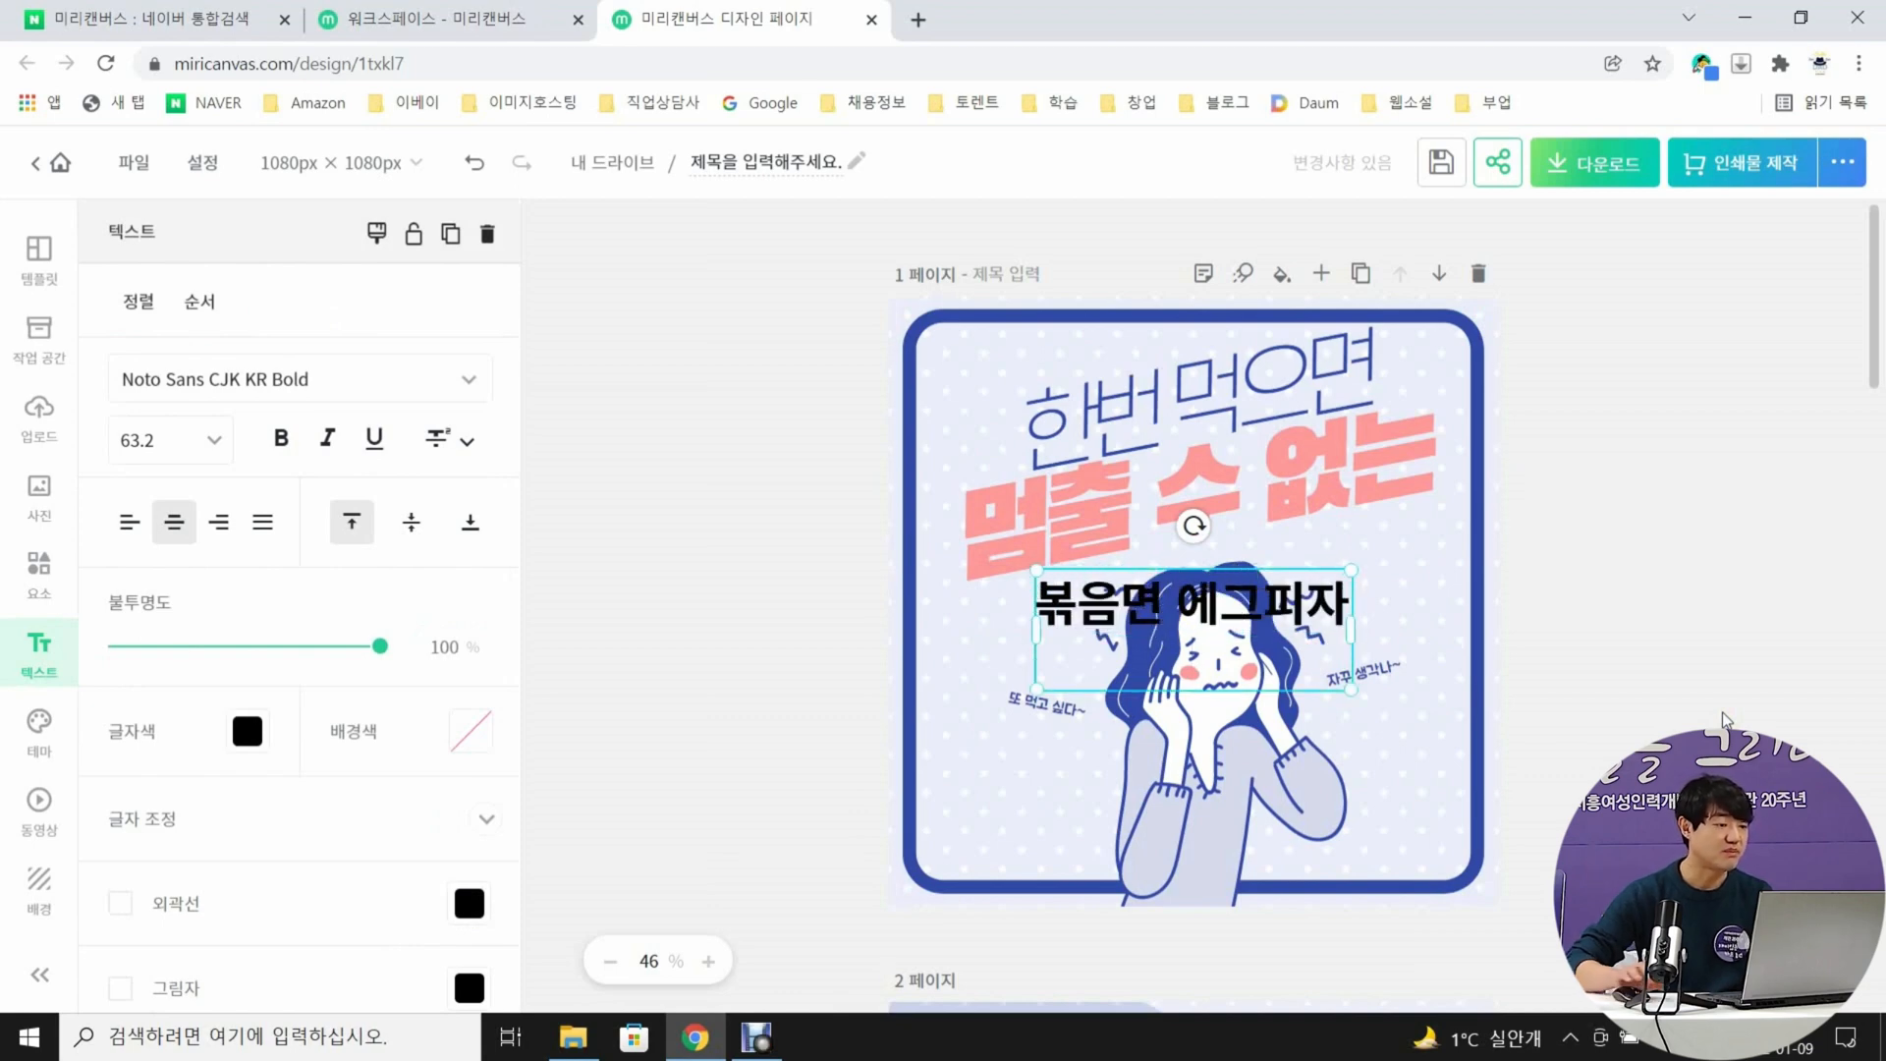
key("Return")
type("레시피")
left_click(1727, 717)
Shrink the new recipe title to size 39.7 and place it in the empty area left of the woman's arm
left_click_drag(1271, 621, 1138, 780)
left_click_drag(1220, 728, 1114, 775)
mouse_move(1032, 803)
left_mouse_down()
mouse_move(1063, 798)
mouse_move(1051, 780)
left_mouse_up()
Set the recipe title's font to HS여름물빛 and its line spacing to 1.54
double_click(1044, 779)
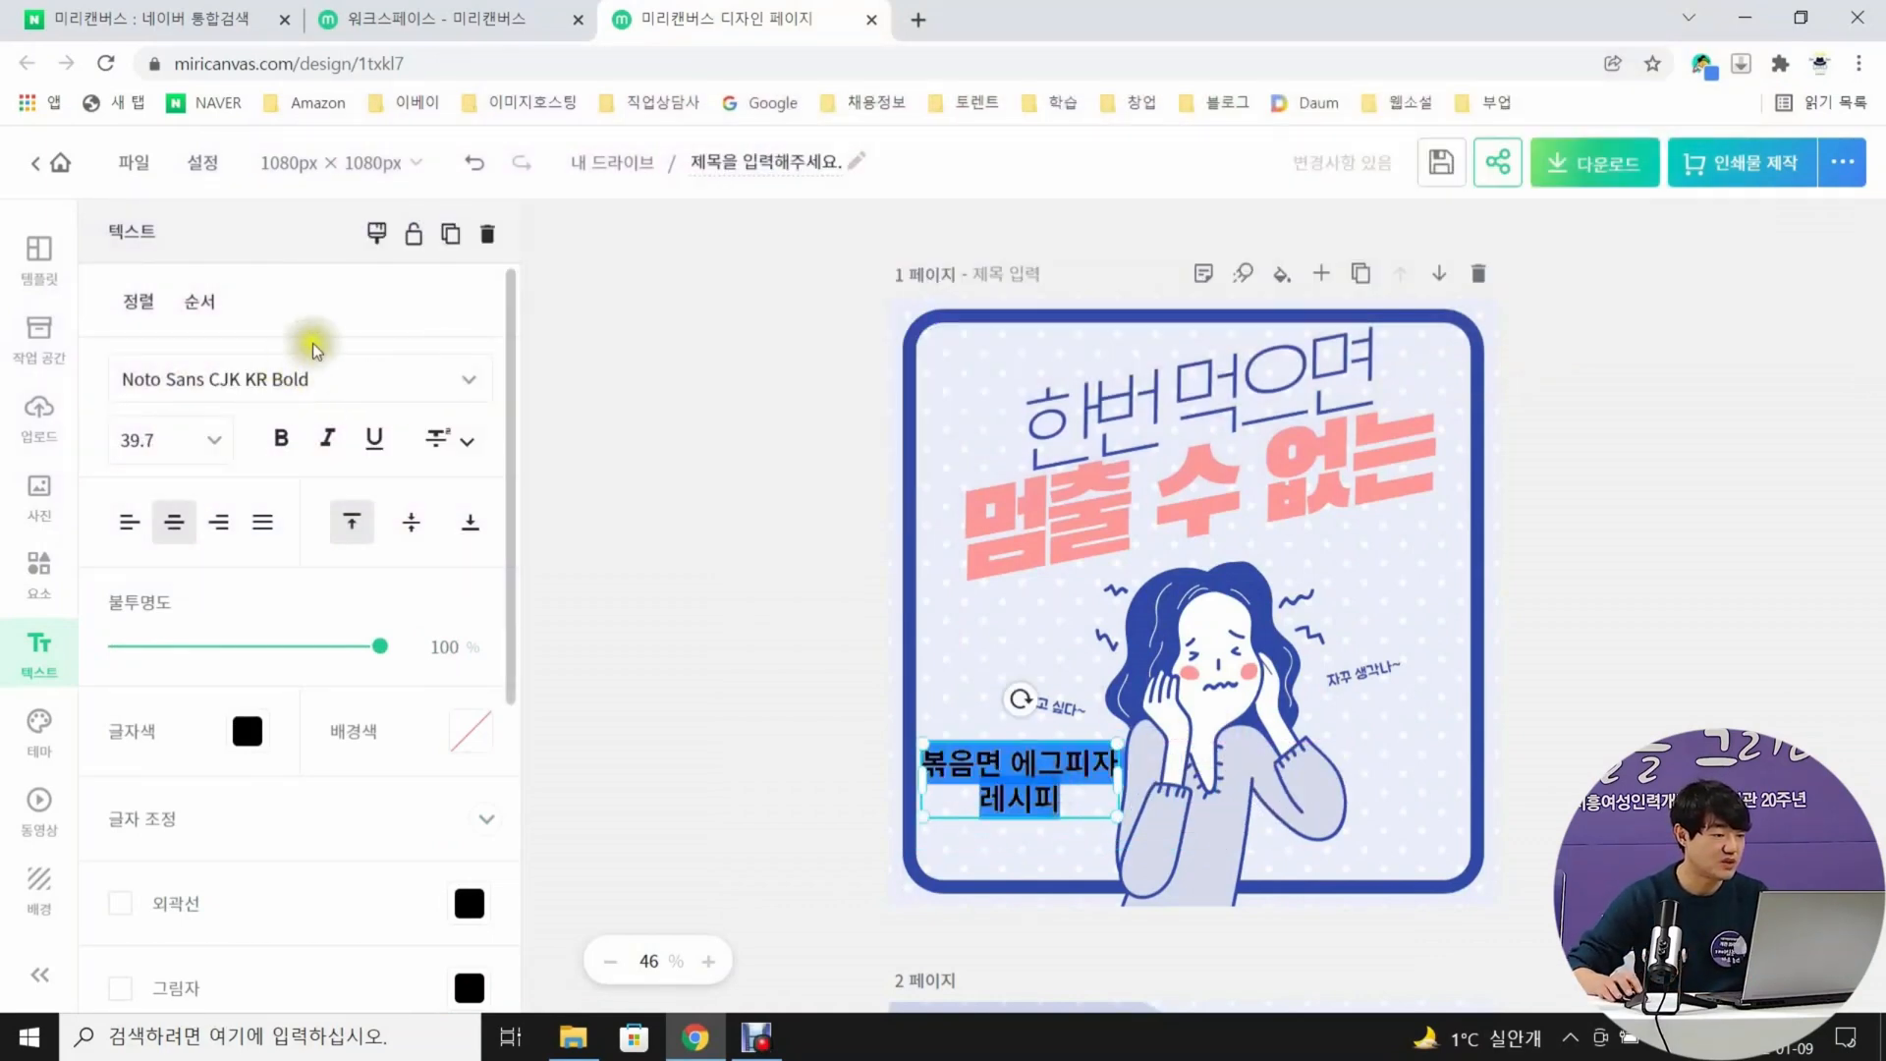
left_click(428, 378)
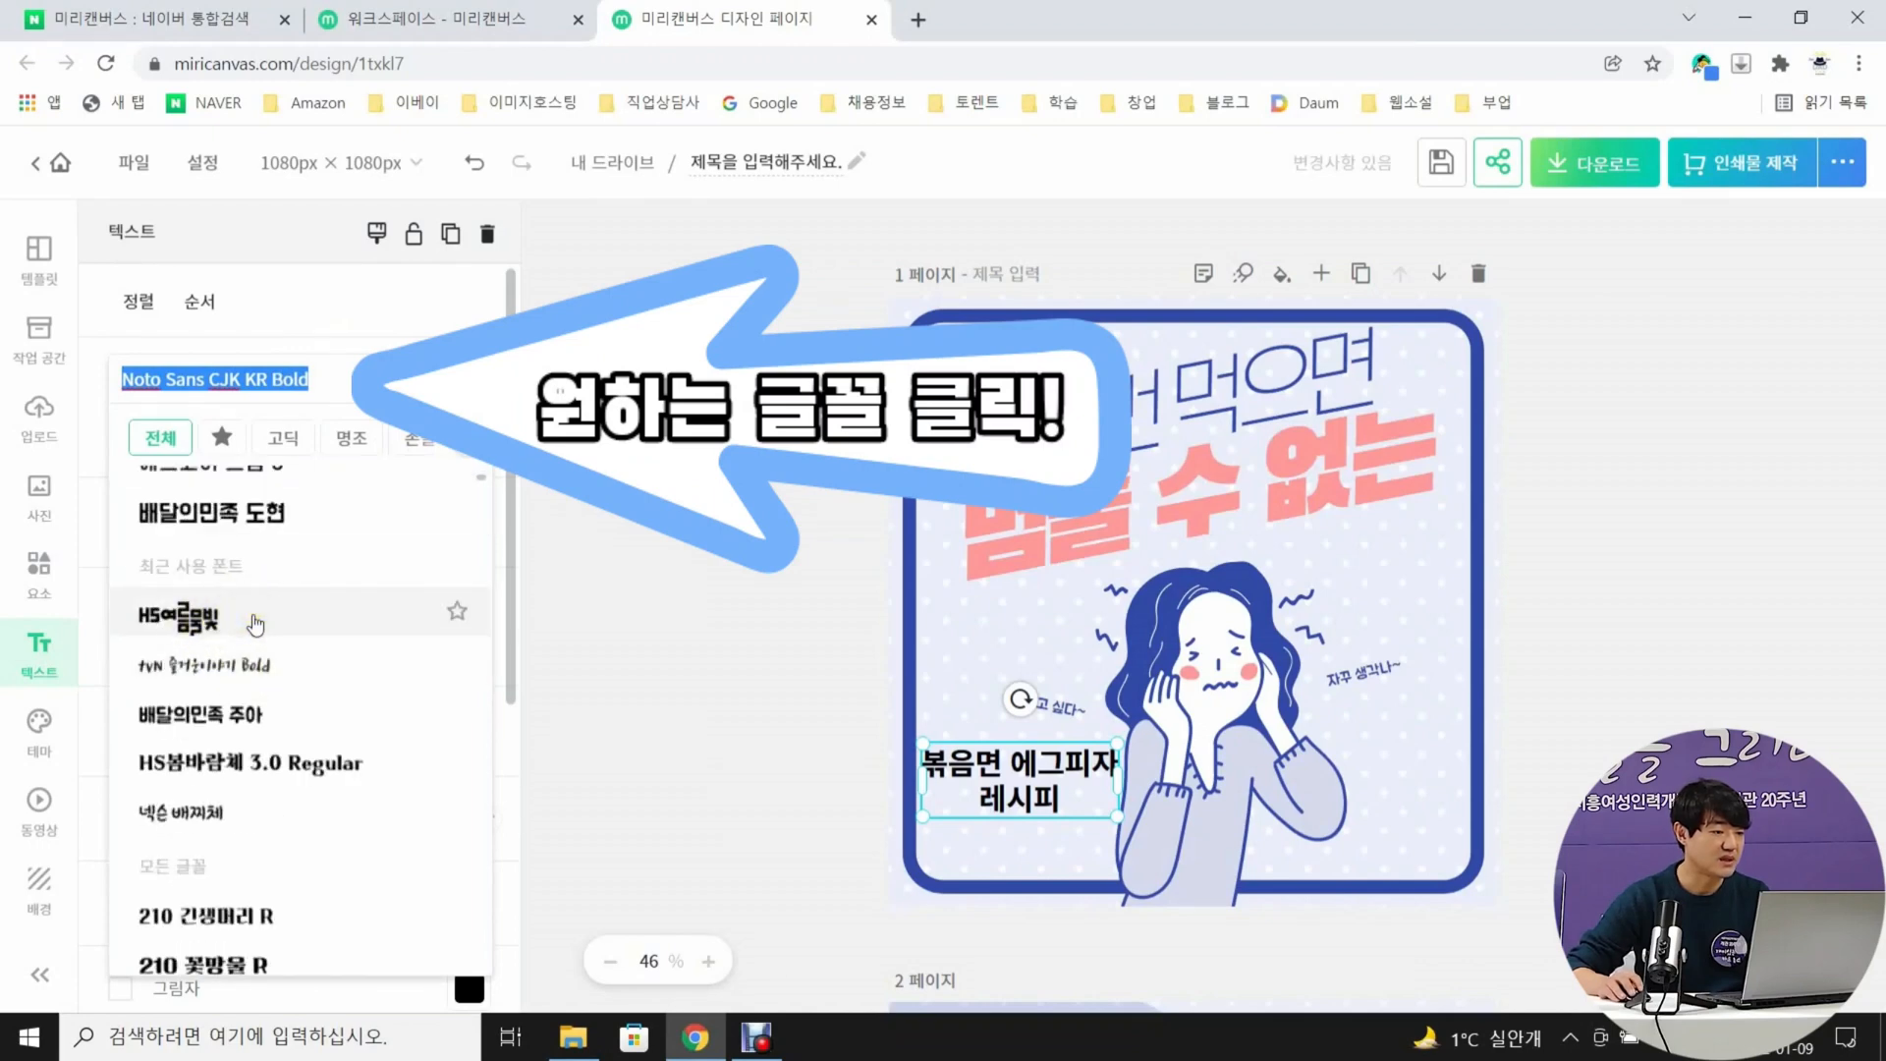
left_click(254, 623)
left_click(685, 768)
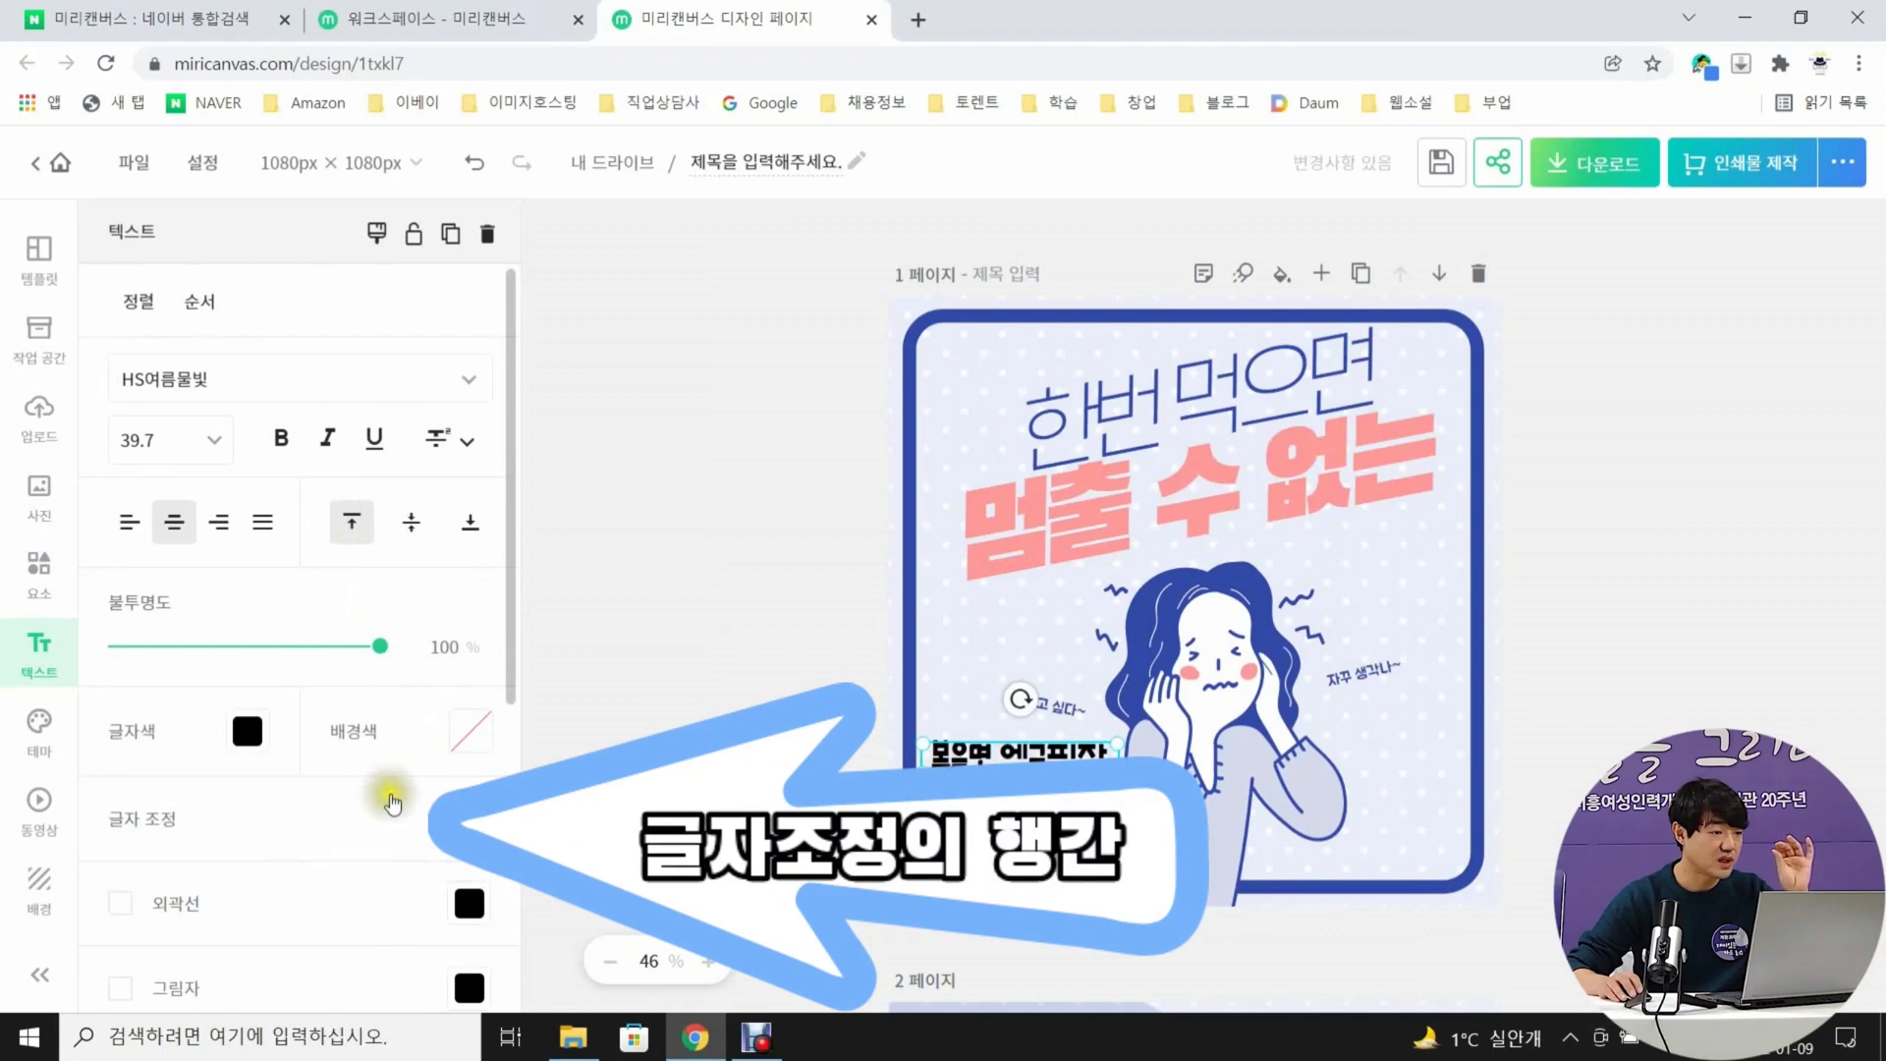
left_click(417, 816)
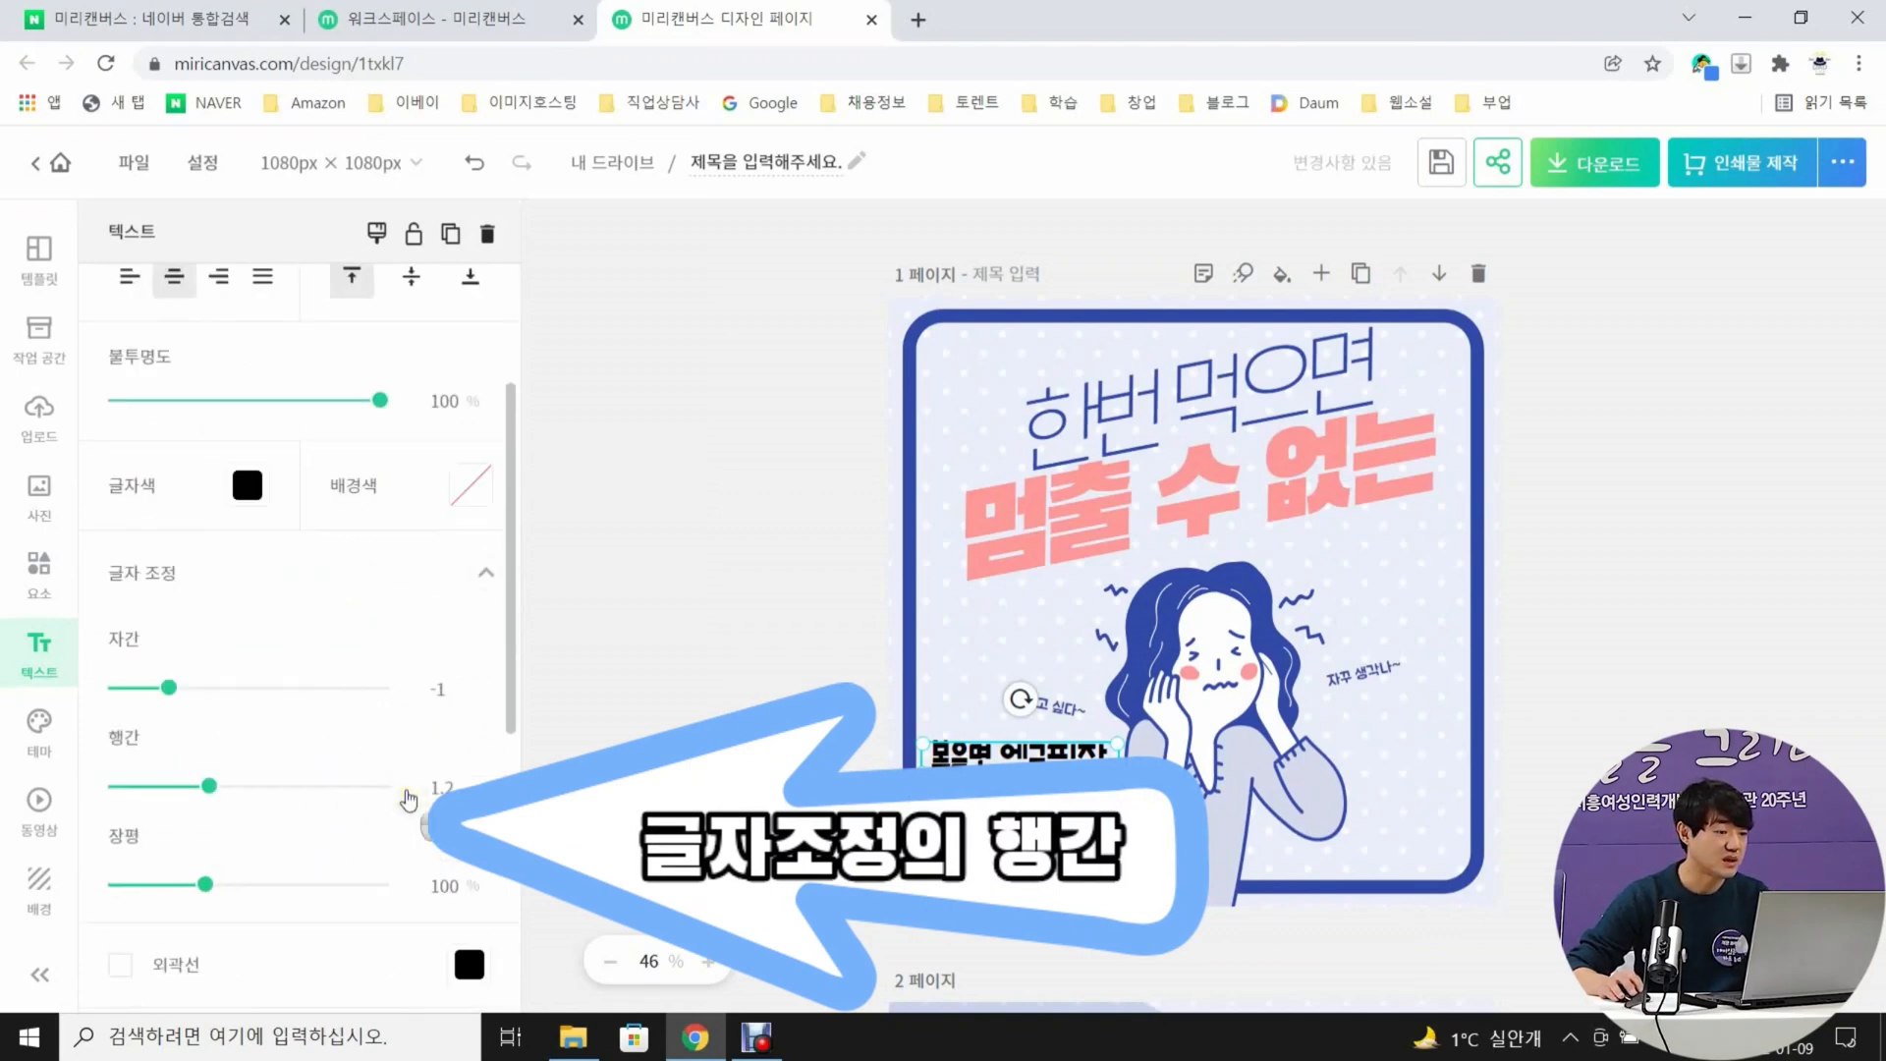
mouse_move(289, 791)
left_mouse_down()
mouse_move(209, 794)
mouse_move(272, 798)
mouse_move(256, 798)
left_mouse_up()
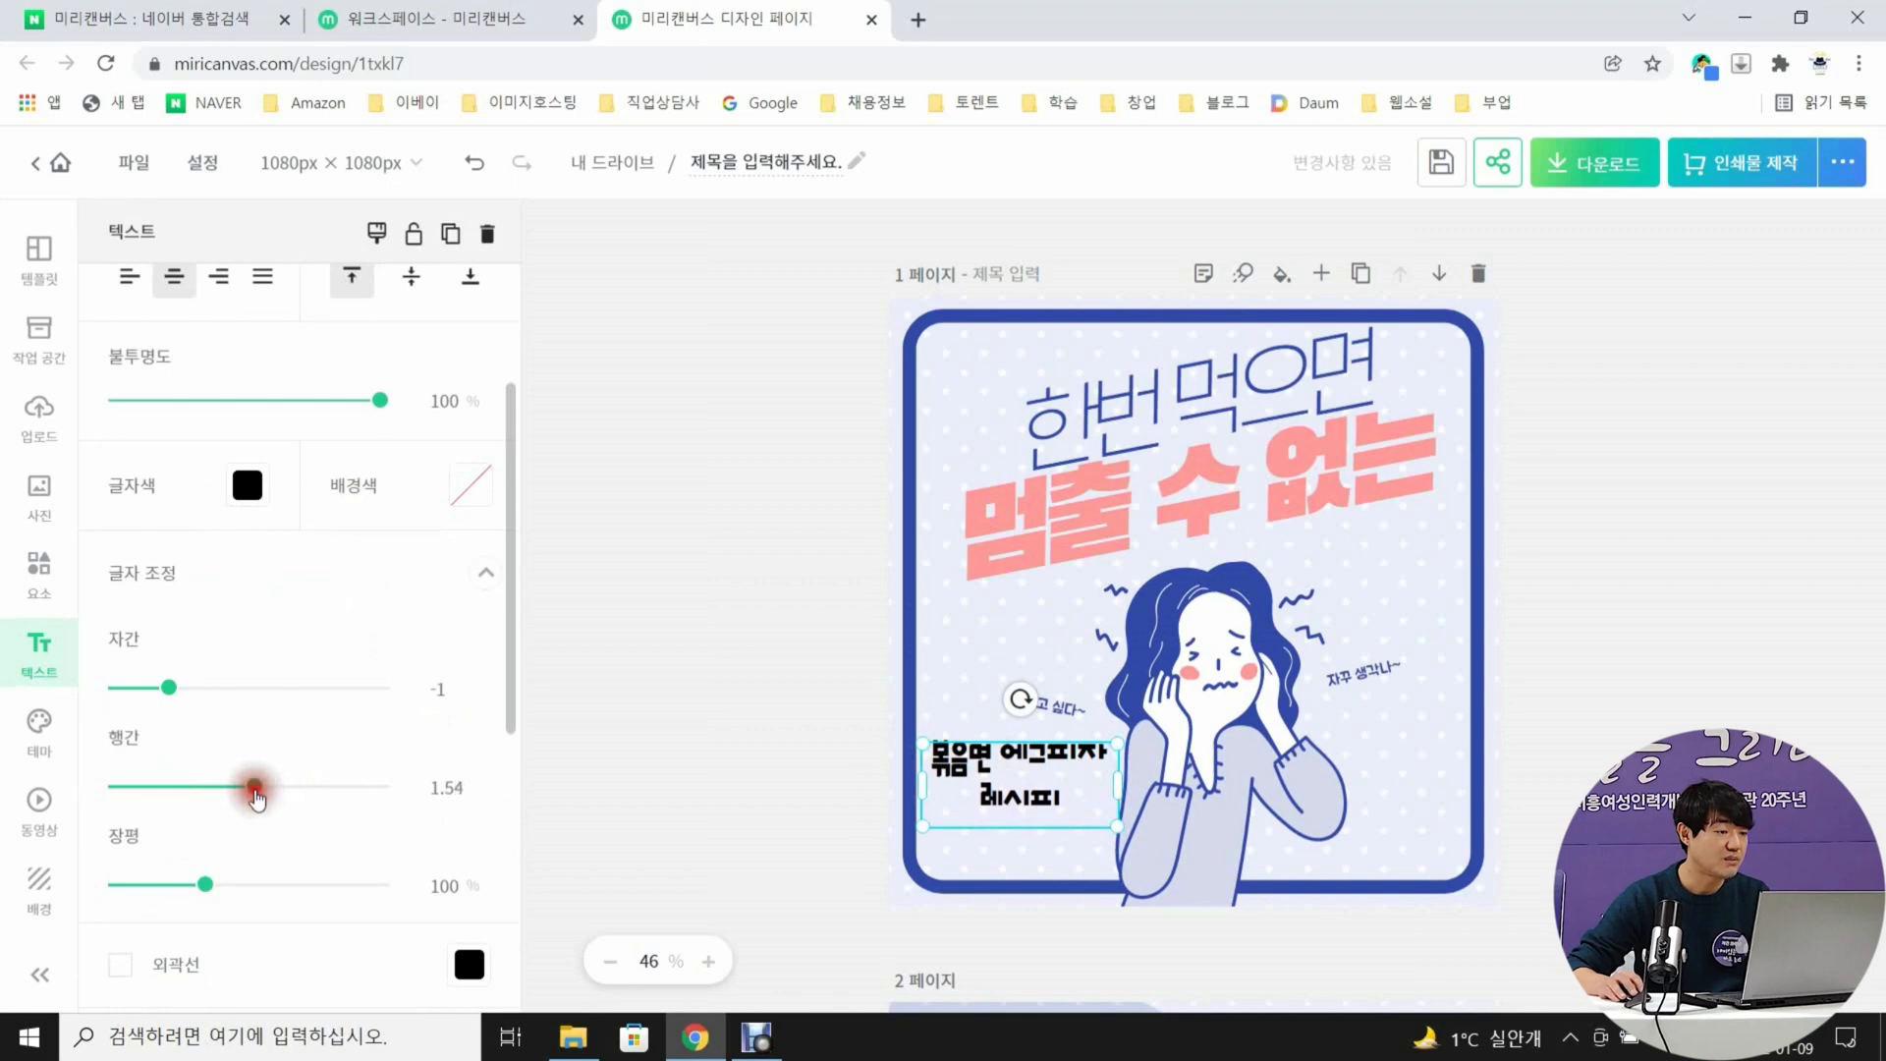
left_click(635, 693)
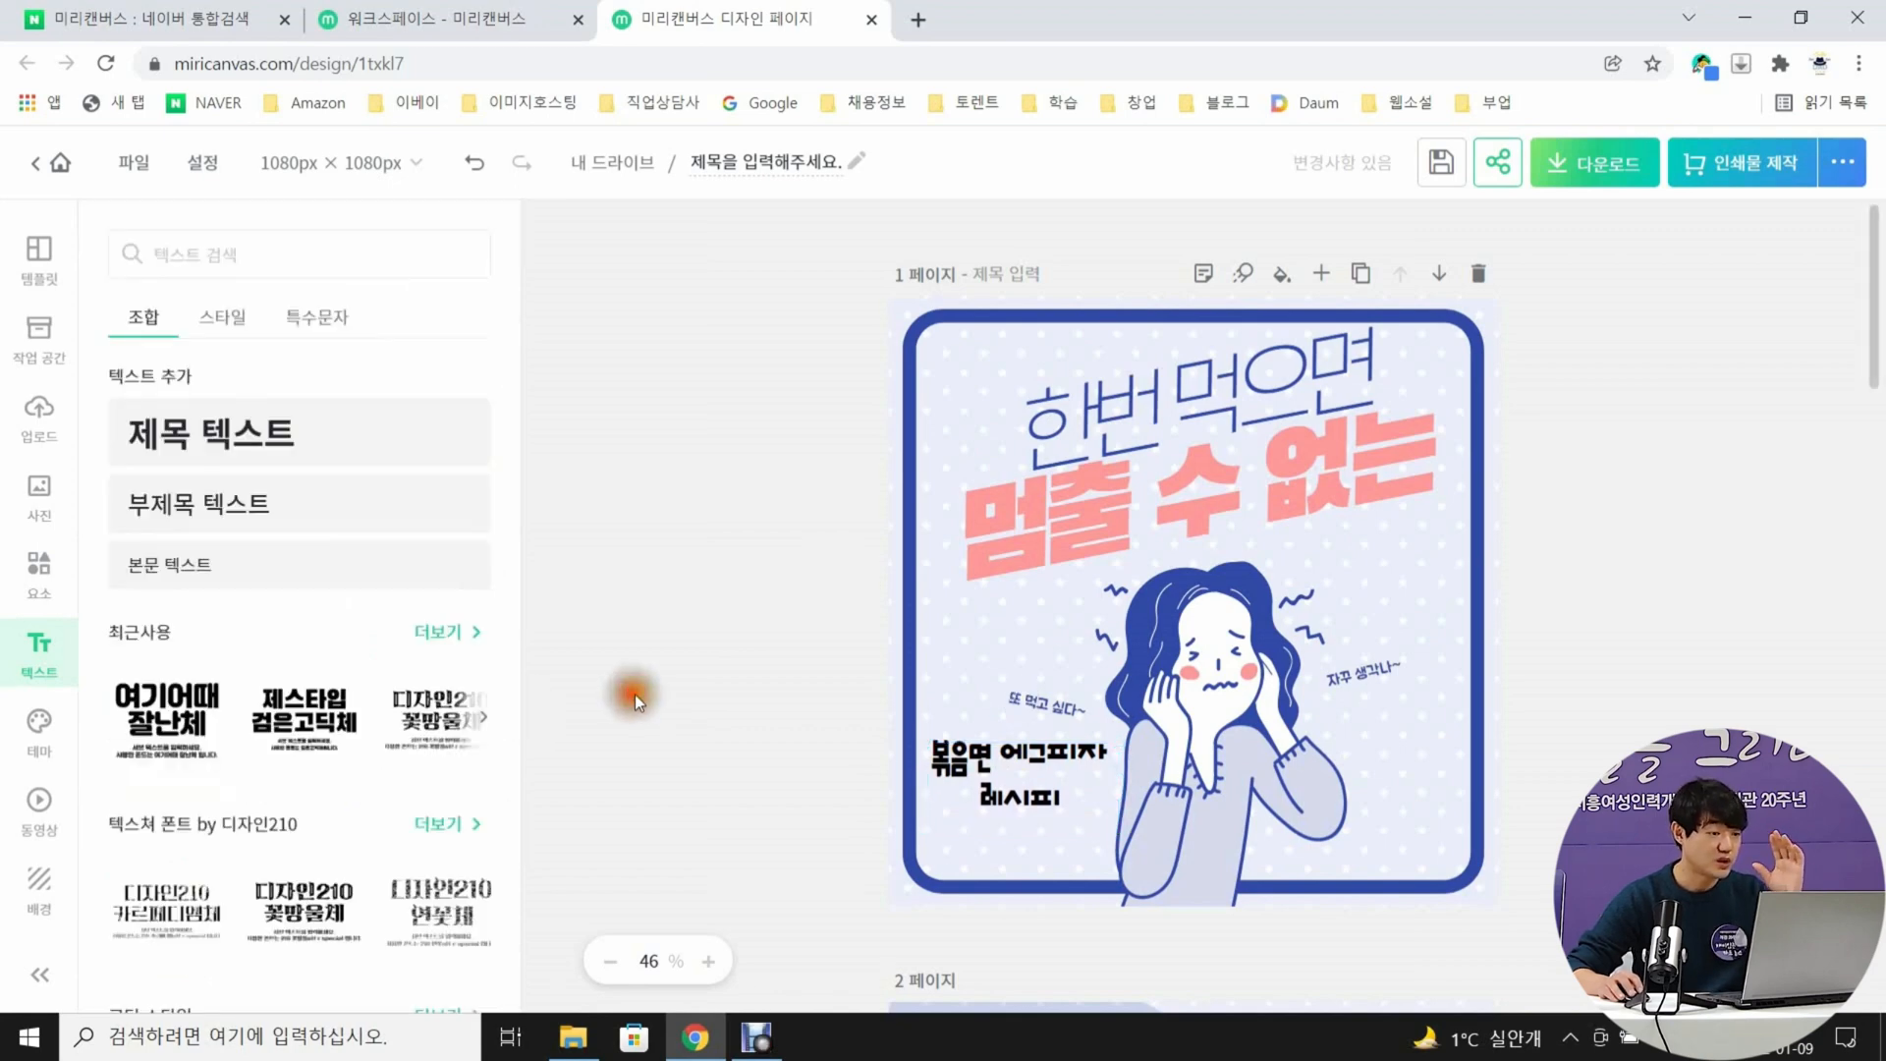
Change the recipe title's text color to the dark red-orange #D94925
left_click(1034, 761)
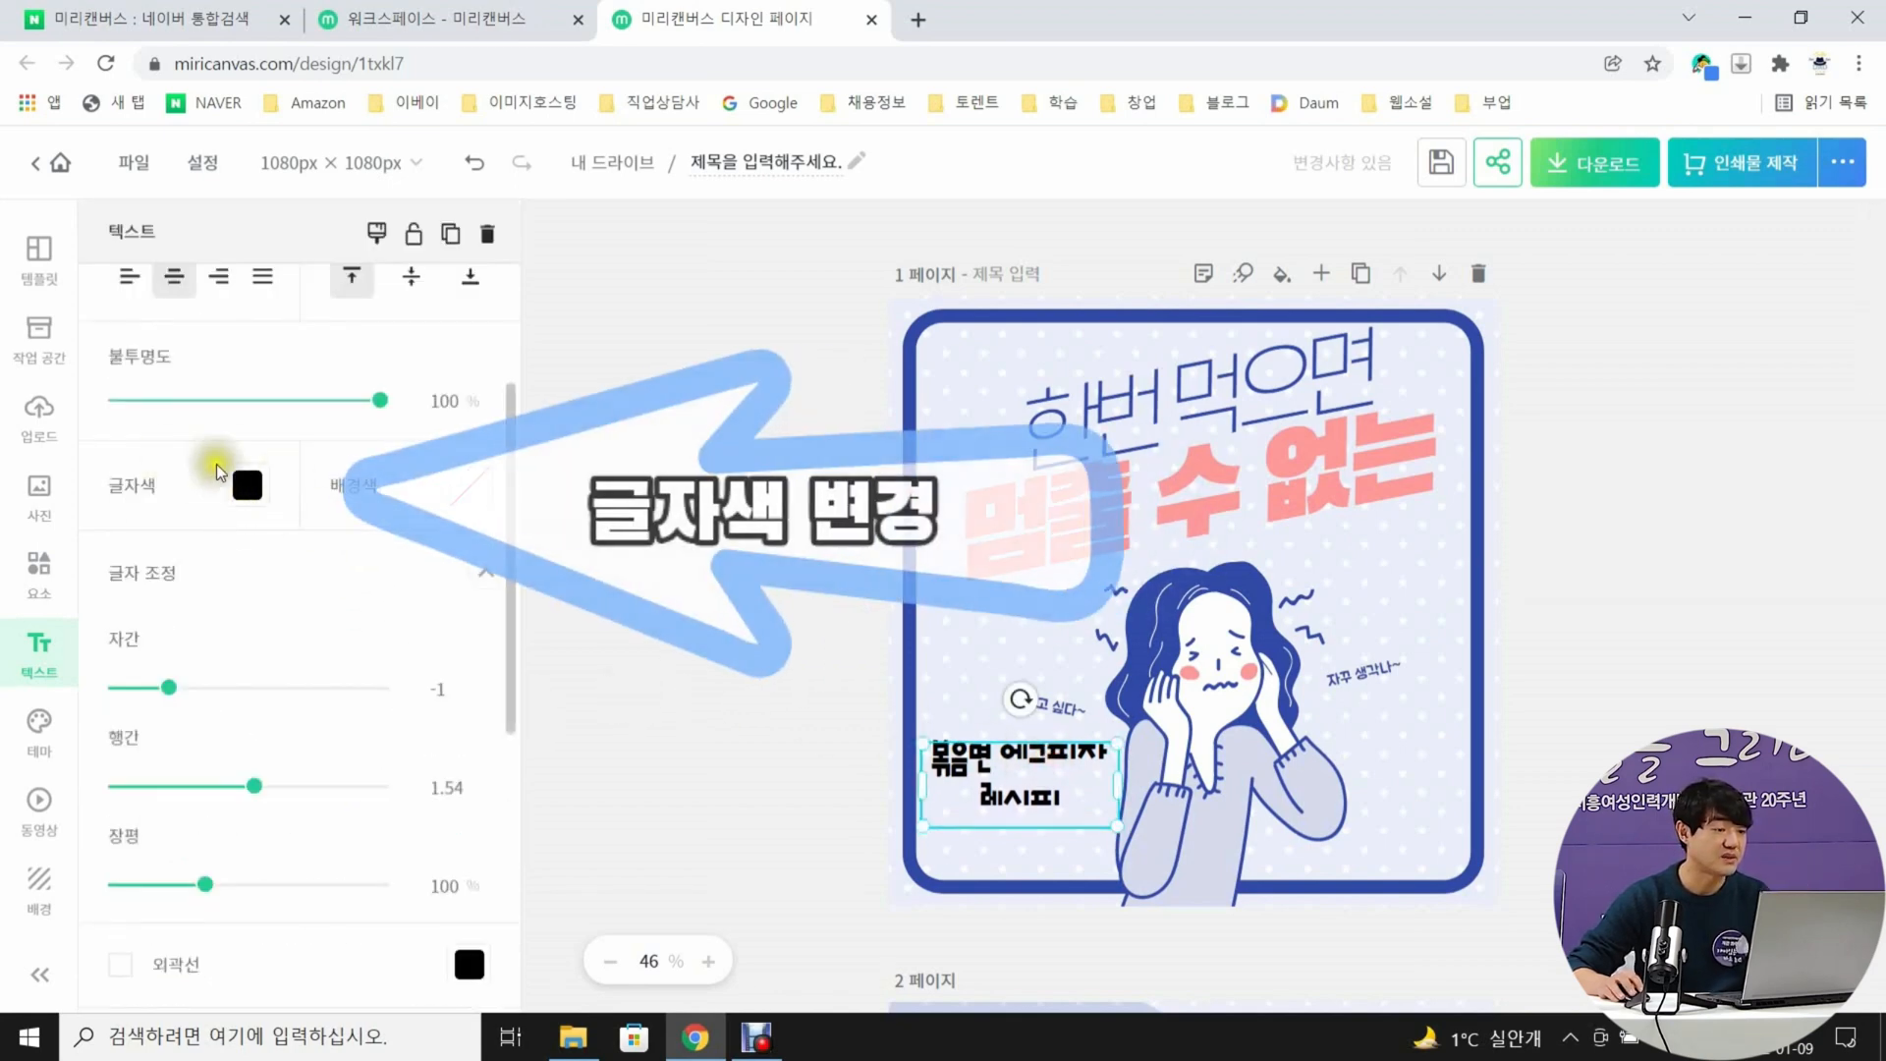
left_click(247, 486)
left_click(289, 651)
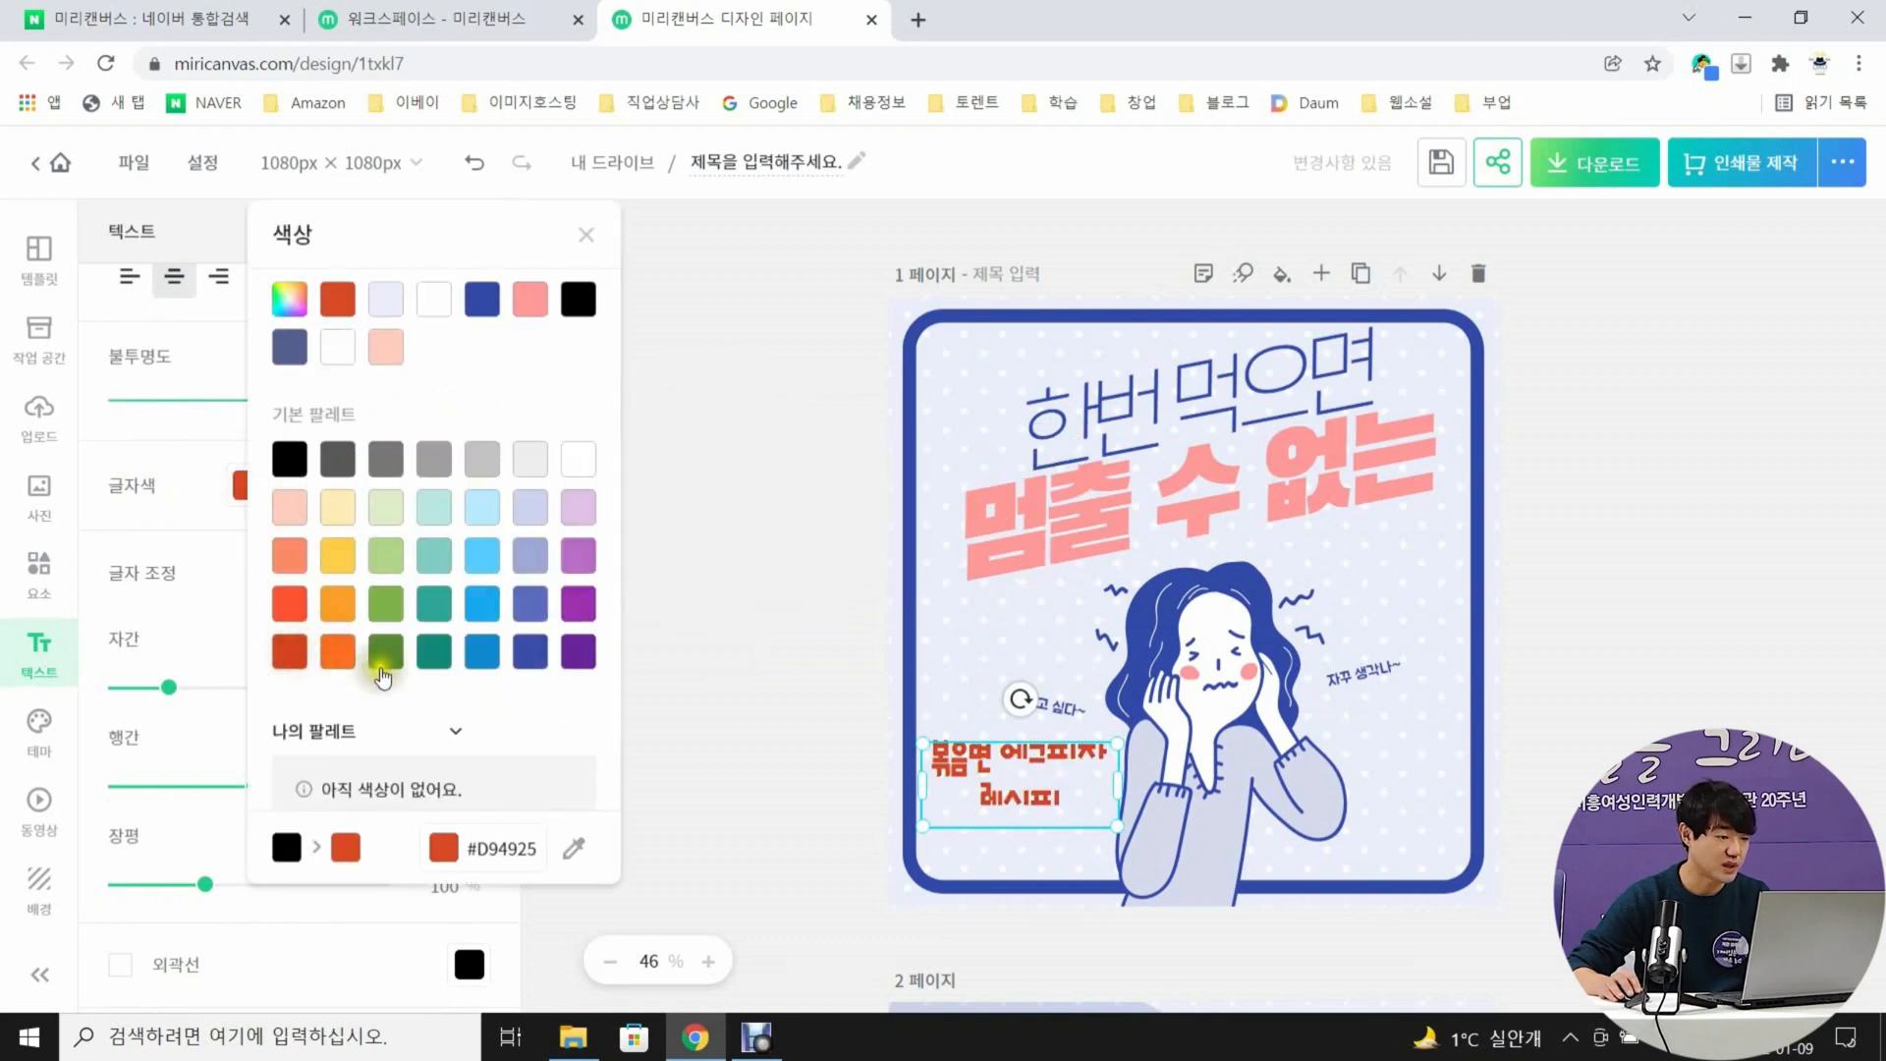
left_click(729, 629)
left_click(729, 628)
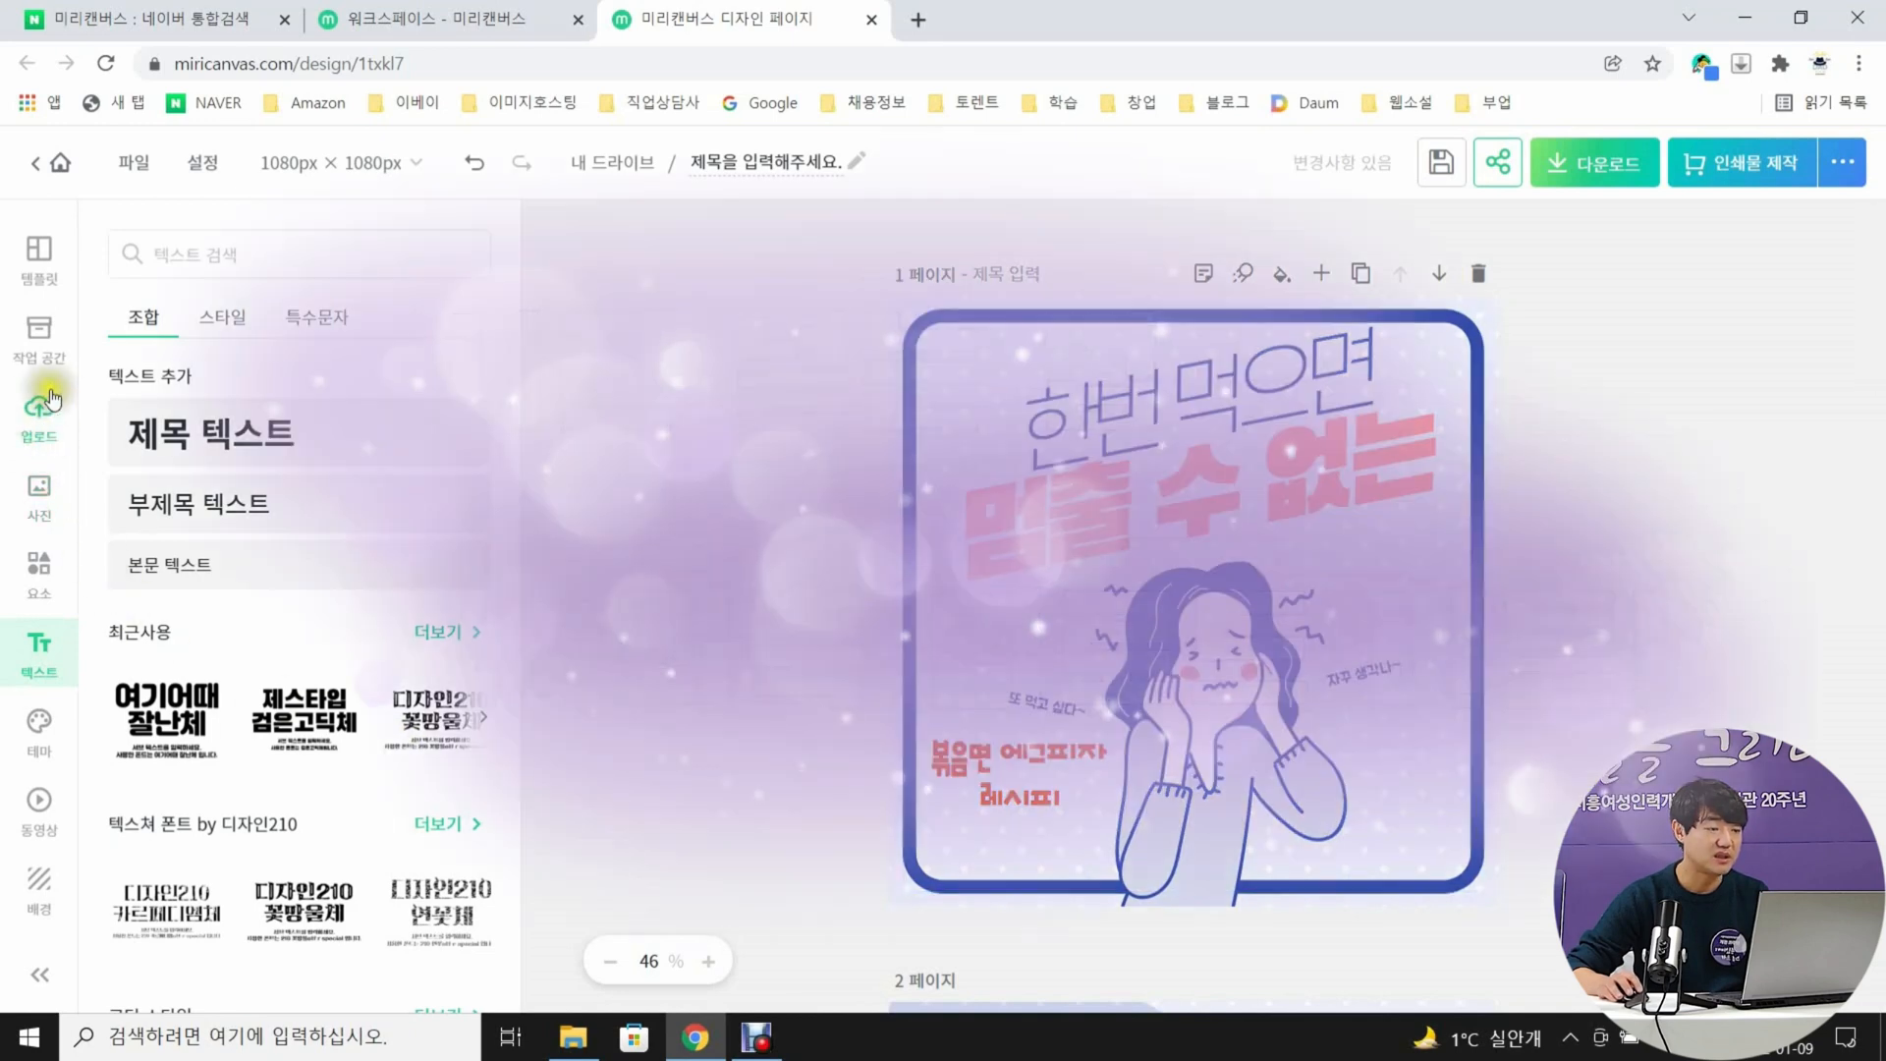
Upload the images 1.png, 2.png, 3.png, 4.png, 완성.png and 재료.png from the 카드뉴스 folder on the Seagate (E:) drive
left_click(51, 398)
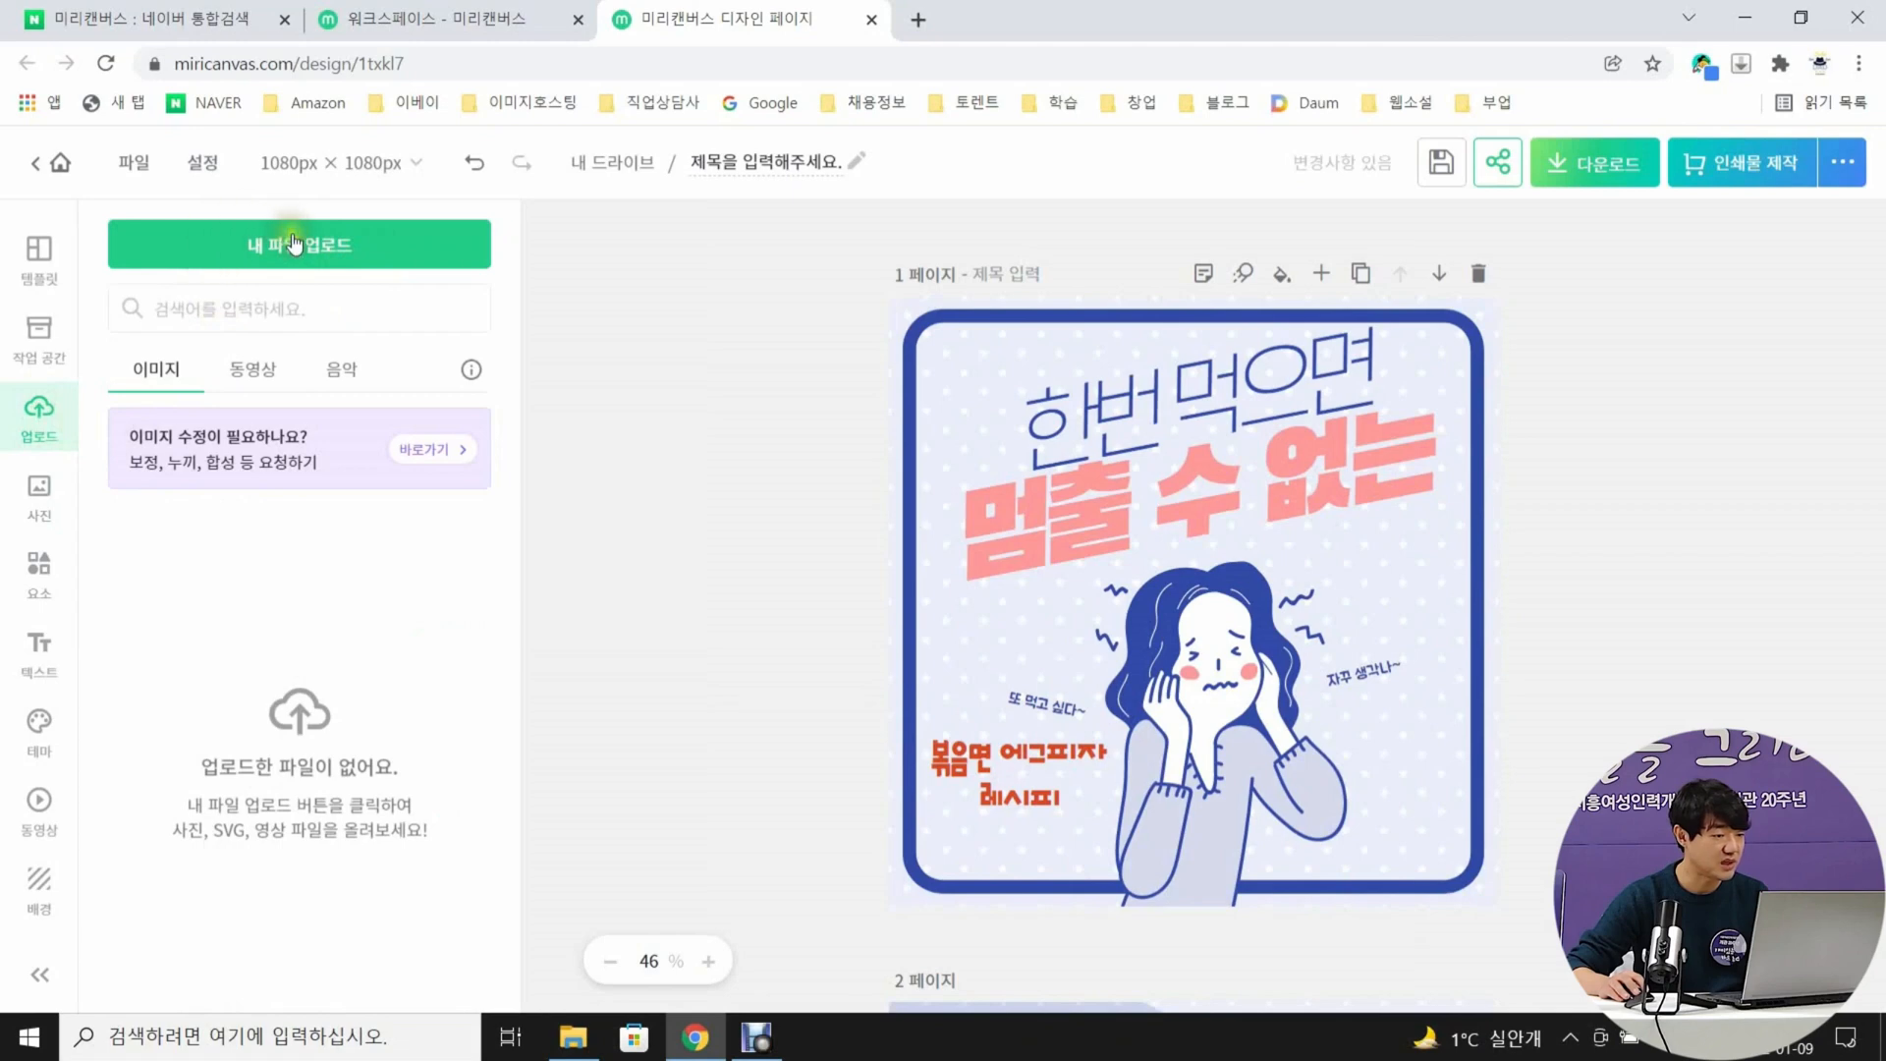
left_click(293, 244)
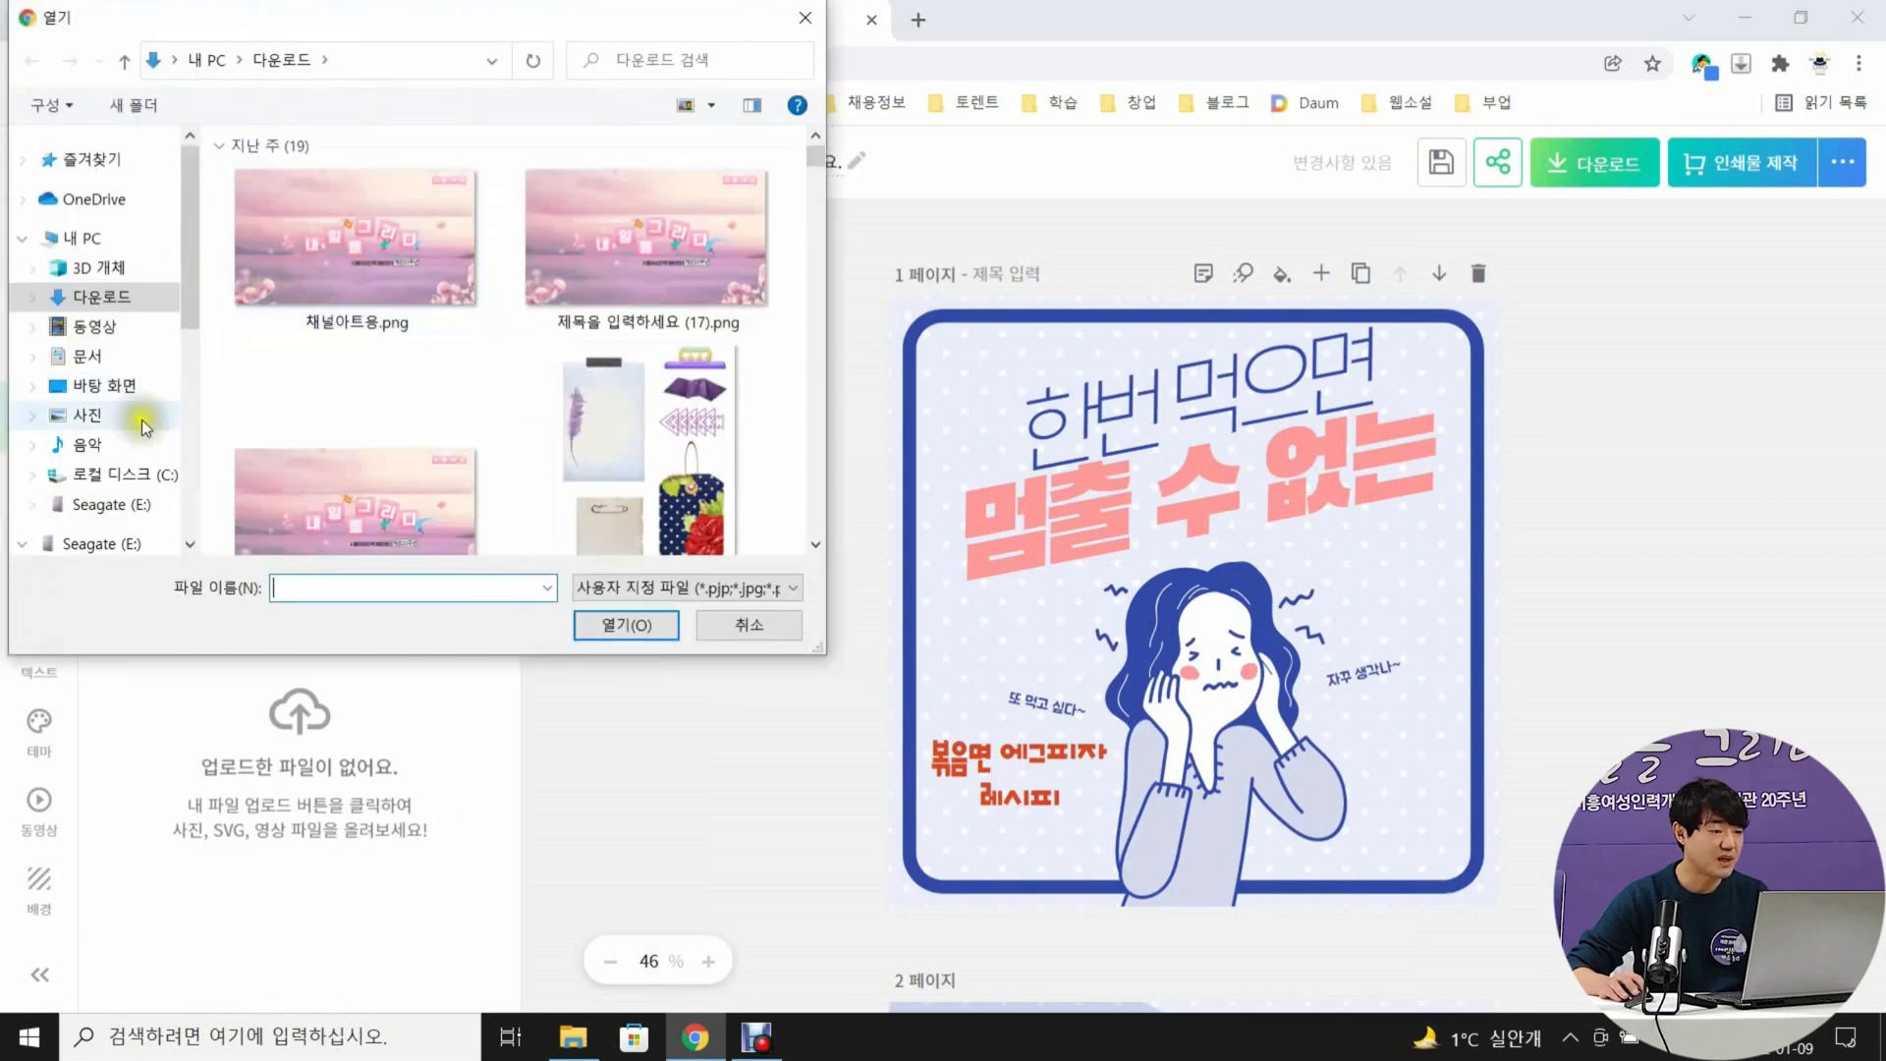
left_click(148, 504)
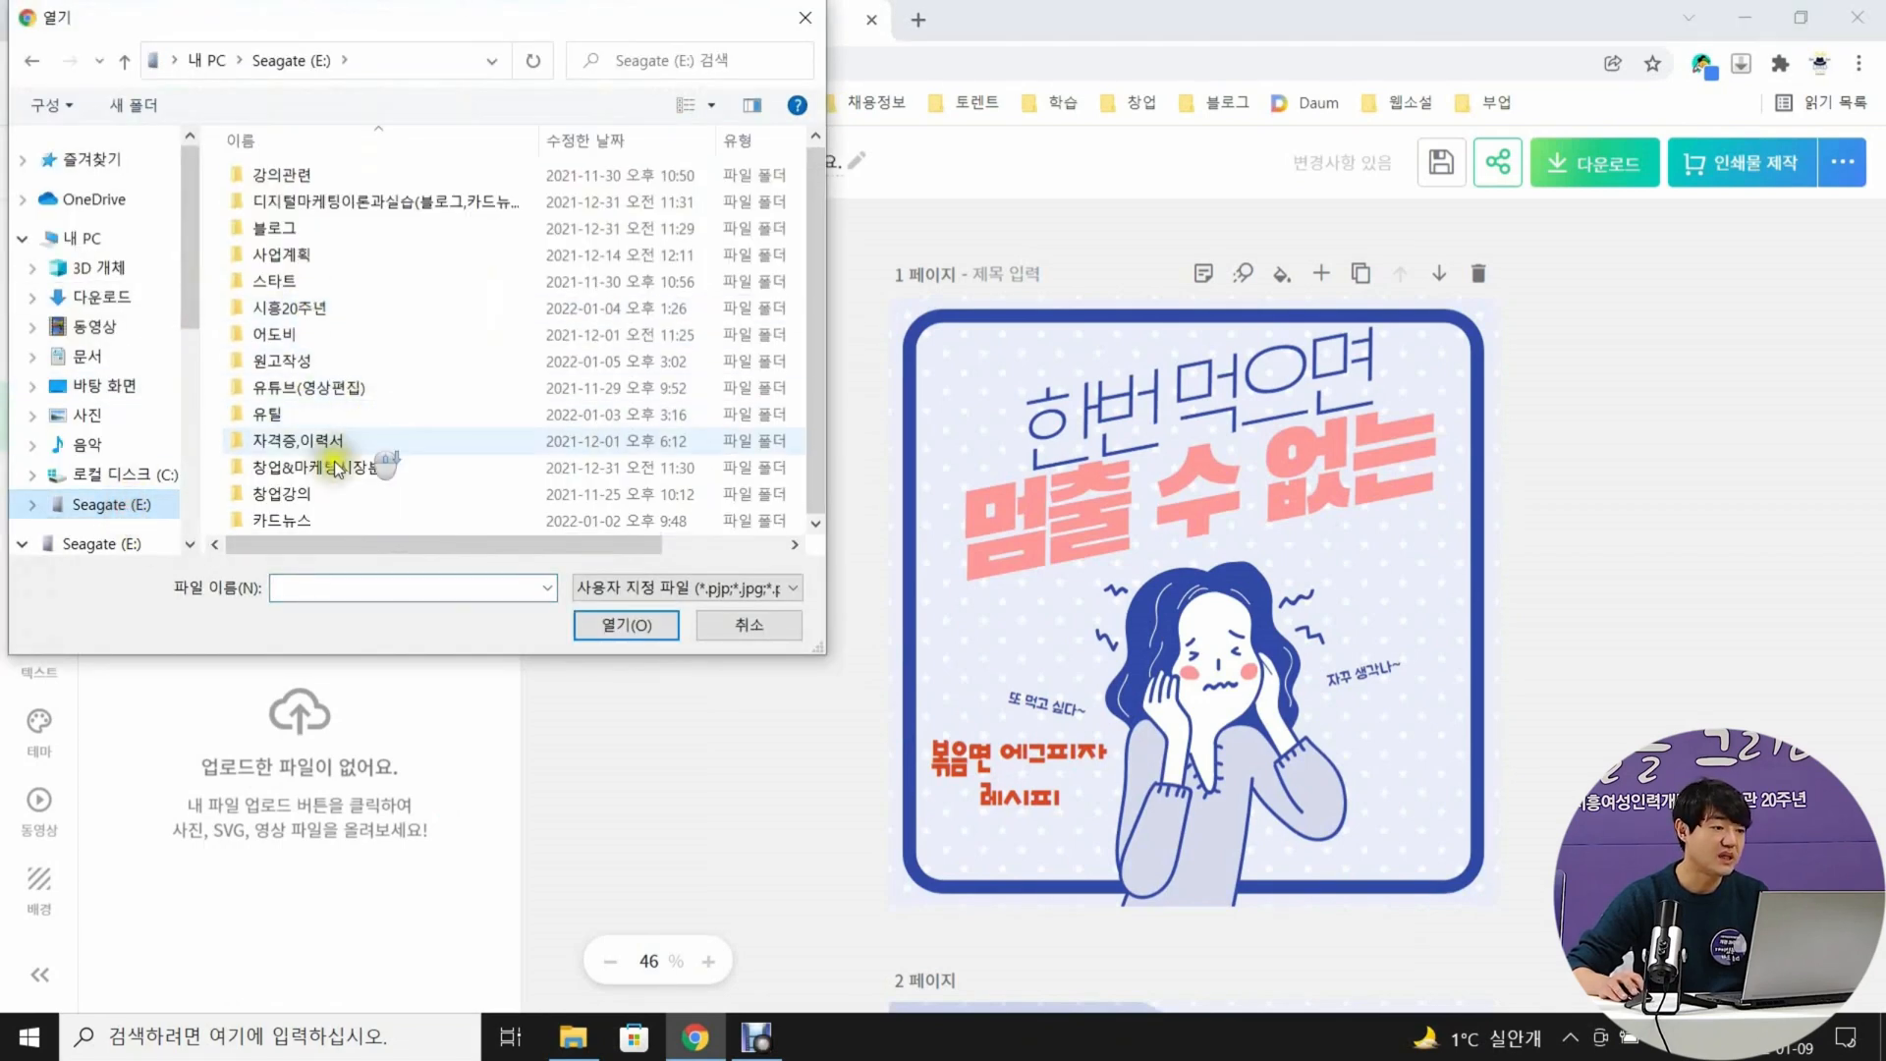
double_click(275, 520)
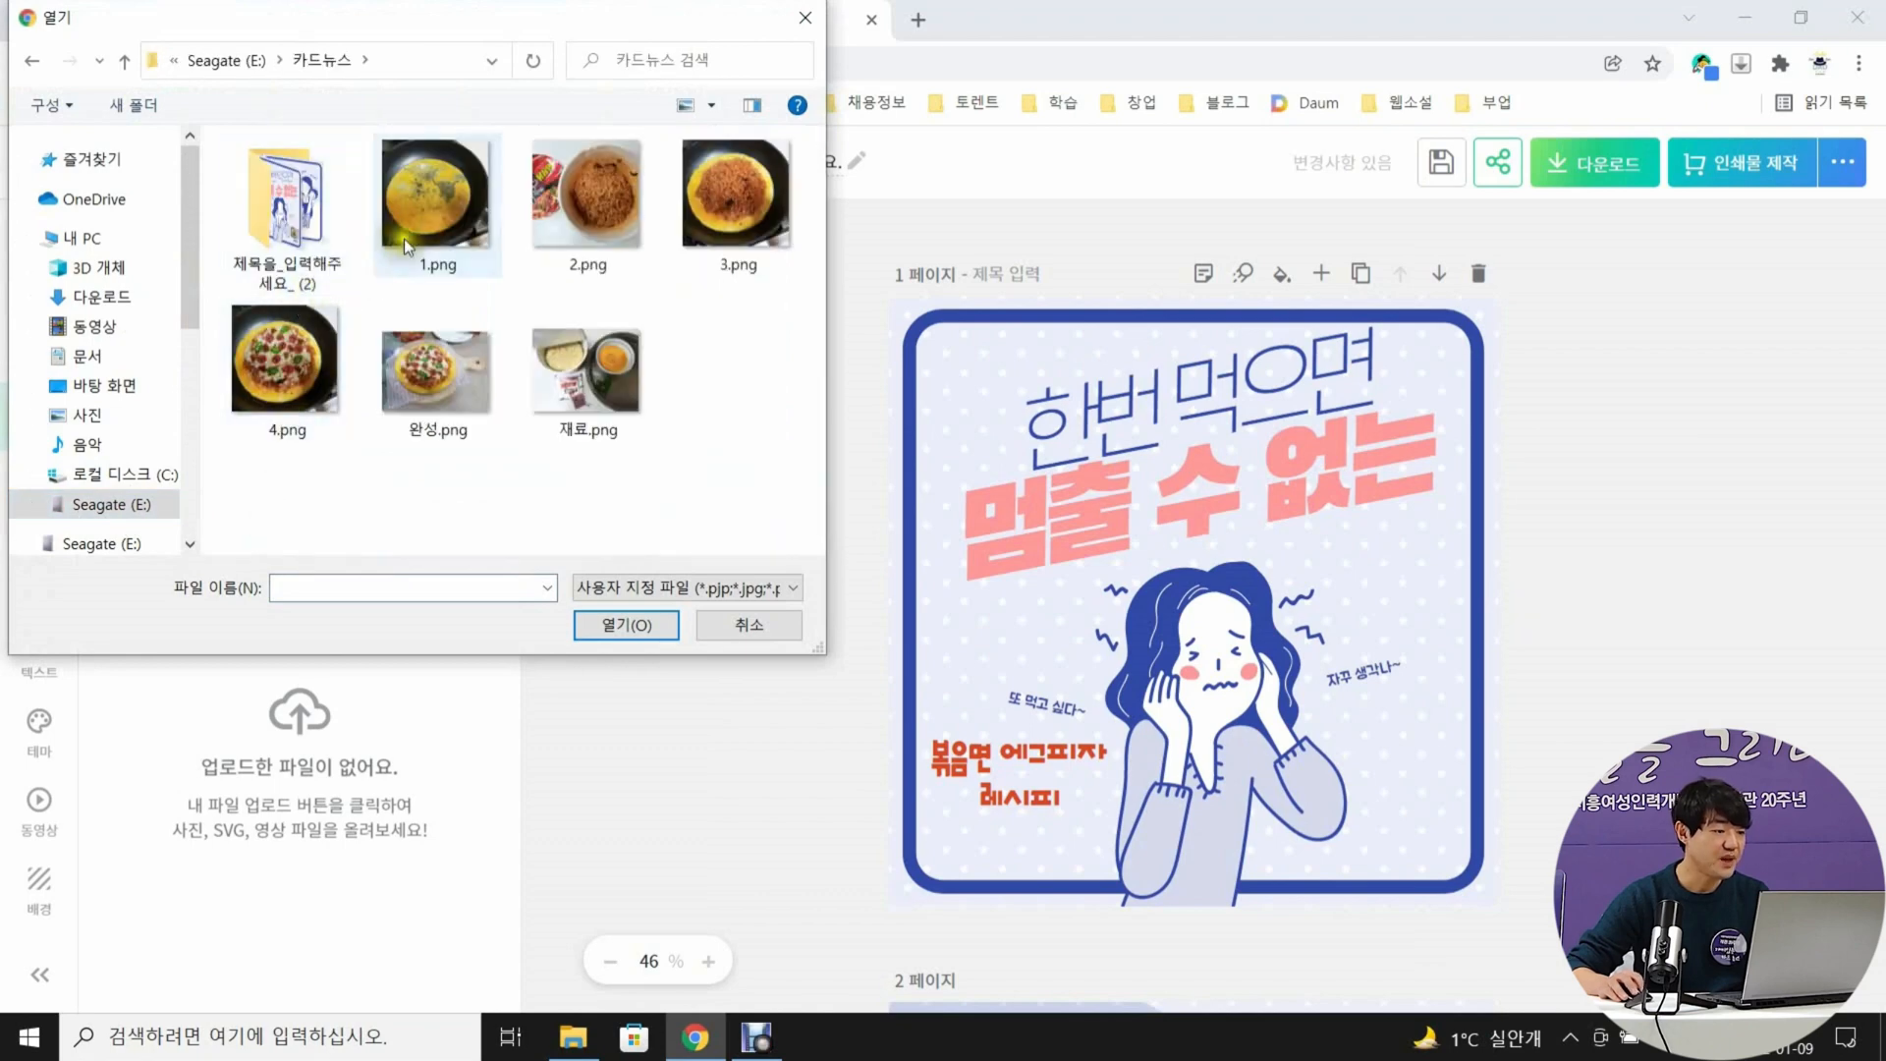
left_click(414, 214)
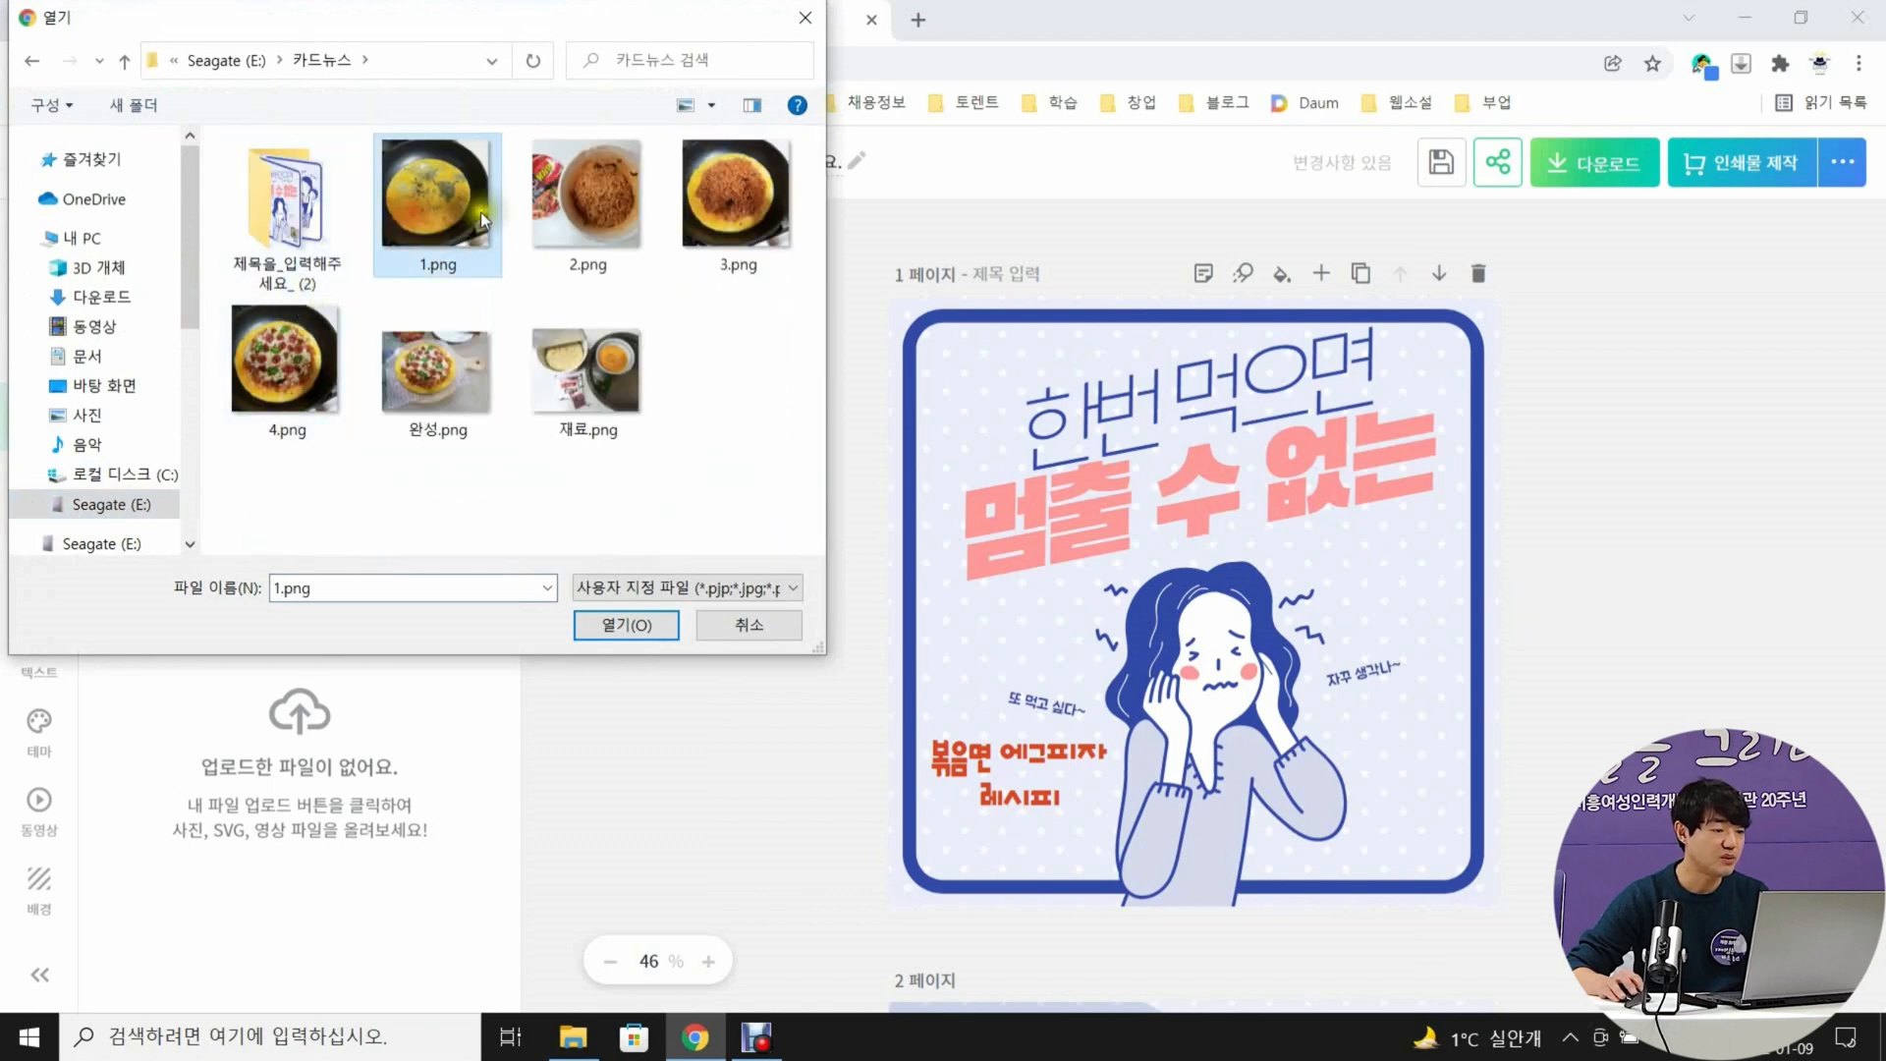
left_click(566, 220, "ctrl")
left_click(737, 212, "ctrl")
left_click(285, 363, "ctrl")
left_click(428, 379, "ctrl")
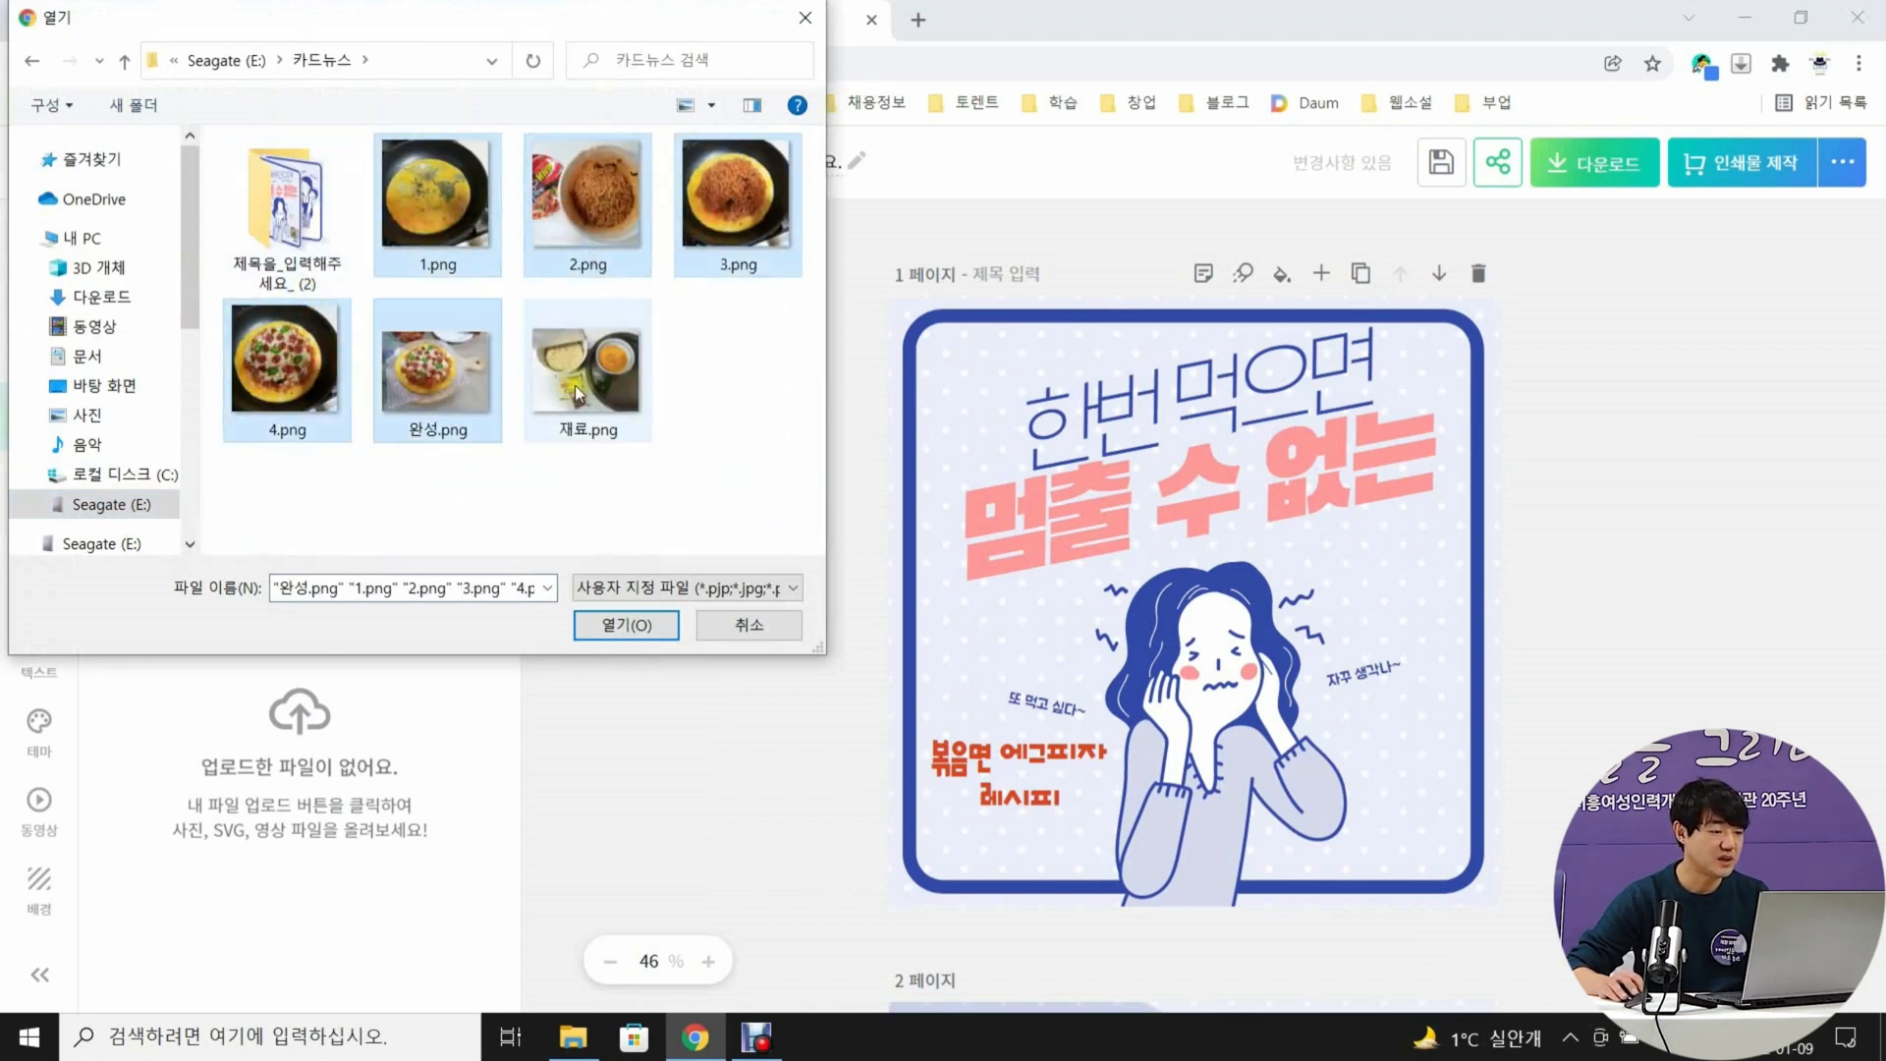
left_click(574, 385, "ctrl")
left_click(626, 625)
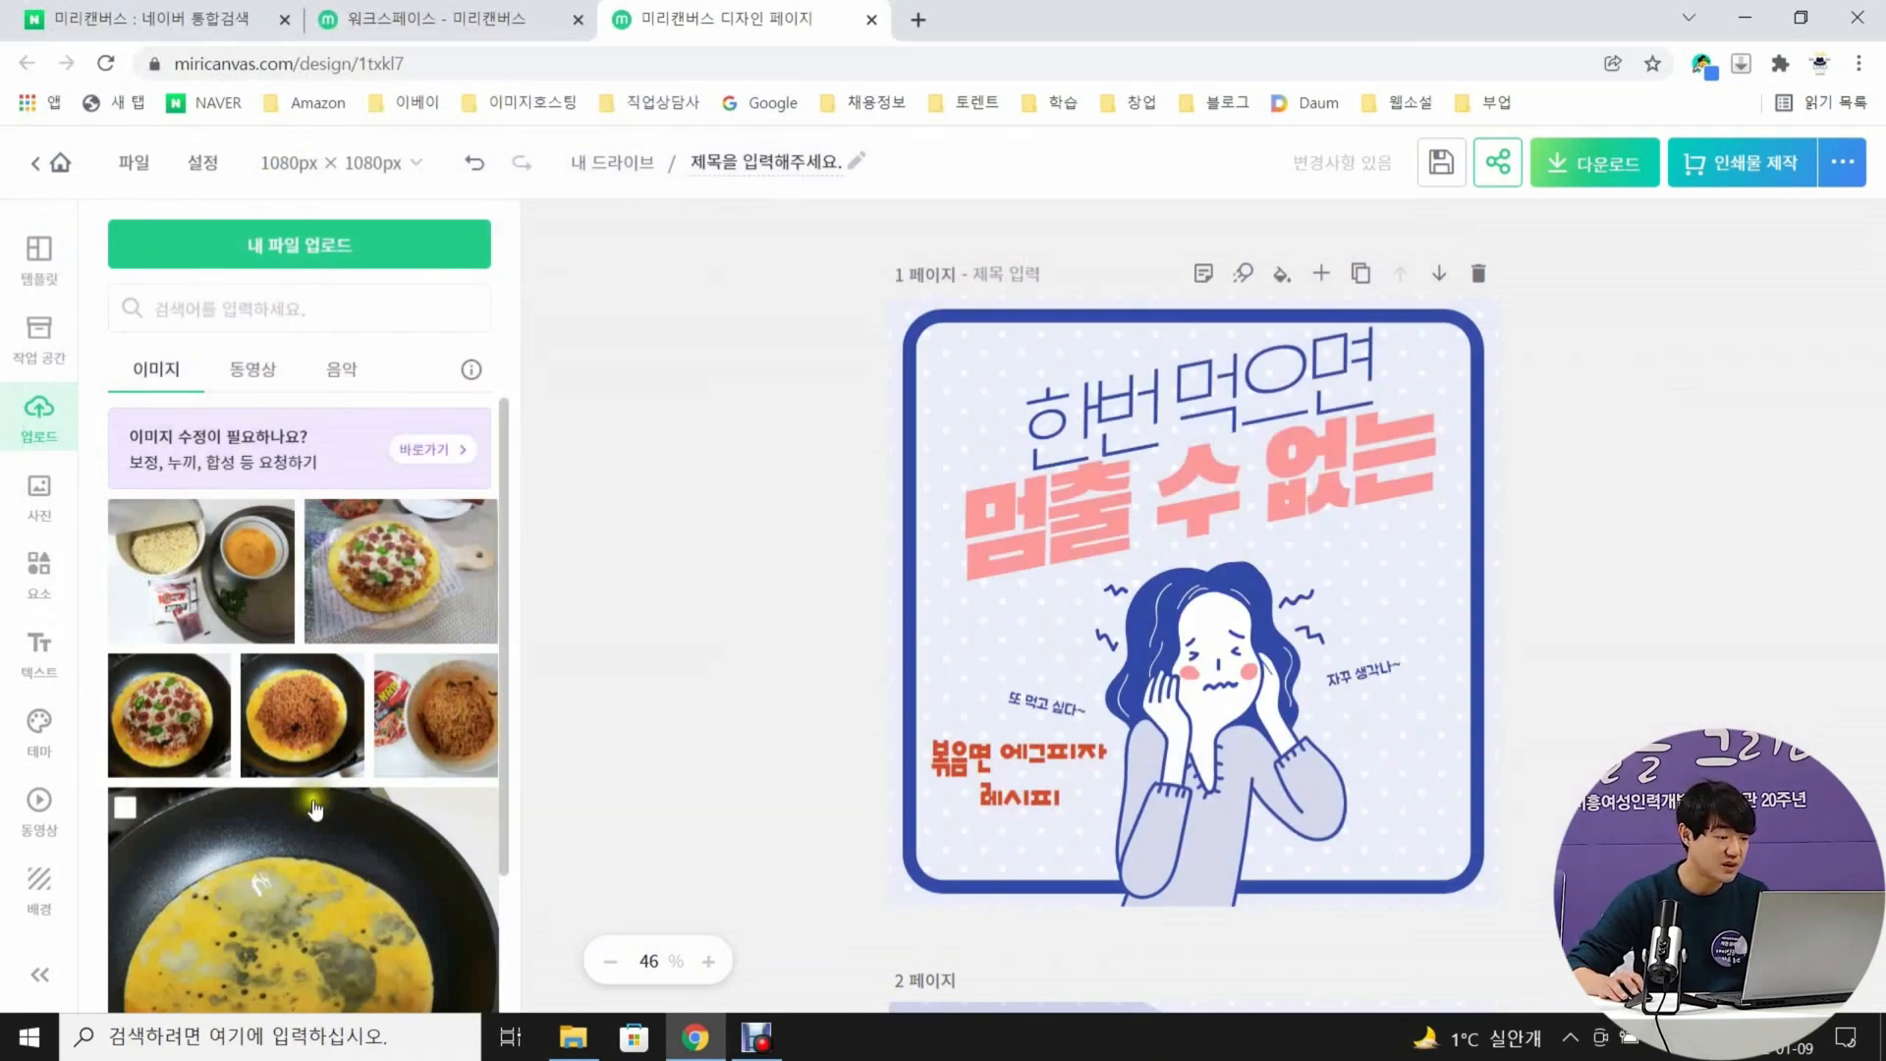
Insert the uploaded photo of the finished pizza on page 1, shrink it and place it right of the woman, below the "자꾸 생각나~" caption
left_click(397, 580)
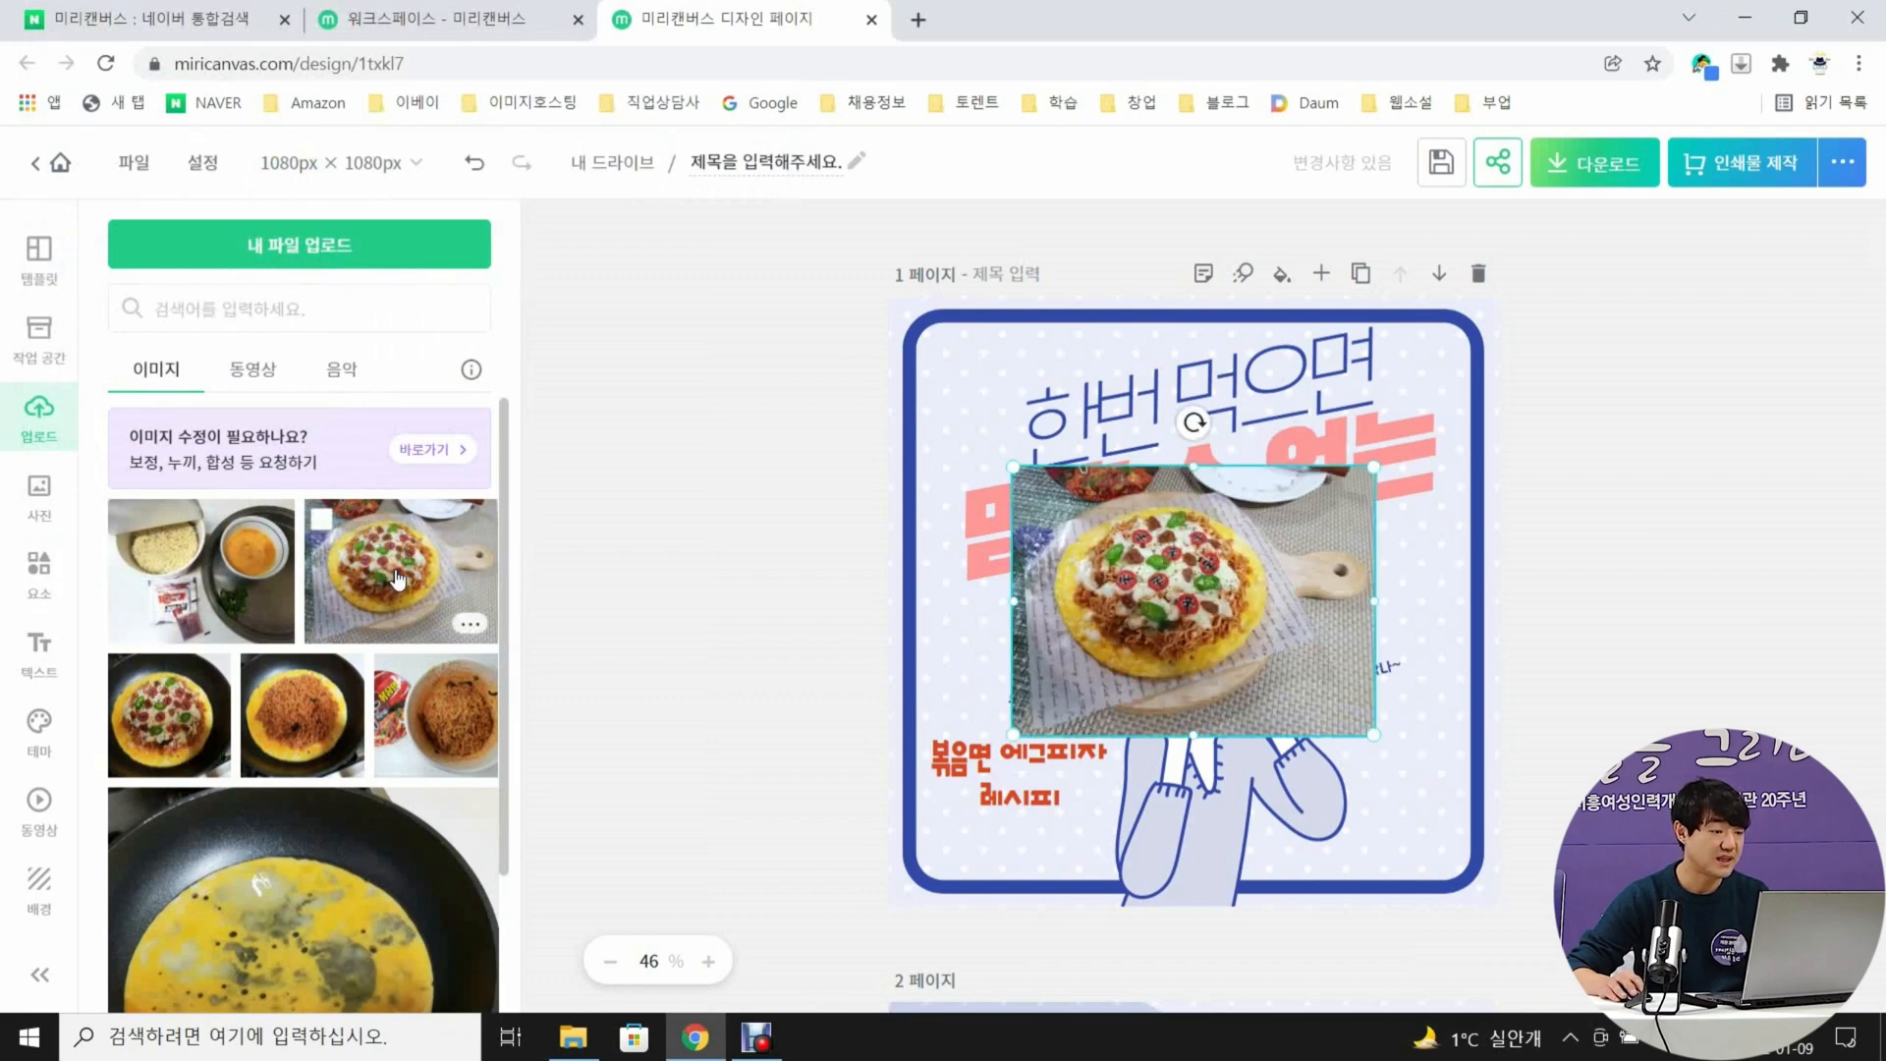
left_click_drag(1373, 468, 1224, 577)
left_click_drag(1082, 642, 1346, 768)
mouse_move(1481, 700)
left_mouse_down()
mouse_move(1405, 757)
mouse_move(1453, 712)
left_mouse_up()
left_click(1477, 831)
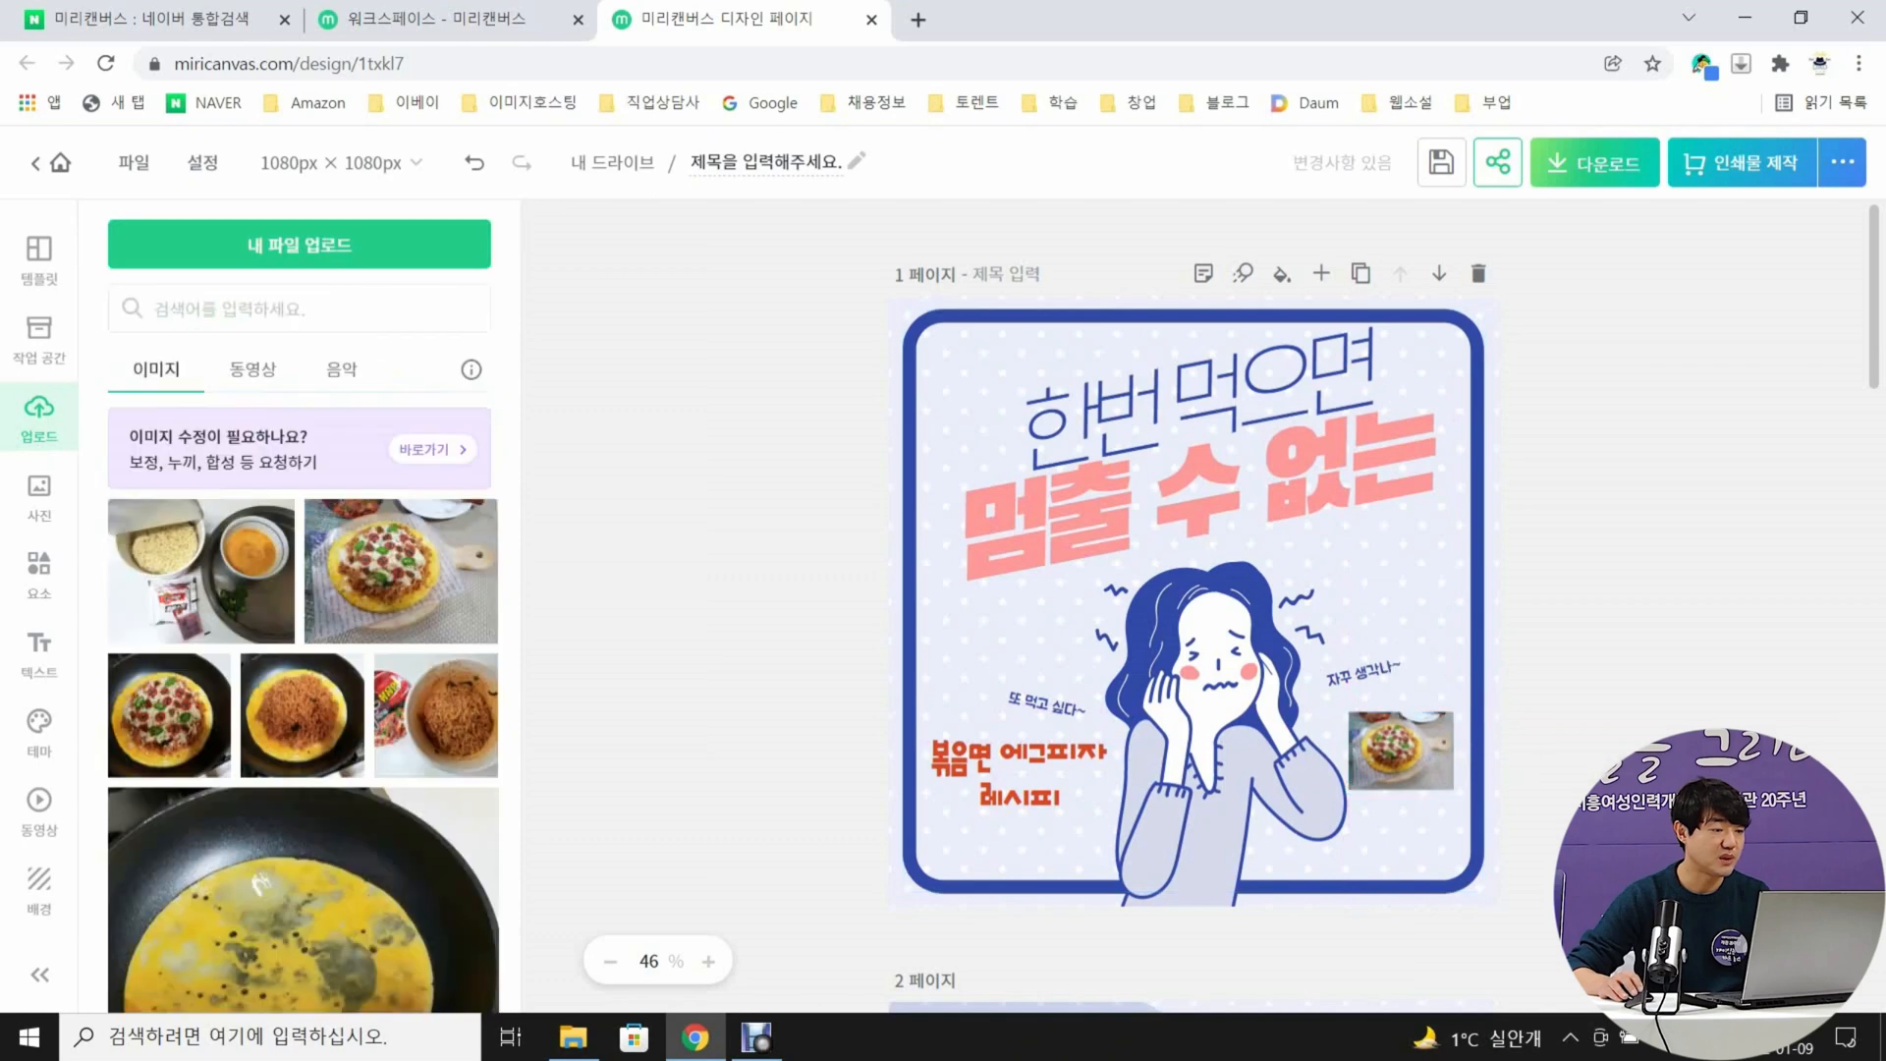
Replace the text inside the quotation marks of page 2's first speech bubble with "컵라면 볶음면 하나랑"
scroll(1607, 757, "down", 7)
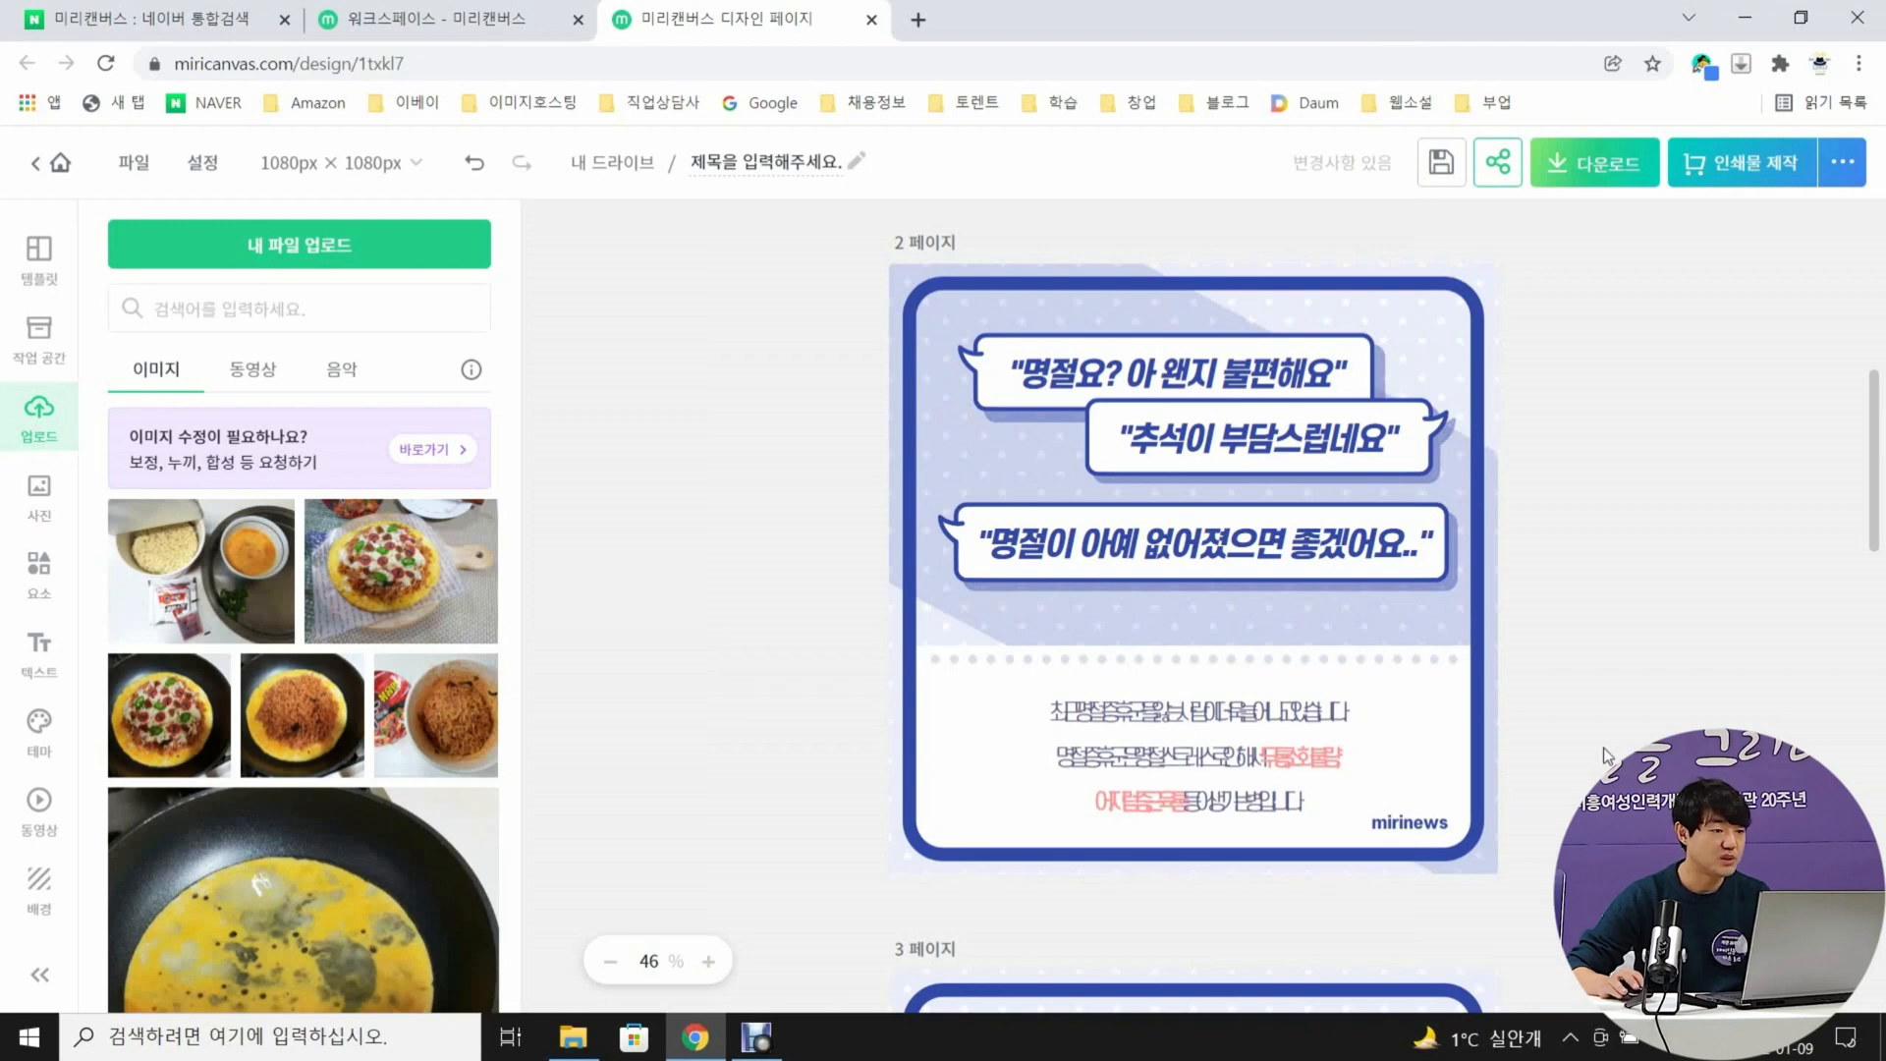
double_click(1132, 376)
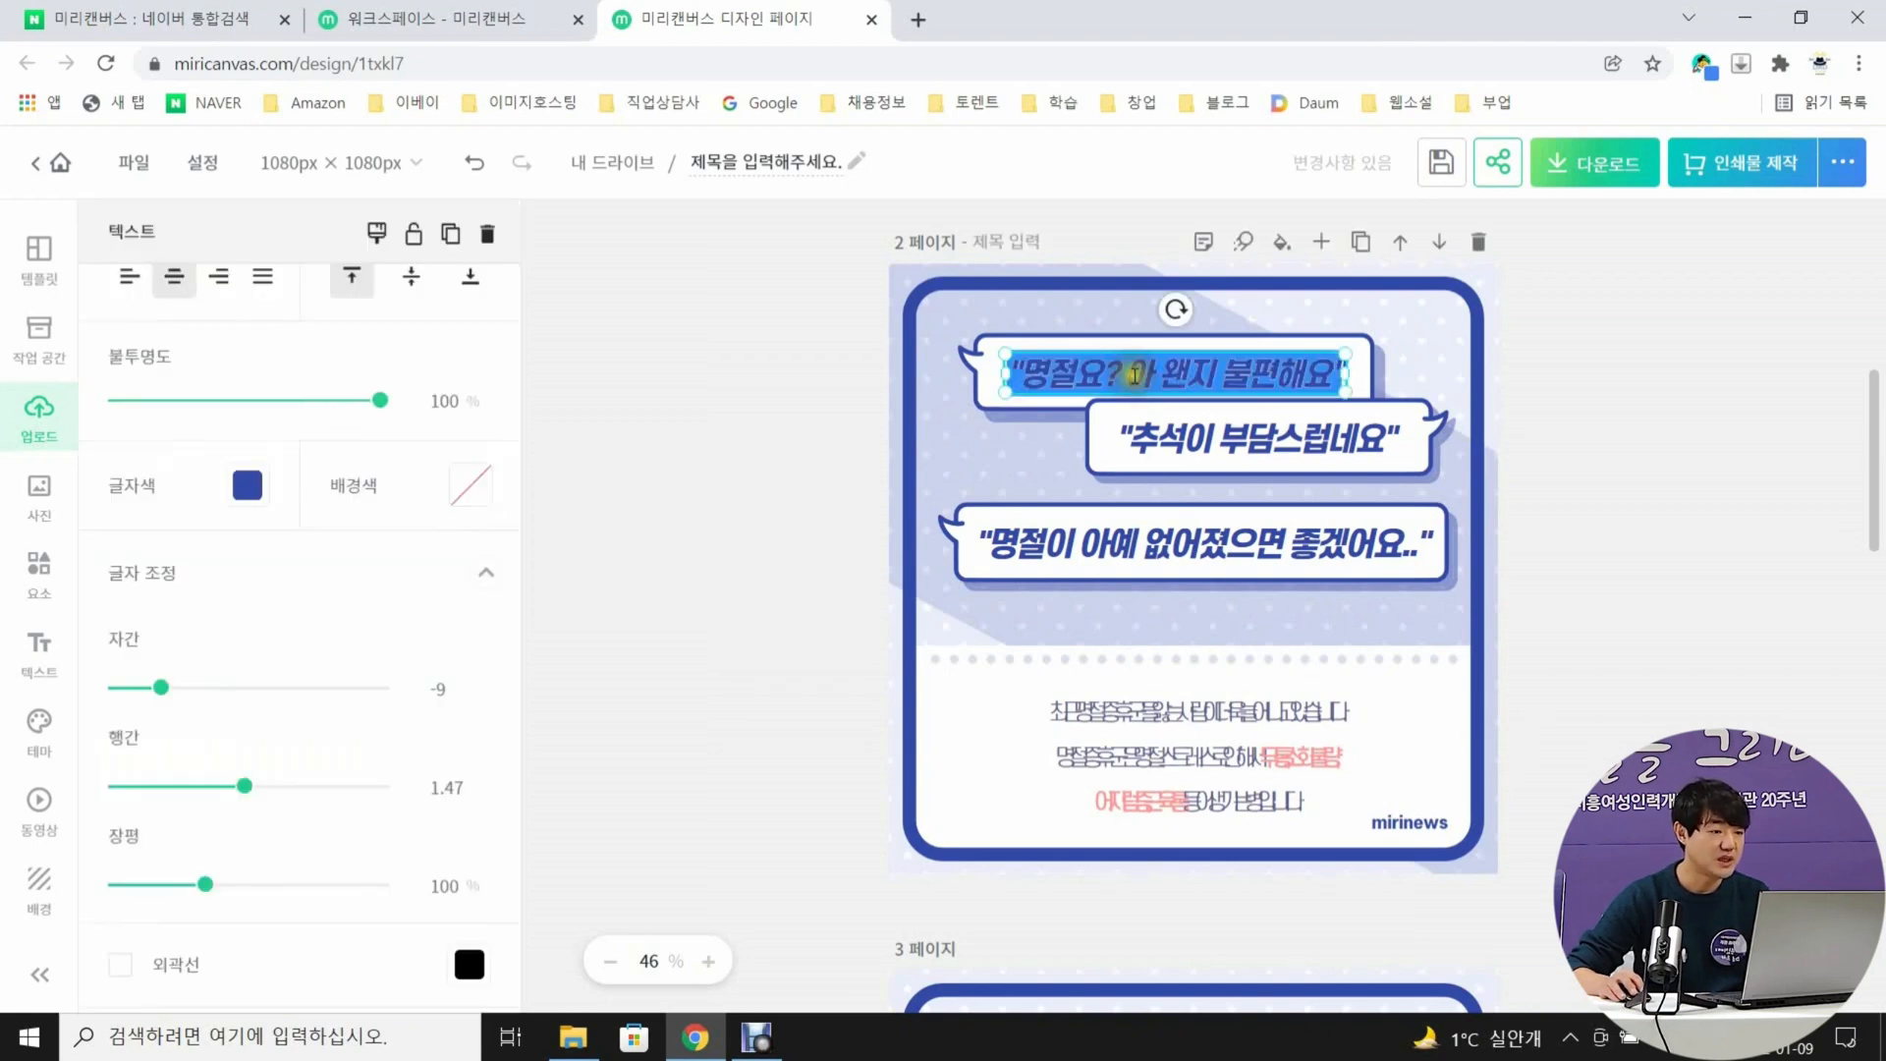
left_click_drag(1020, 375, 1336, 379)
type("컵라면 볶음면 하나랑")
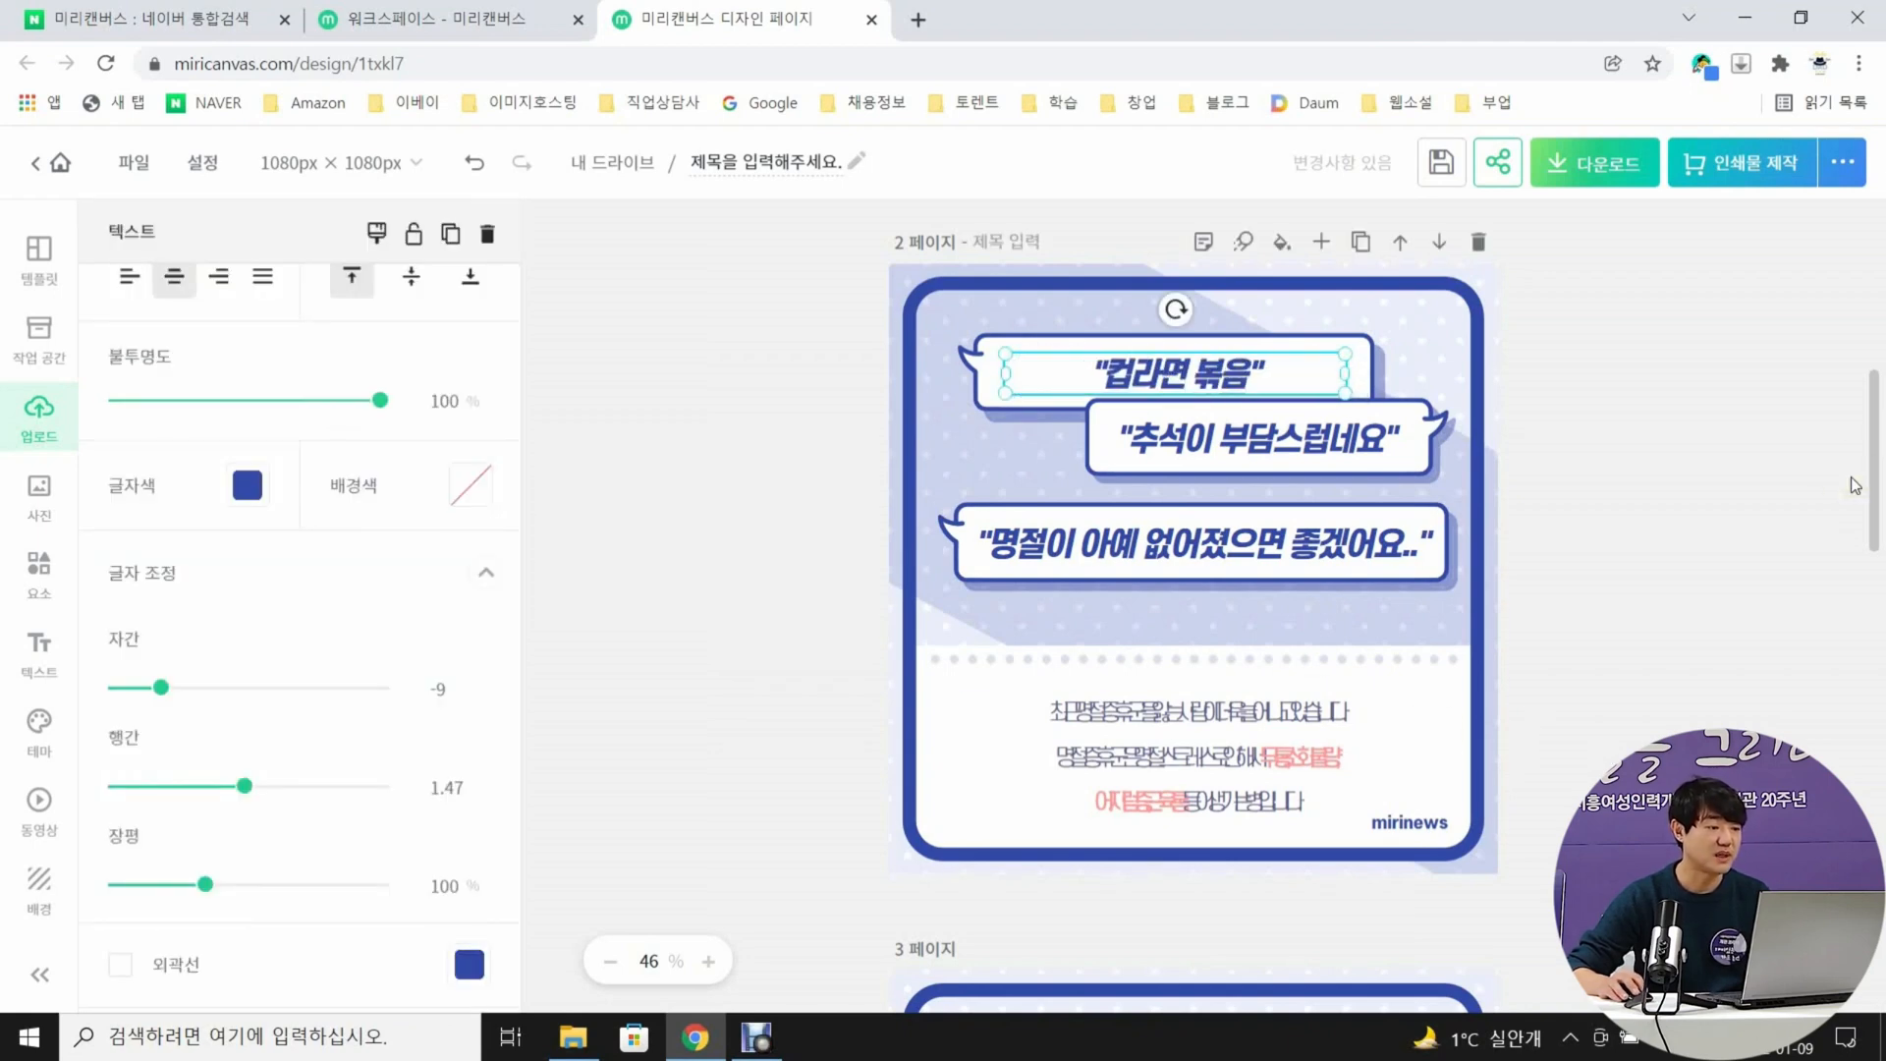
Replace the quoted text in page 2's second speech bubble with "달걀 2개, 모짜렐라 치즈"
double_click(1157, 440)
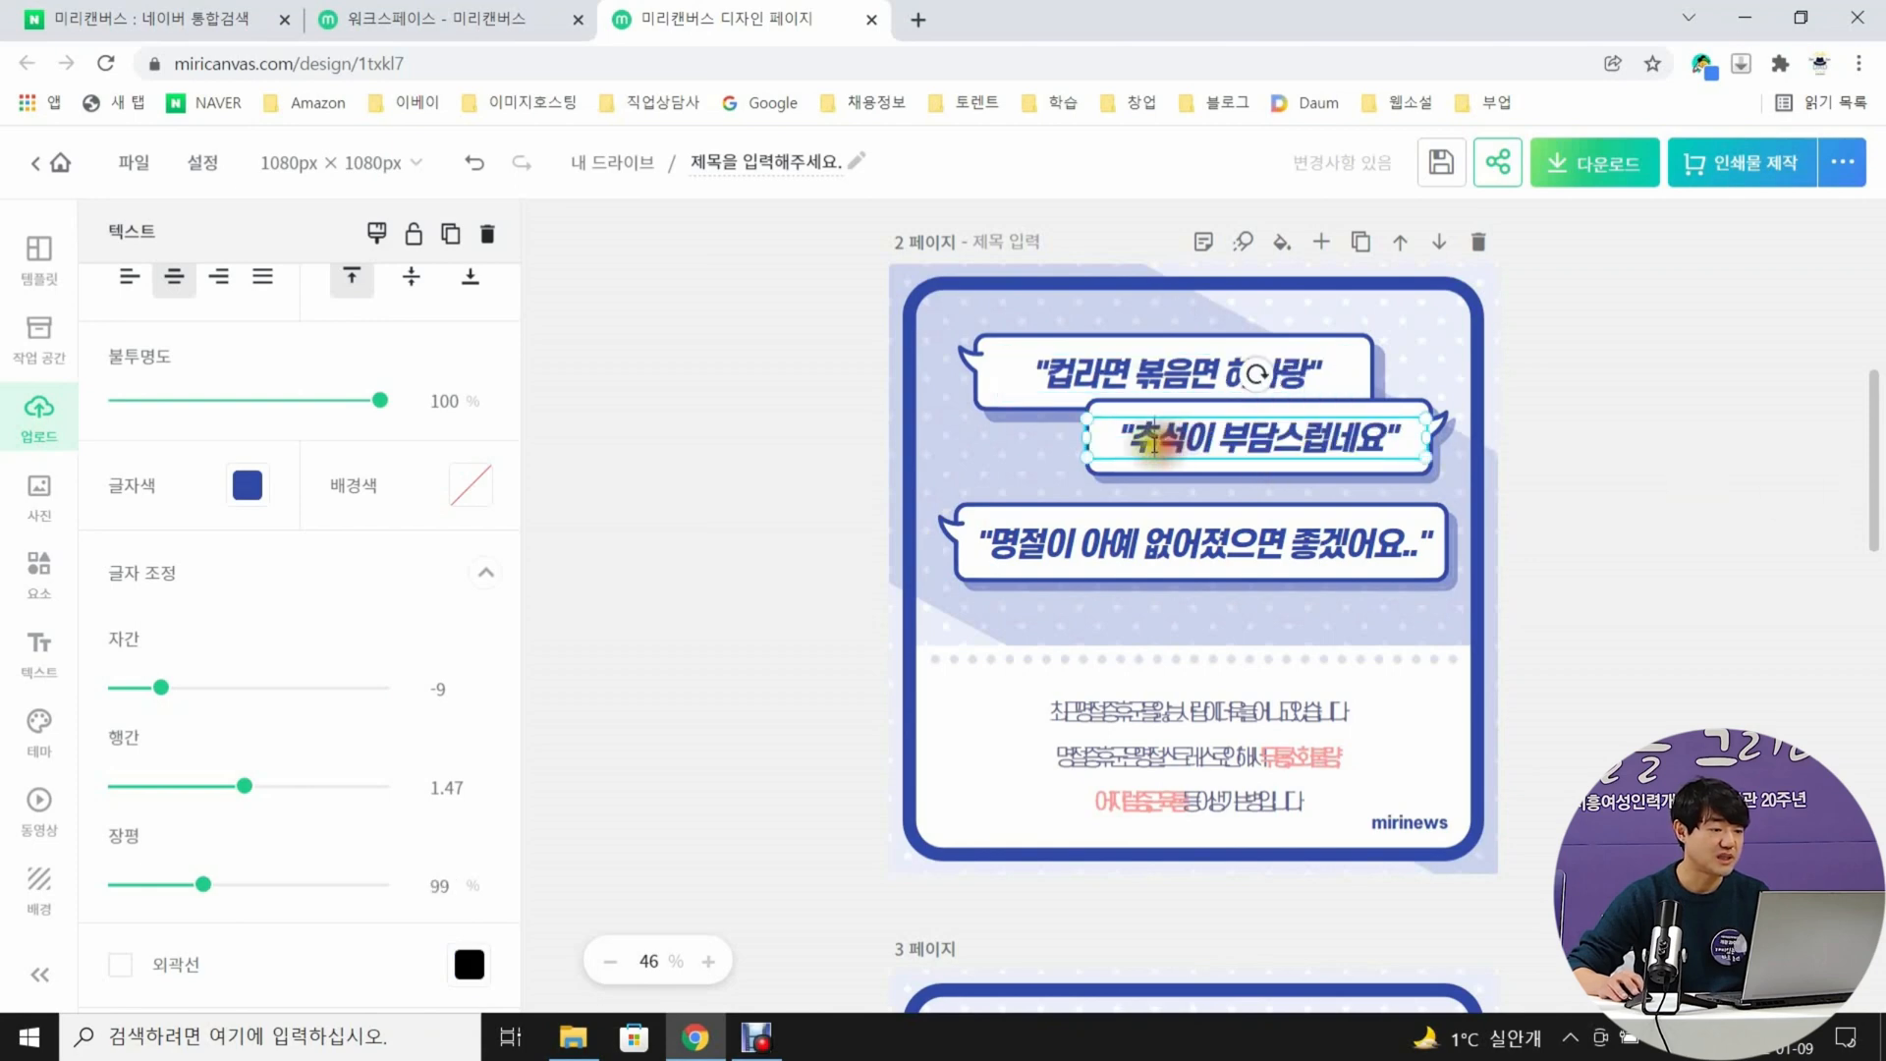
left_click_drag(1133, 440, 1396, 439)
type("달걀 2개, 모짜렐라 치즈")
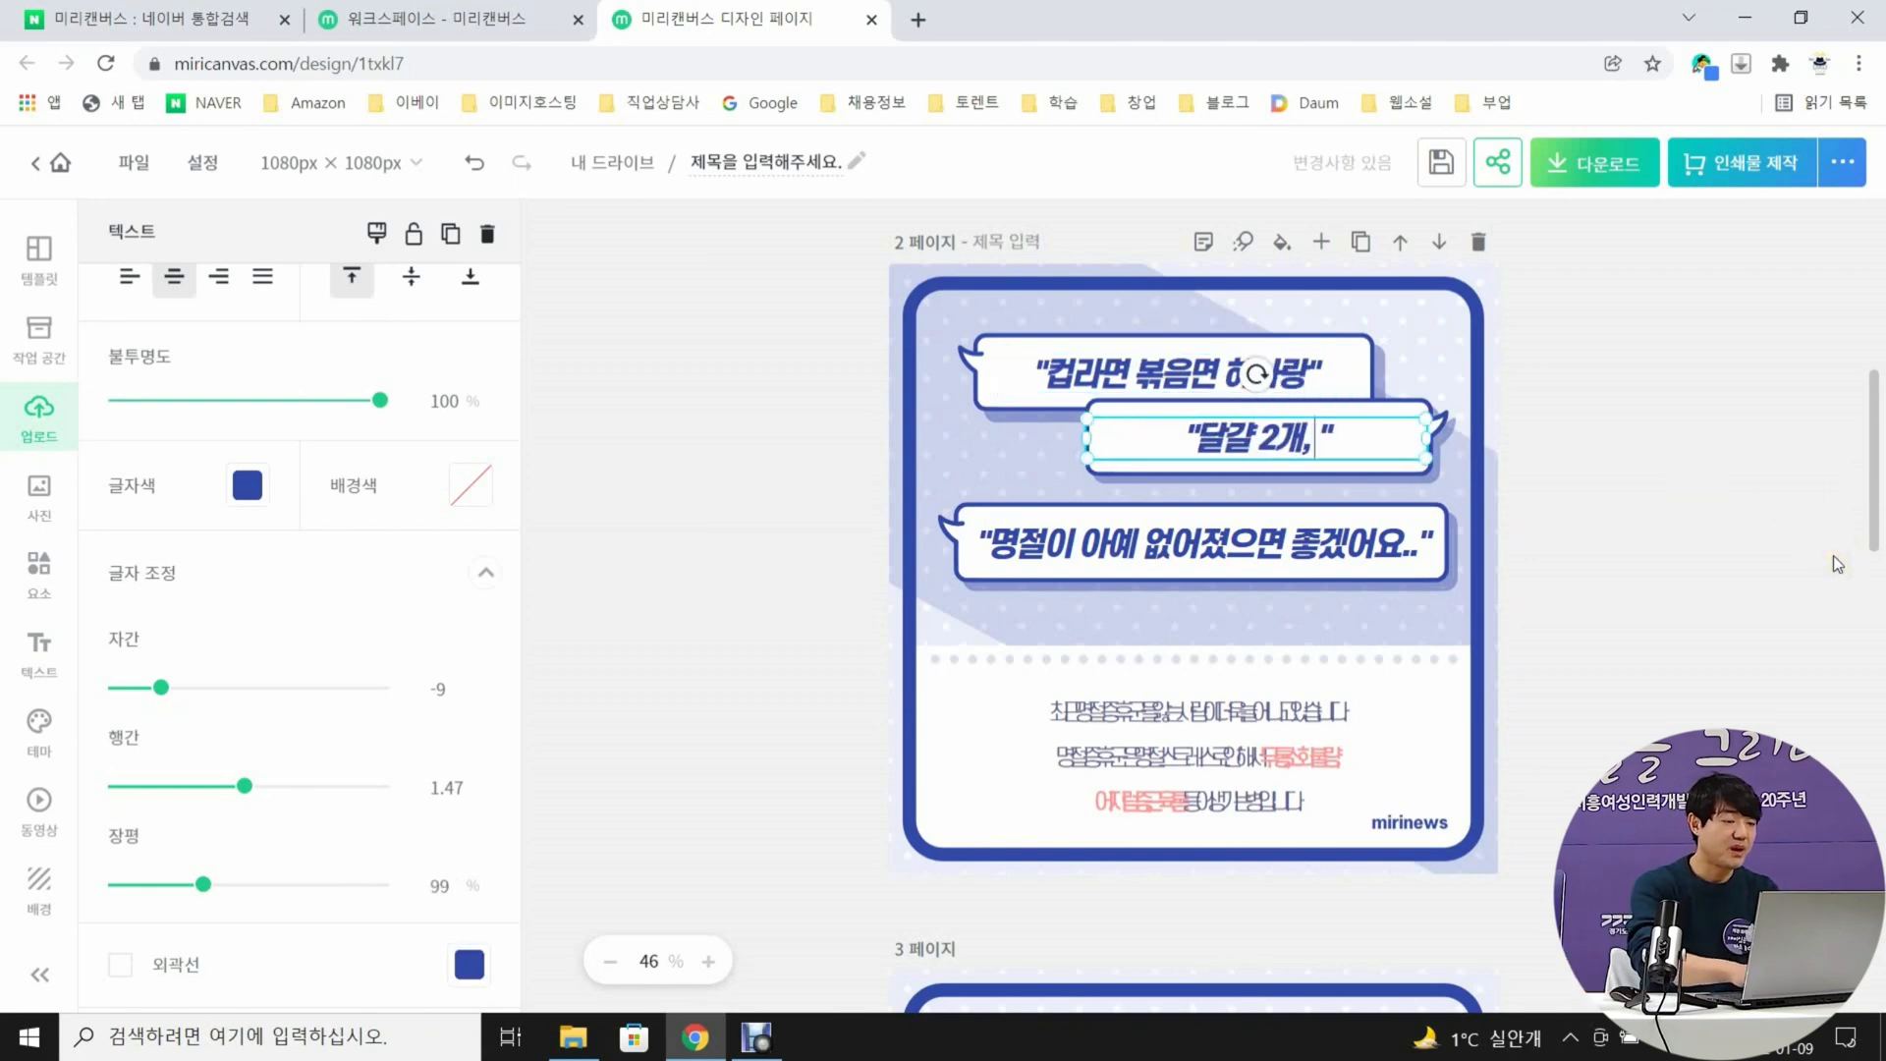
left_click(1834, 556)
Replace the quoted text in page 2's third speech bubble with "식용유랑 고추 조금이면 정말 끝!"
double_click(1193, 546)
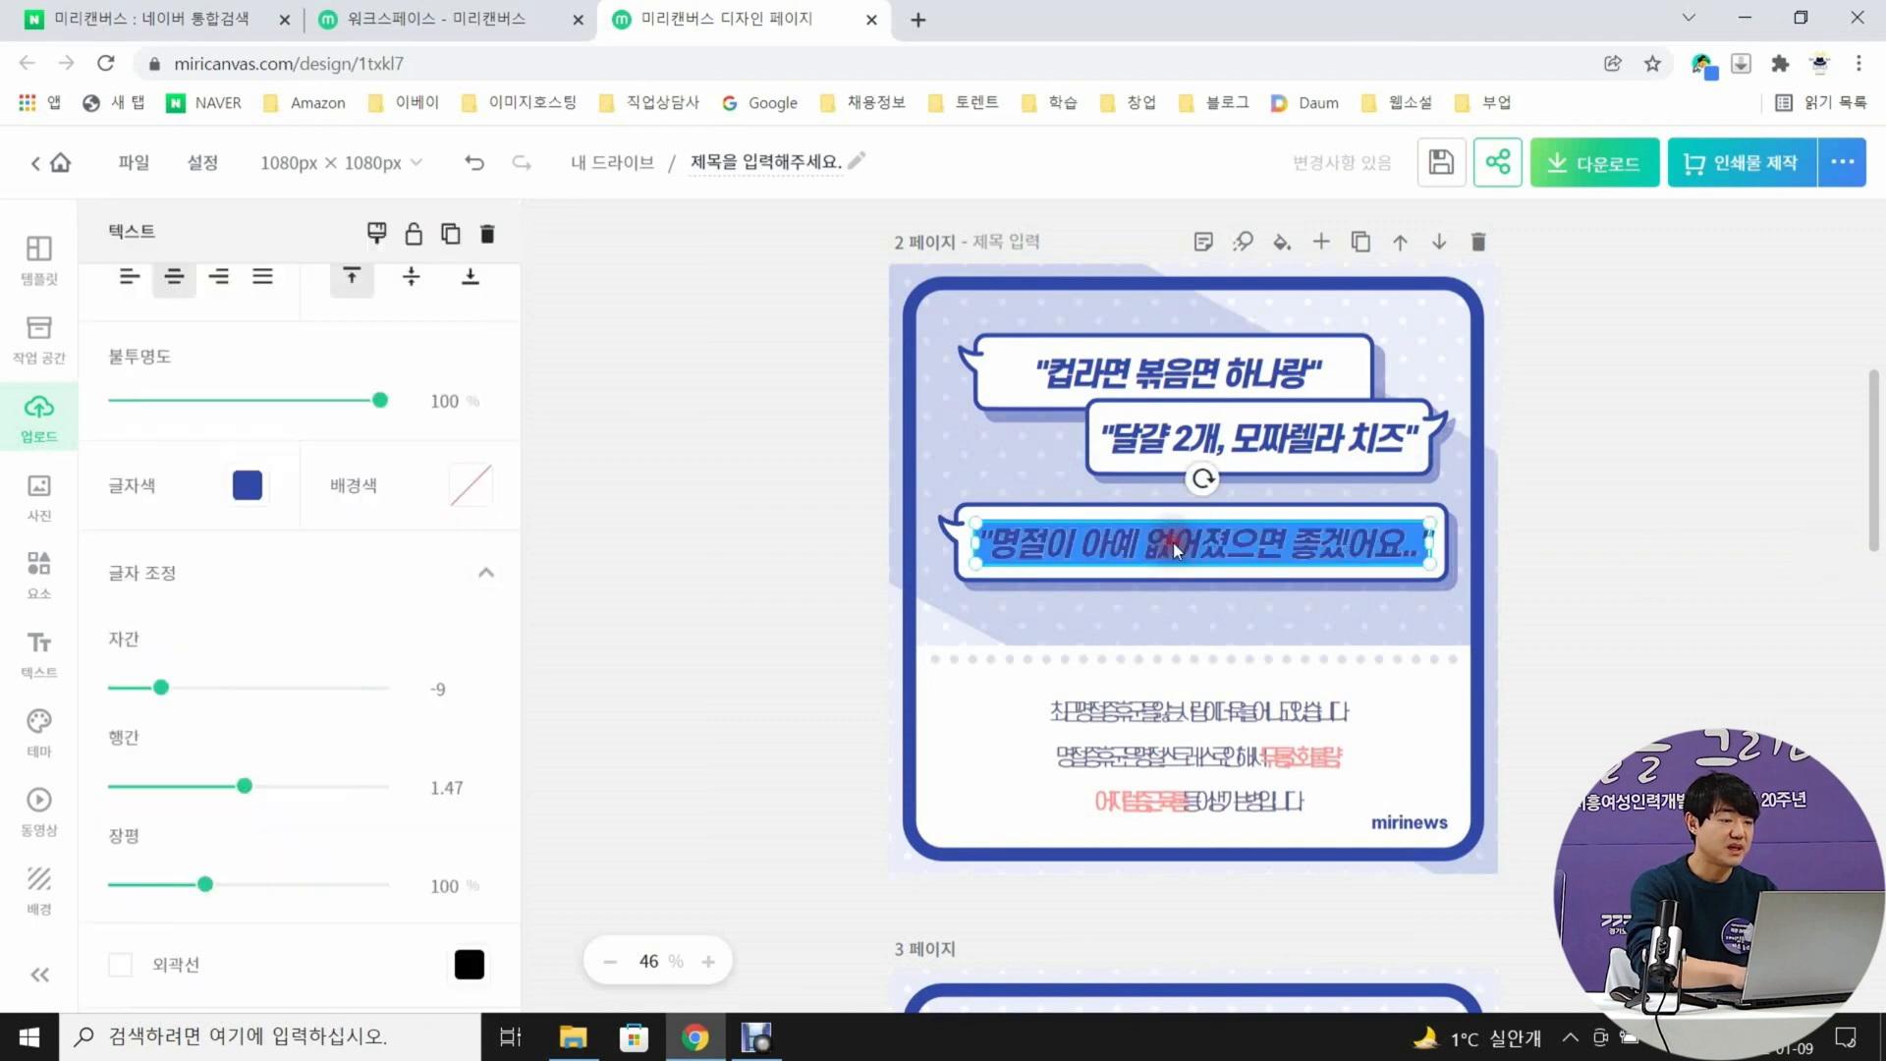
left_click_drag(986, 543, 1412, 558)
type("식용유랑 고추 조금이면 ")
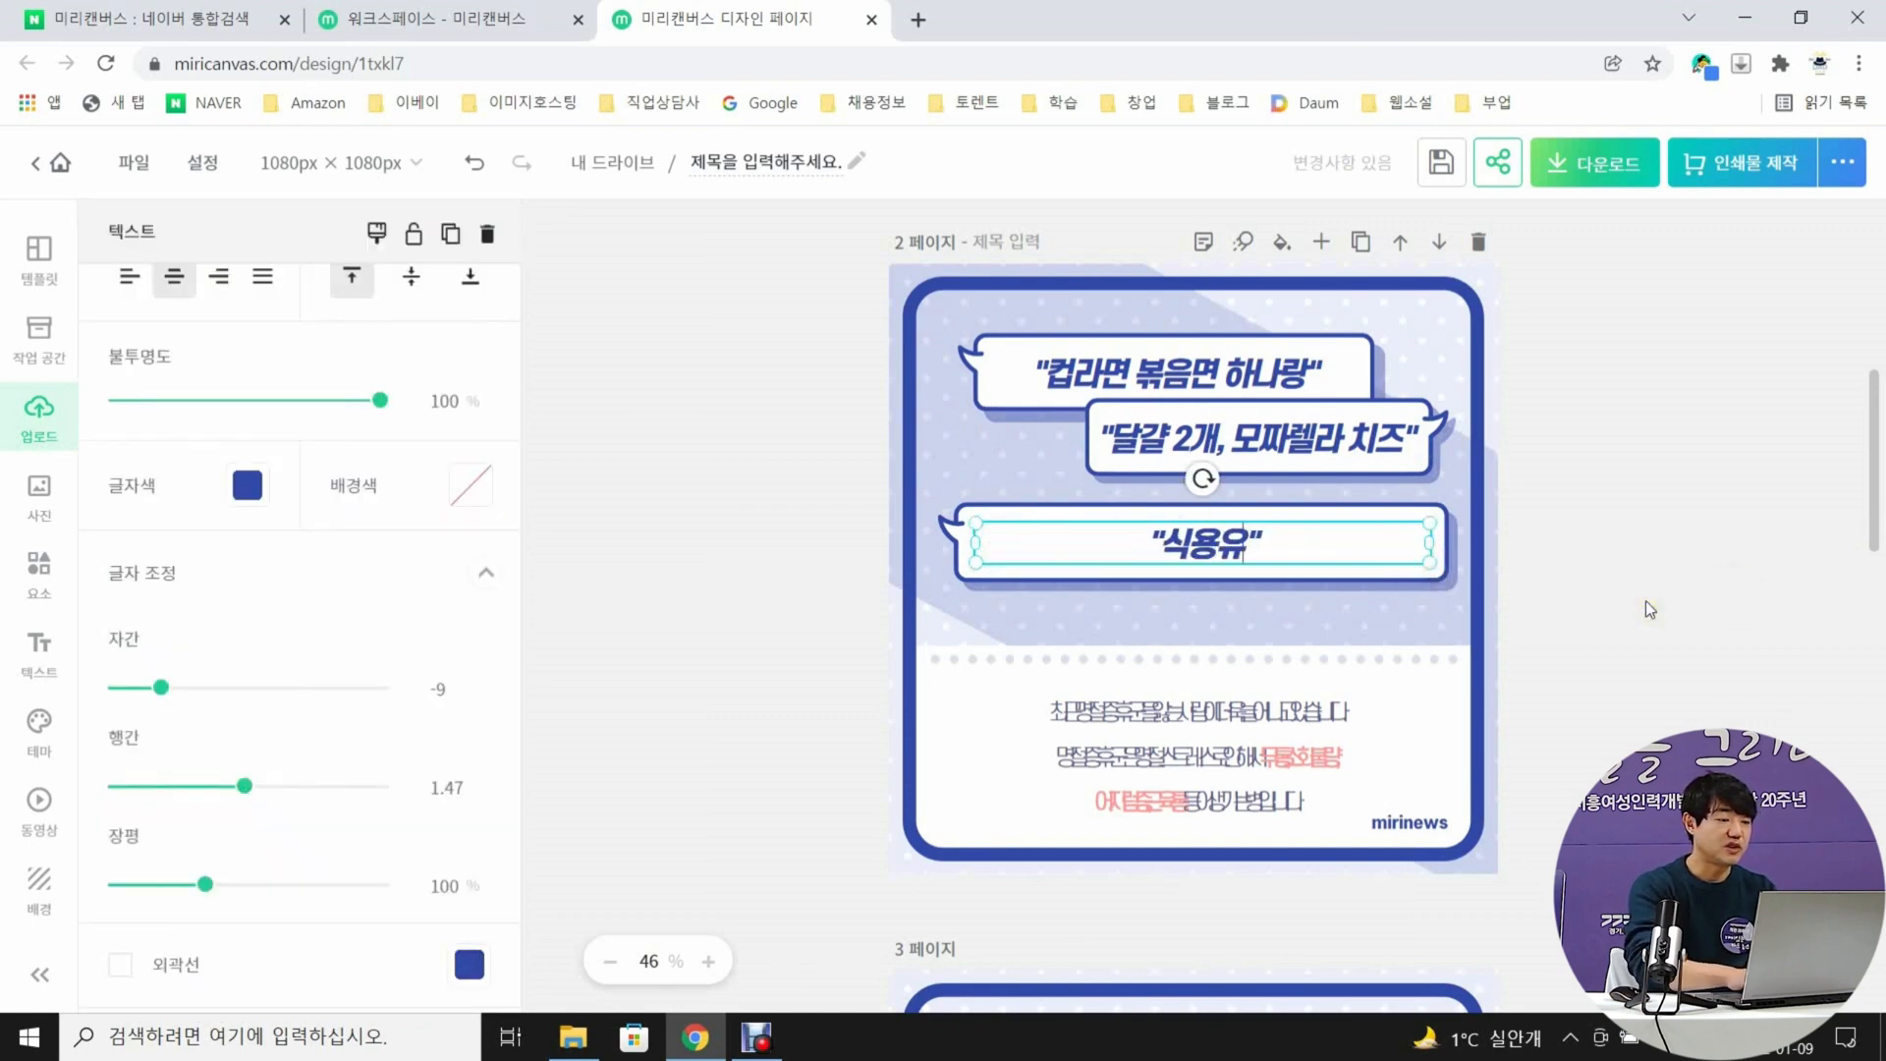
type("정말 끝!")
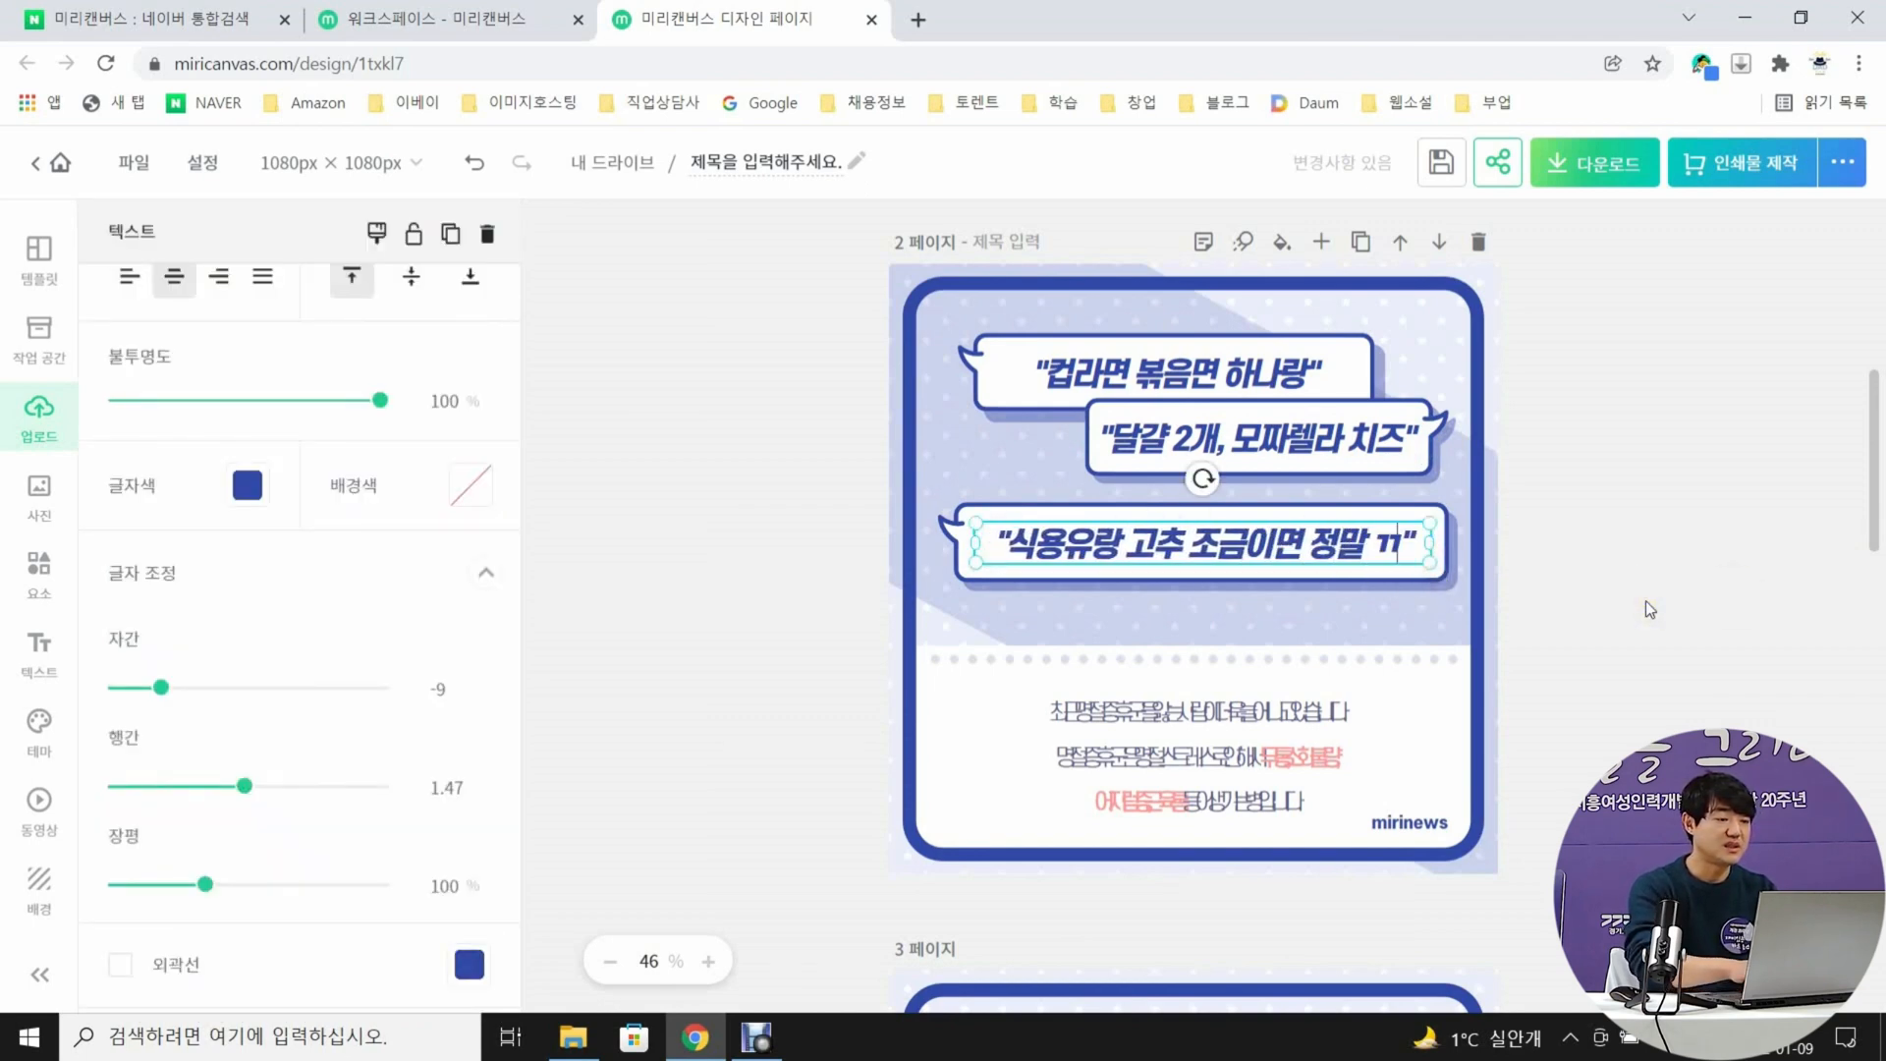
left_click(1646, 600)
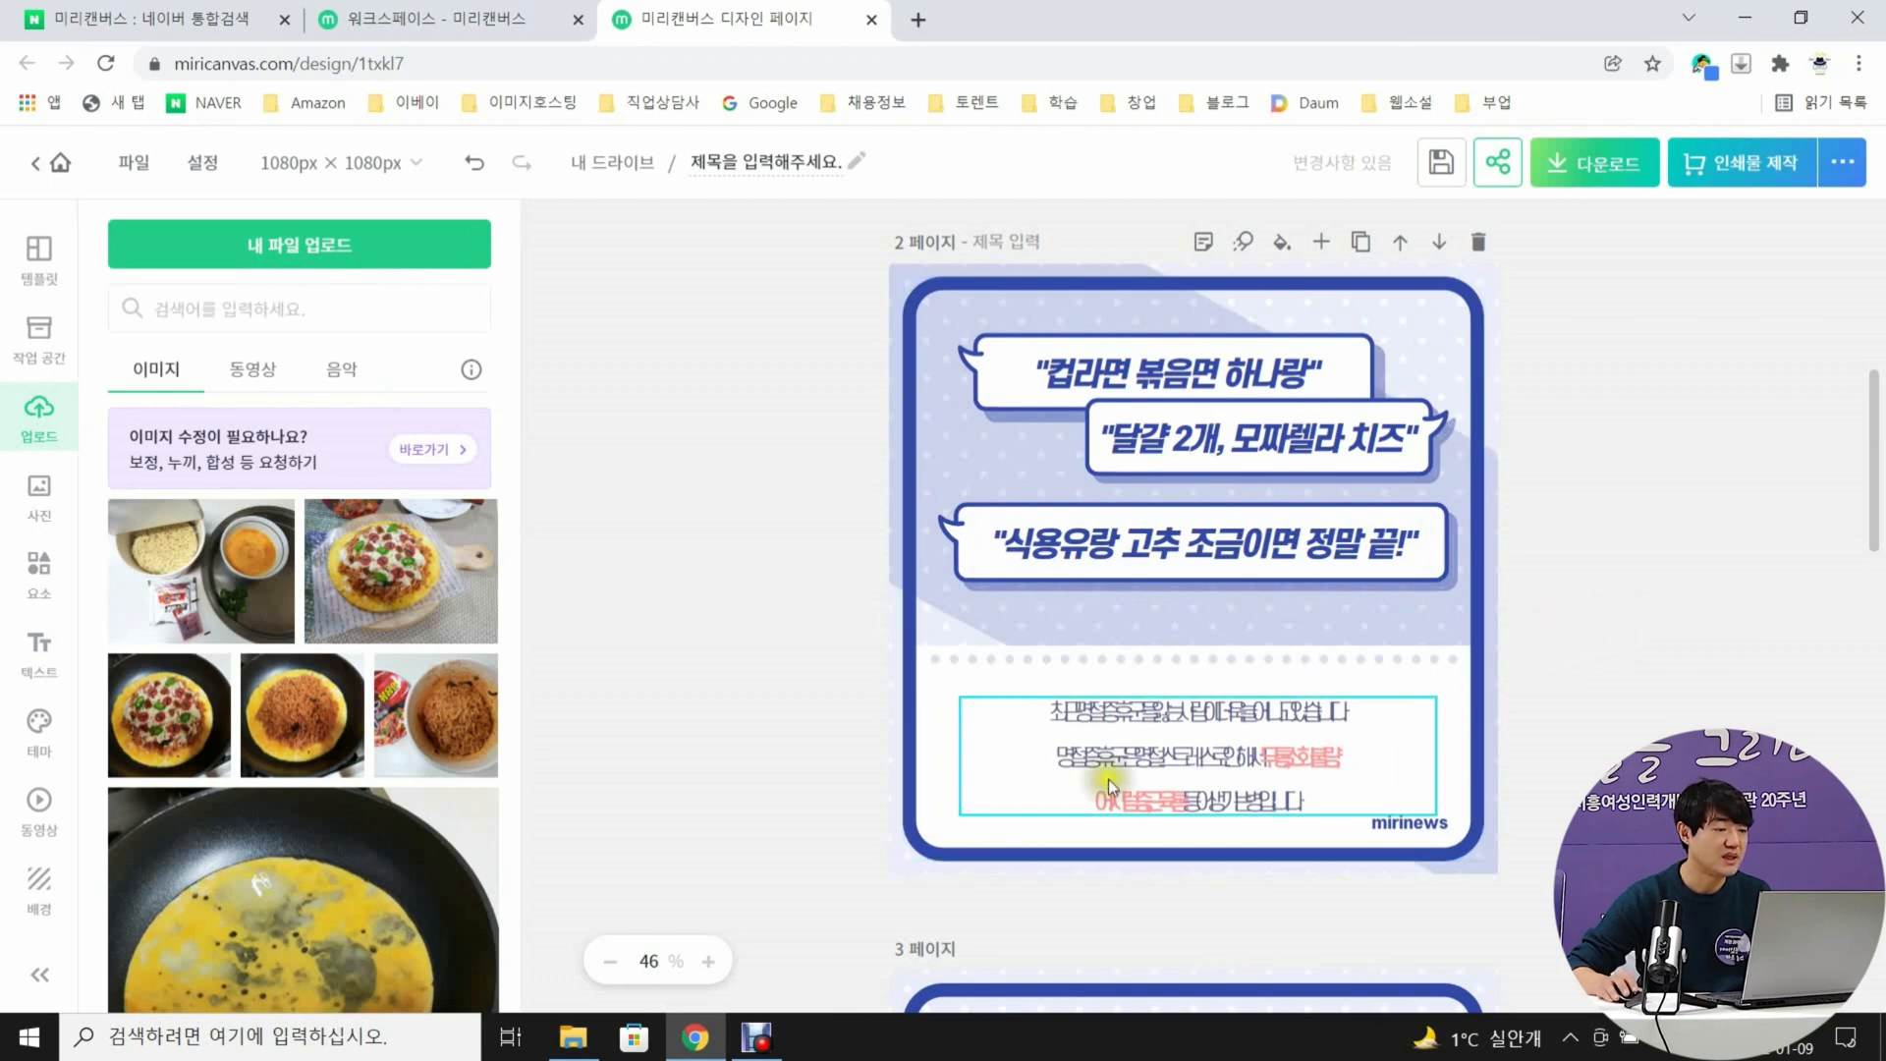
Delete the body paragraph below the dotted line on page 2
left_click(1012, 706)
key("Delete")
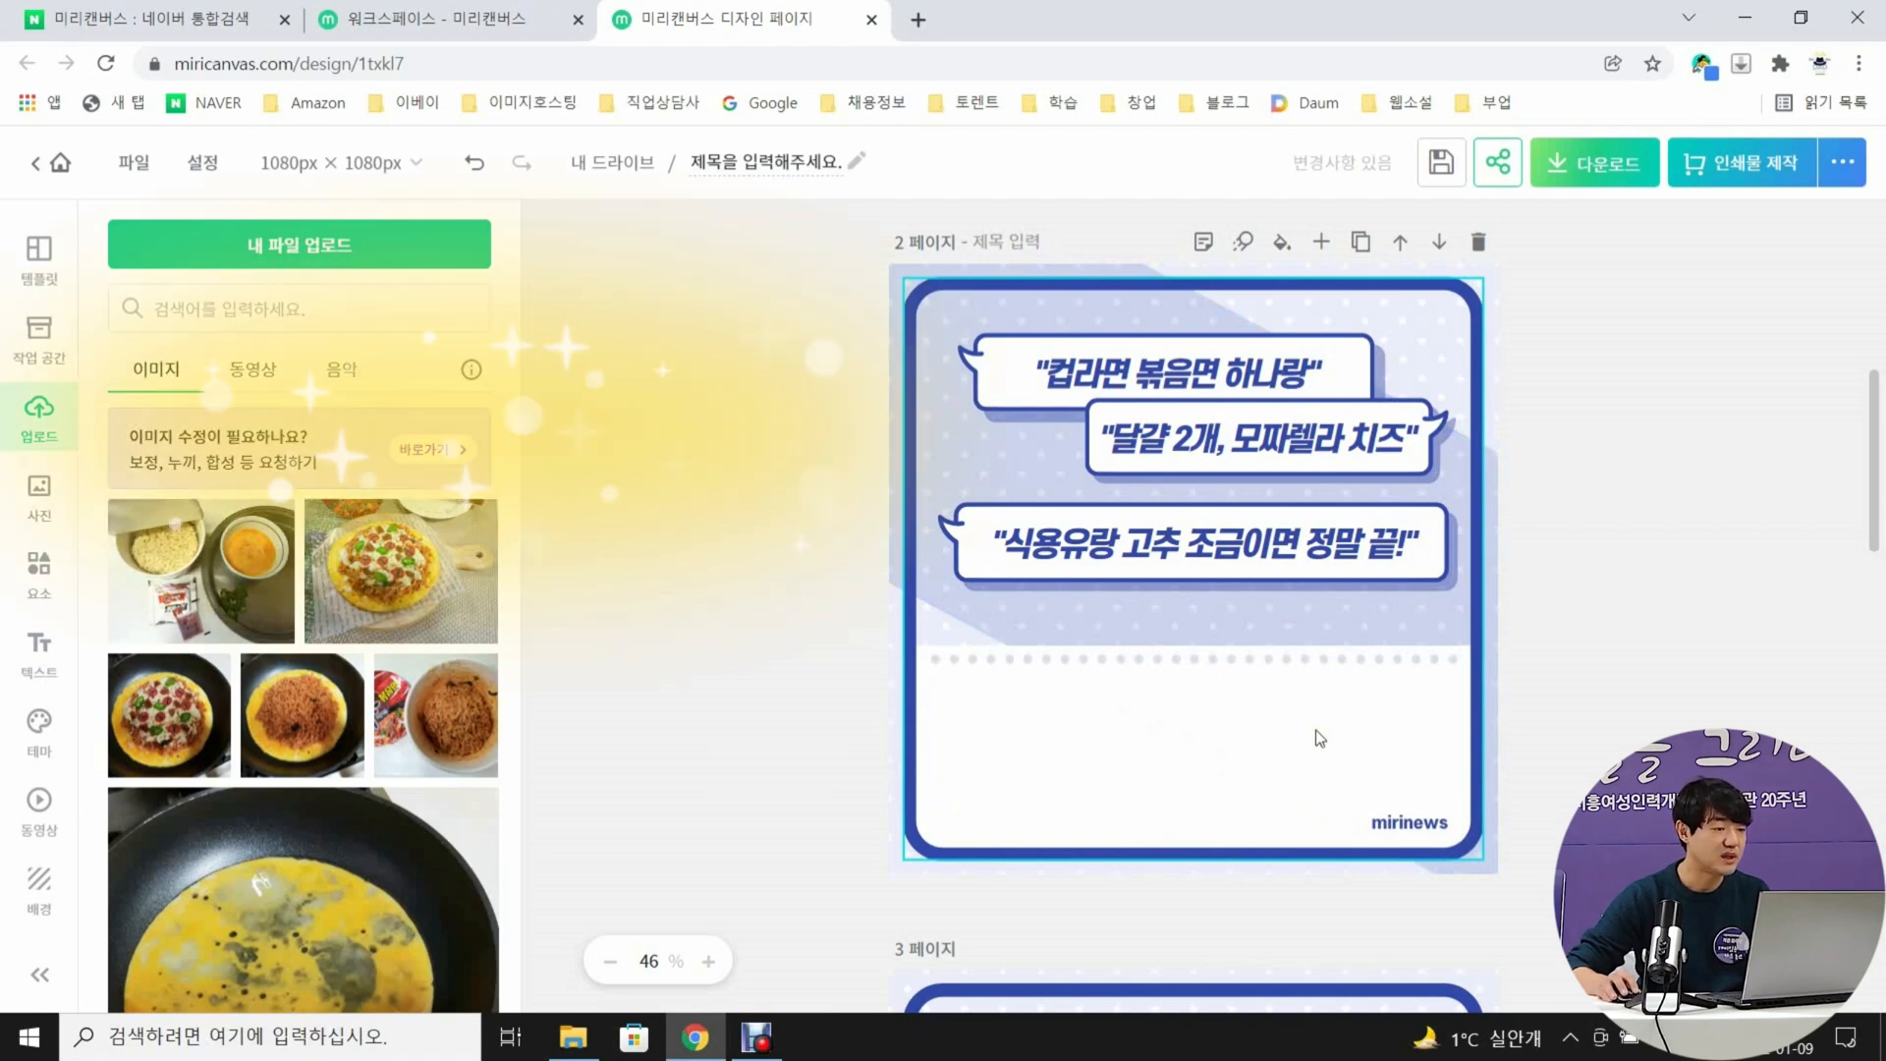
Try moving page 2's blue frame aside to reach the white box behind it and stretch the box upward
left_click(1140, 738)
left_click(1069, 747)
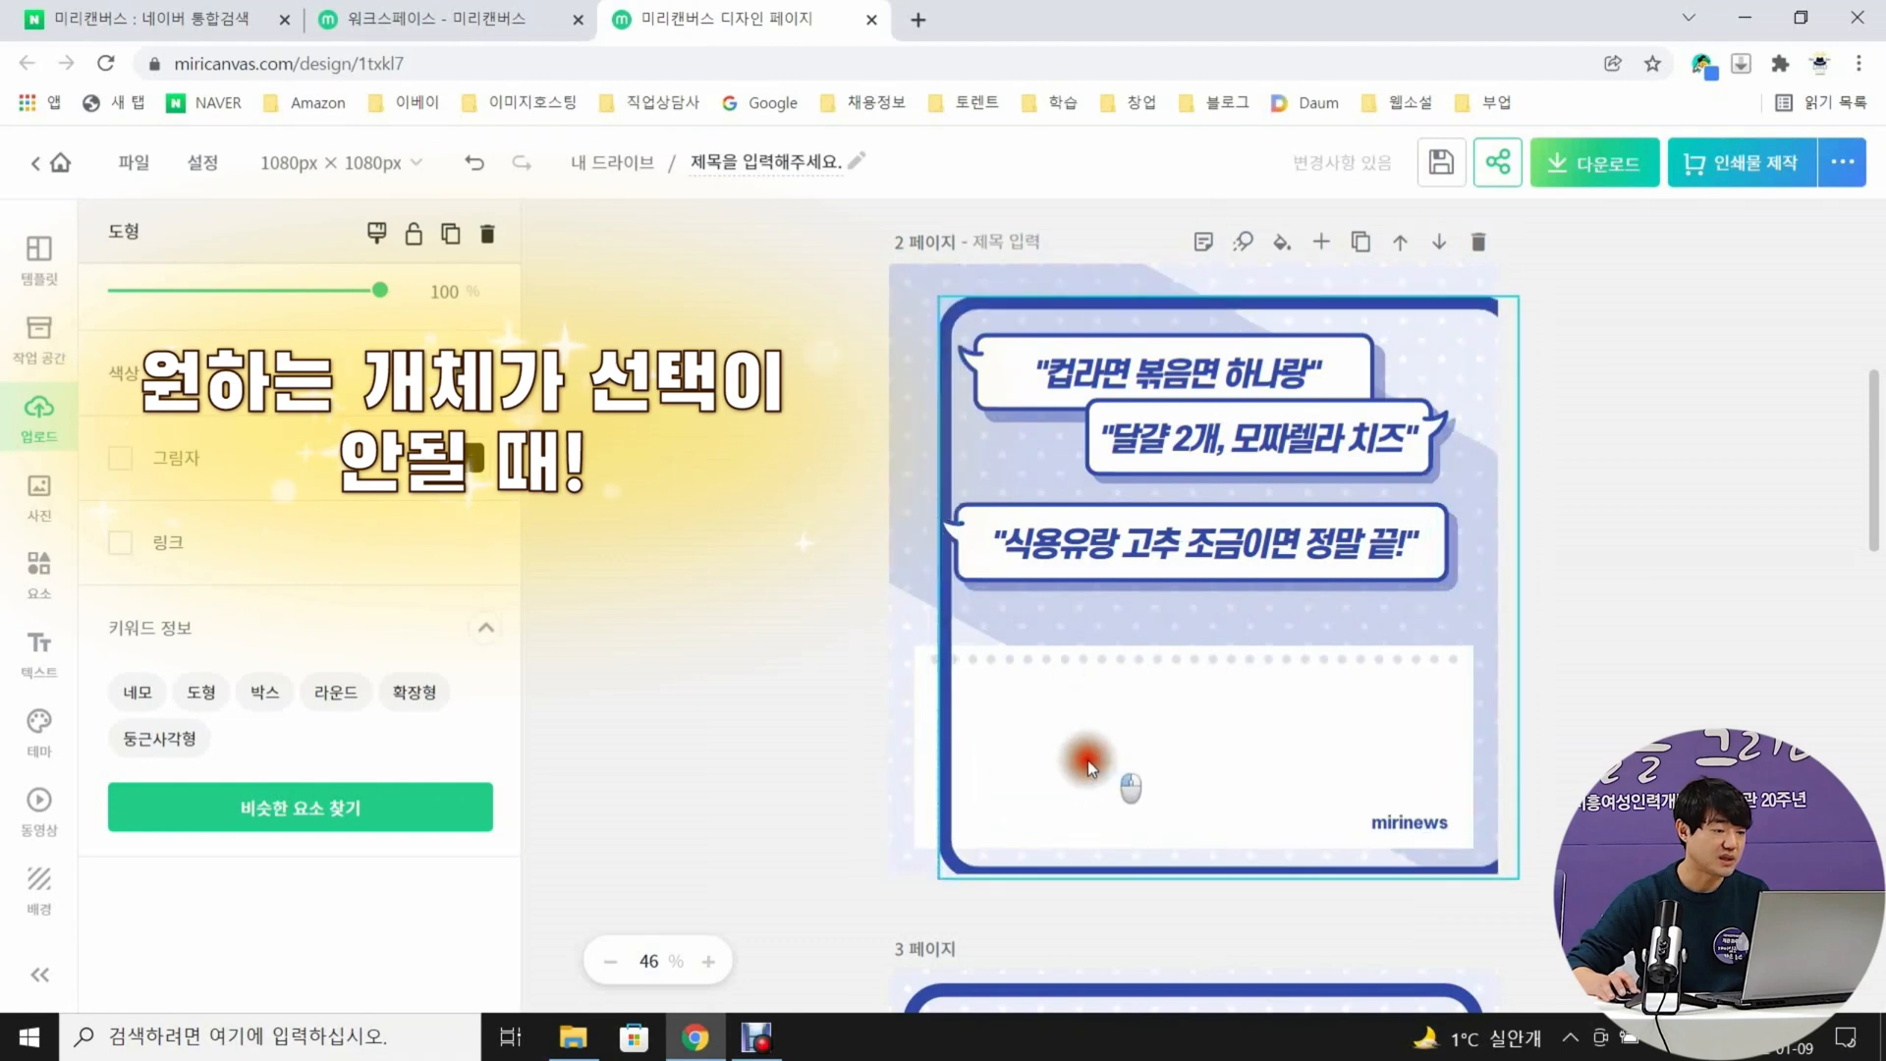
left_click(1069, 743)
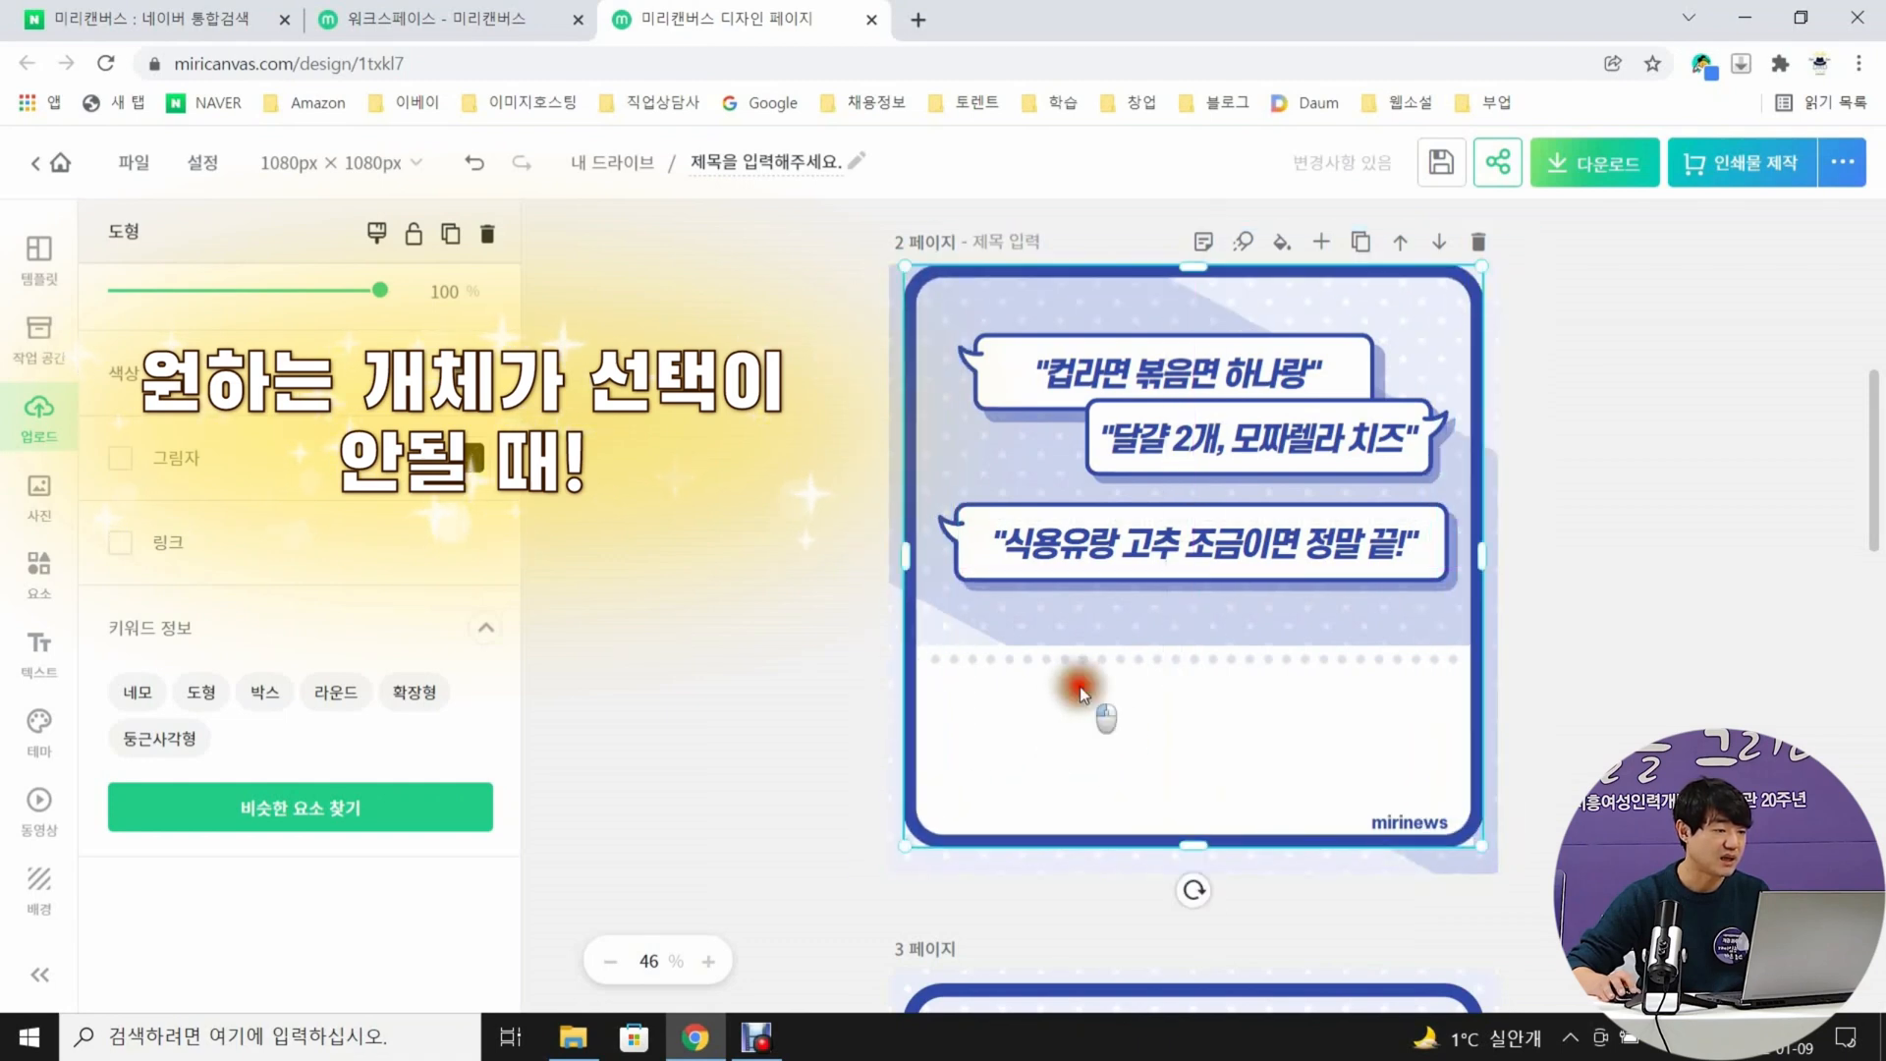
left_click(1092, 699)
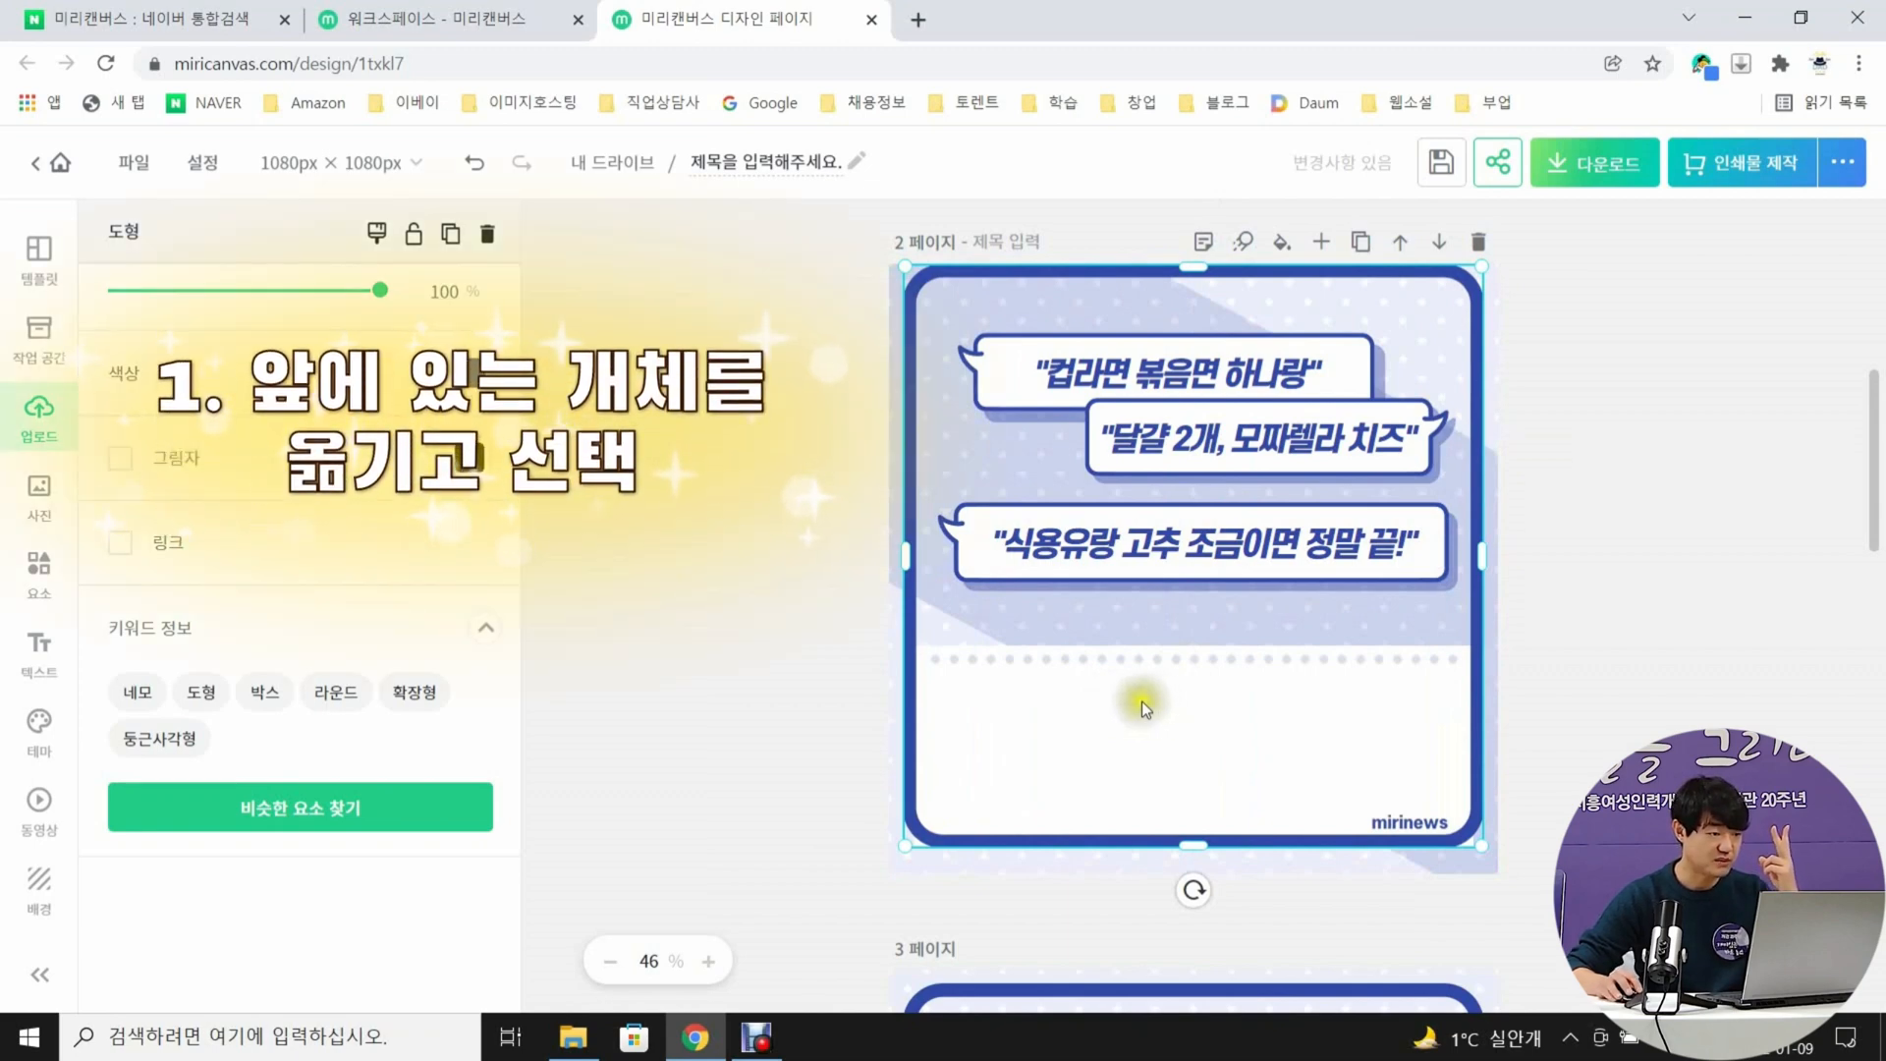
left_click(1152, 703)
left_click_drag(1151, 703, 1337, 703)
left_click(1041, 715)
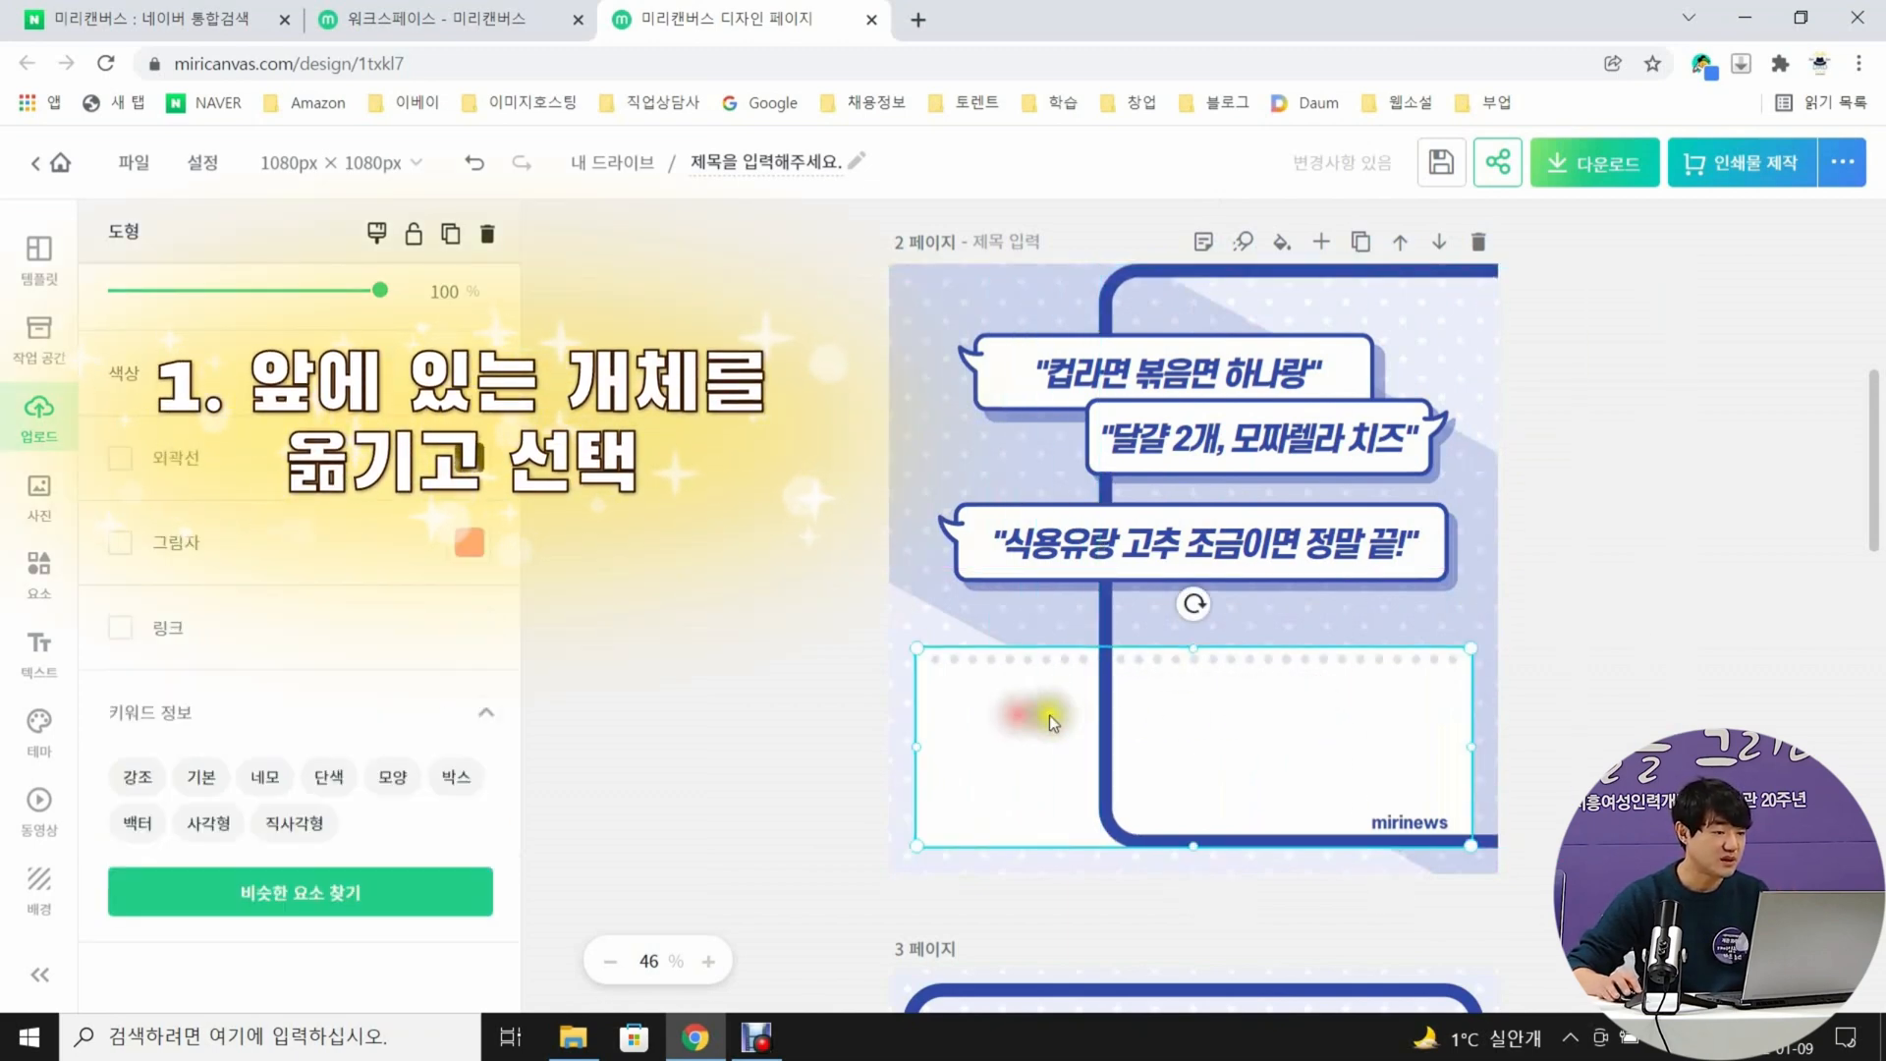
left_click_drag(1195, 648, 1207, 585)
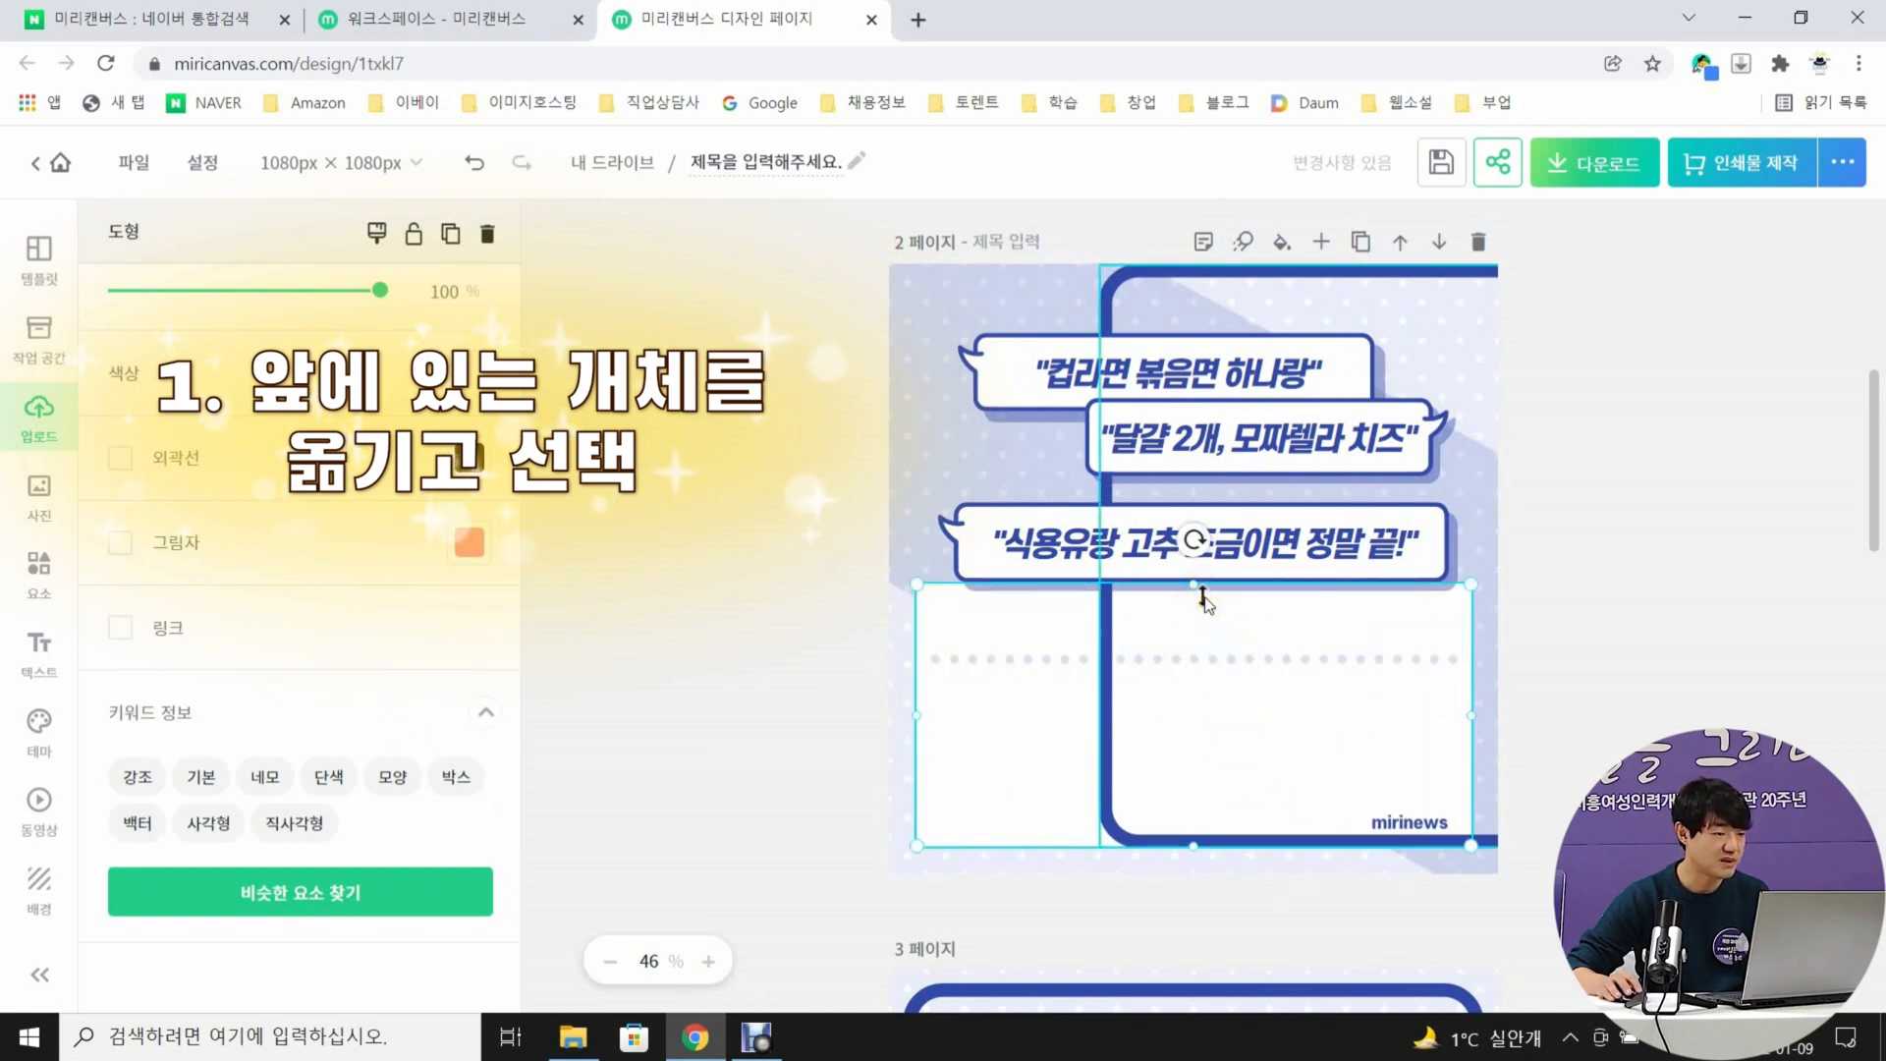
key("ctrl+z")
key("ctrl+z")
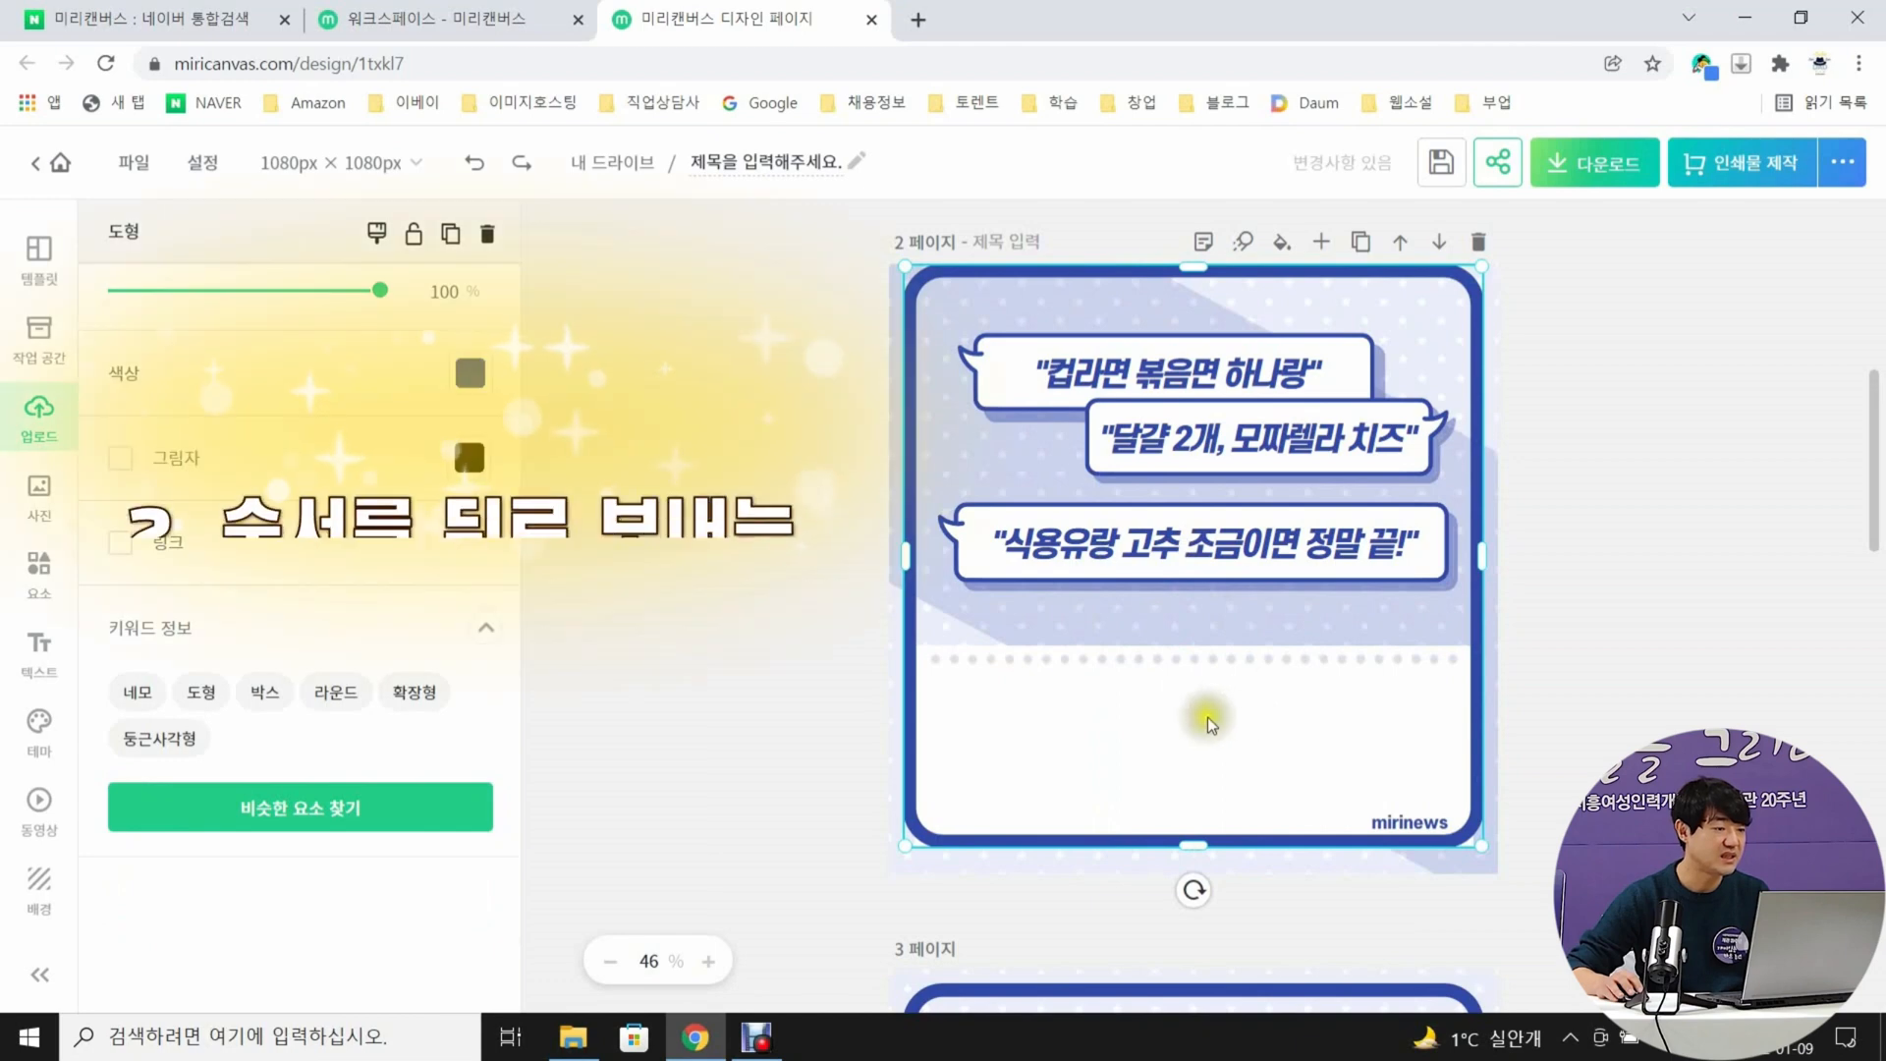
Send page 2's blue rounded frame to the very back (맨 뒤로)
left_click(738, 738)
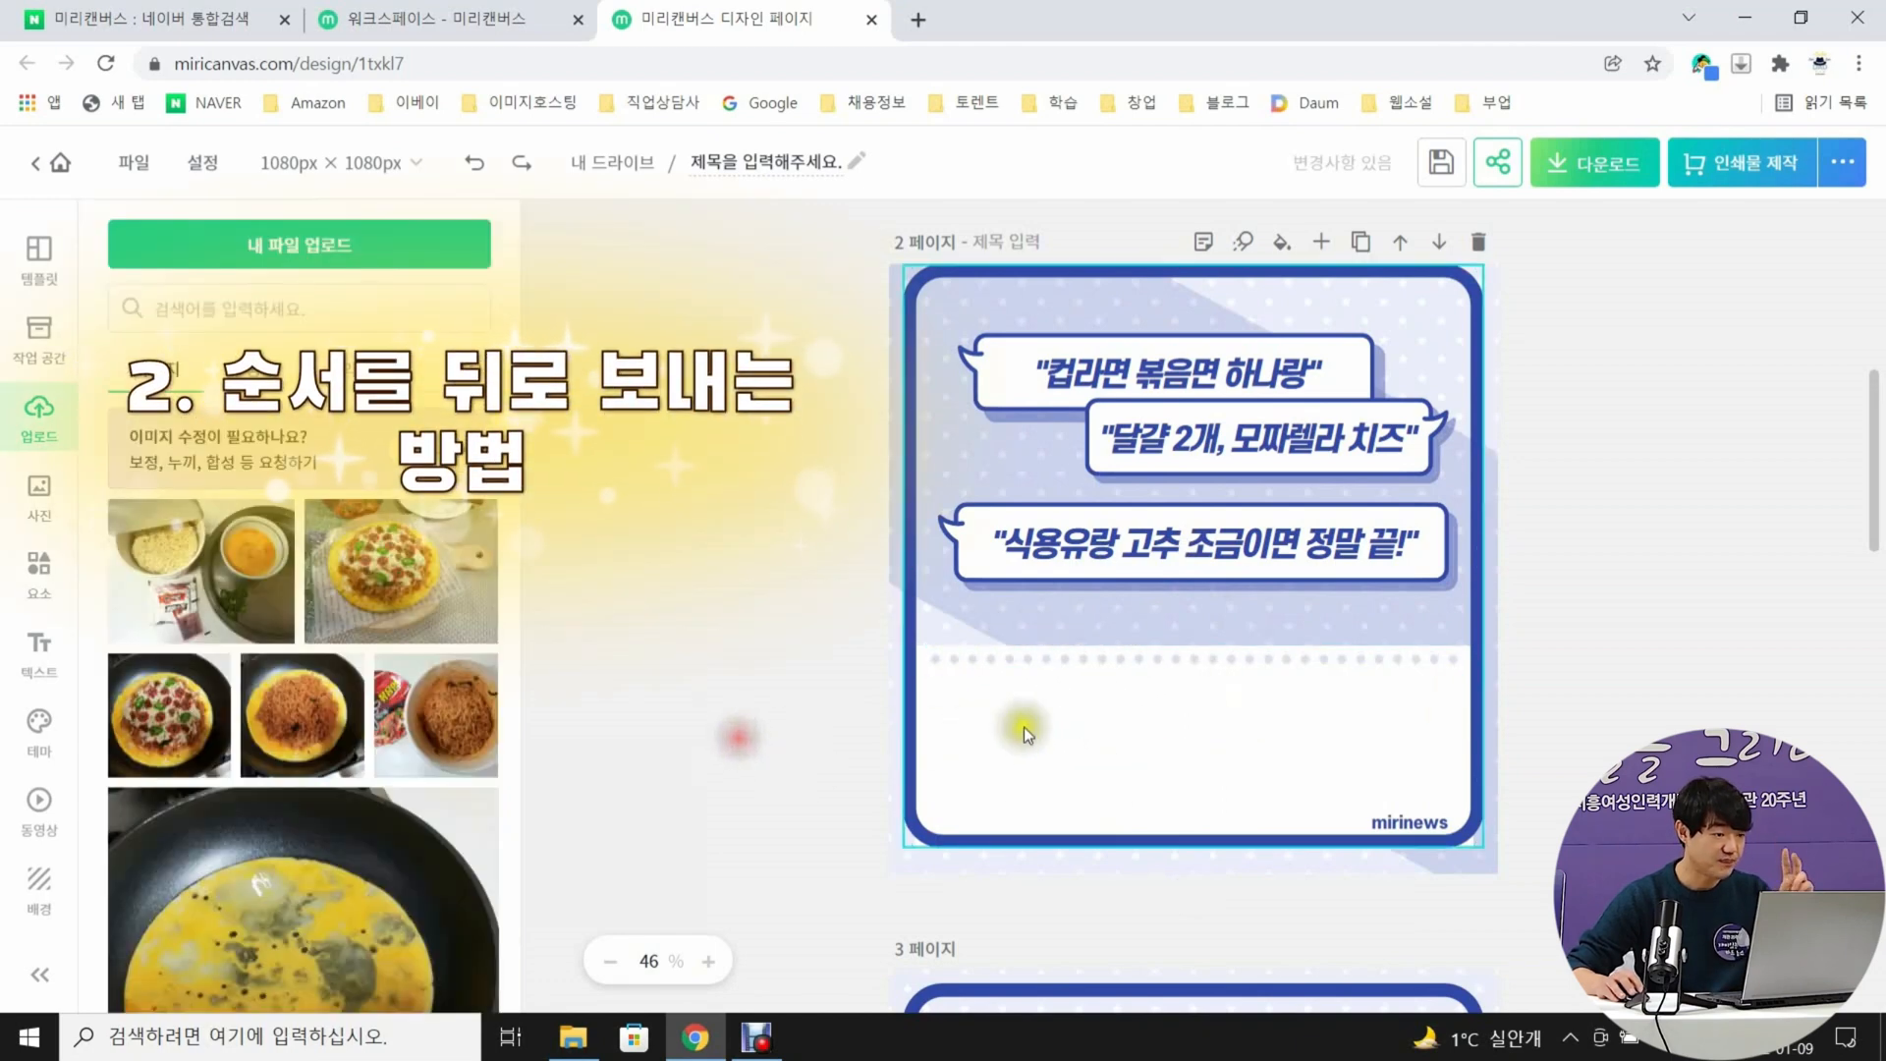
left_click(1028, 727)
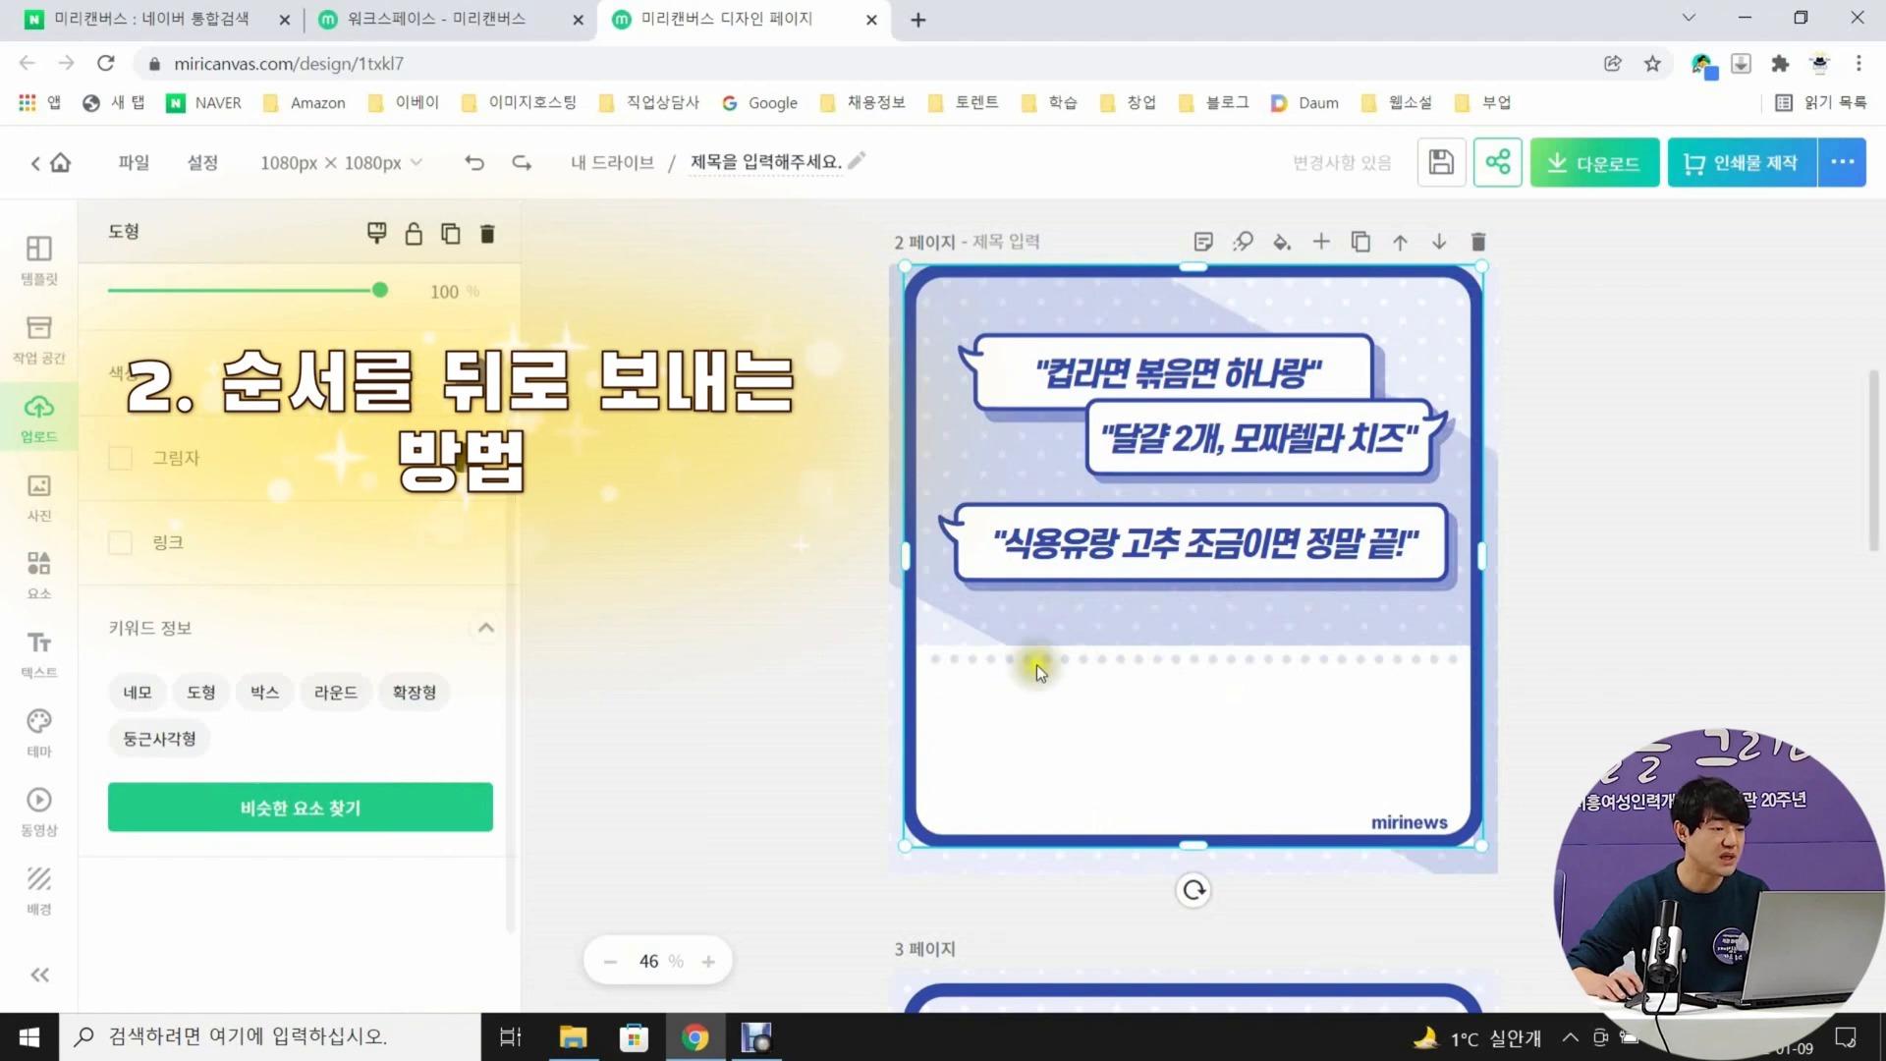
scroll(463, 565, "up", 2)
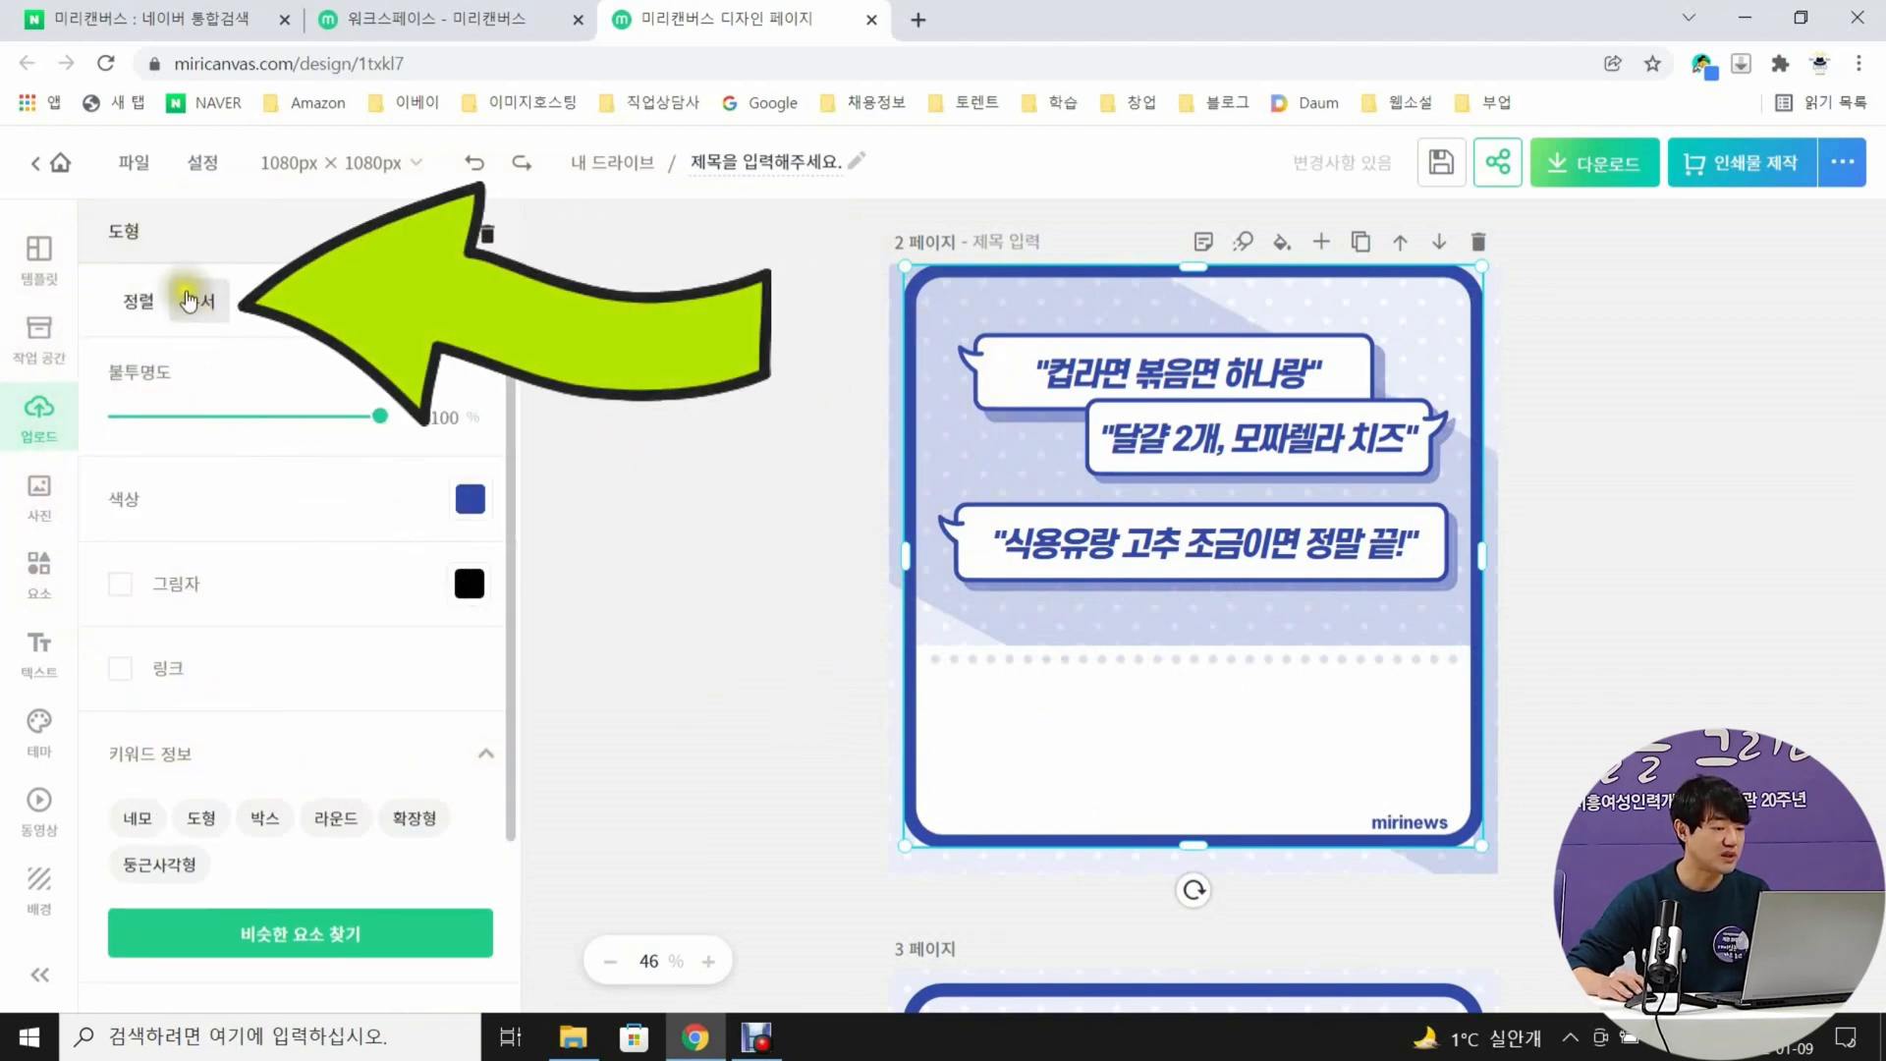
left_click(195, 306)
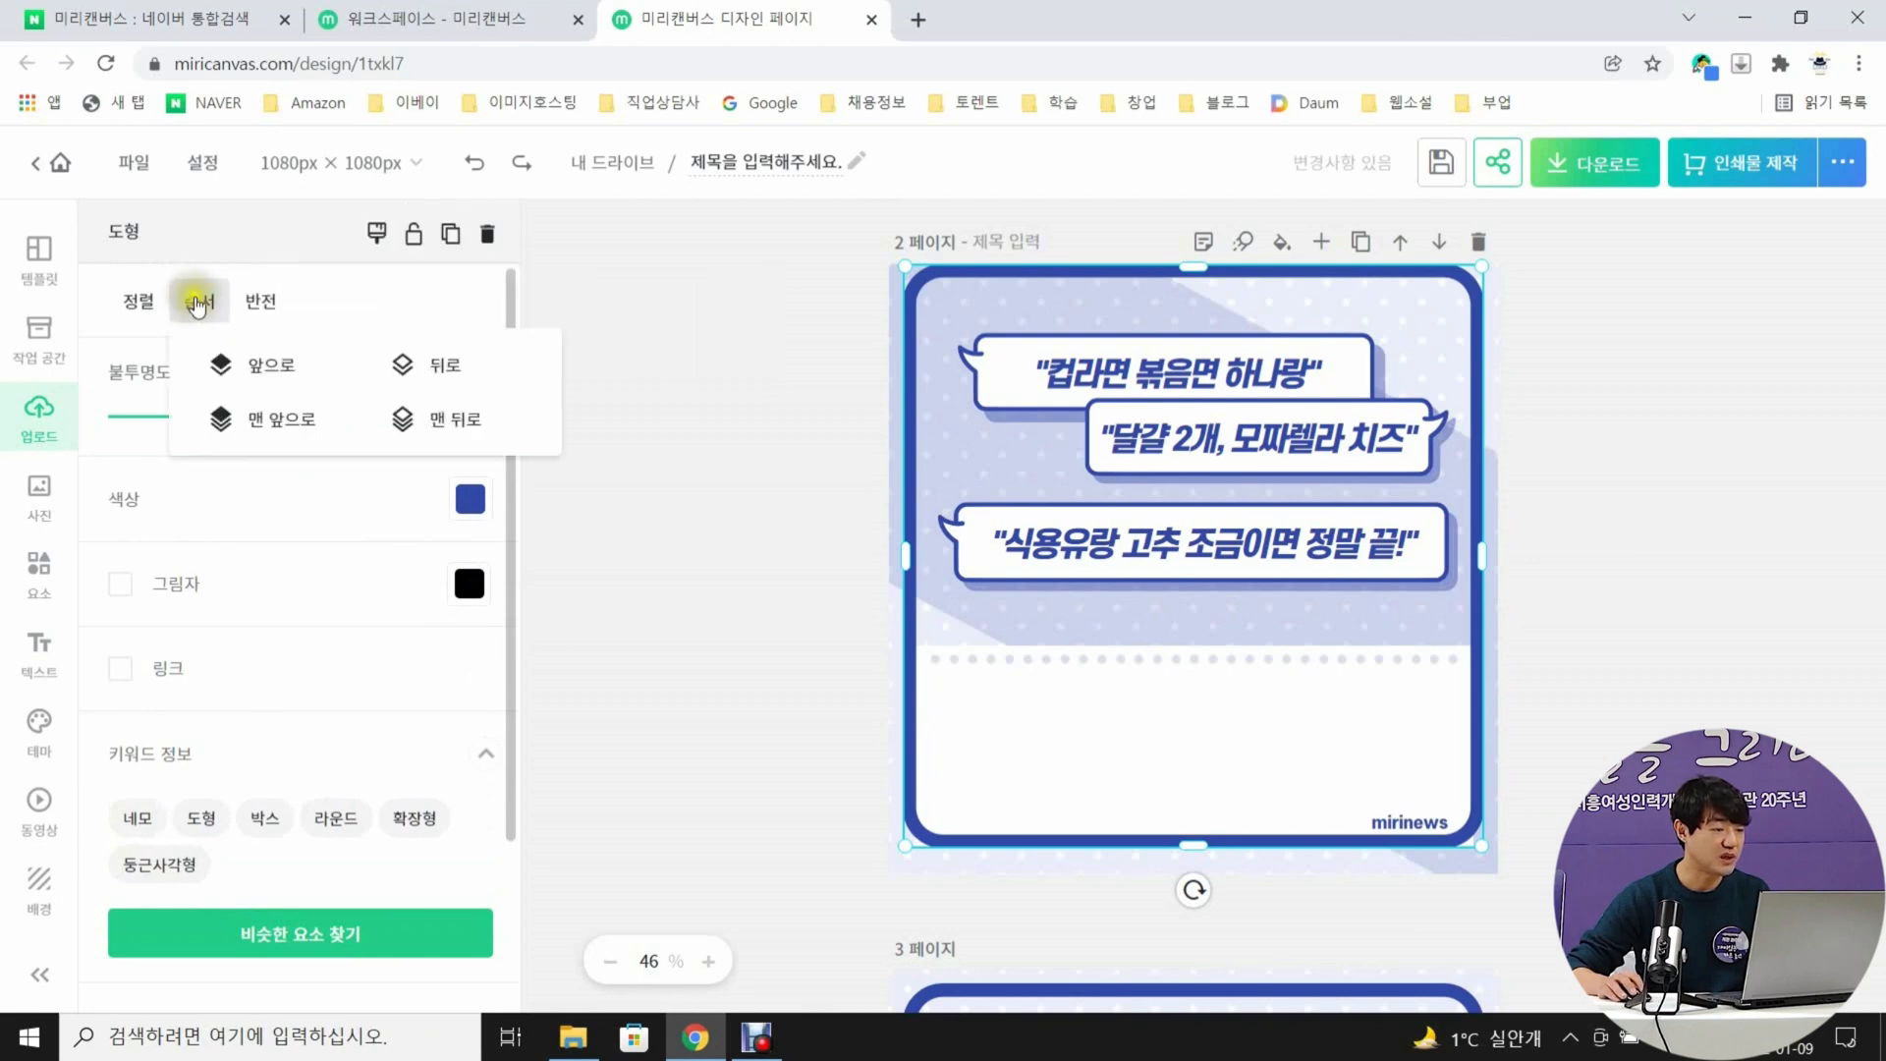
left_click(444, 420)
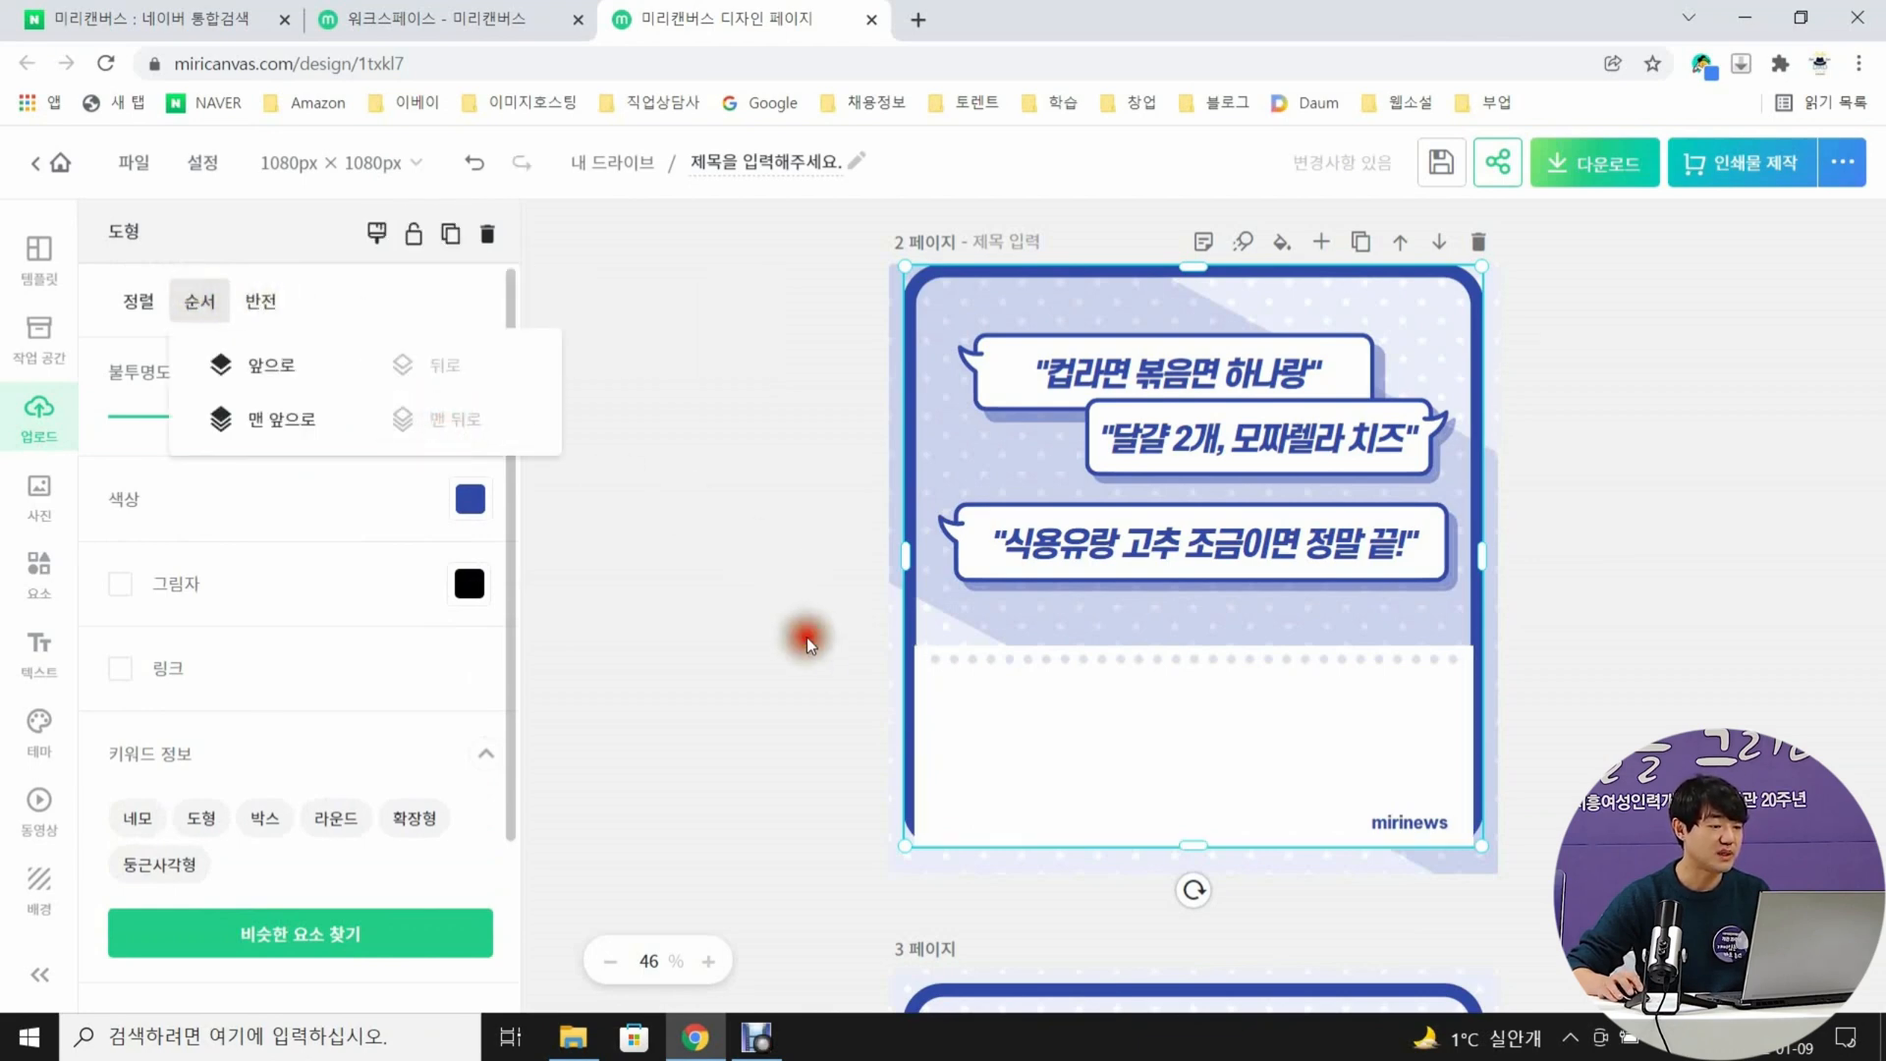
Stretch page 2's white box upward to just below the third speech bubble and raise the dotted line to its upper edge
left_click(1081, 703)
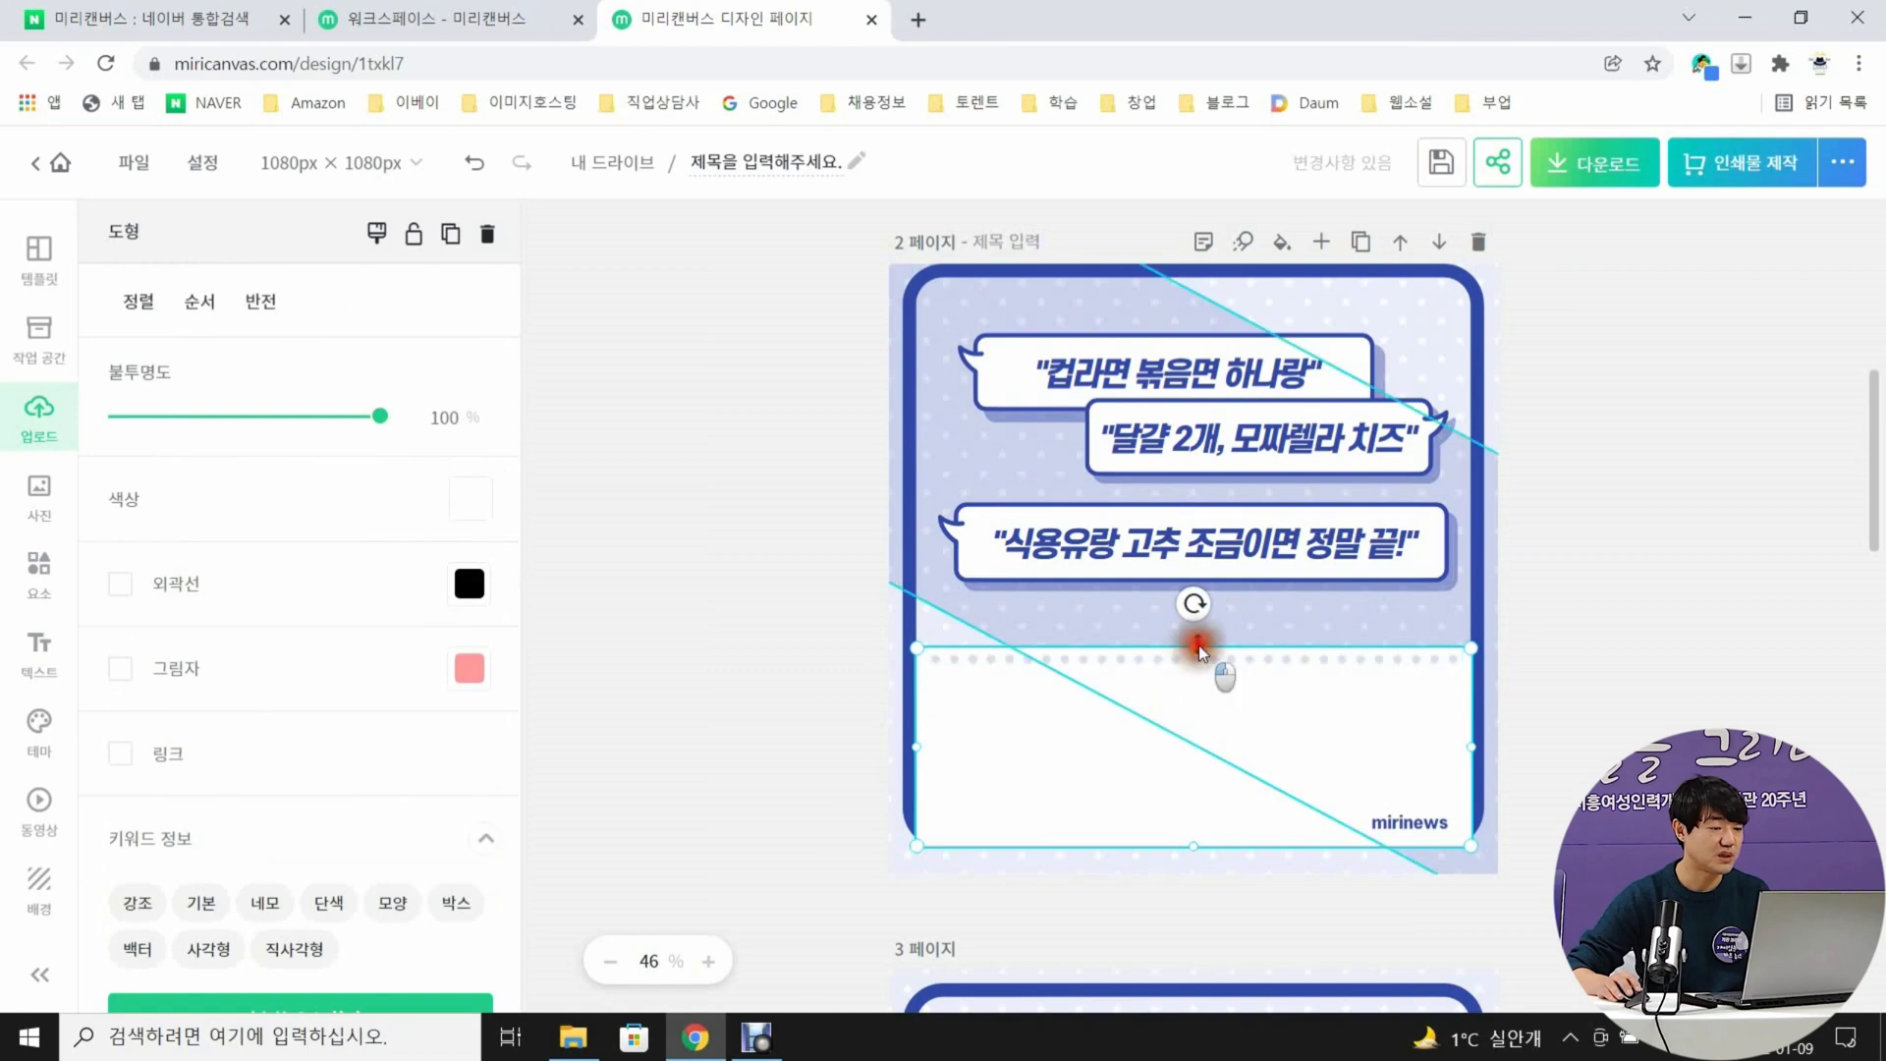
left_click_drag(1196, 649, 1200, 602)
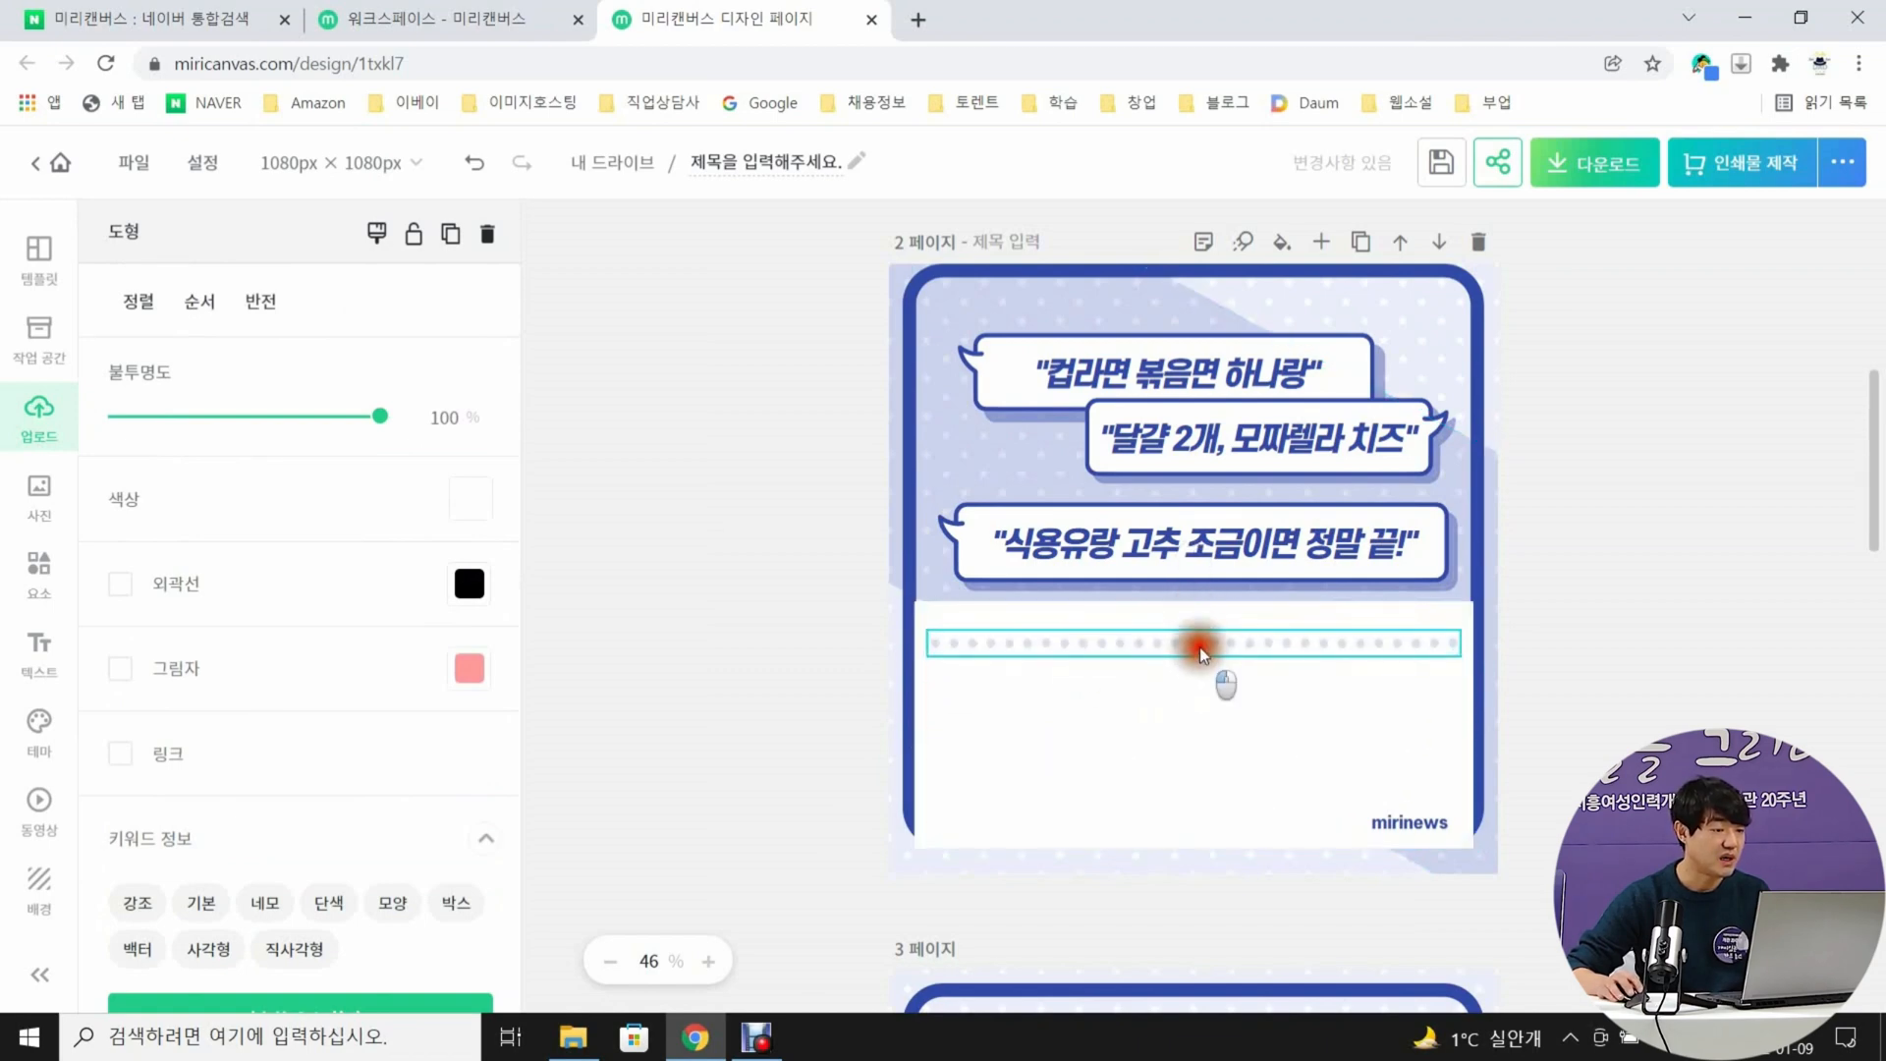
key("ctrl+z")
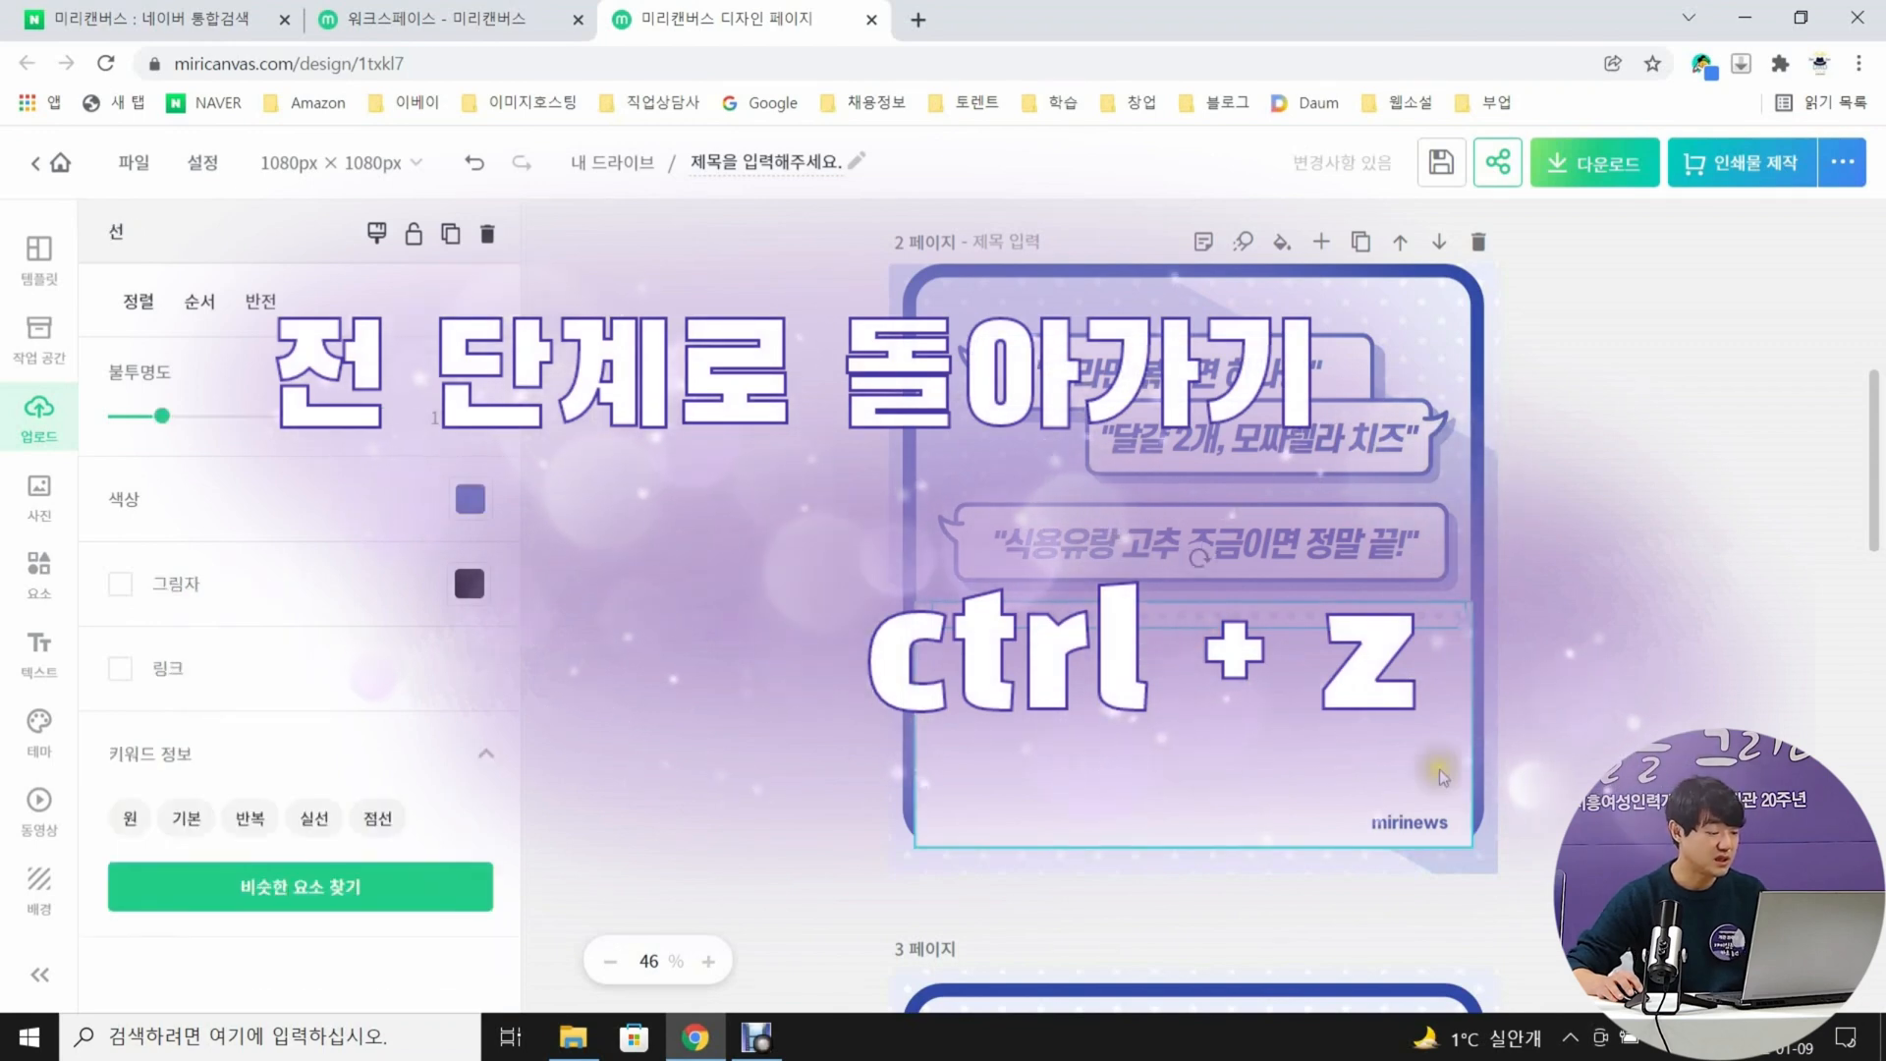
Bring page 2's blue frame back in front of the white box
left_click(1533, 778)
left_click(912, 724)
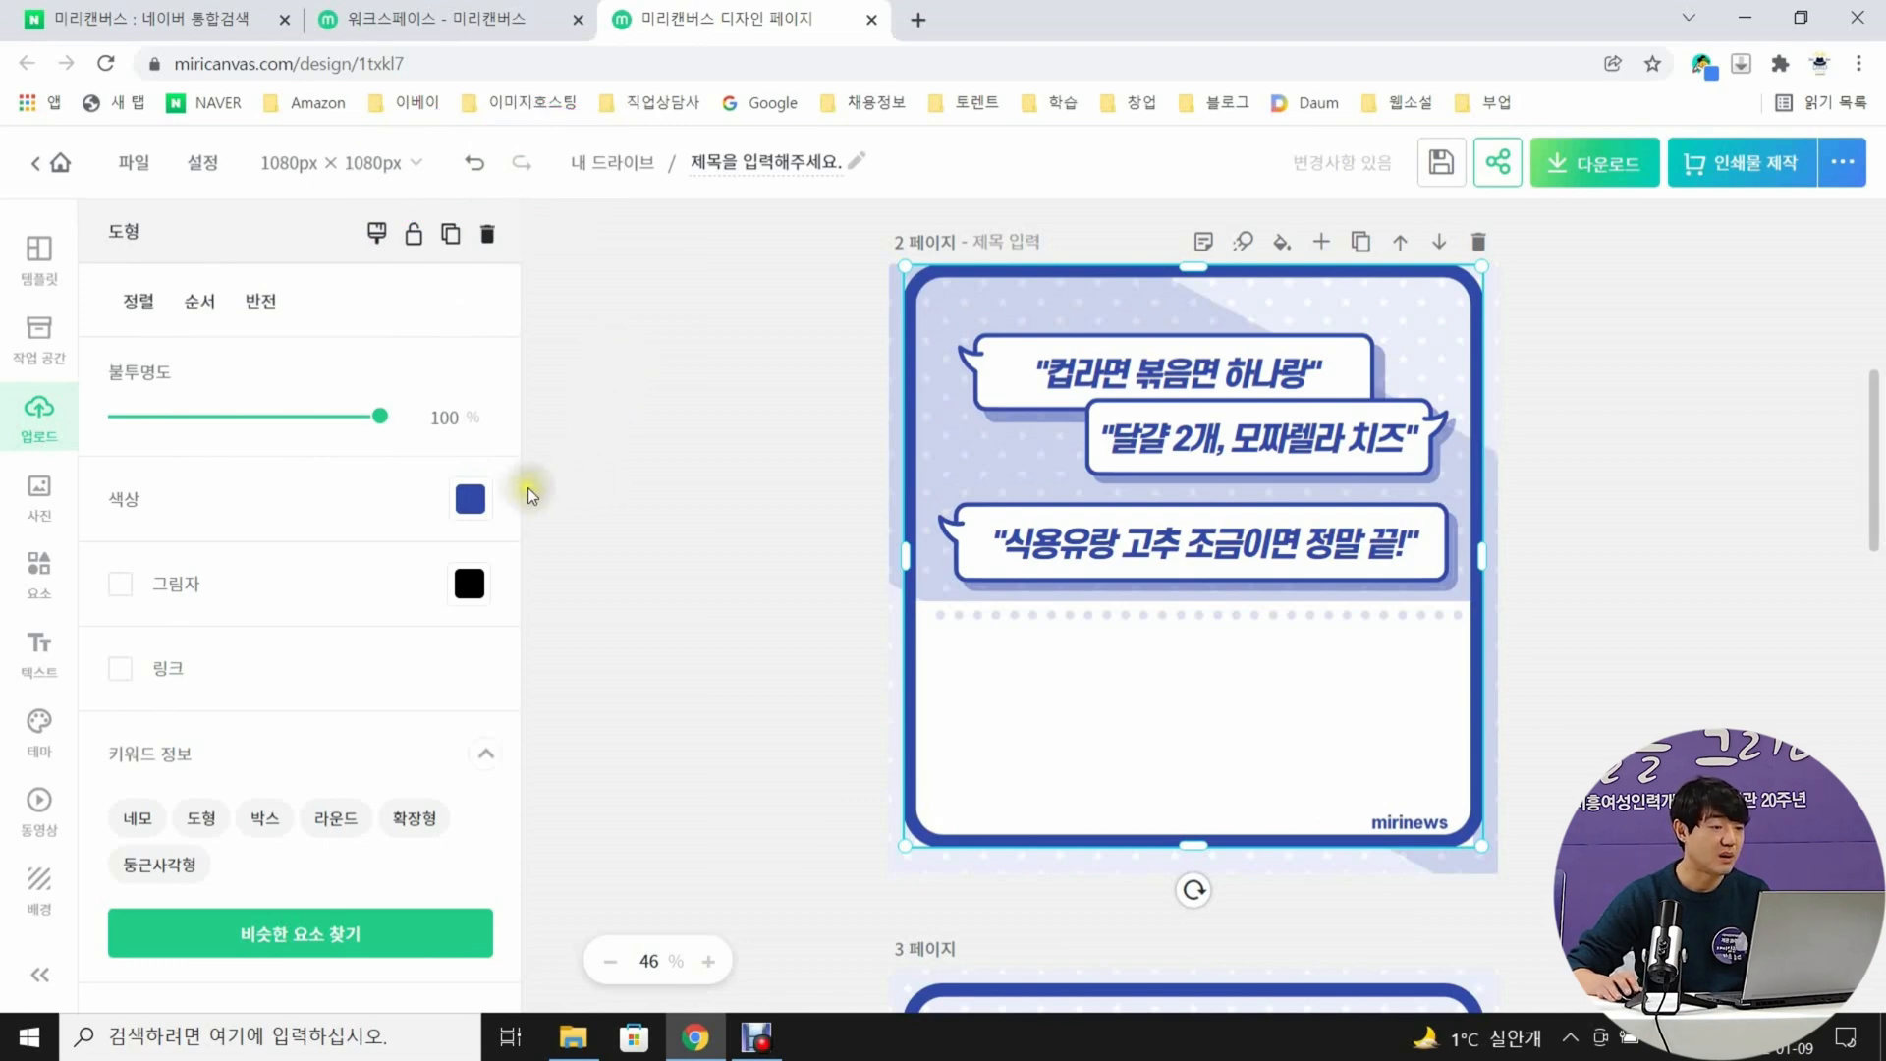
Insert the uploaded ingredients photo and the egg-in-pan photo on page 2, shrink both and place them side by side in the white box
left_click(61, 424)
left_click(193, 454)
left_click_drag(1223, 509, 1108, 711)
left_click(622, 698)
left_click(312, 845)
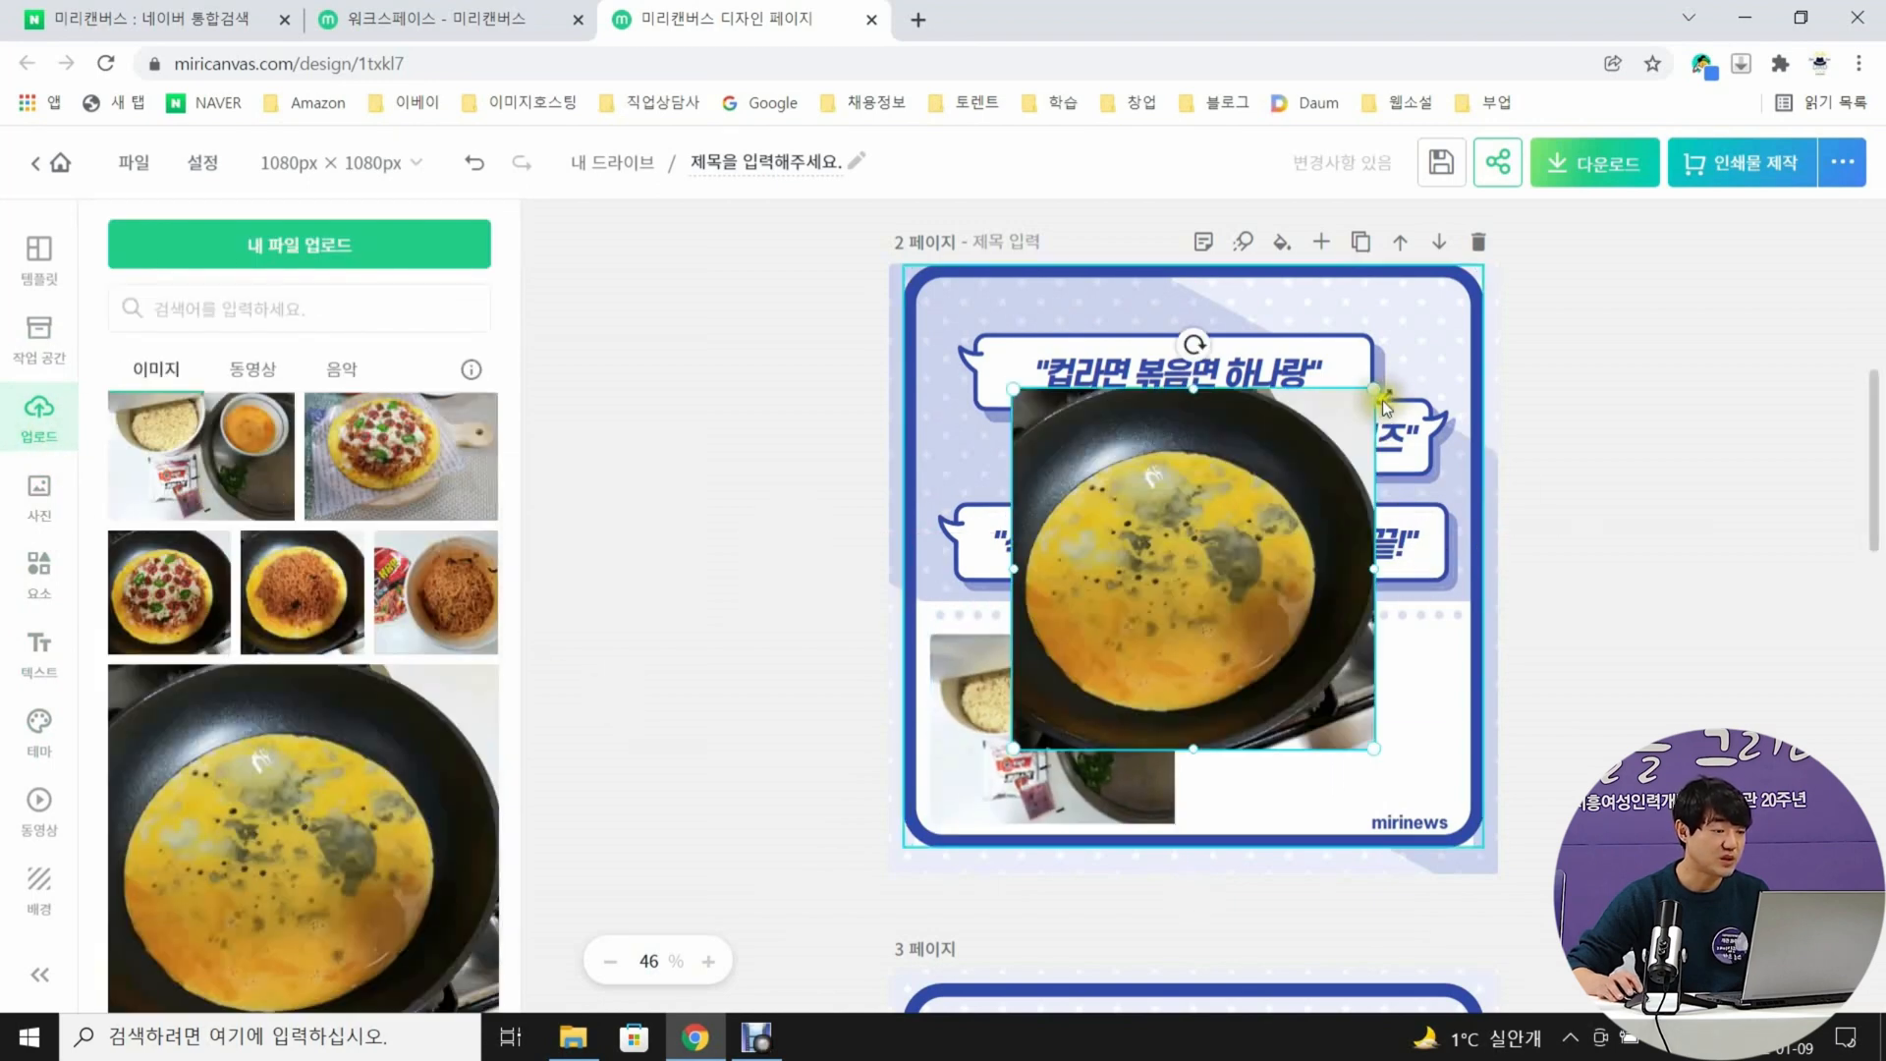
left_click_drag(1200, 512, 1399, 717)
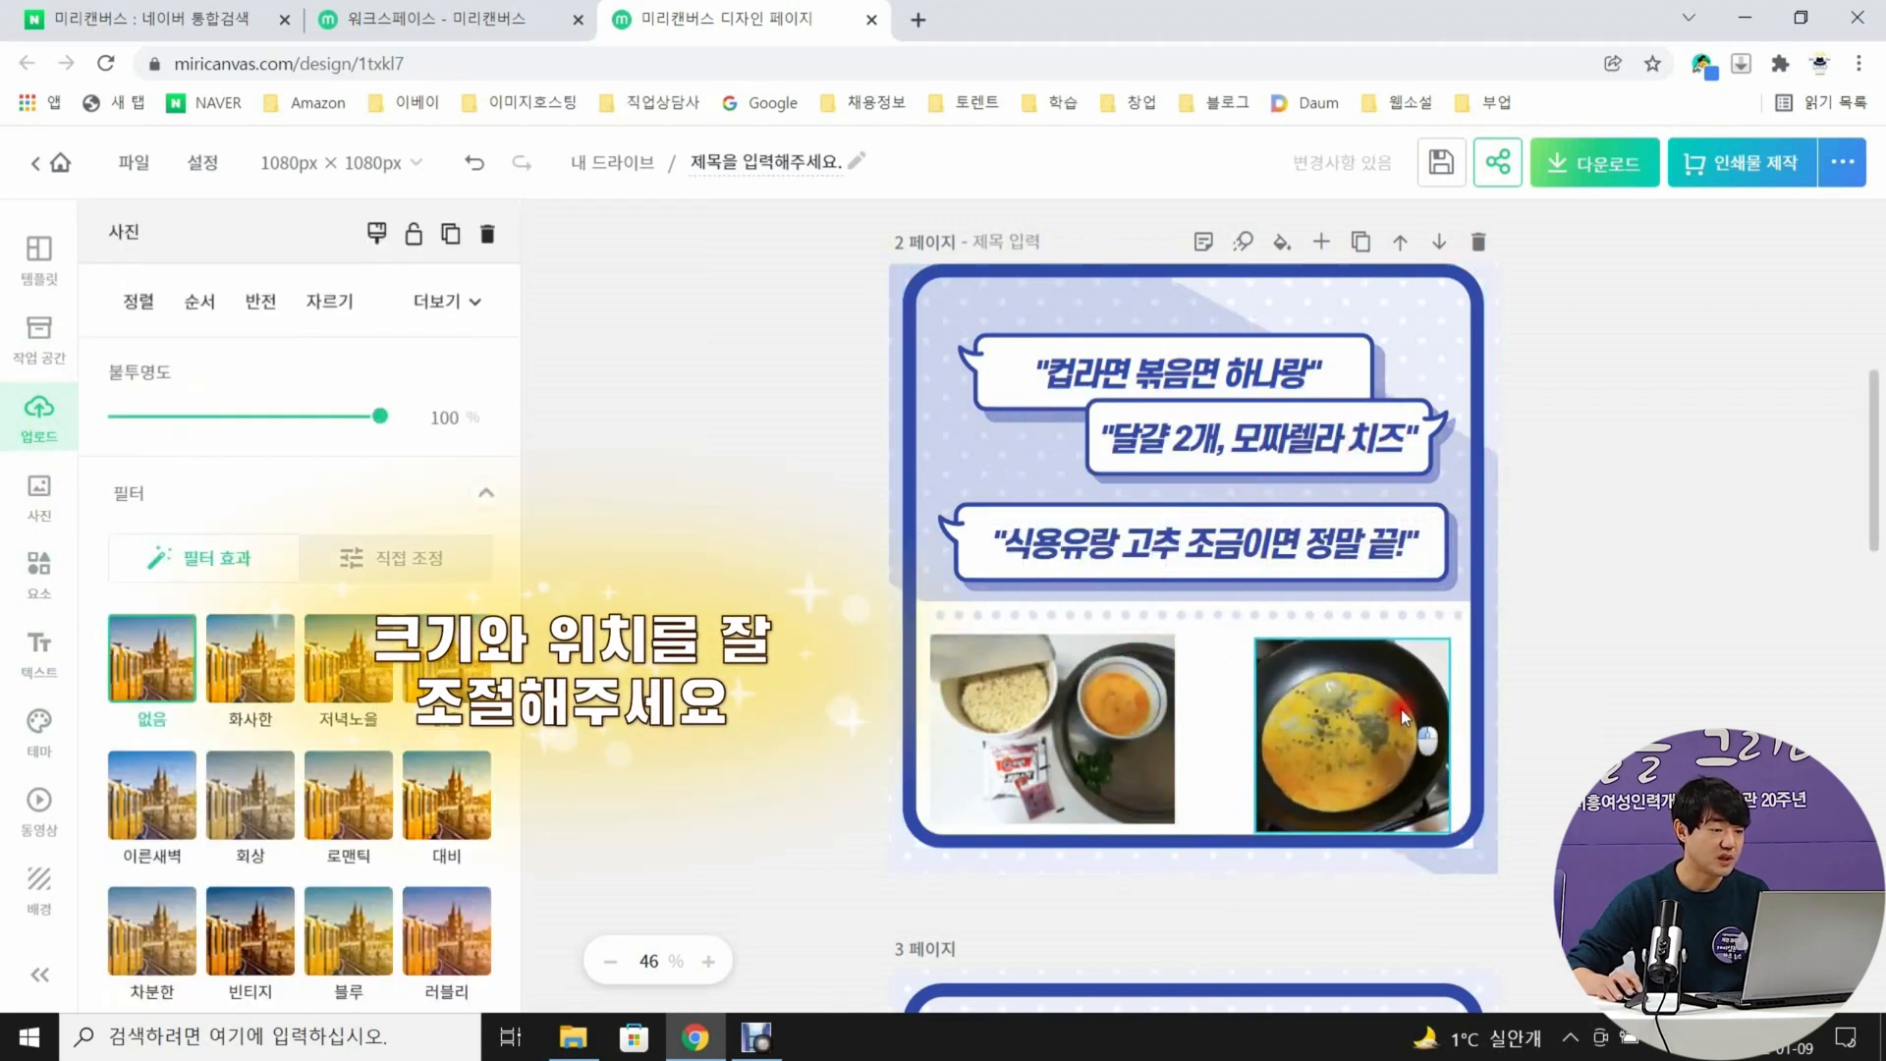
Shrink page 2's ingredients photo to about 400 × 347 px and align it level with the egg-in-pan photo
left_click(1120, 710)
left_click_drag(1175, 634, 1153, 652)
left_click_drag(1109, 696, 1113, 683)
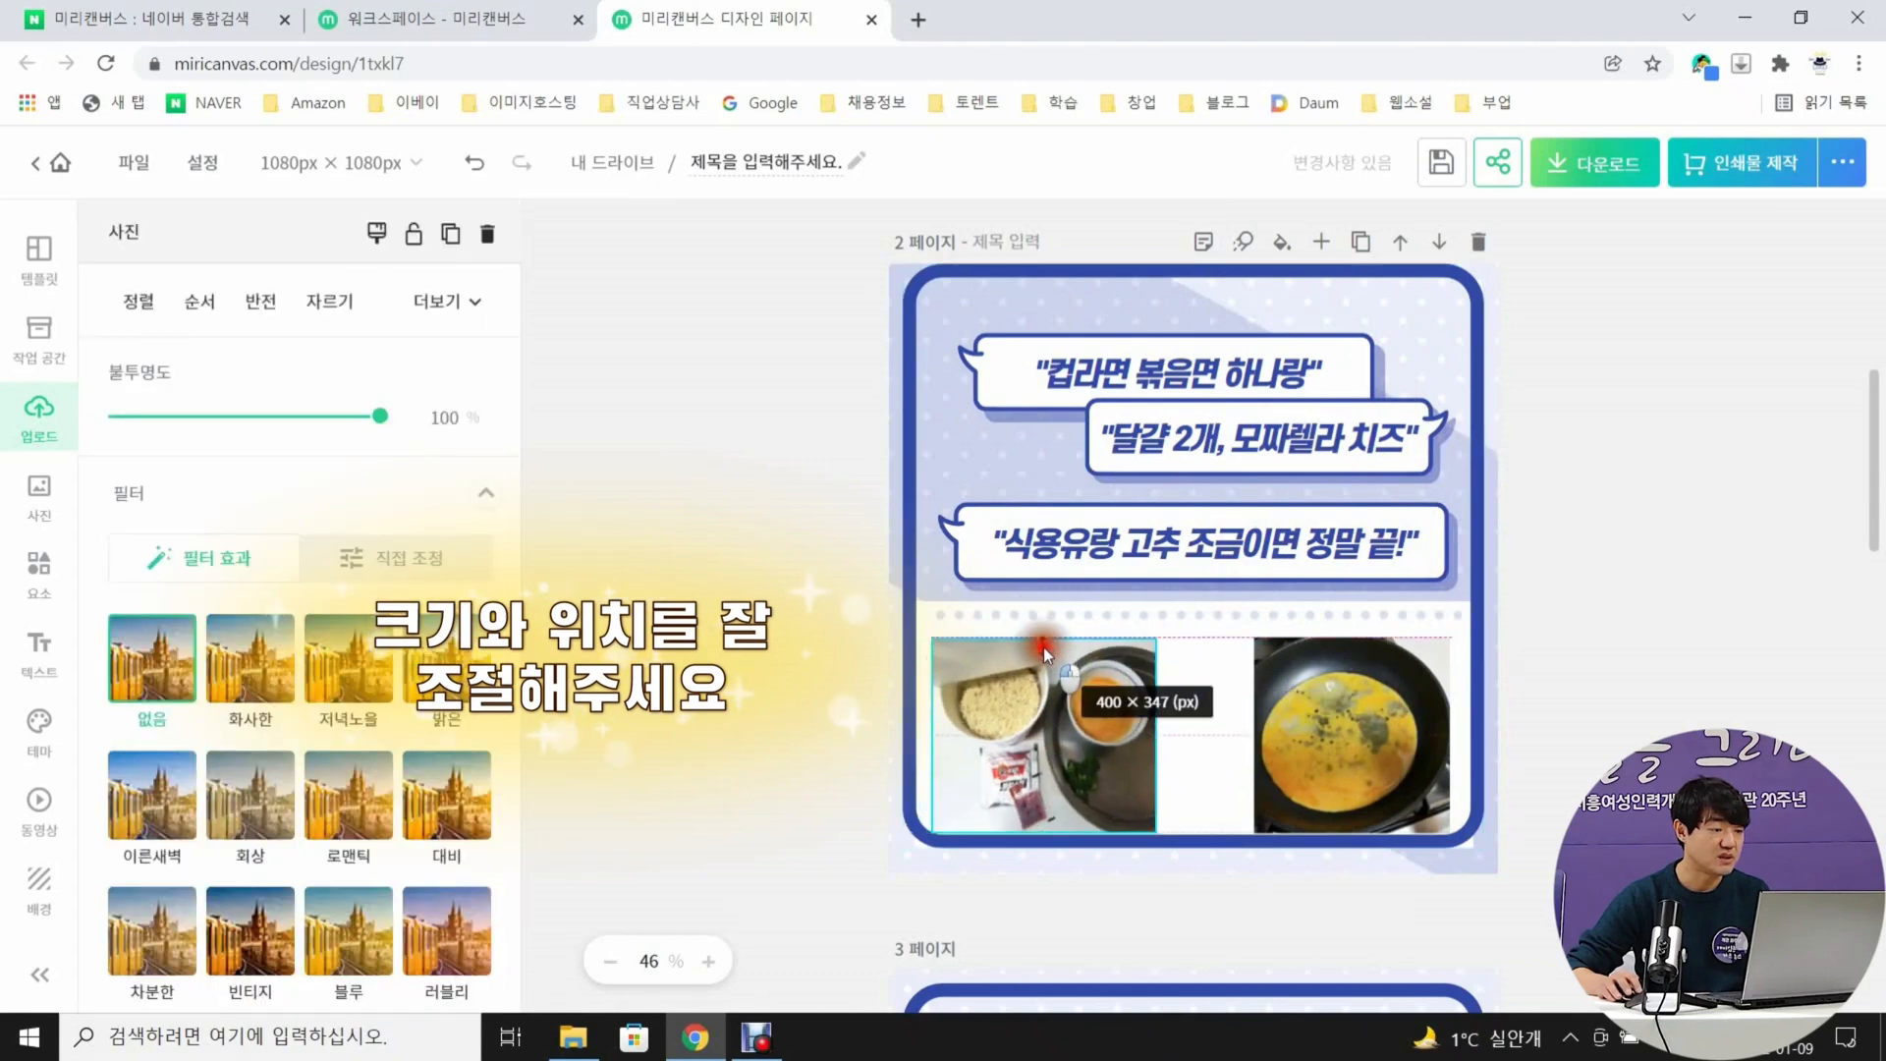
left_click(1324, 735)
left_click(770, 695)
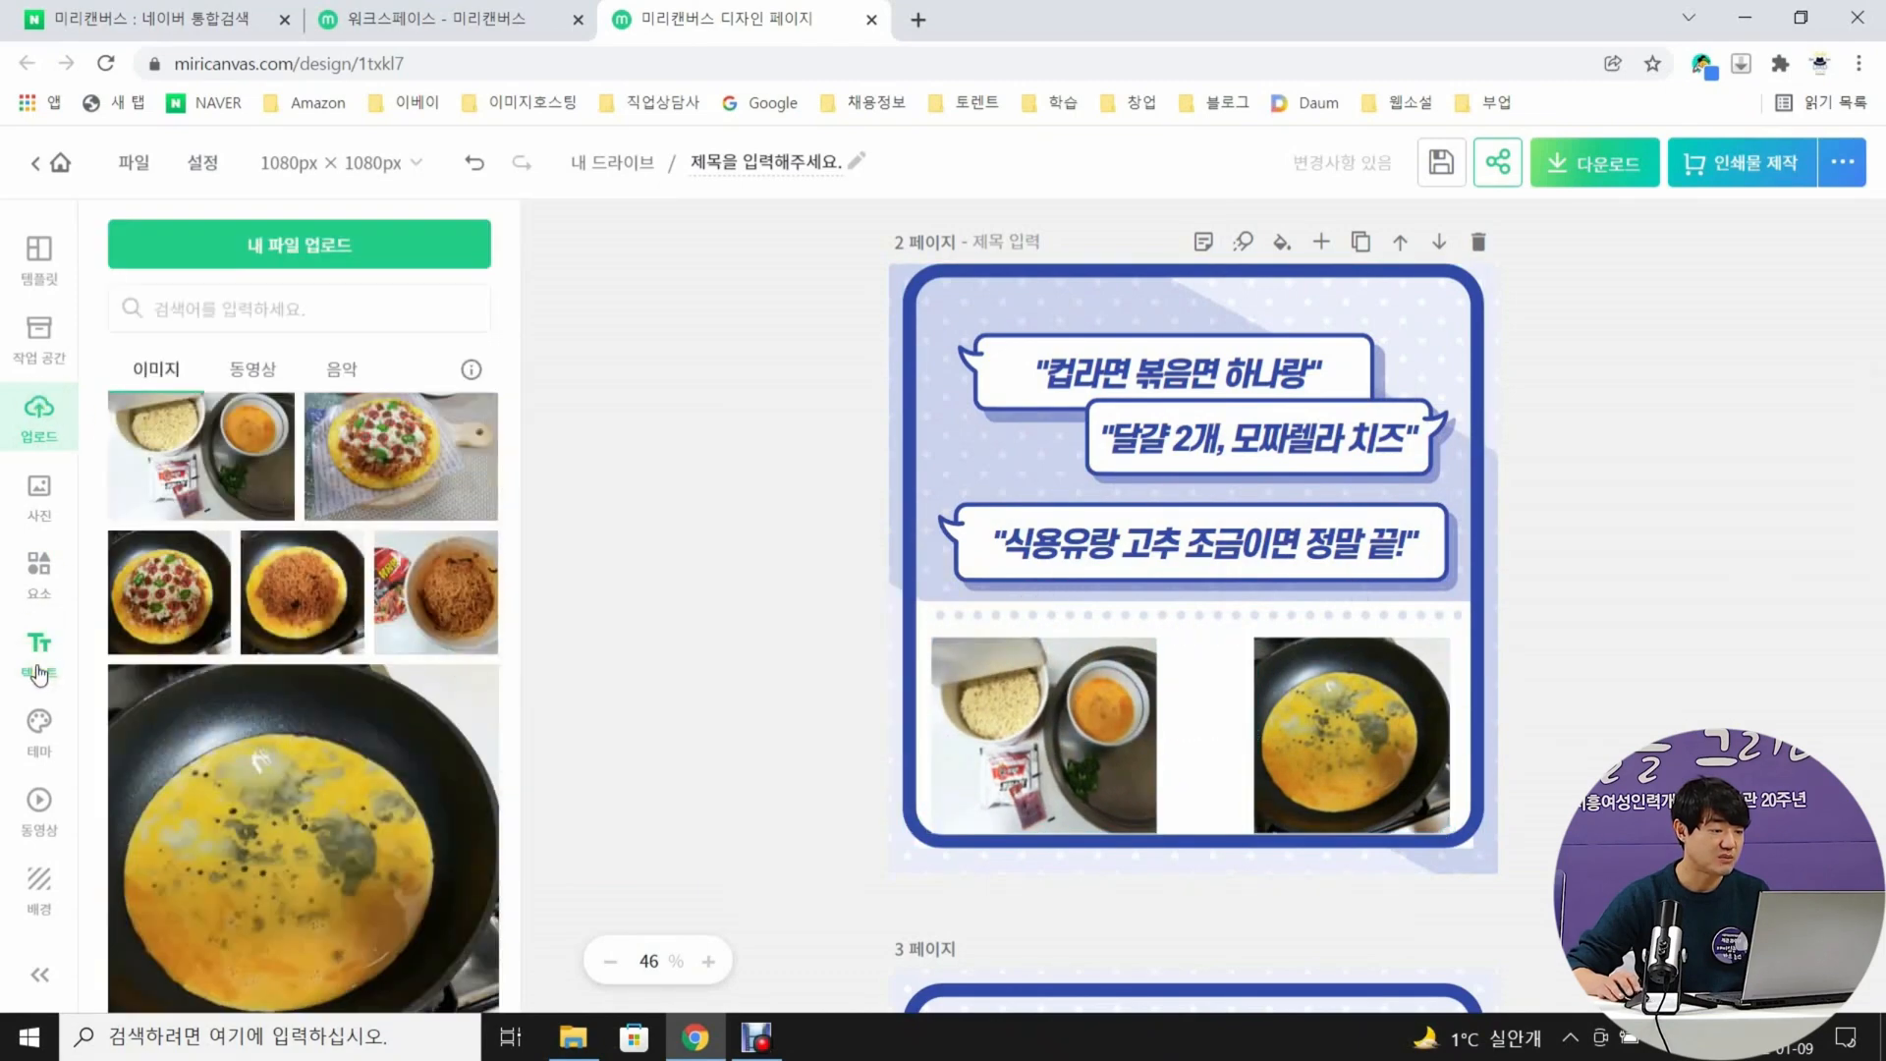
Add the body text "약불에 식용류 두르고 계란 2개 탁!" on page 2 and place it between the two photos
left_click(39, 653)
left_click(197, 562)
type("약불어")
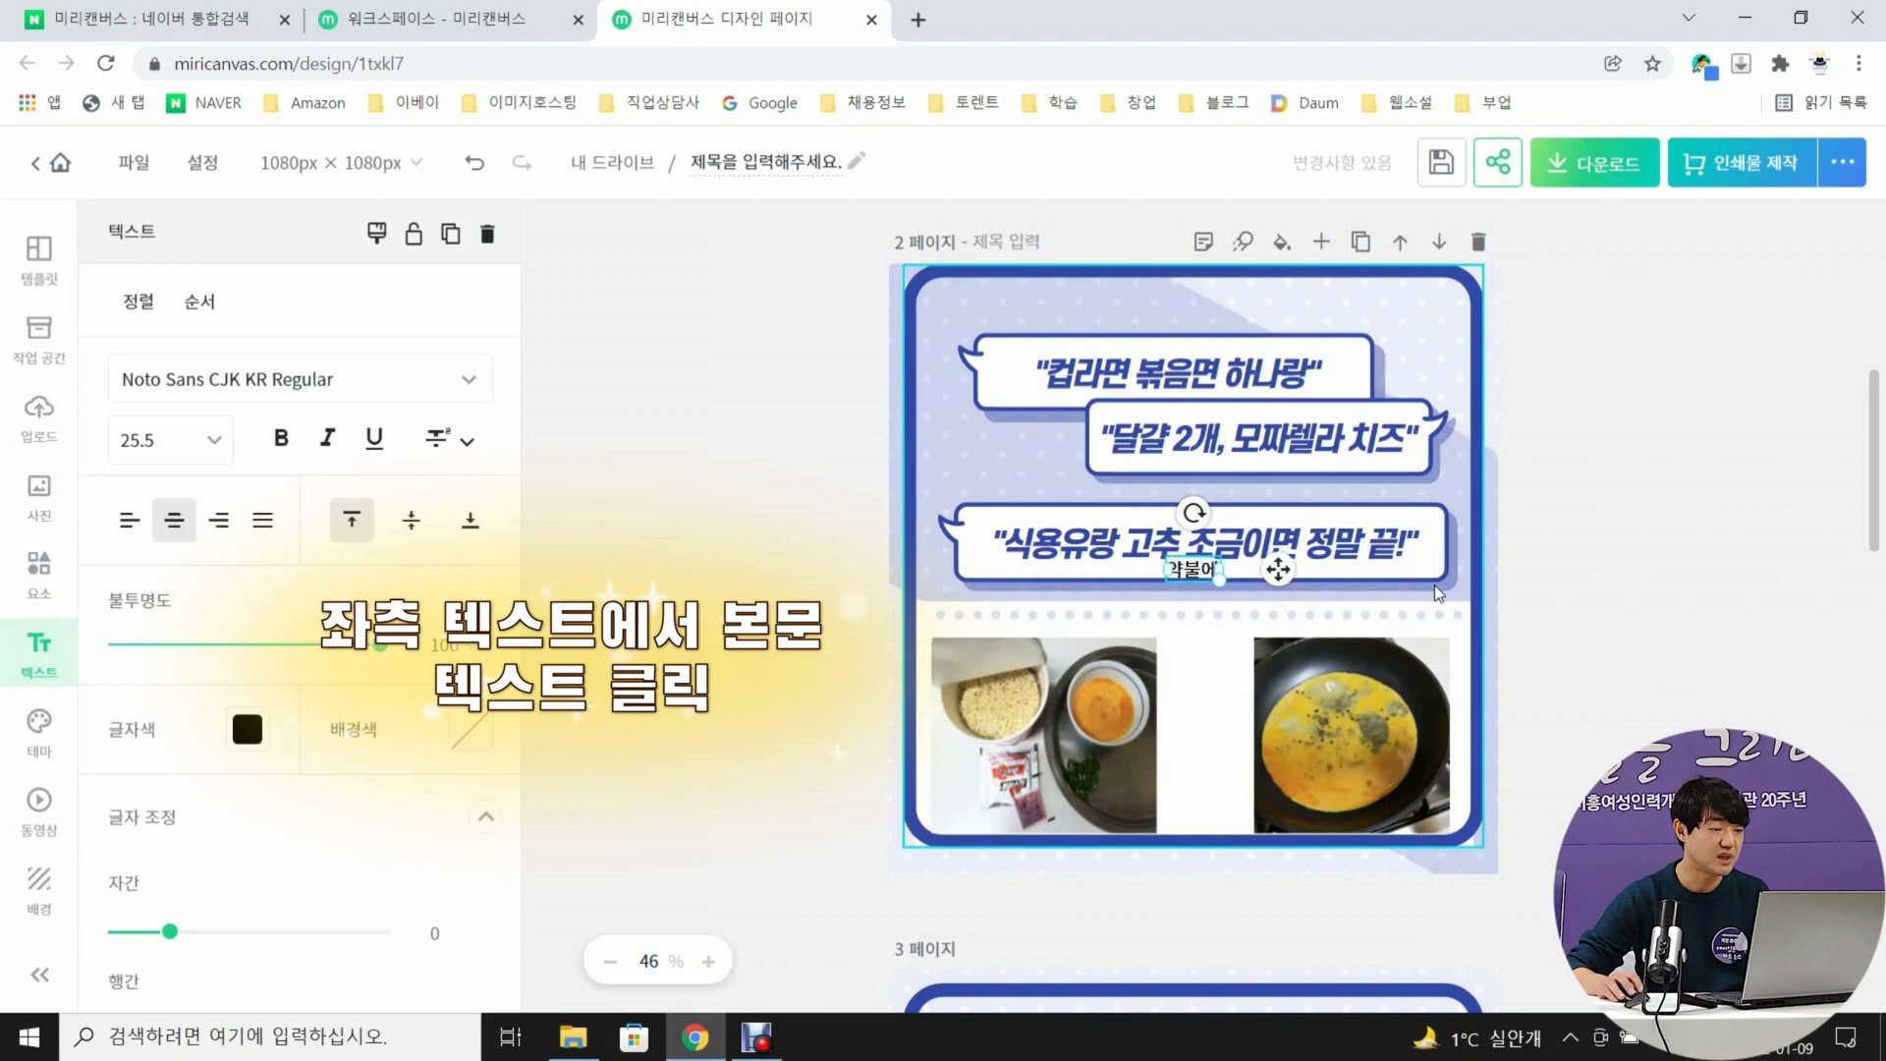
type(" 식용류 두르고 계란 2개")
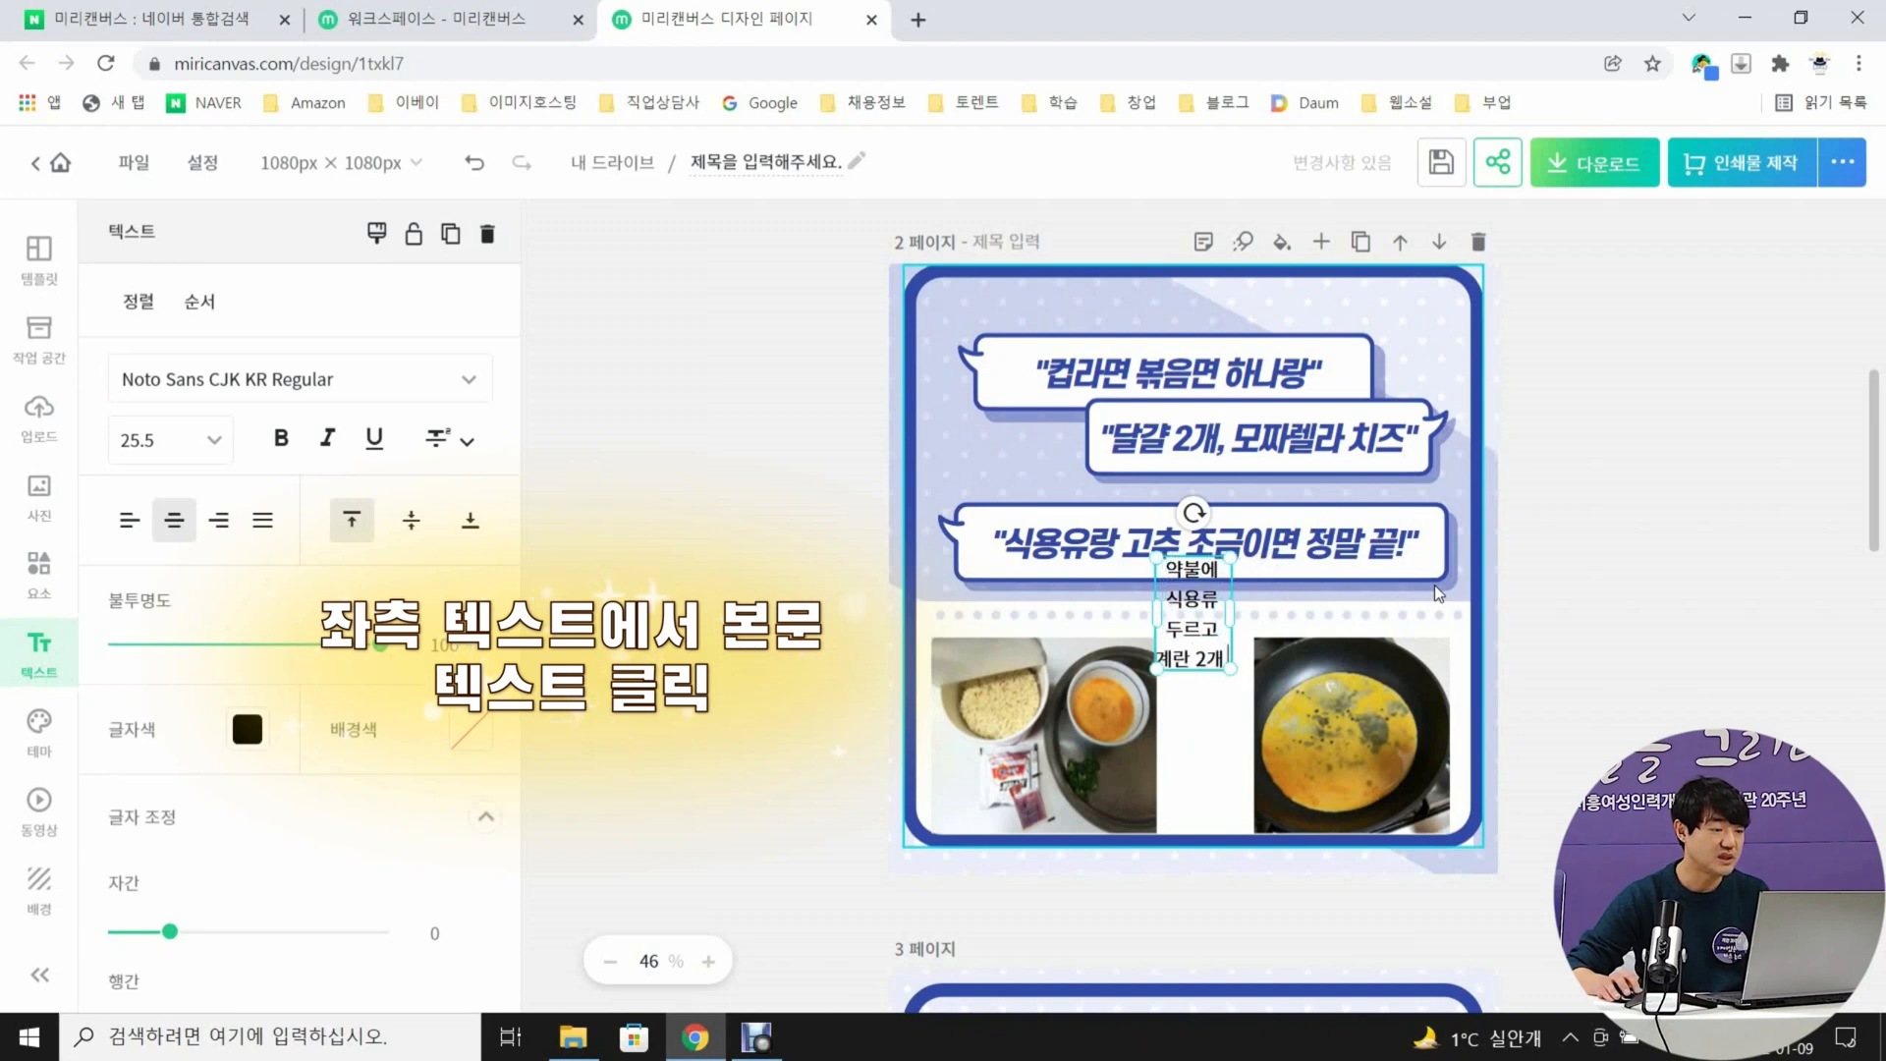
key("Return")
type("탁!")
left_click(1647, 598)
left_click_drag(1194, 619, 1208, 728)
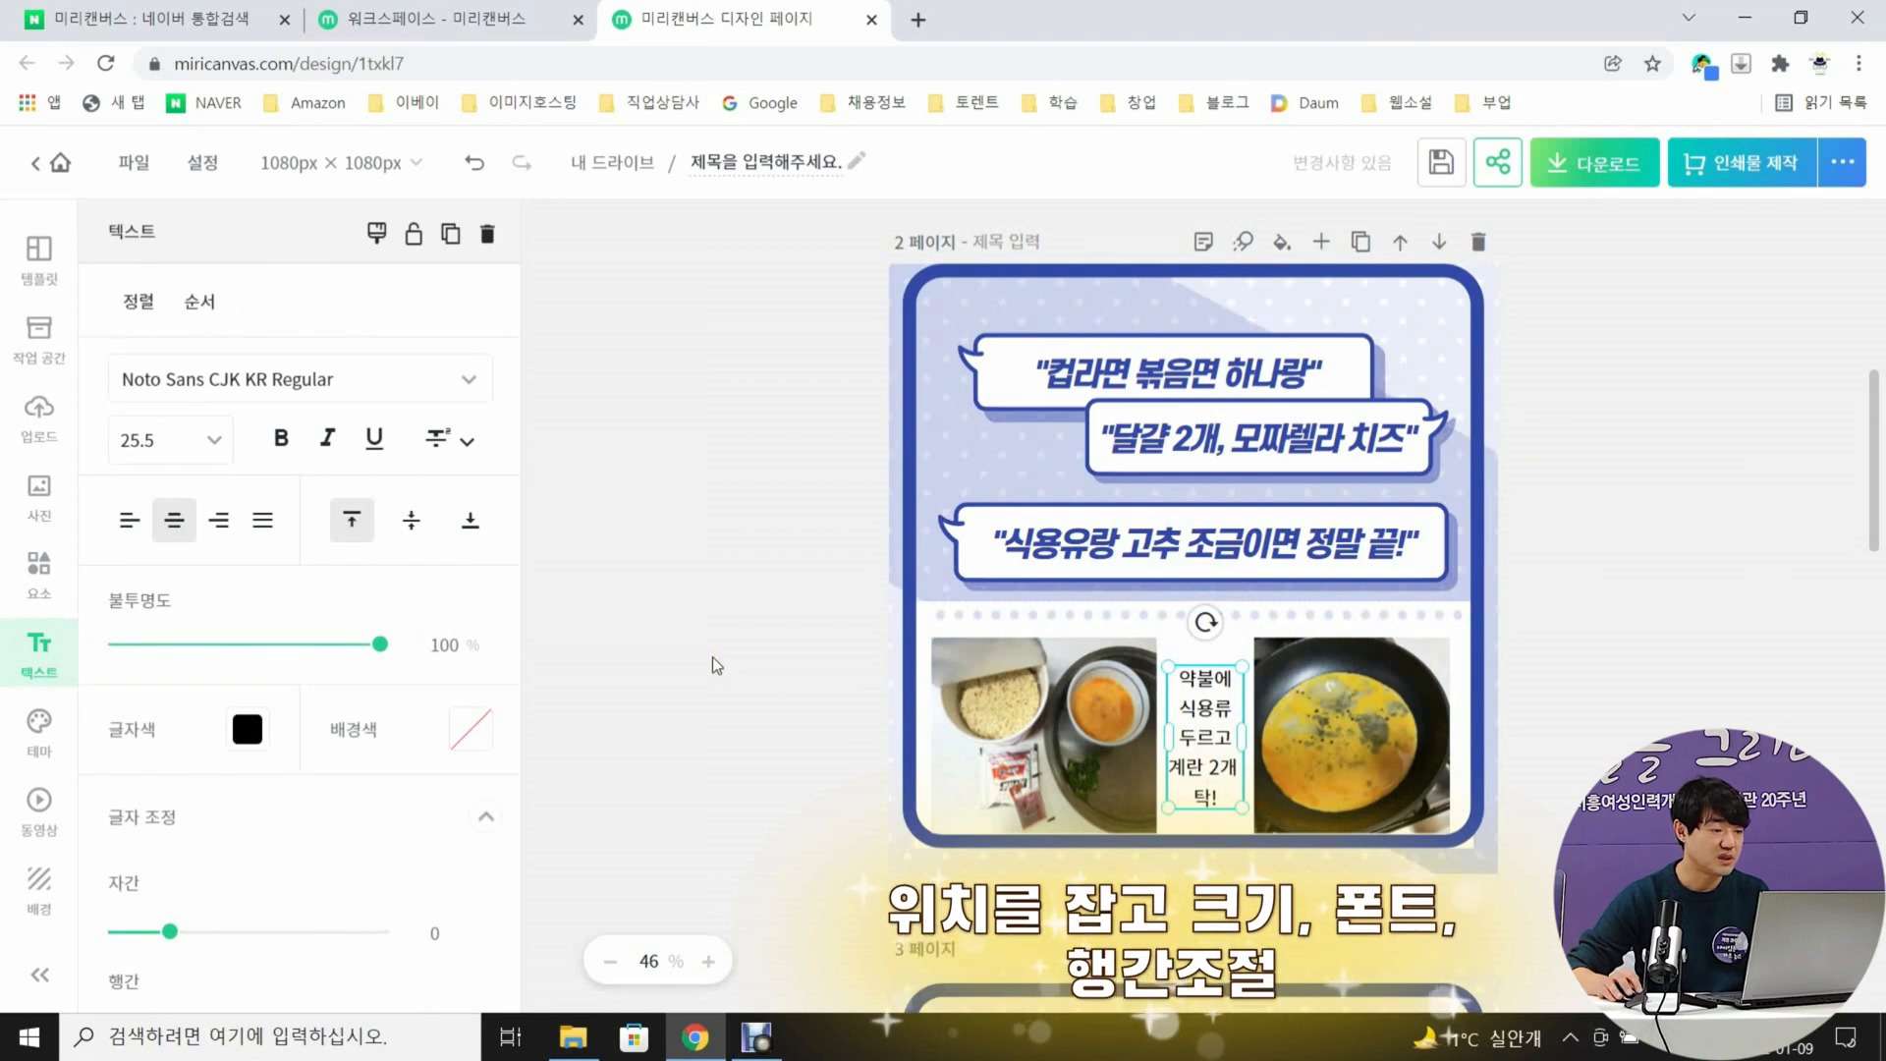
Format the text between page 2's photos as bold in the HS여름물빛 font and increase its line spacing
left_click(1748, 635)
left_click(1205, 737)
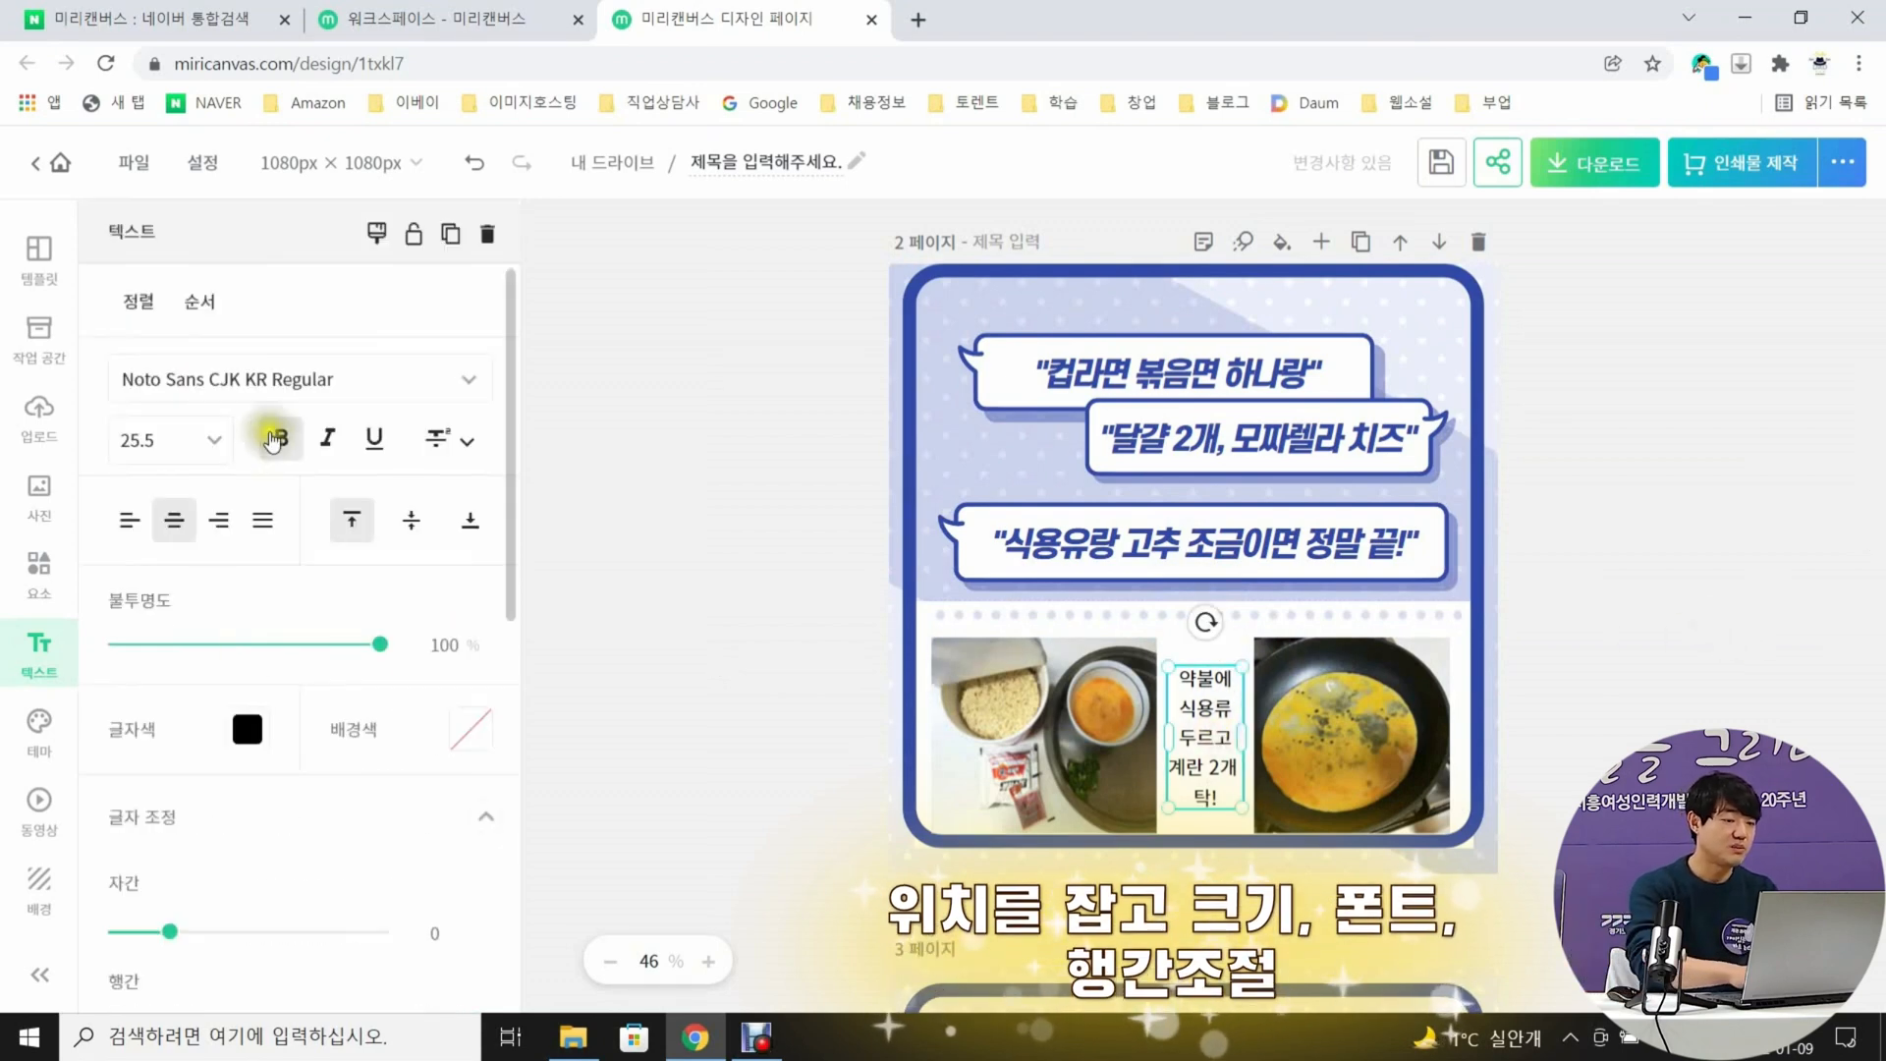
left_click(355, 385)
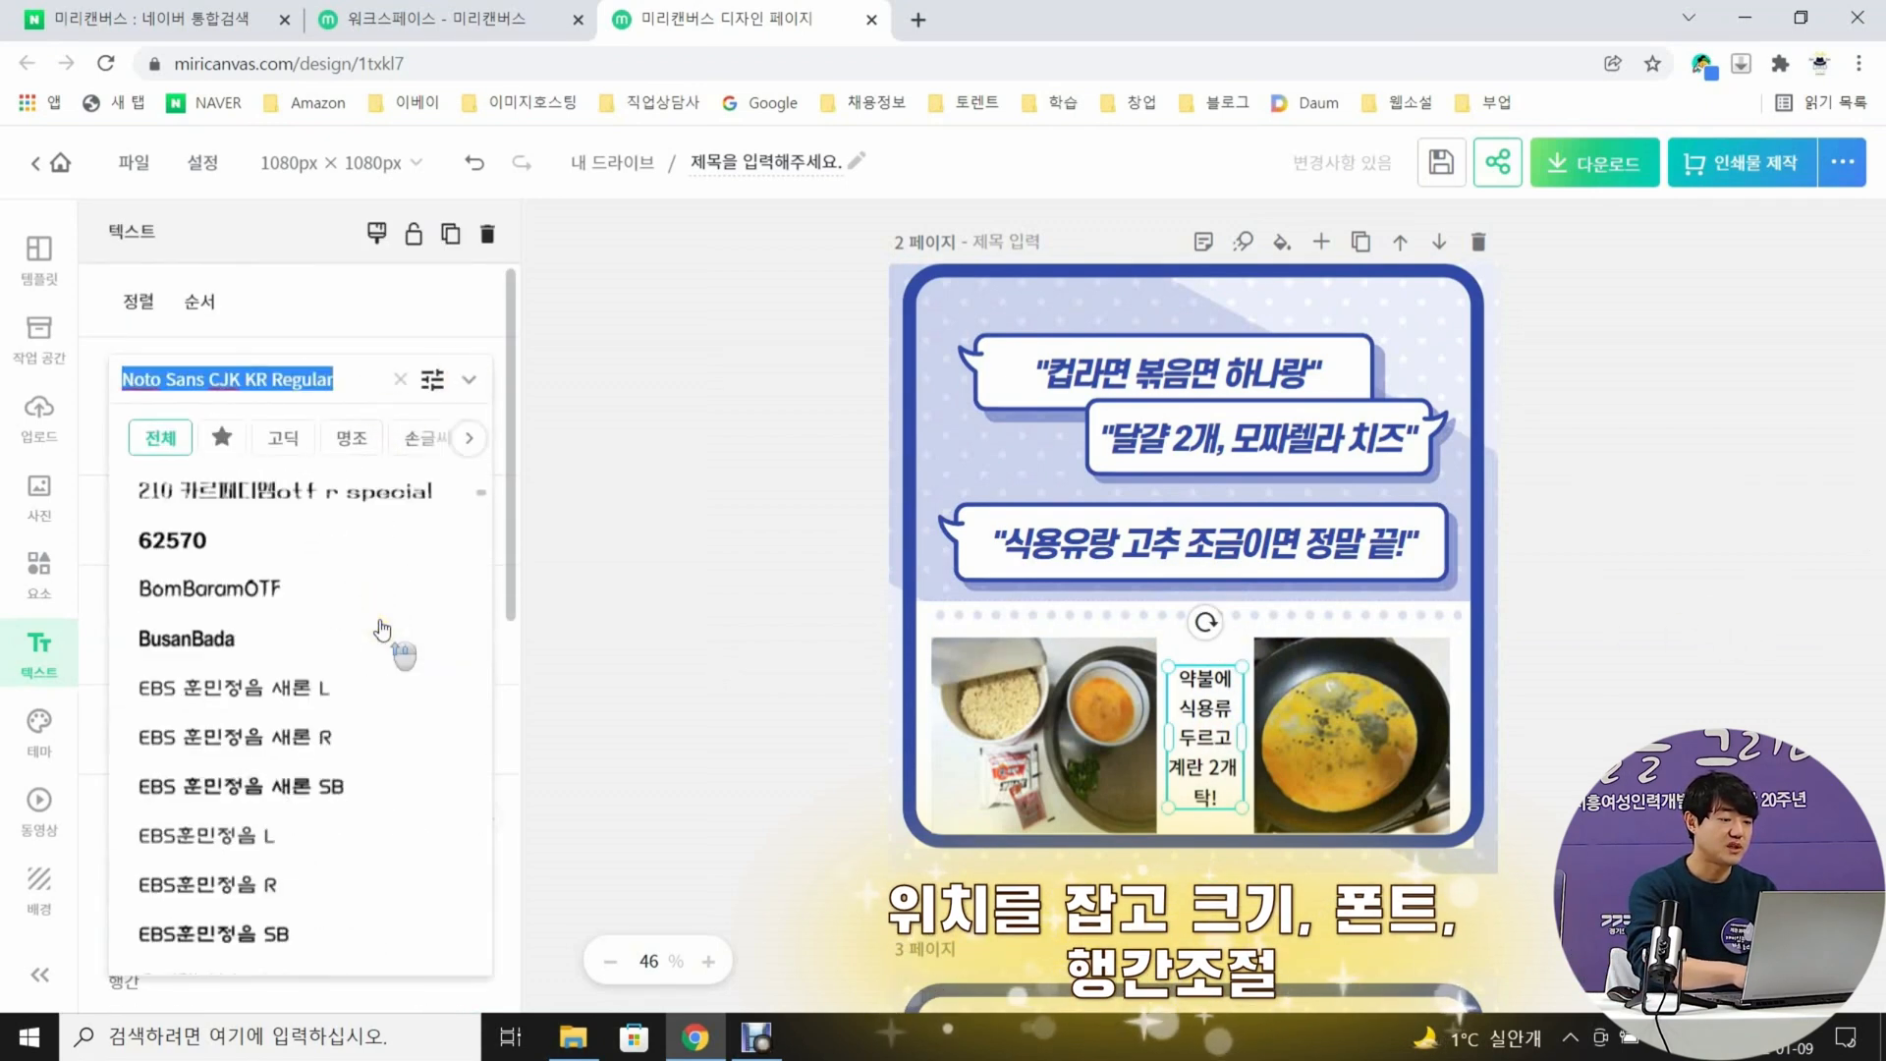
left_click(236, 543)
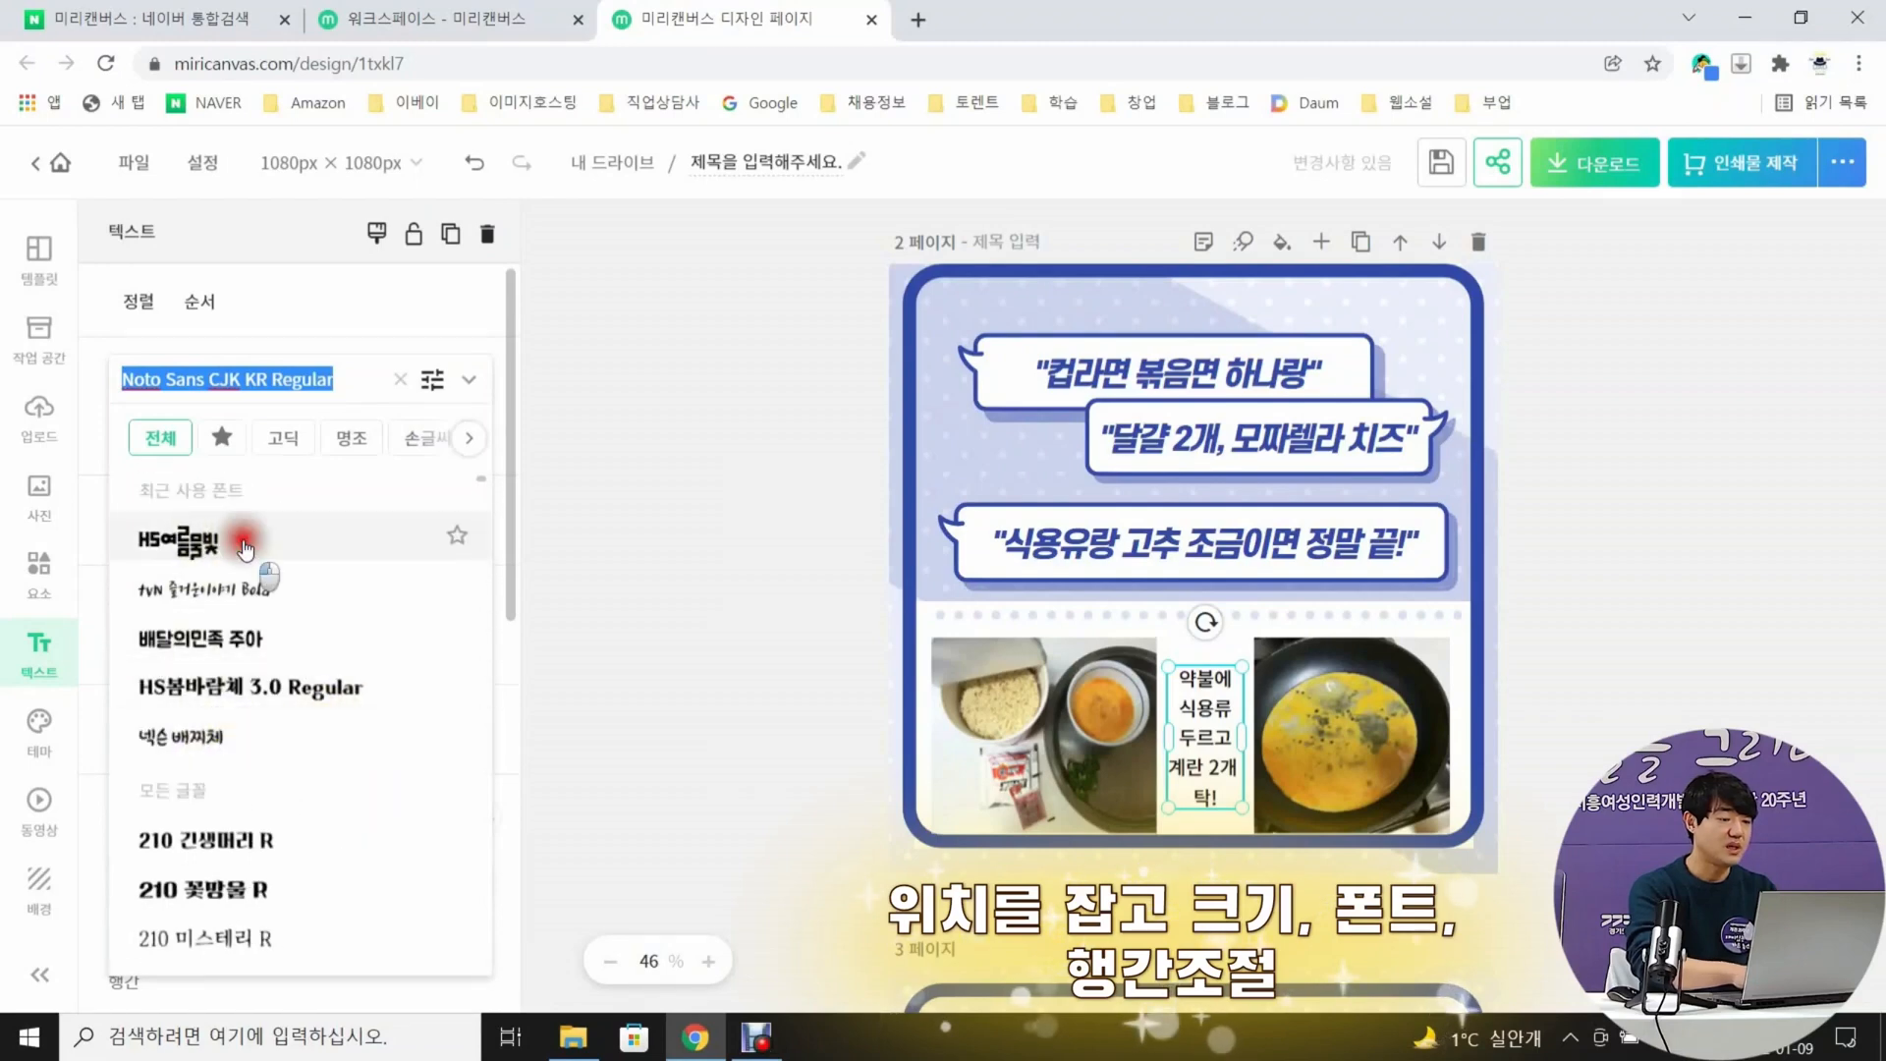
left_click(684, 700)
left_click(1205, 736)
scroll(466, 685, "down", 3)
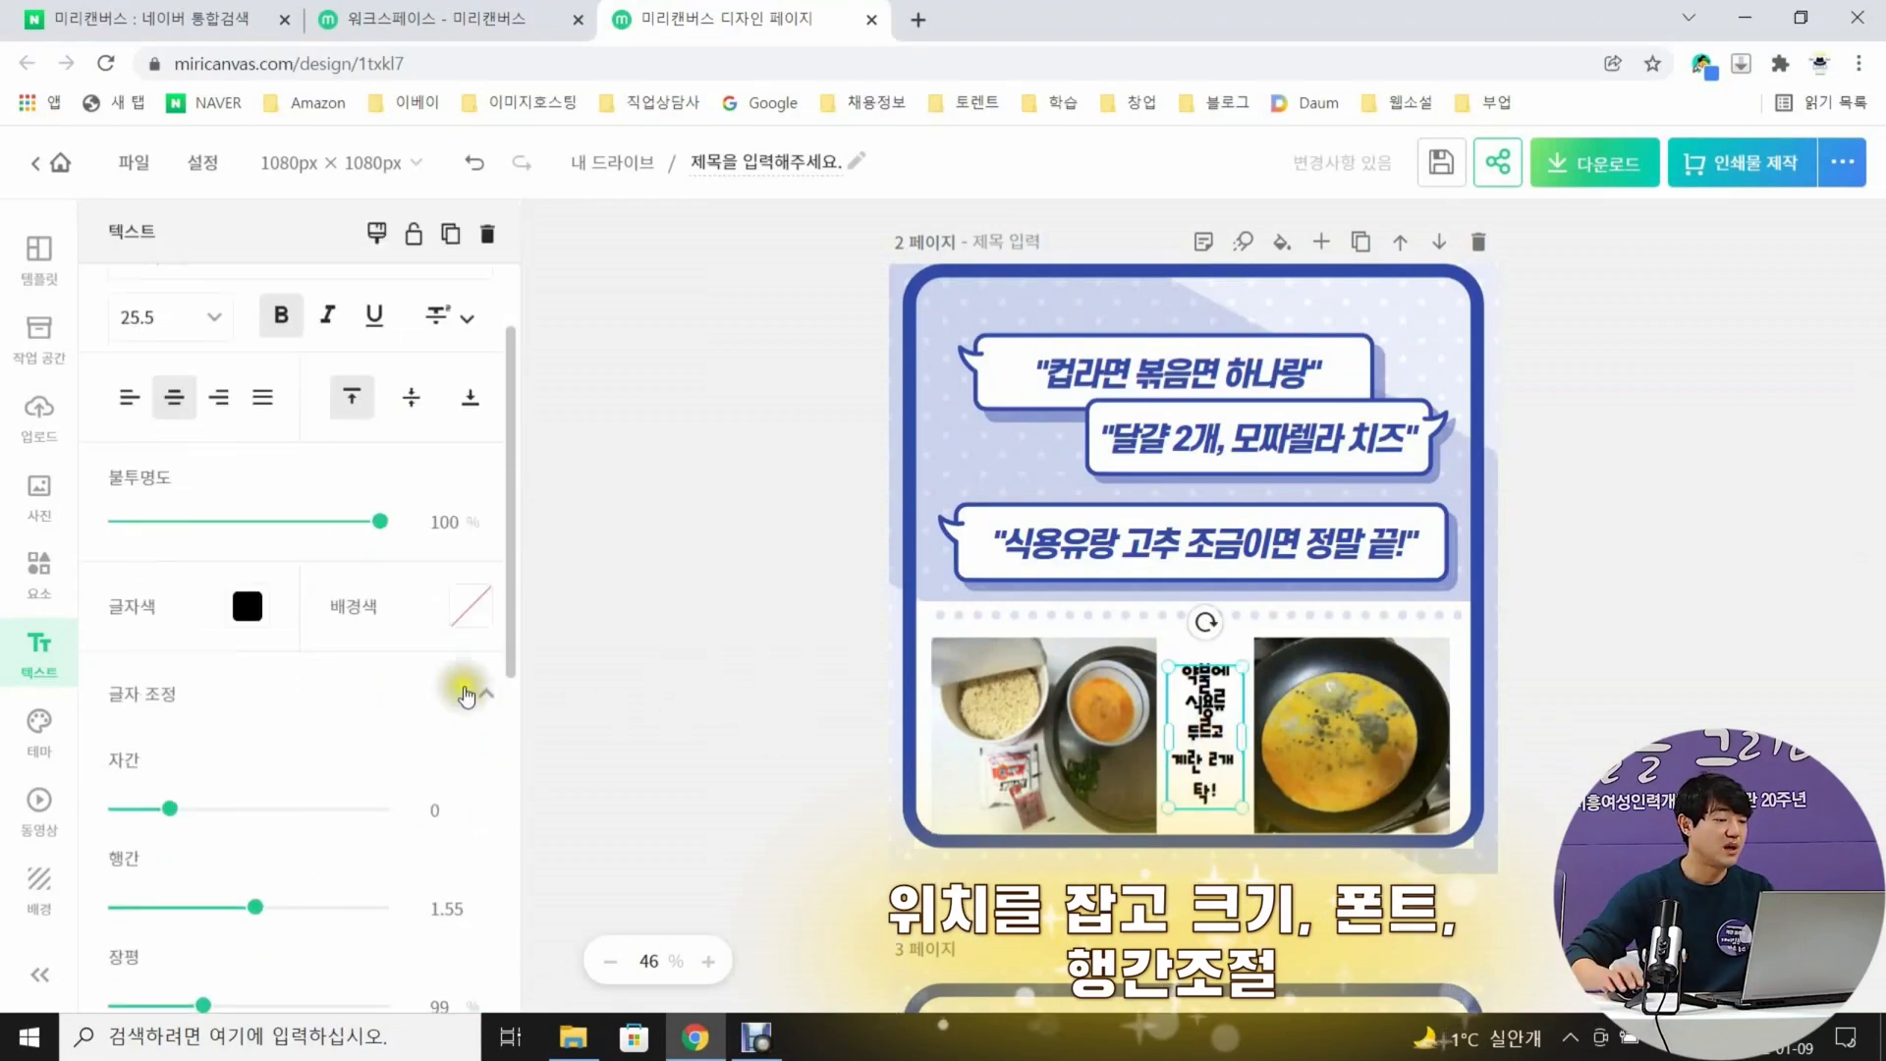
left_click_drag(255, 669, 280, 663)
left_click(782, 682)
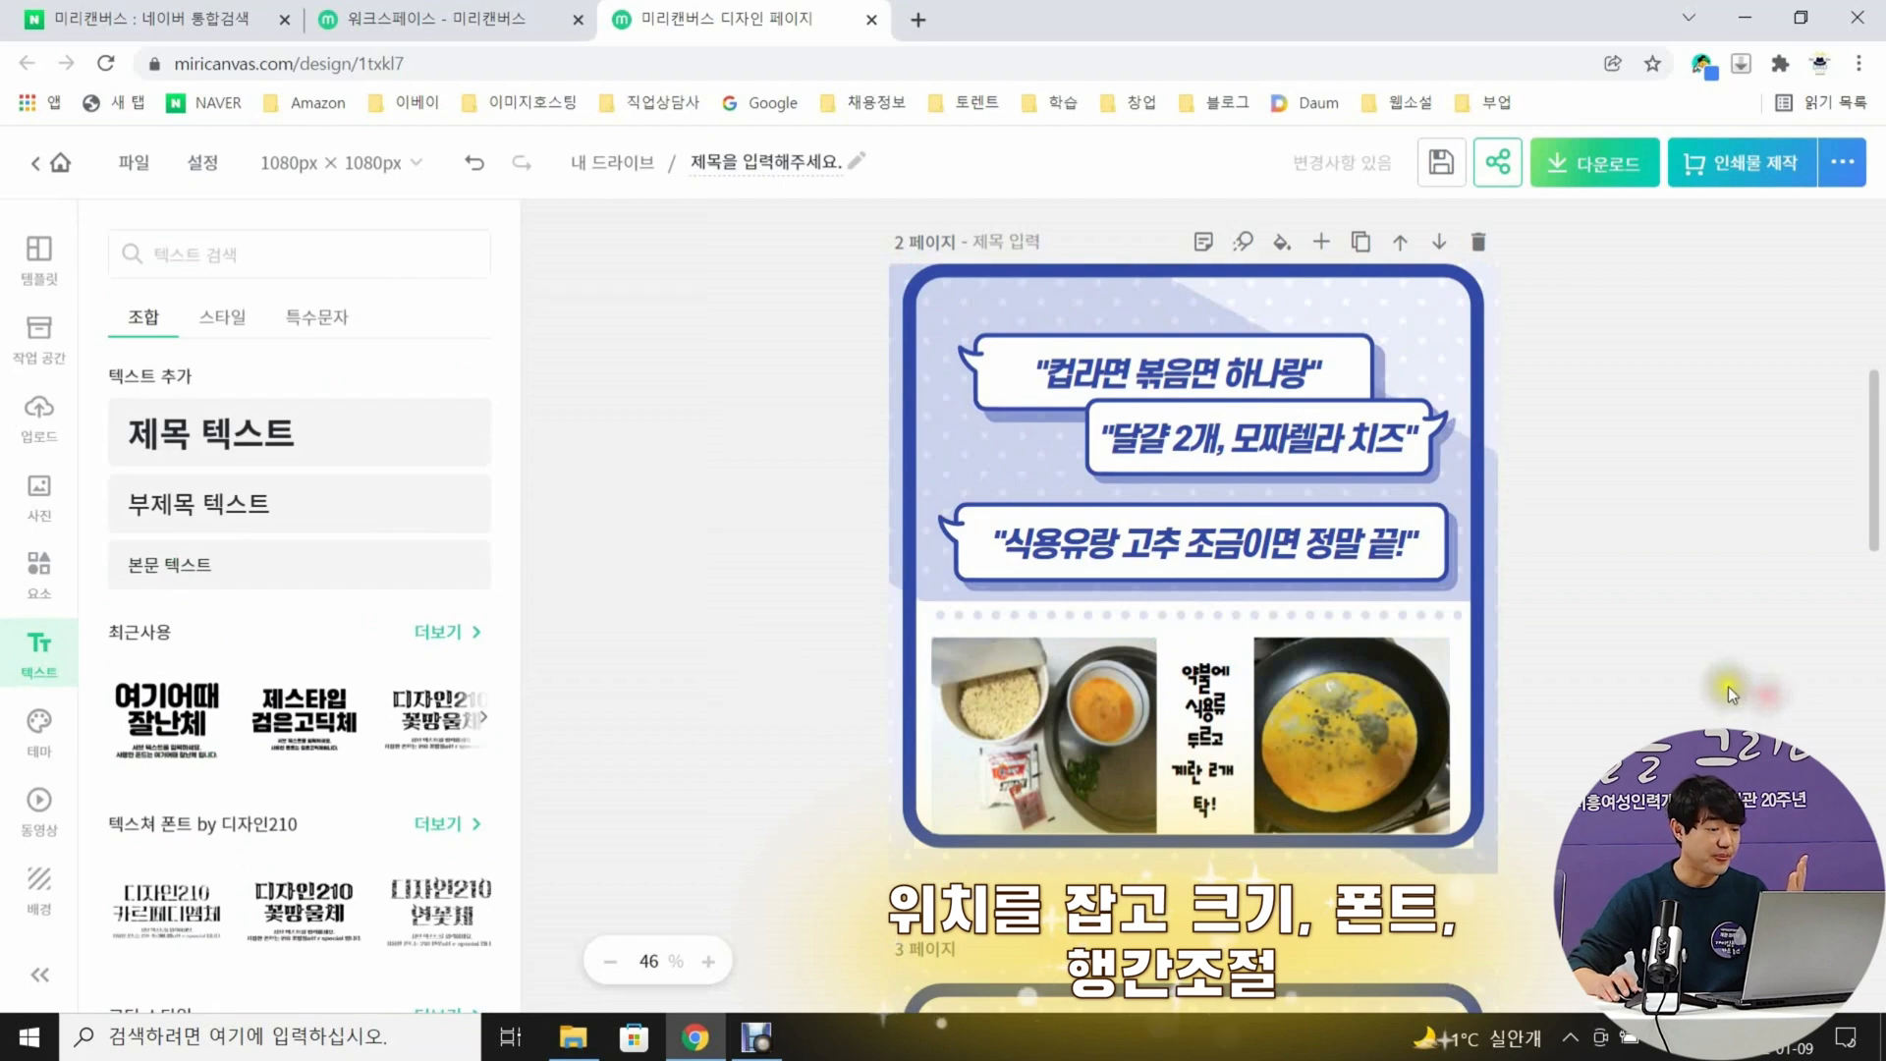
Replace the "며느리~이것도 해주렴~" caption above the woman on page 3 with "니가 해달라며!!!"
scroll(1730, 688, "down", 3)
scroll(1729, 688, "down", 5)
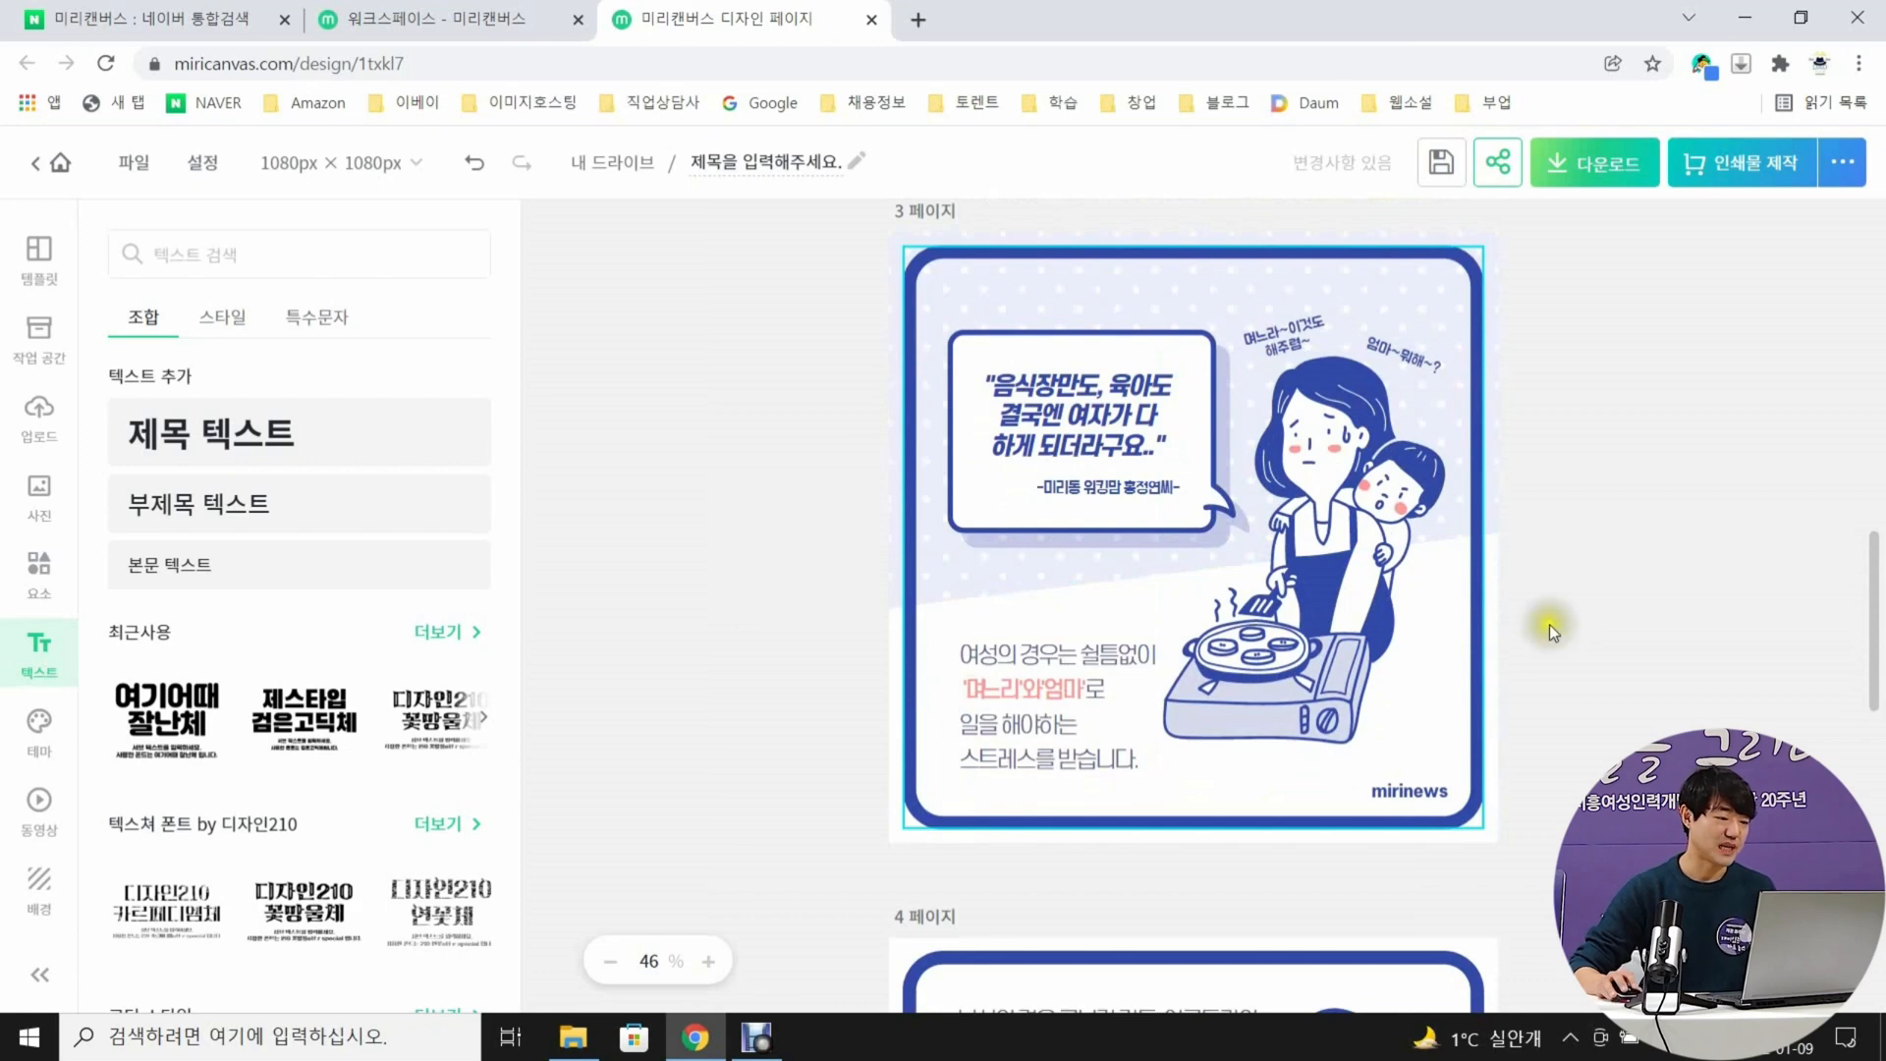
left_click(1338, 496)
left_click(1300, 339)
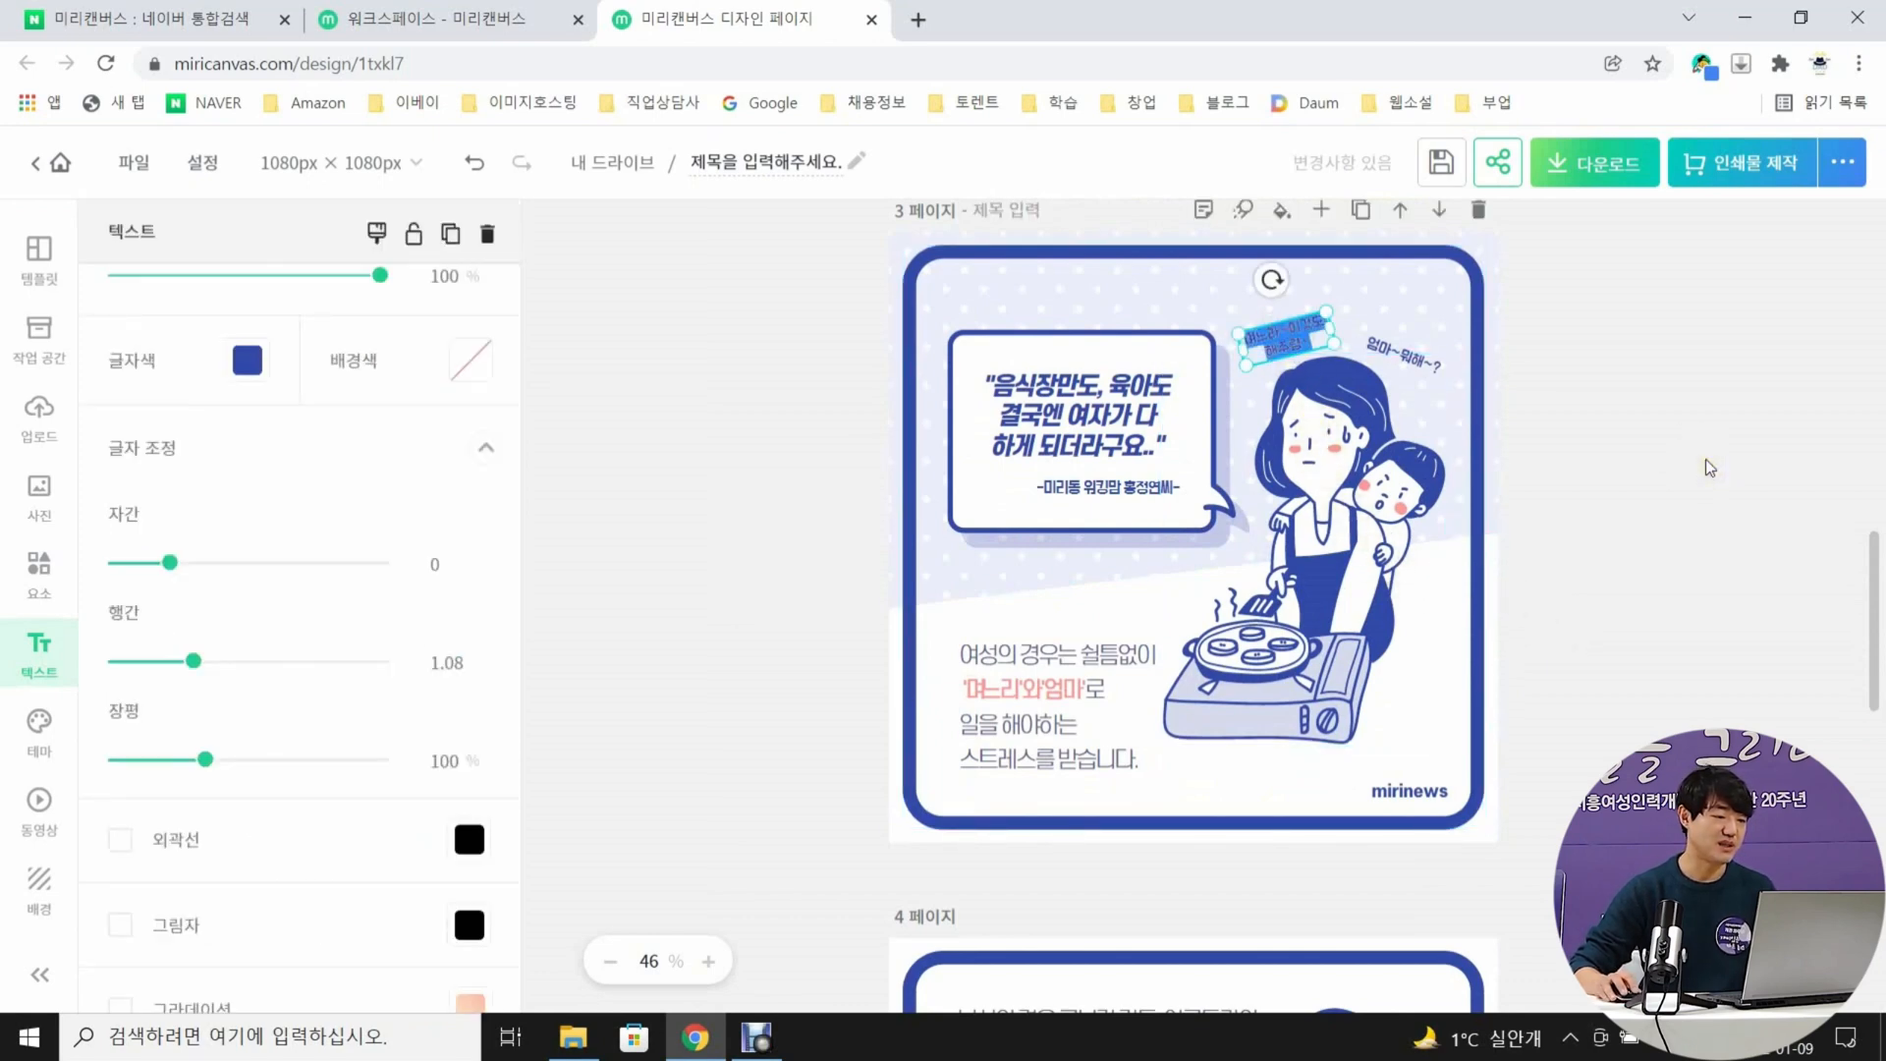
type("니가 해다")
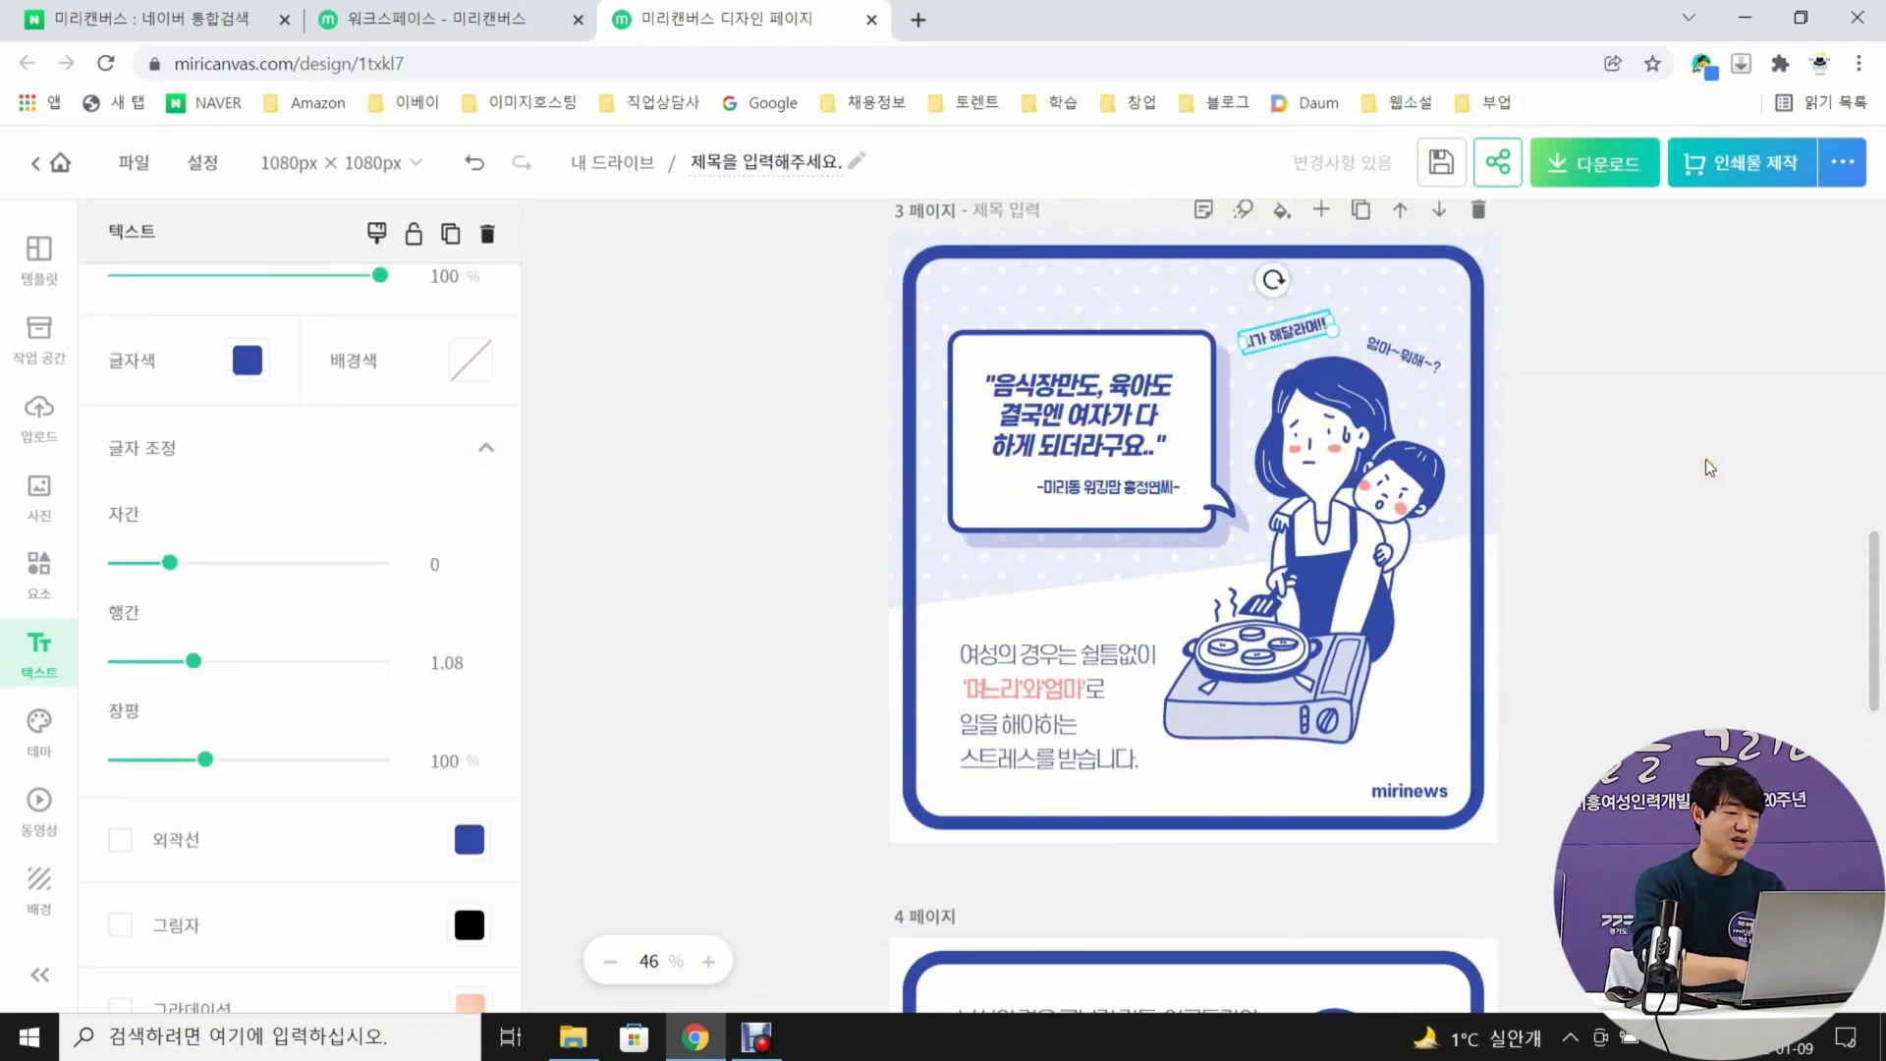
key("Escape")
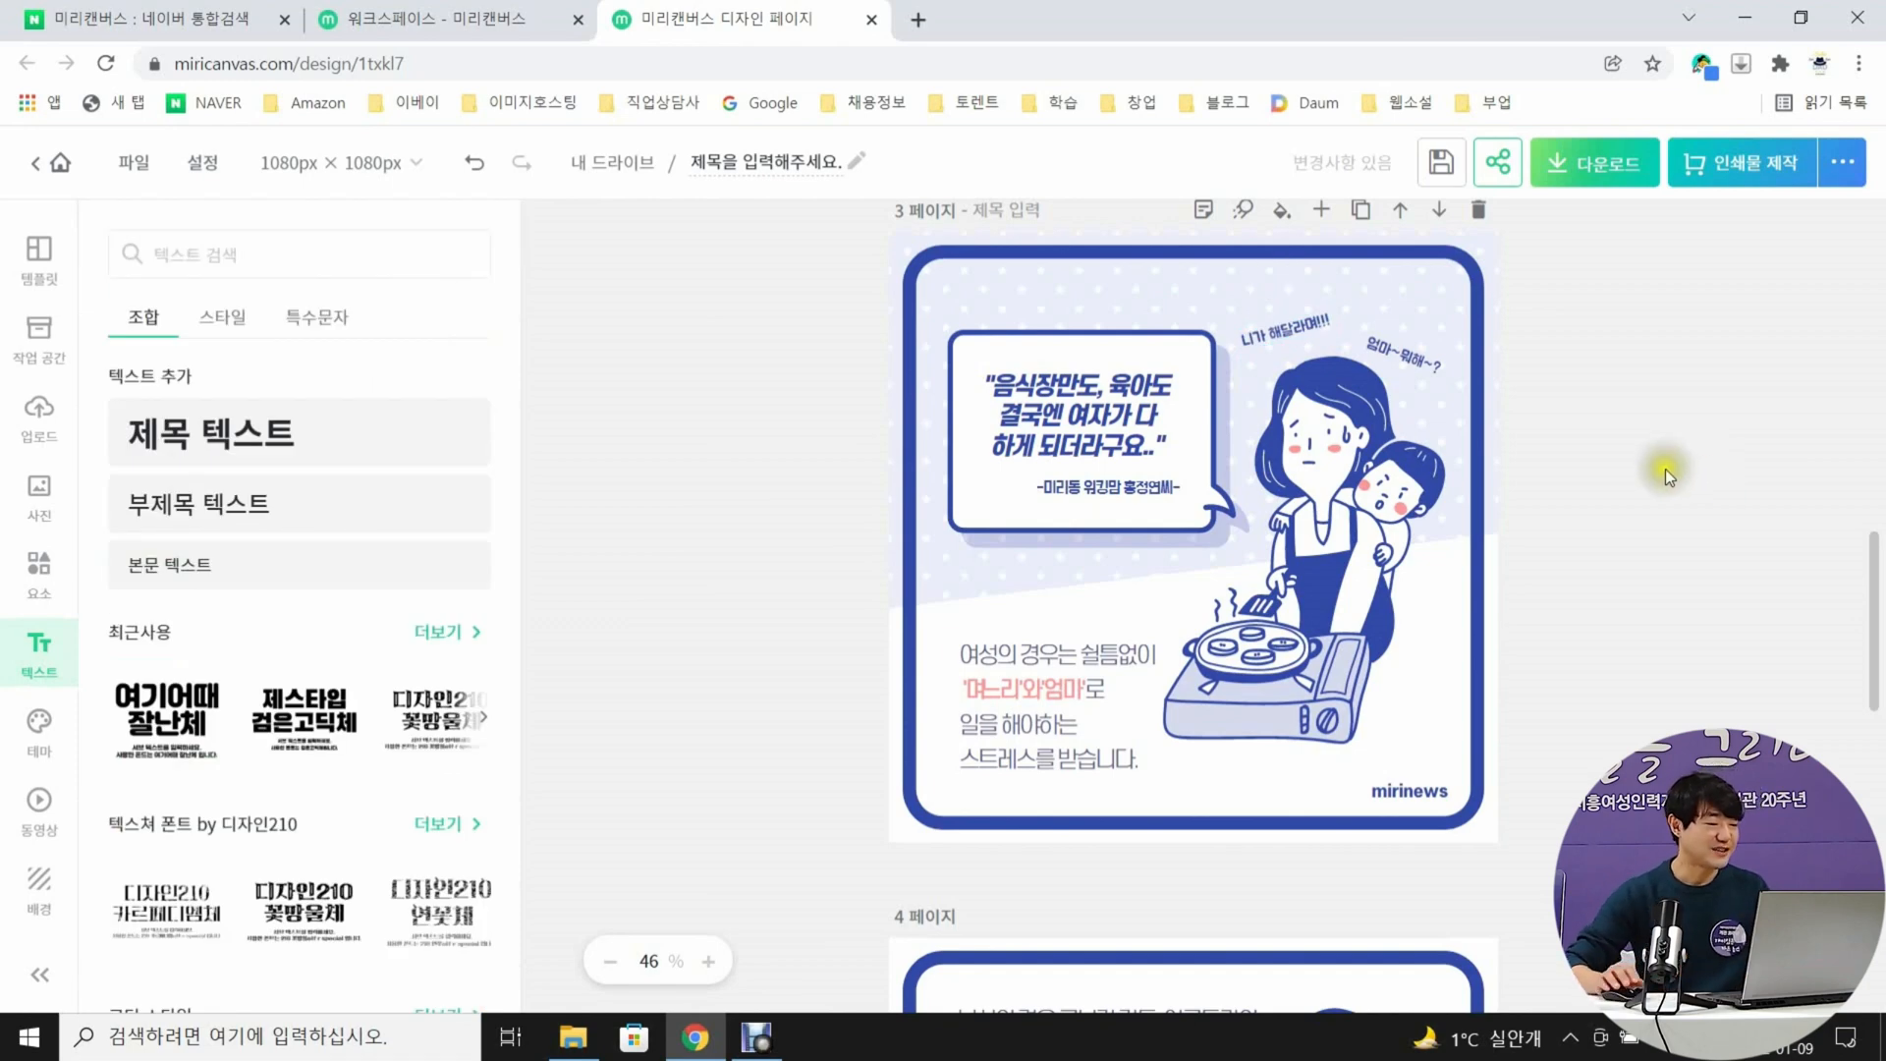
Replace page 3's speech bubble text with "볶음면에 스프를 넣고 뜨거운 물을 부어 계란이 반쯤 익으면 위에 올려 주세요" and raise it slightly
left_click(1049, 429)
double_click(1050, 430)
left_click_drag(986, 378, 1169, 454)
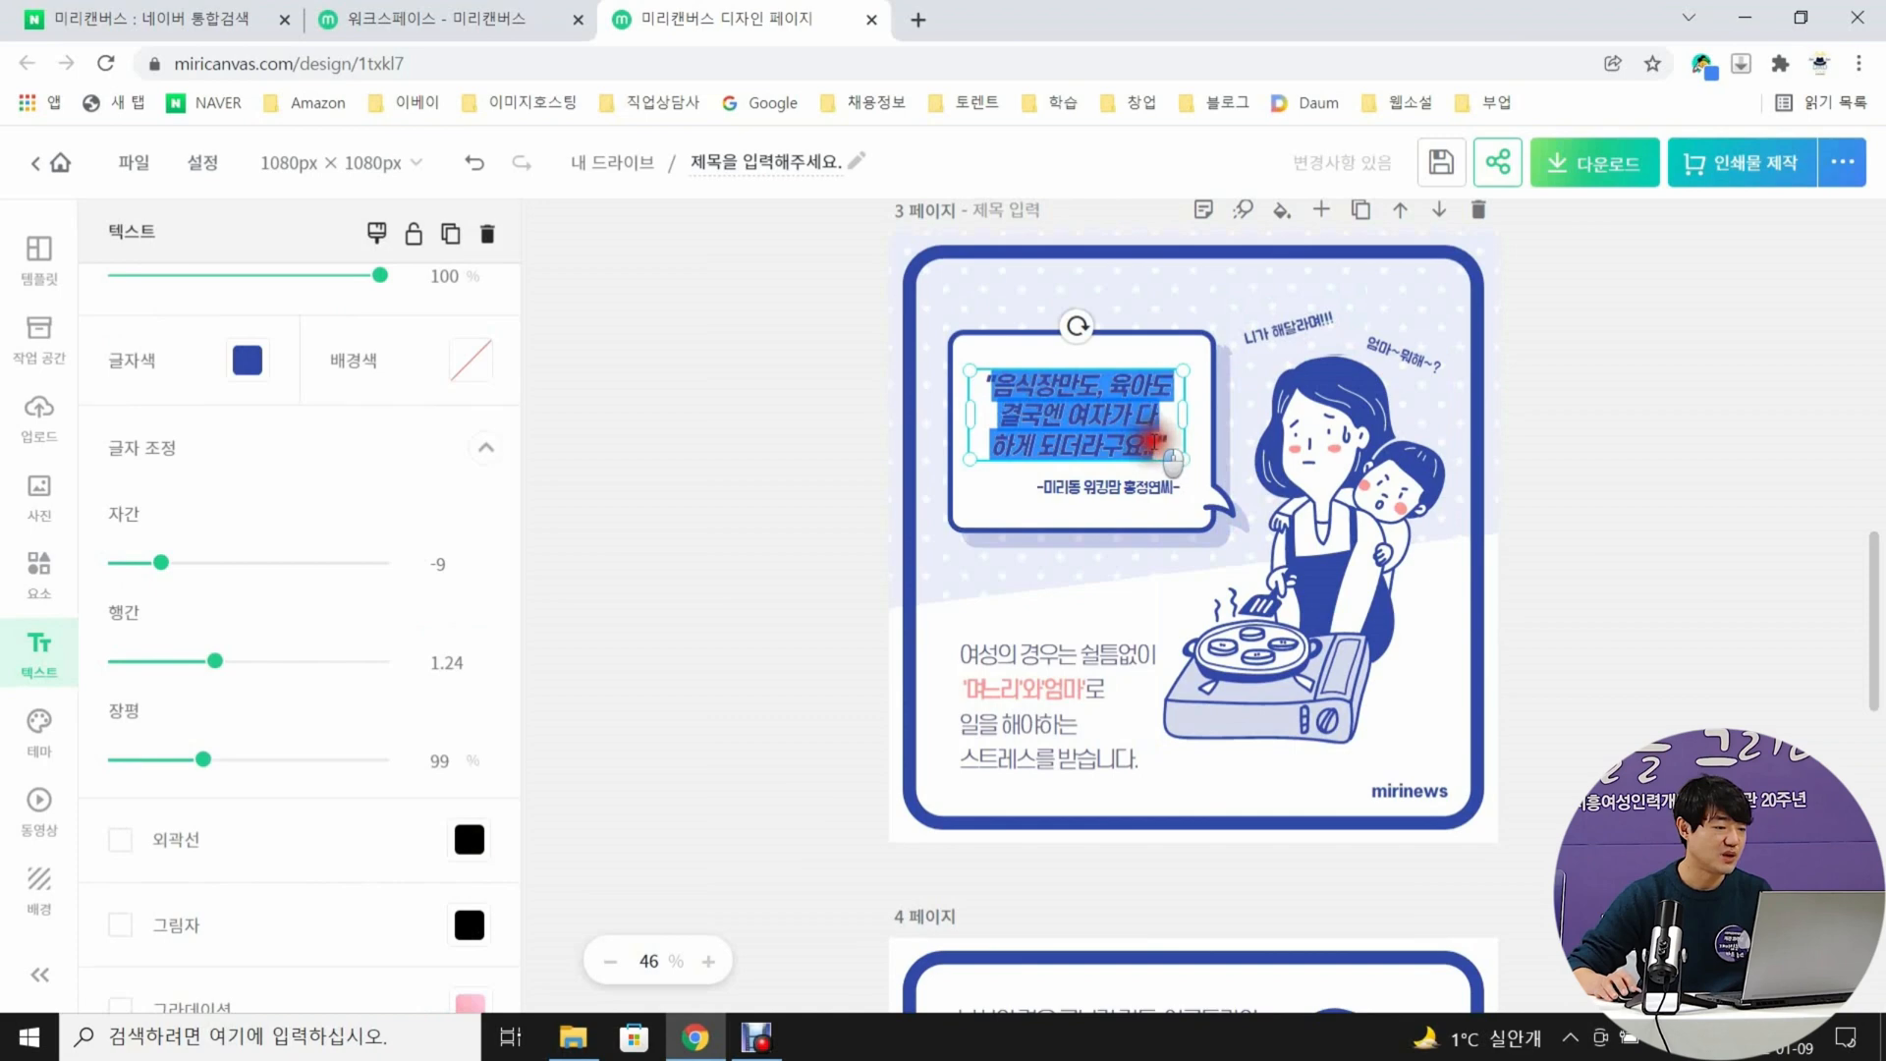
type("\"볶음\"면에 스프를 넣고 ")
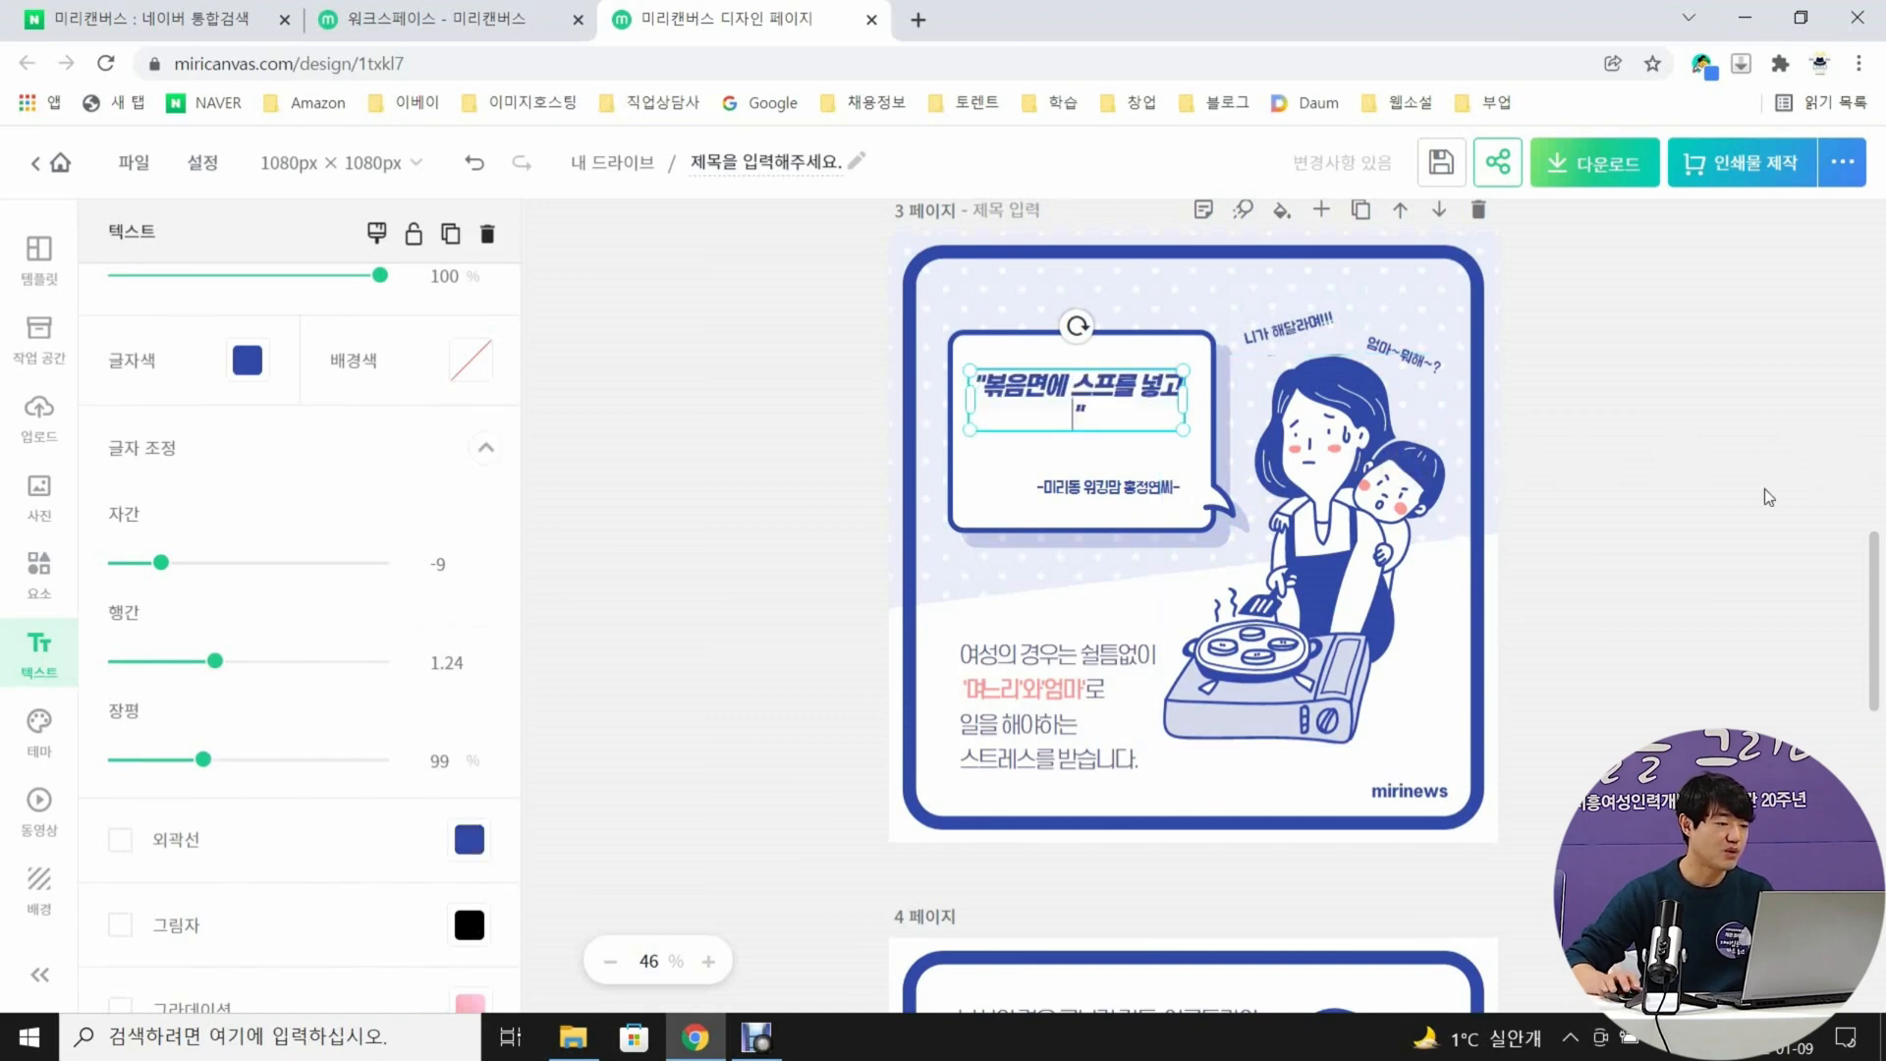
type("뜨거운 물을 부어 ")
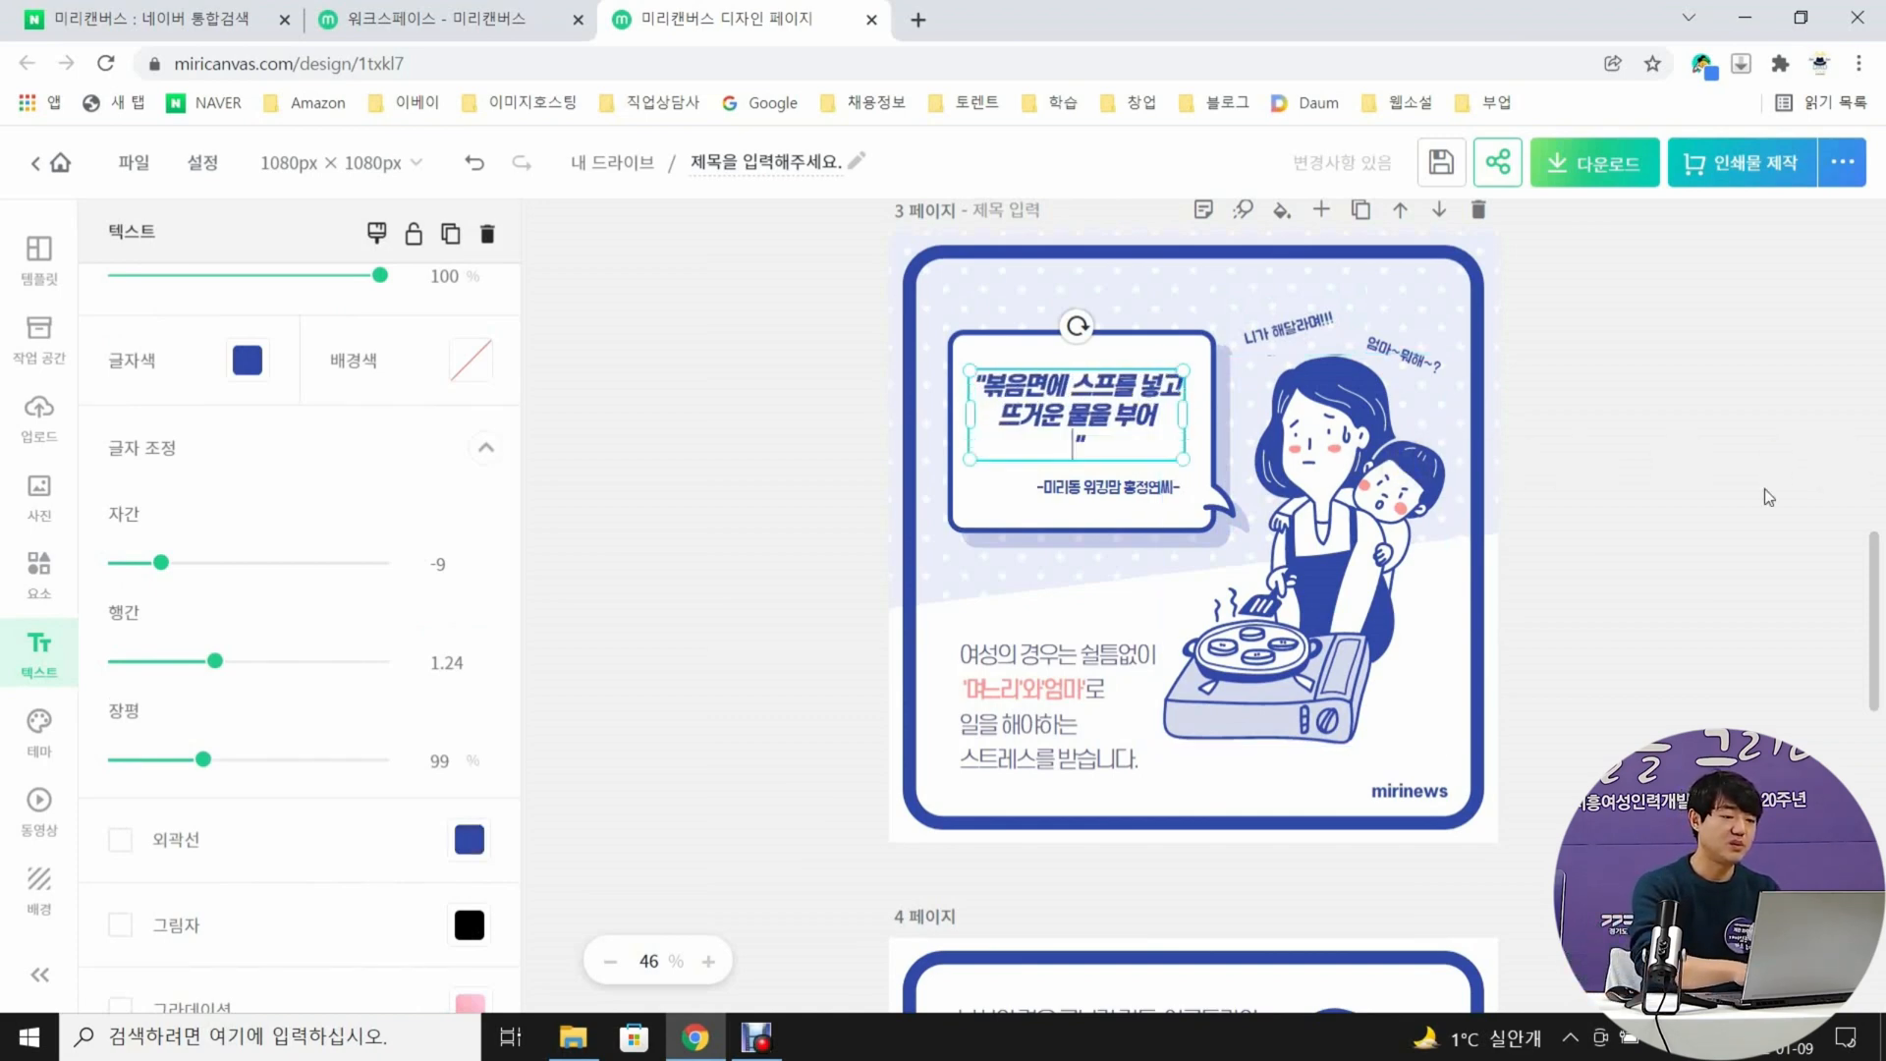
type("계란이 반쯤 익으면 위에 올려 주세요")
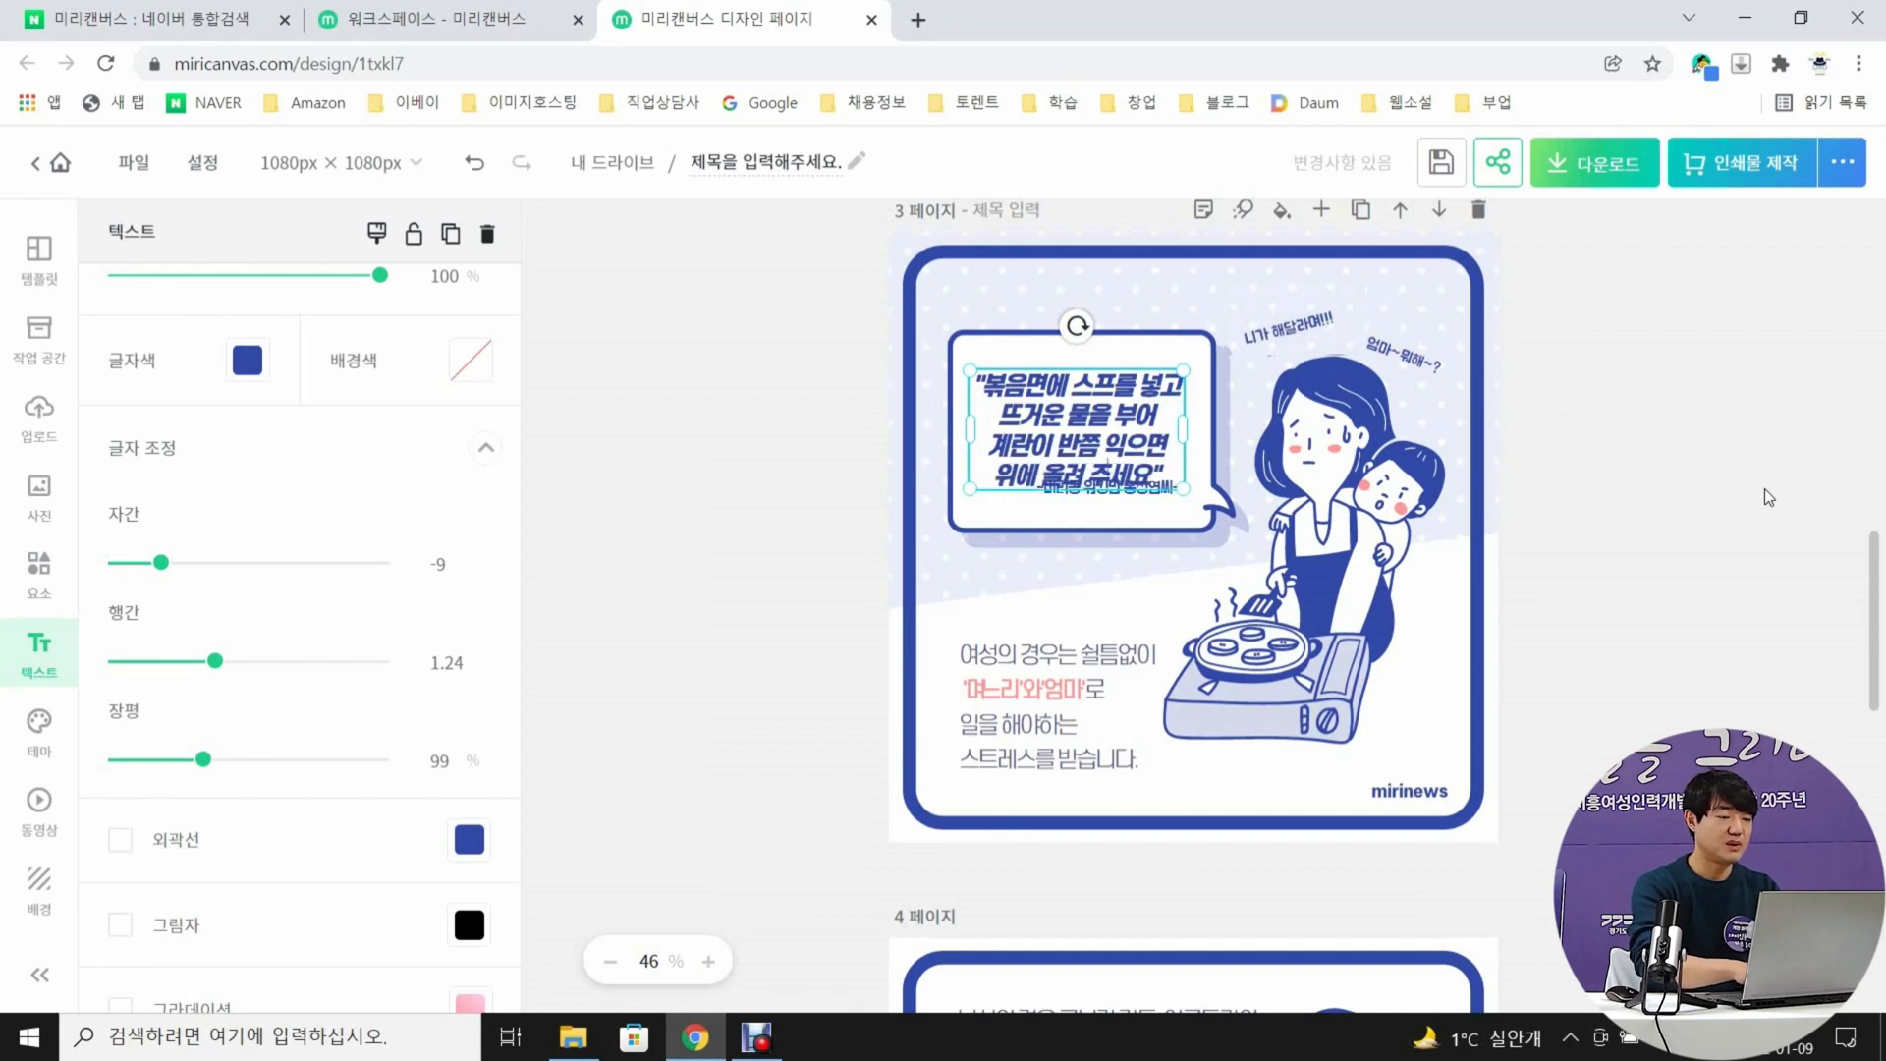
left_click(1784, 472)
left_click_drag(1126, 427, 1128, 411)
Change the attribution line in page 3's speech bubble to "-시흥시 워킹맘***씨-" and set it just below the quote
left_click_drag(1117, 490, 1166, 495)
double_click(1123, 496)
left_click(1123, 496)
type("시흥시 워킹맘***")
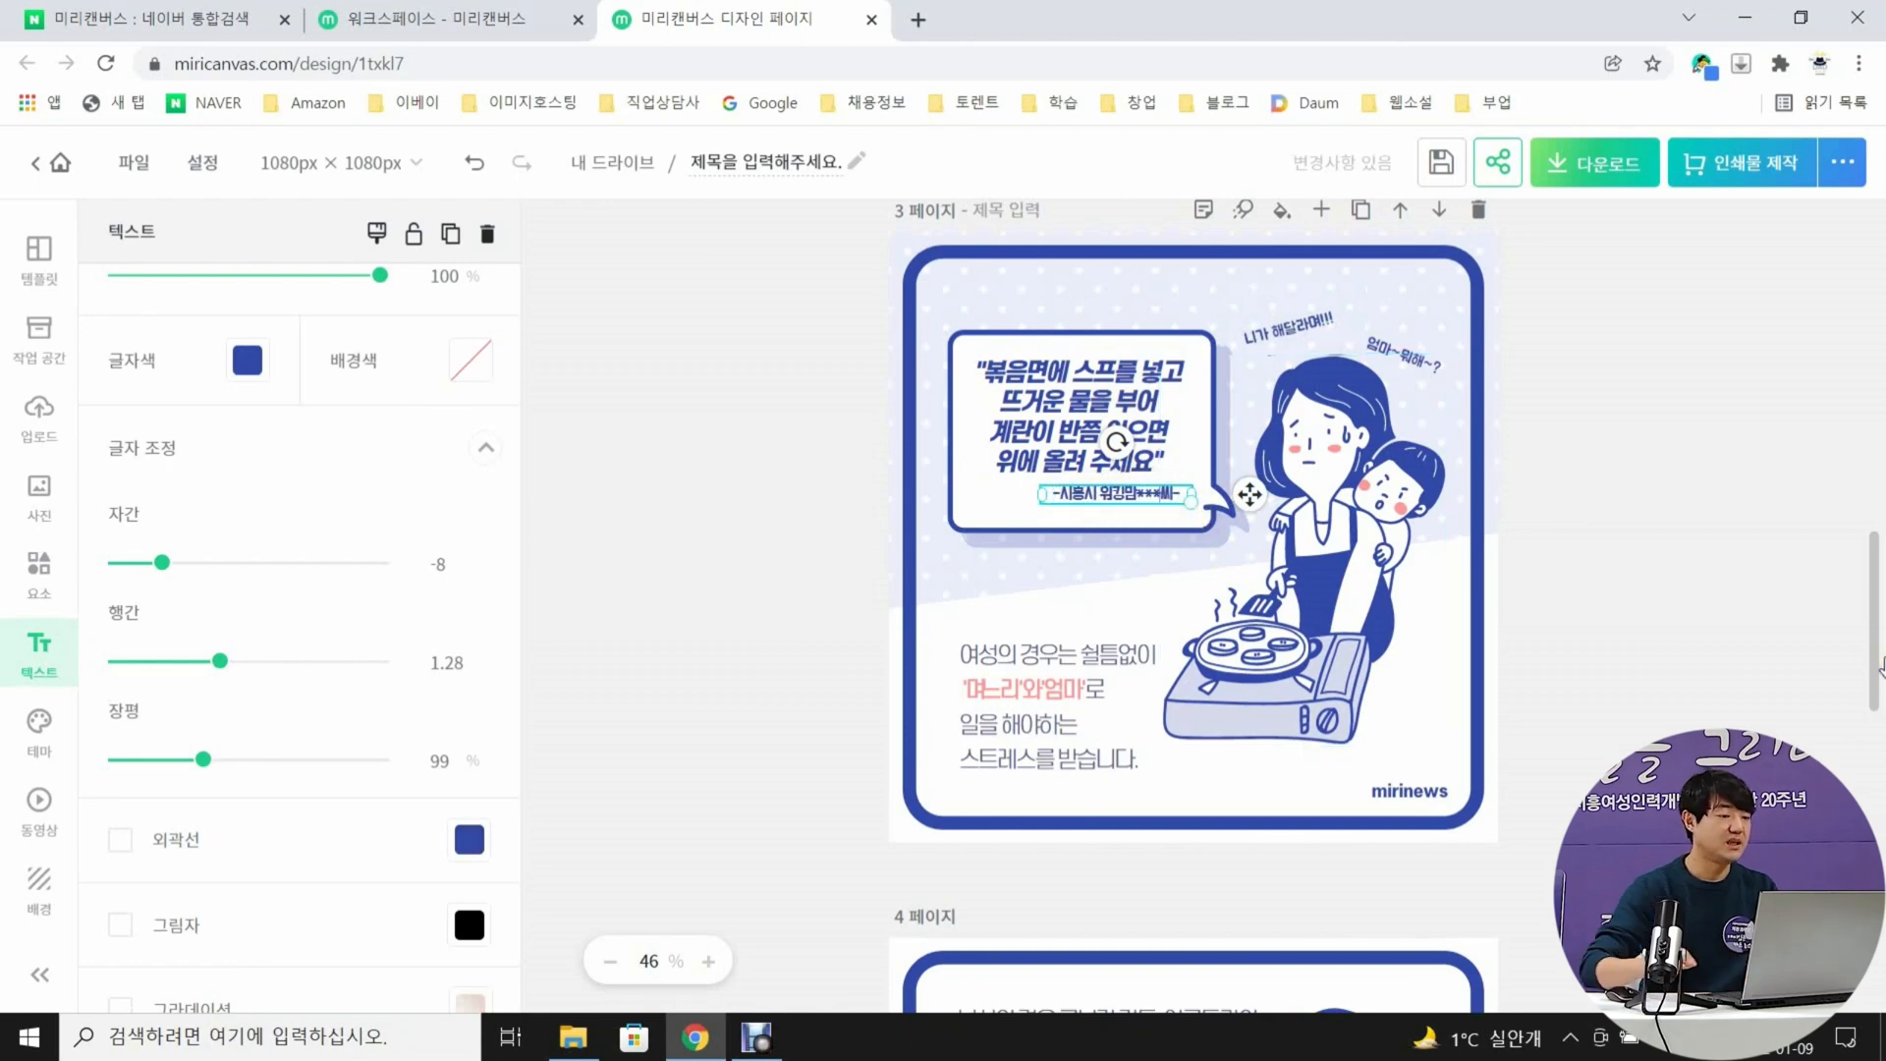
Delete the body paragraph about women's holiday stress below the speech bubble on page 3
left_click(1656, 663)
left_click(1077, 721)
key("Delete")
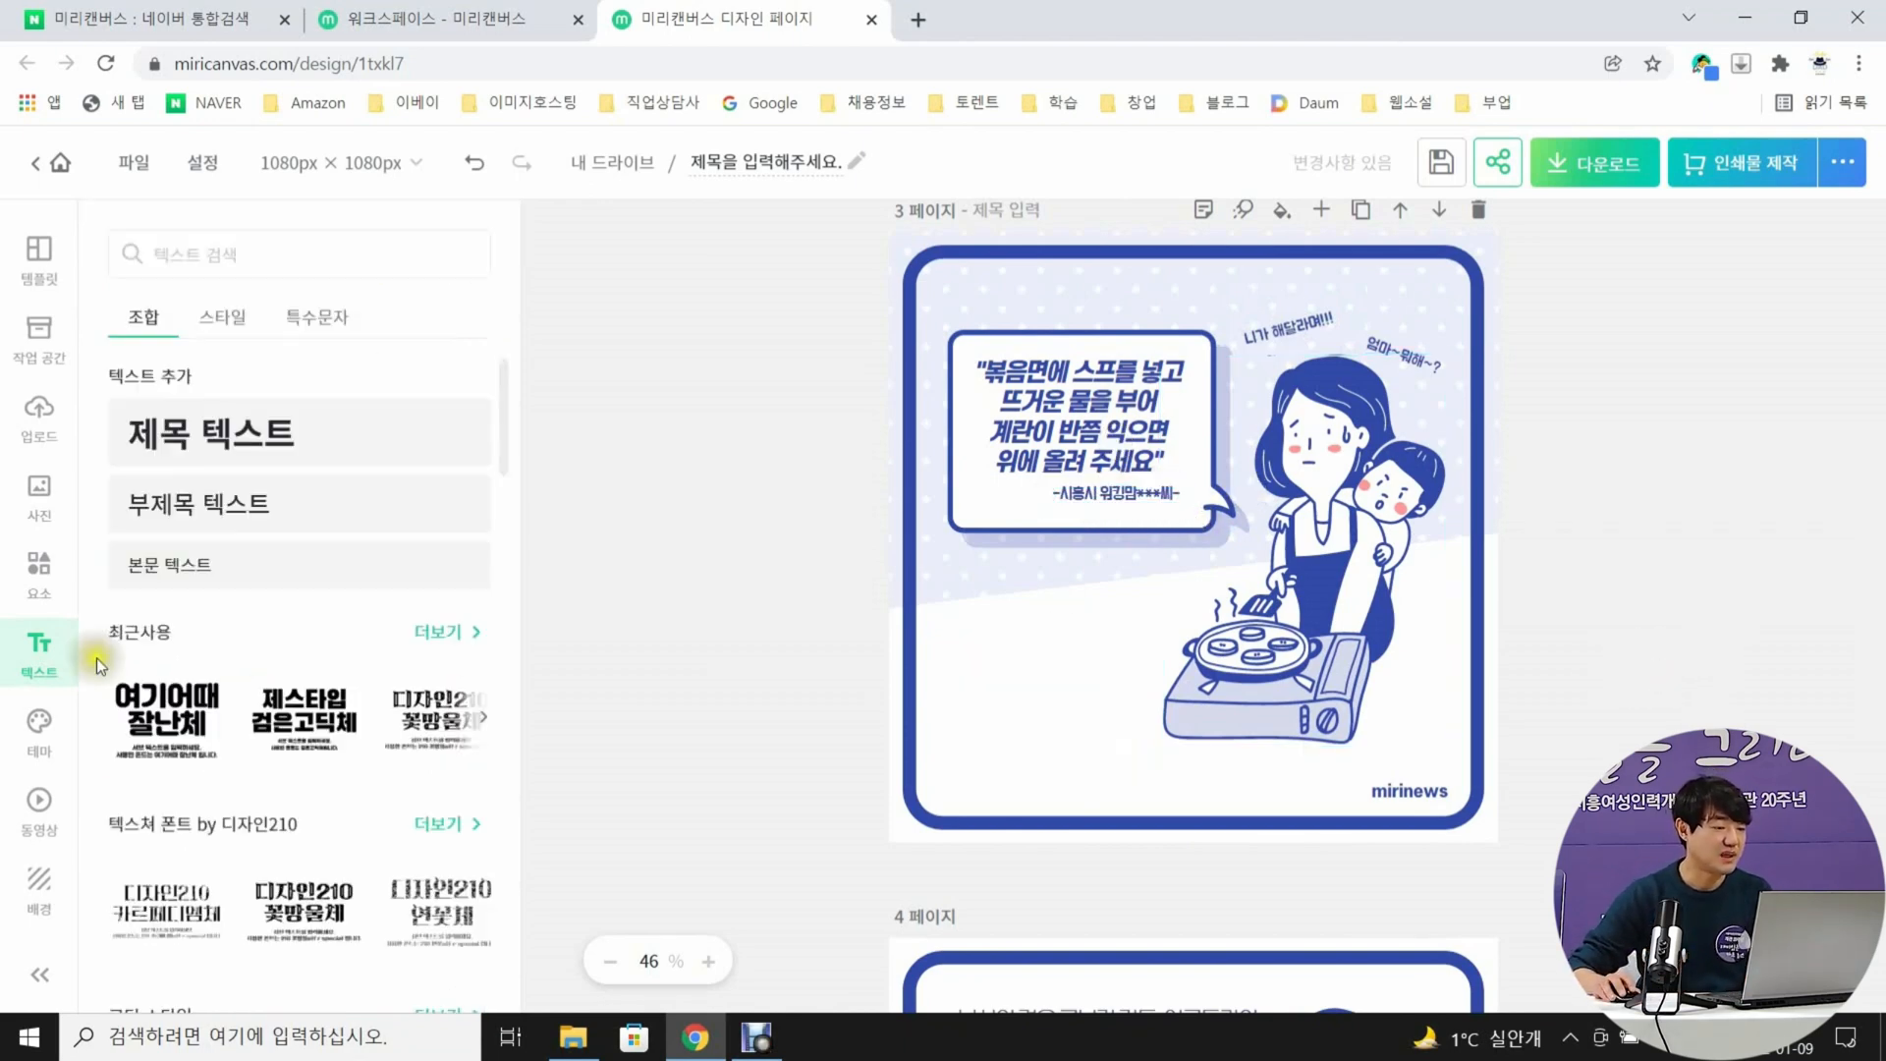
Add the uploaded photo of noodles on the egg to page 3, shrink it beside the stove, and delete the mirinews label
left_click(39, 415)
left_click(290, 607)
left_click_drag(1406, 325, 1223, 509)
left_click_drag(1082, 661, 1032, 702)
left_click_drag(1173, 551, 1156, 567)
left_click(1575, 719)
left_click(1430, 792)
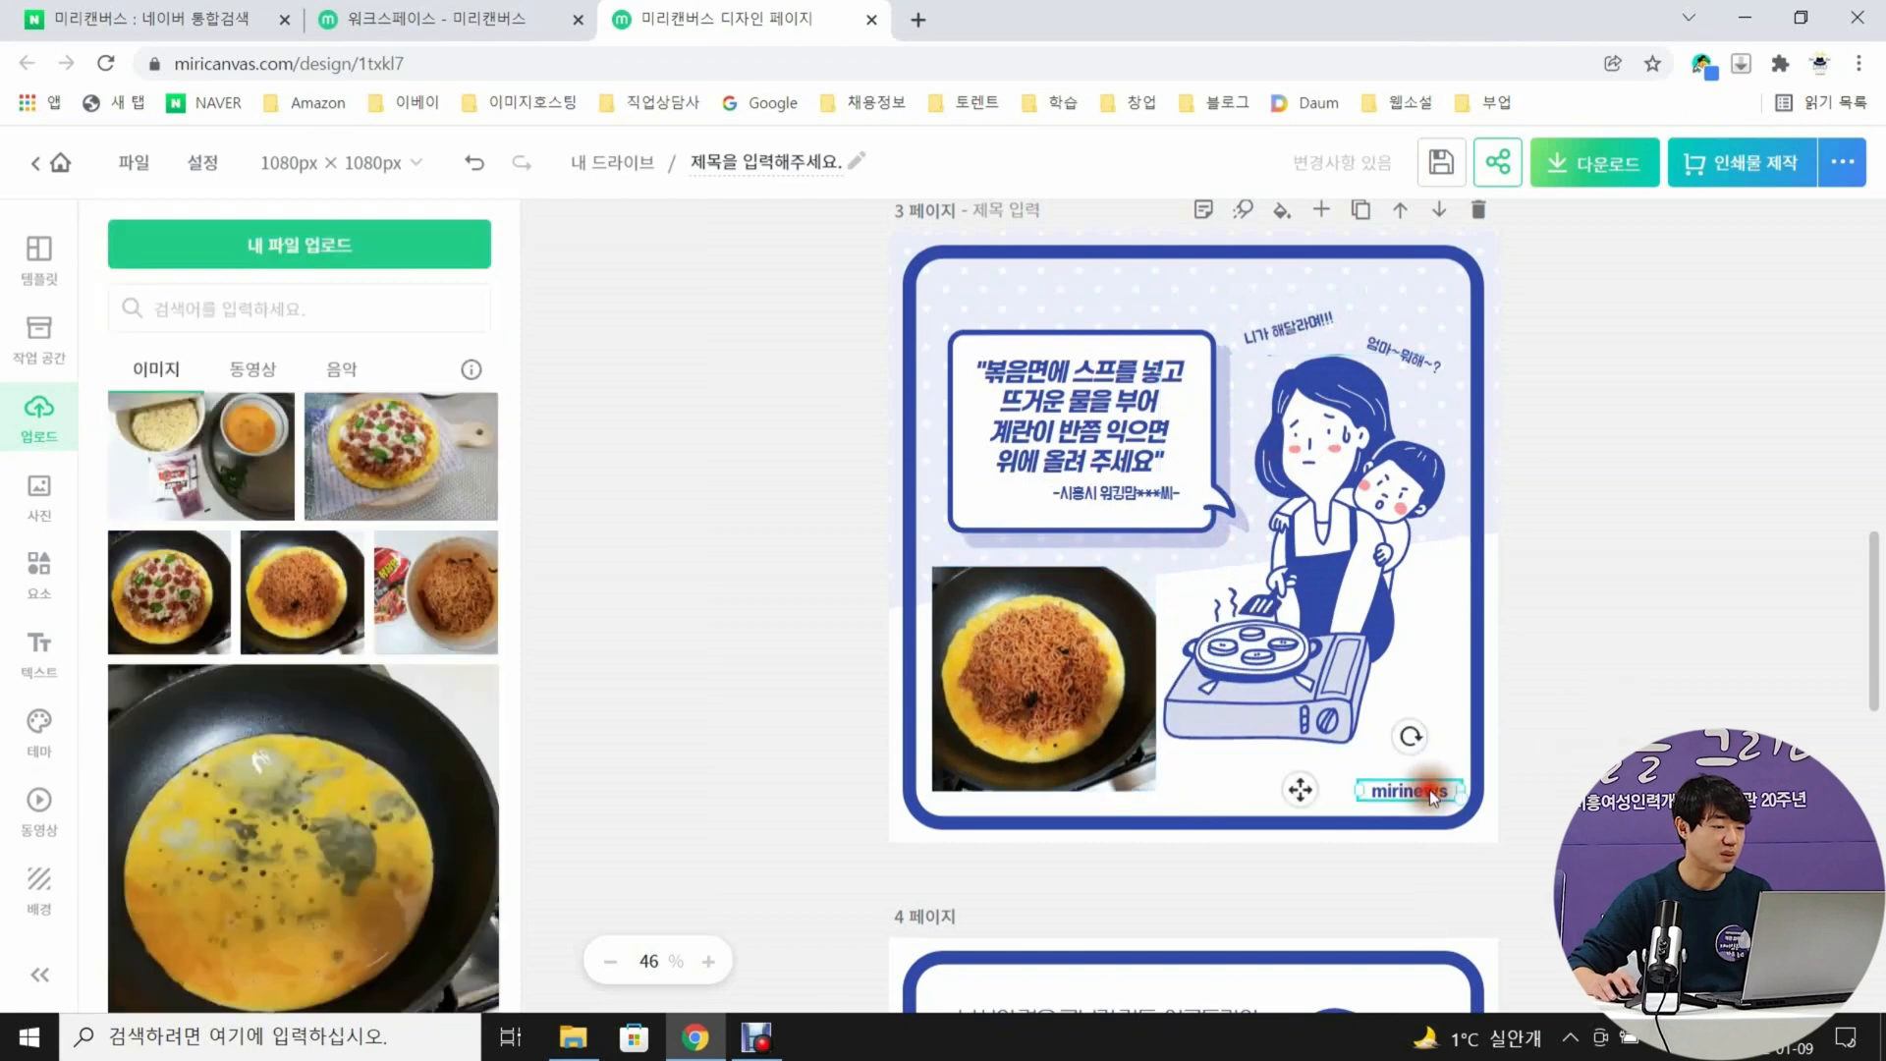
key("Delete")
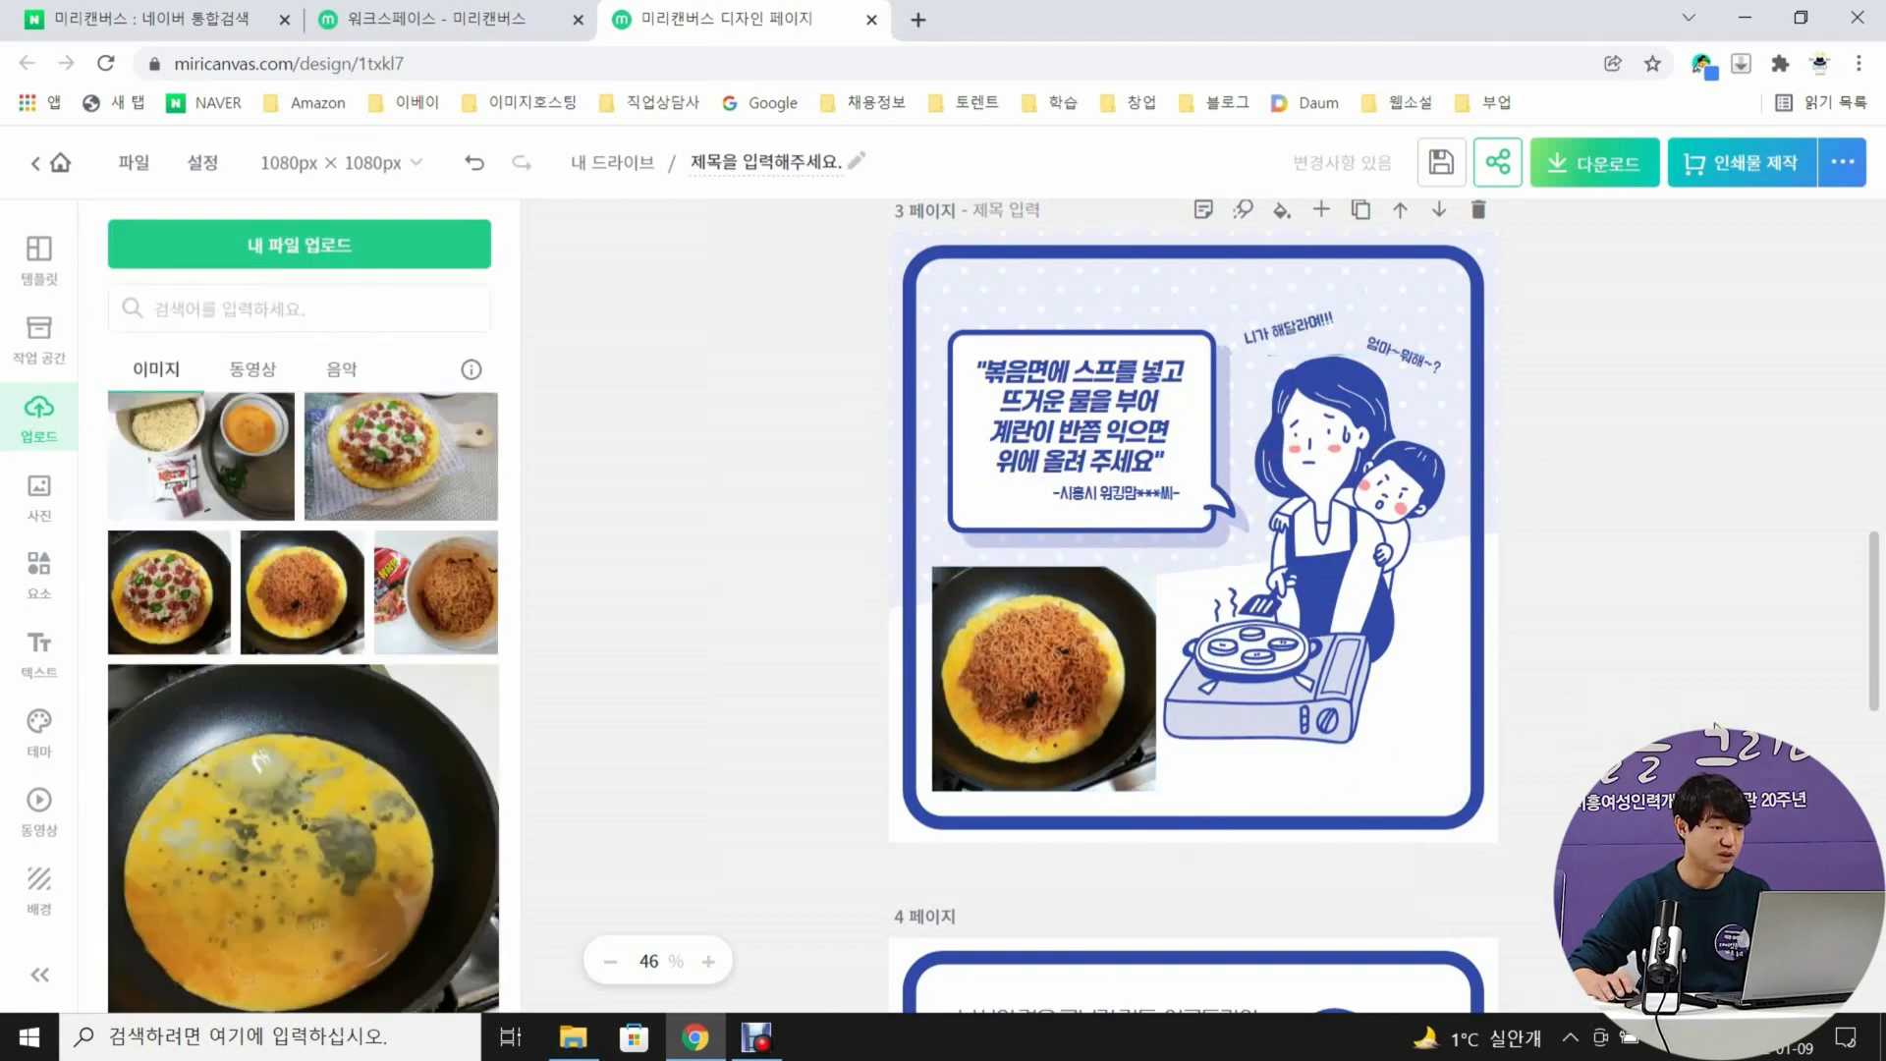
Delete page 4's opening paragraph and move the two portrait illustrations and their captions up into the freed space
scroll(662, 522, "down", 5)
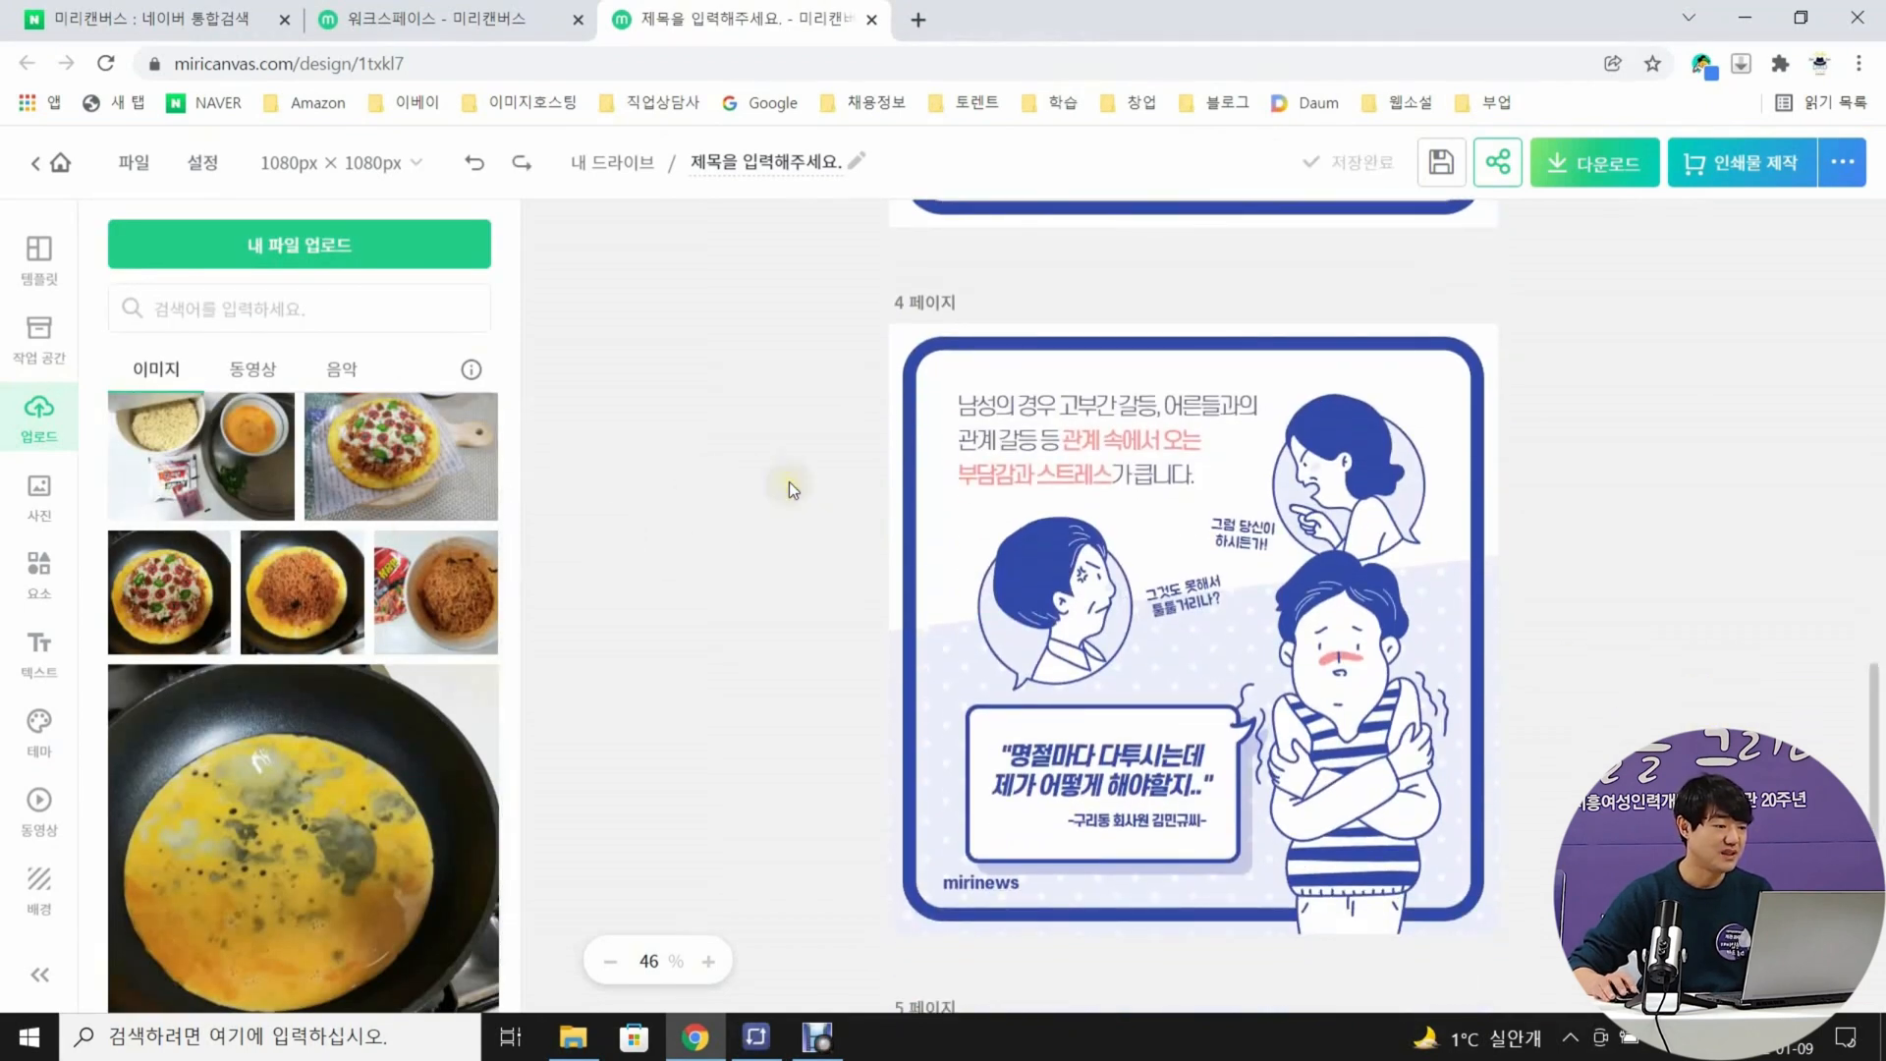
left_click(1092, 424)
key("Delete")
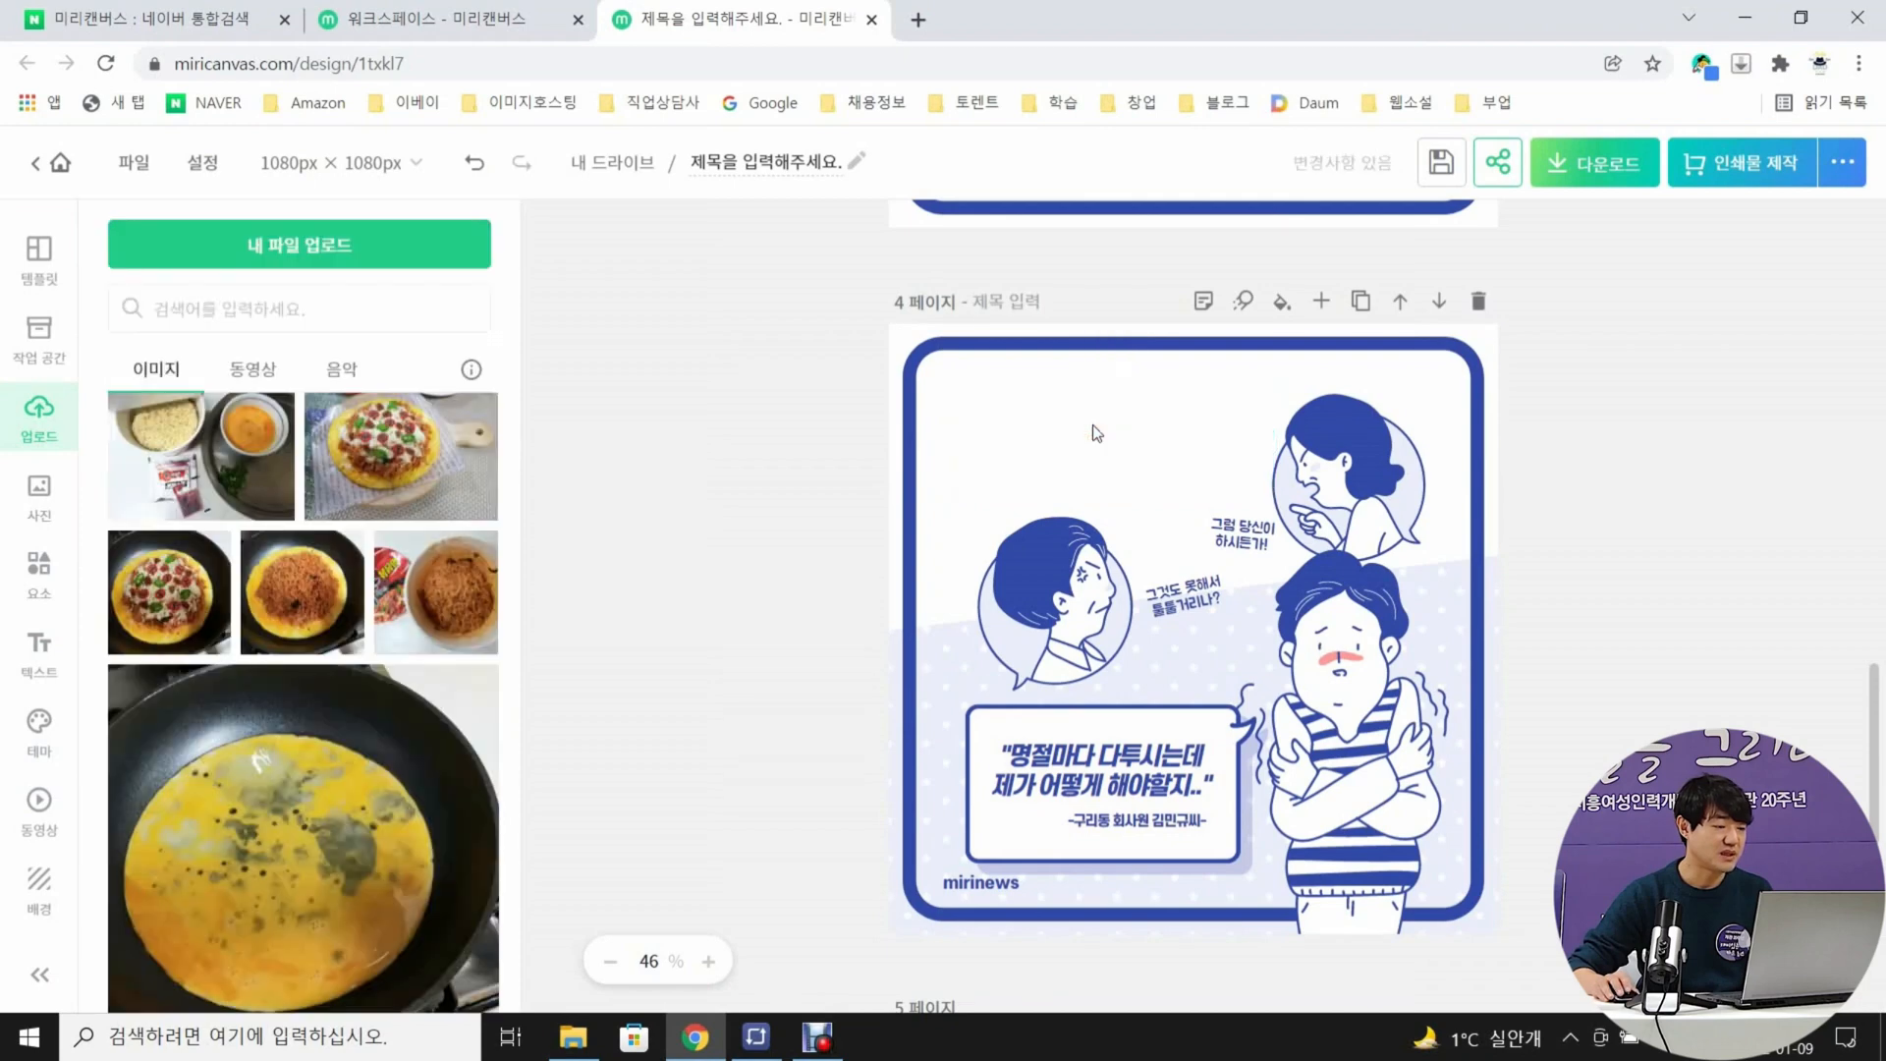
left_click_drag(1053, 642, 1070, 507)
left_click_drag(1349, 498, 1353, 464)
left_click_drag(1268, 369, 1255, 360)
left_click_drag(1228, 543, 1215, 407)
left_click_drag(1186, 605, 1192, 479)
left_click_drag(1062, 506, 1042, 507)
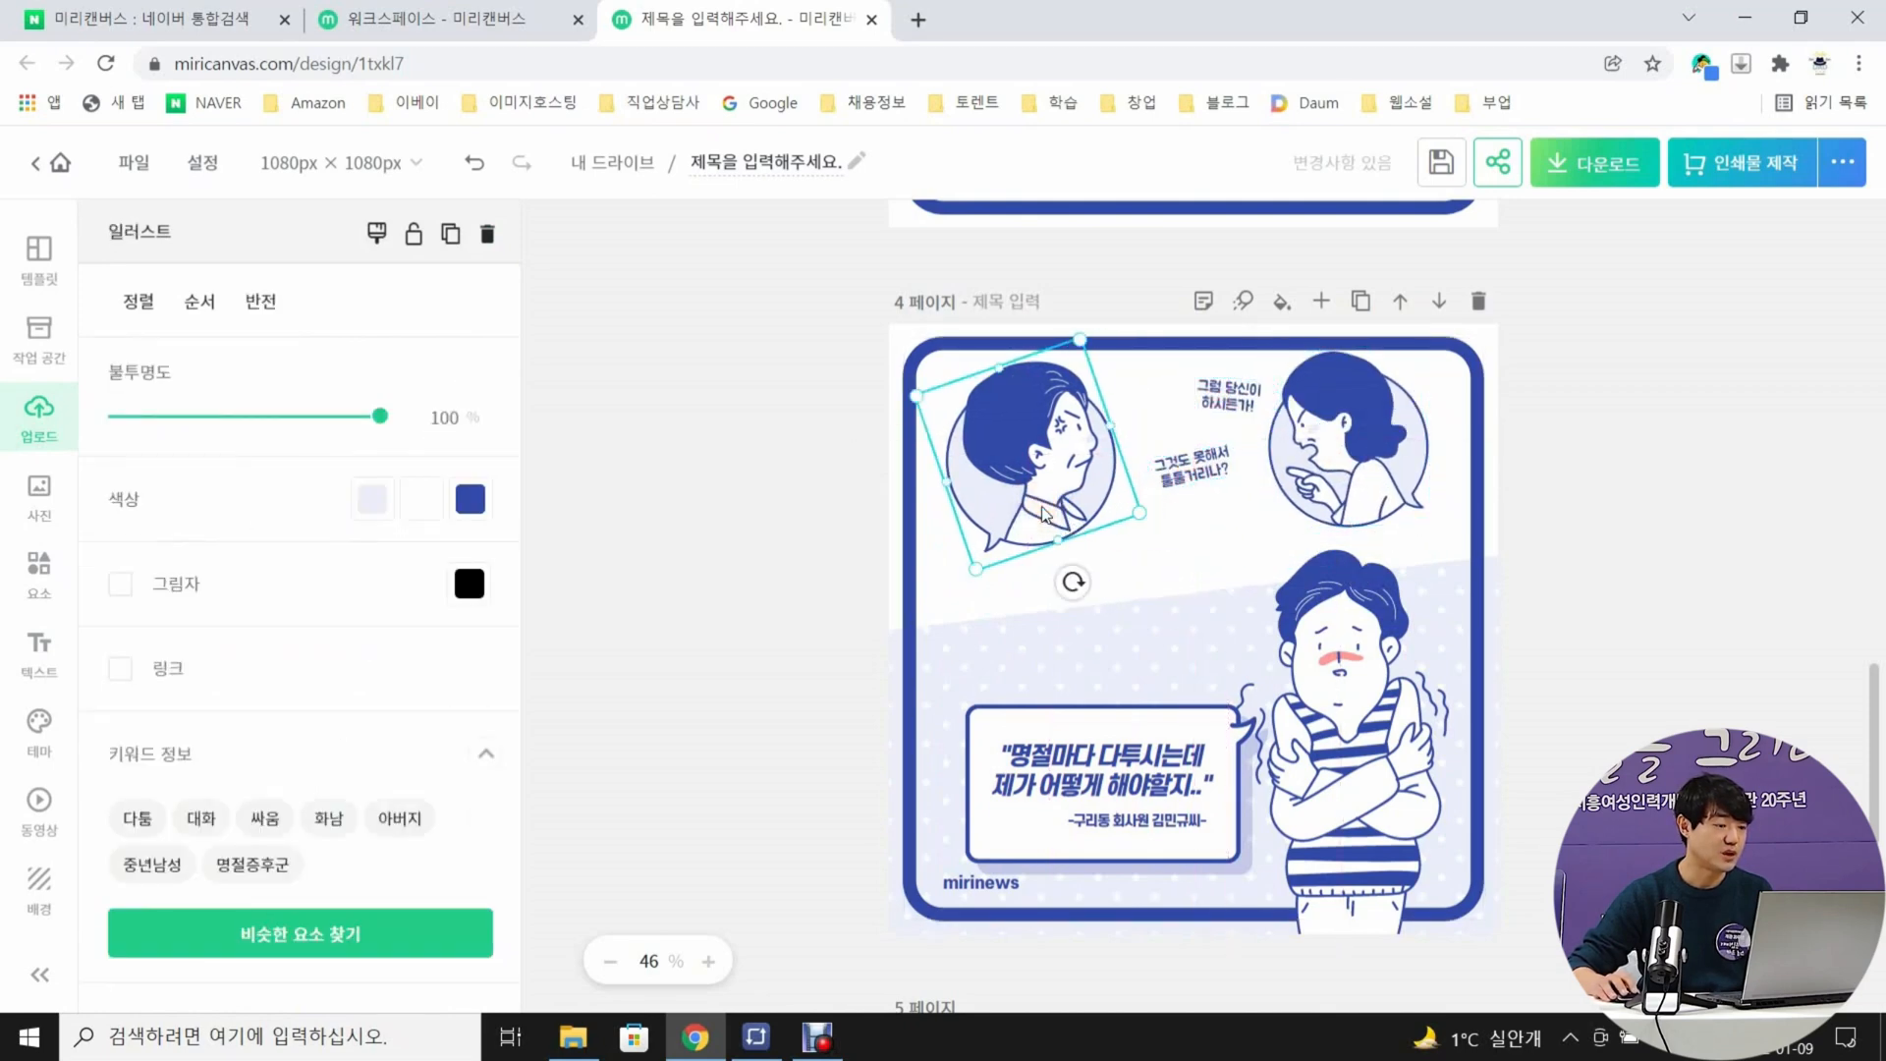
Replace the caption beside the older woman on page 4 with "애미야 너만 먹냐!" on two lines
double_click(1228, 396)
type("애미야")
key("Return")
type("너만 먹냐!")
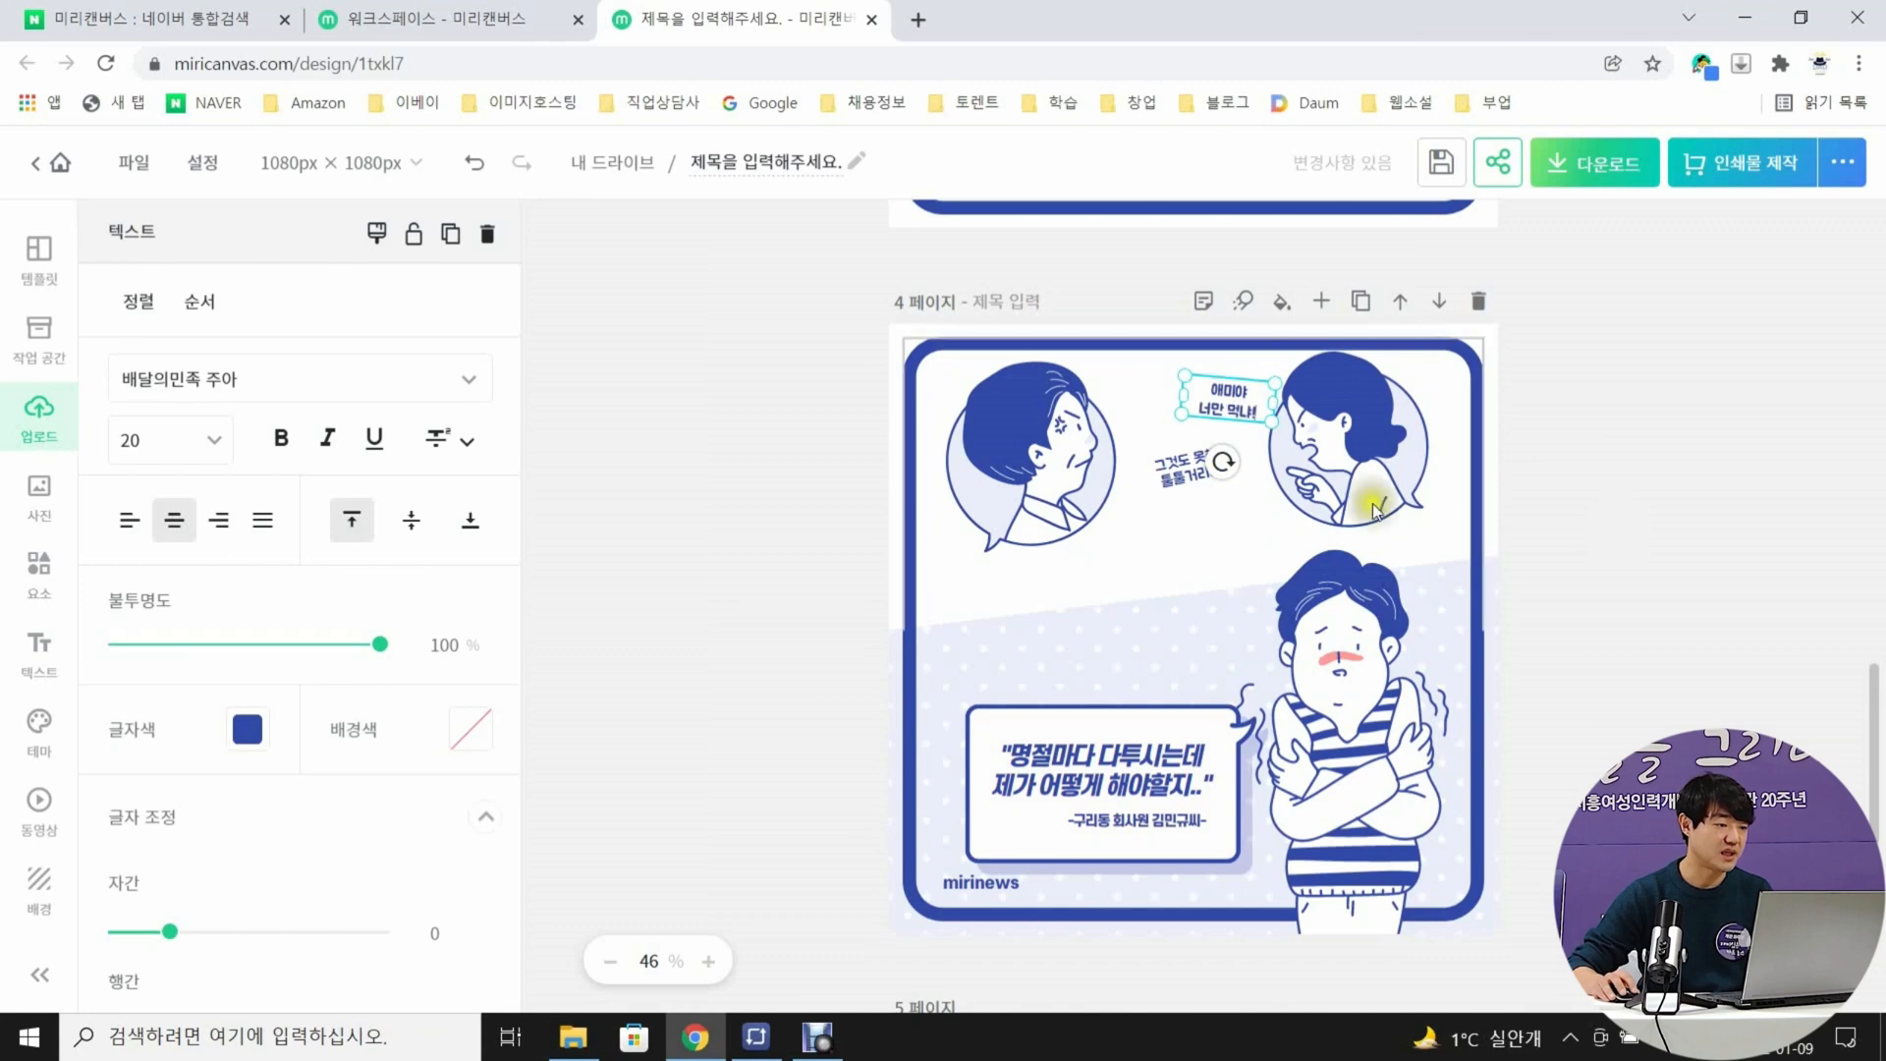
Replace the lower caption between page 4's two portraits with "할때 좀 많이 하라구!!!" on two lines
double_click(1186, 470)
type("할때 좀 많이")
key("Return")
type("하라구!!!")
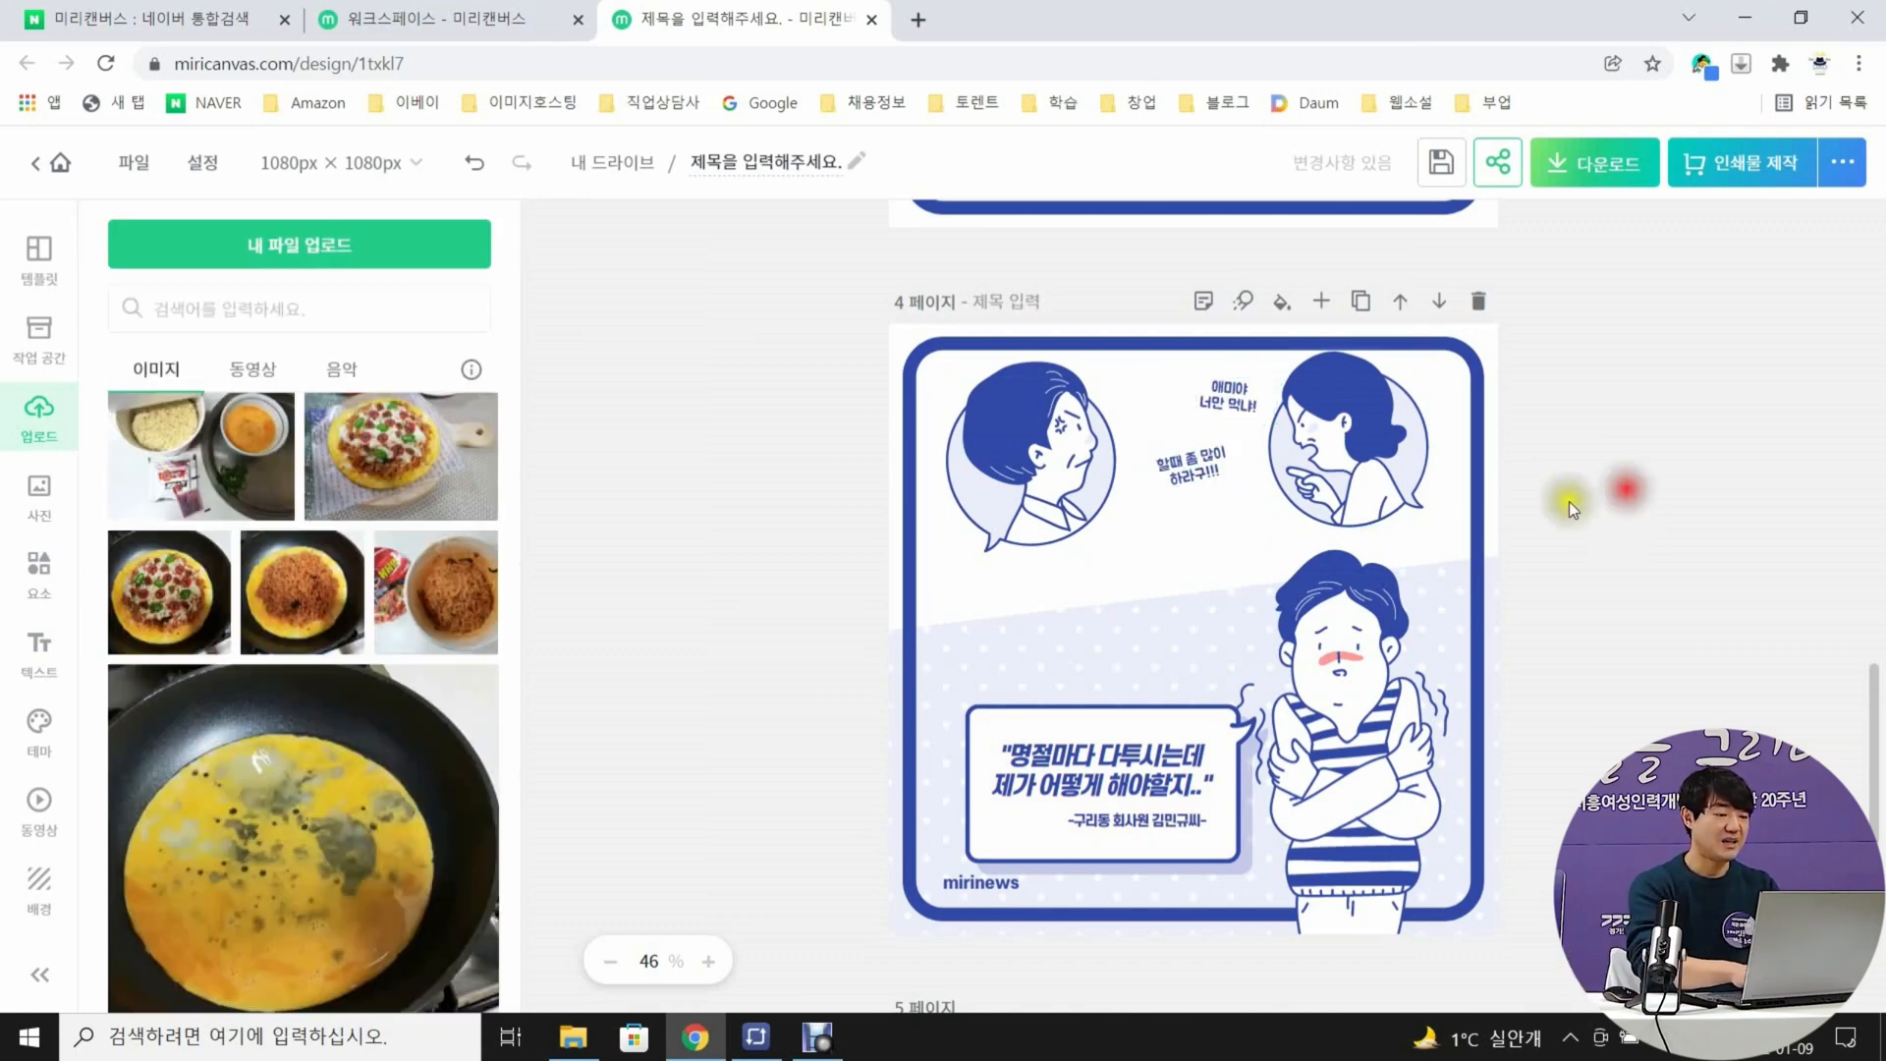
left_click(1613, 468)
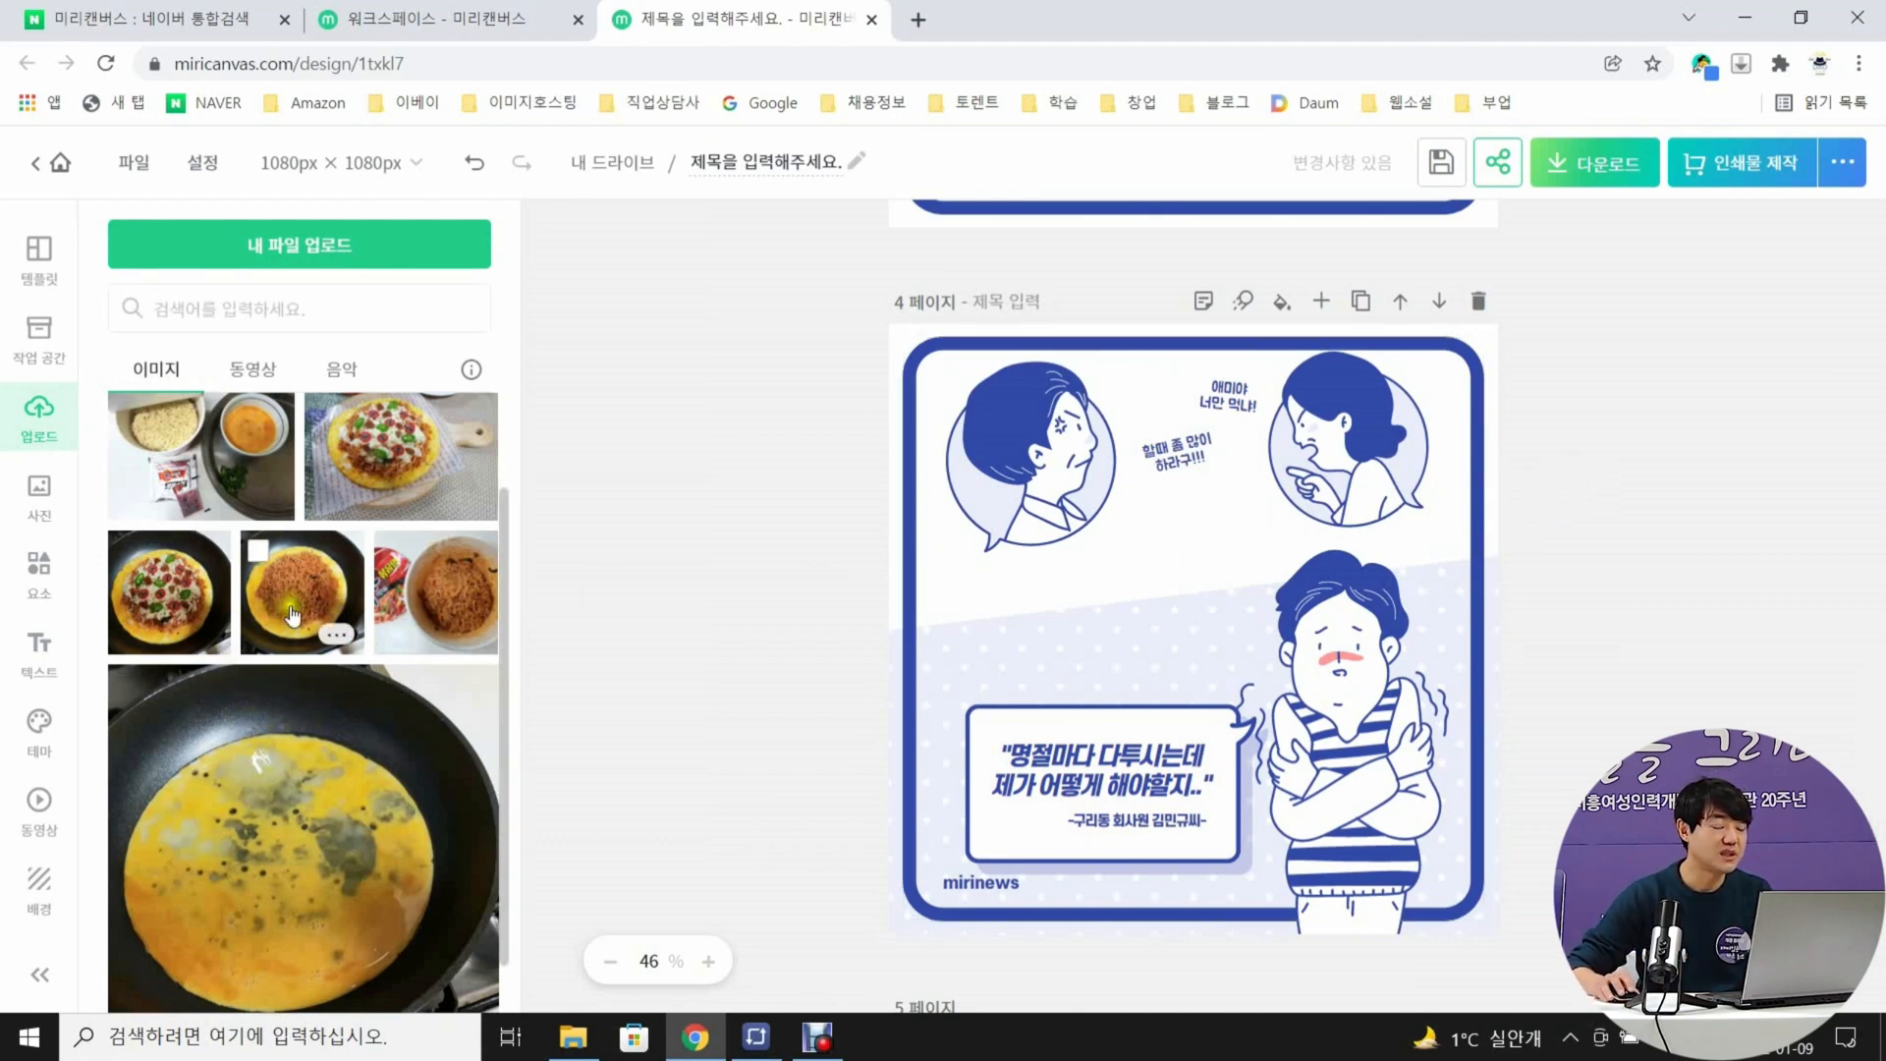
Add the topped pizza photo to page 4 and replace the bubble text with "위에 모짜렐라 치즈와 고추, 건더기 스프를 넣고 뚜껑을 닫아 익히면 끝~"
scroll(300, 608, "down", 1)
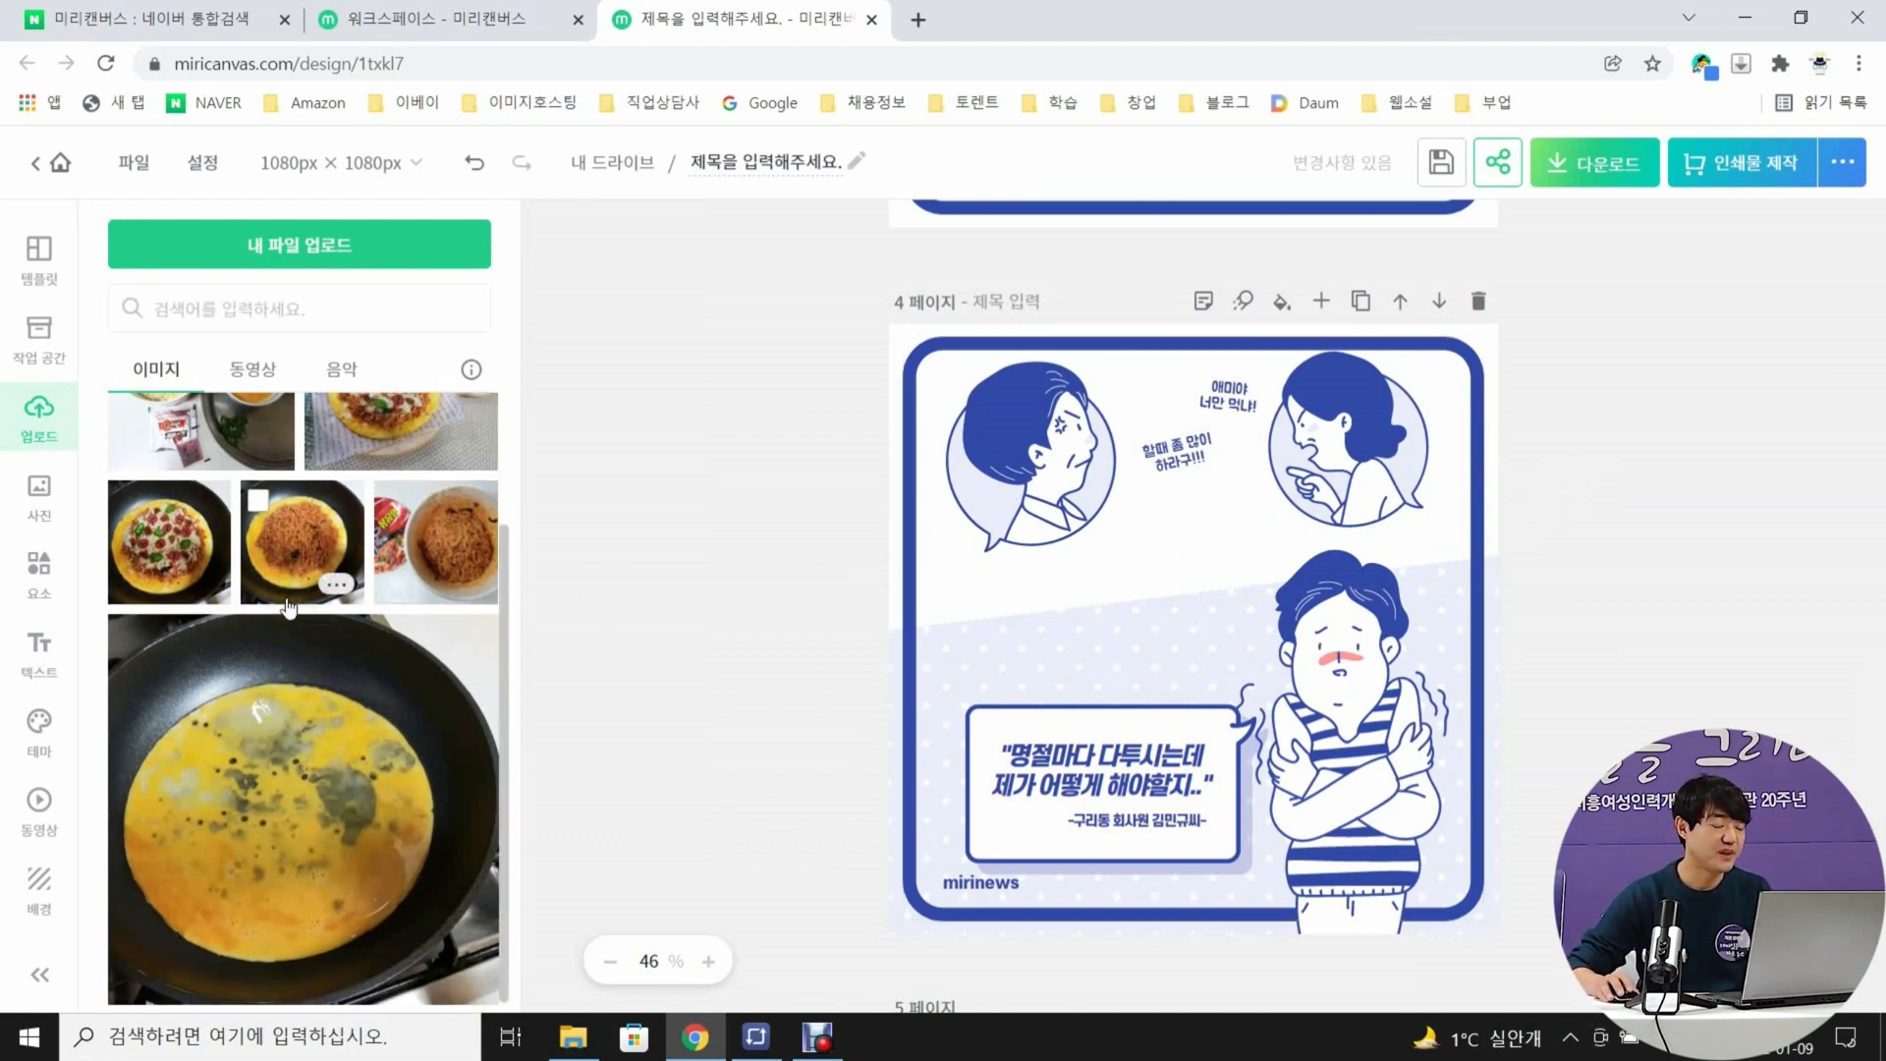
left_click_drag(182, 552, 1188, 615)
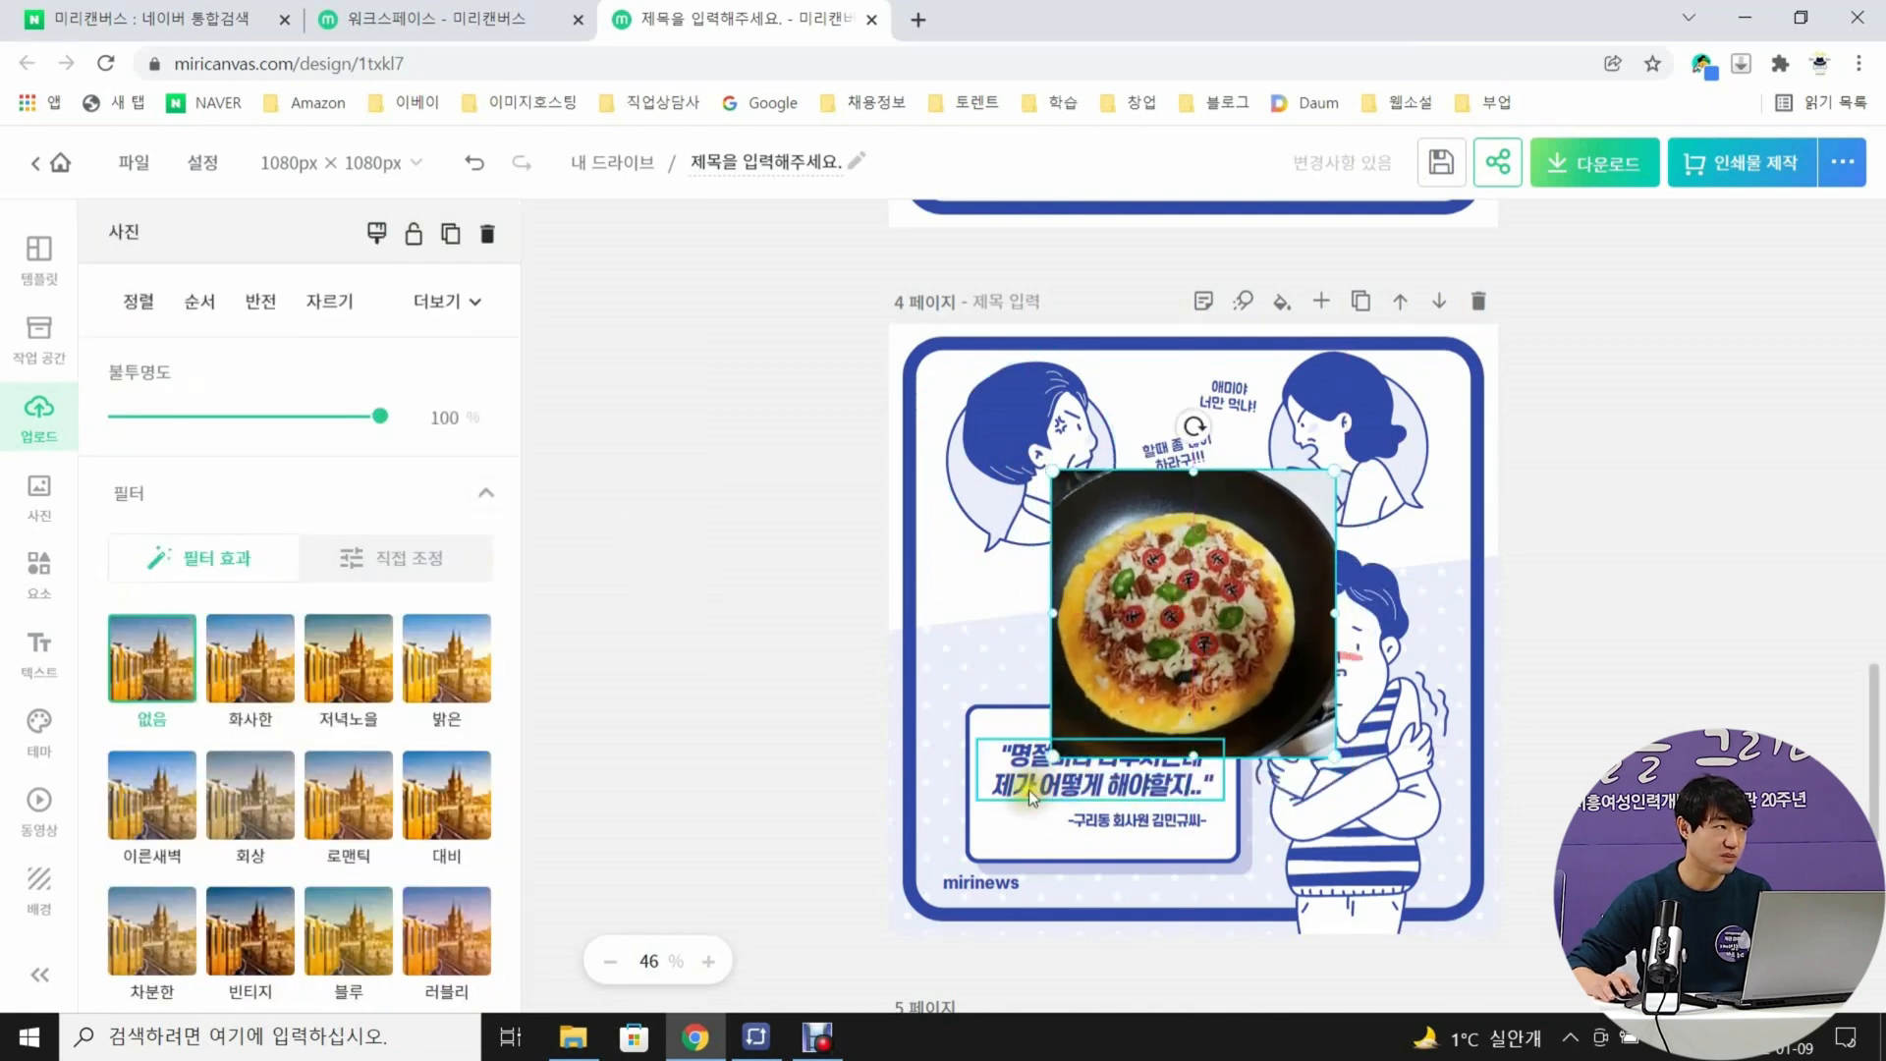
double_click(1042, 771)
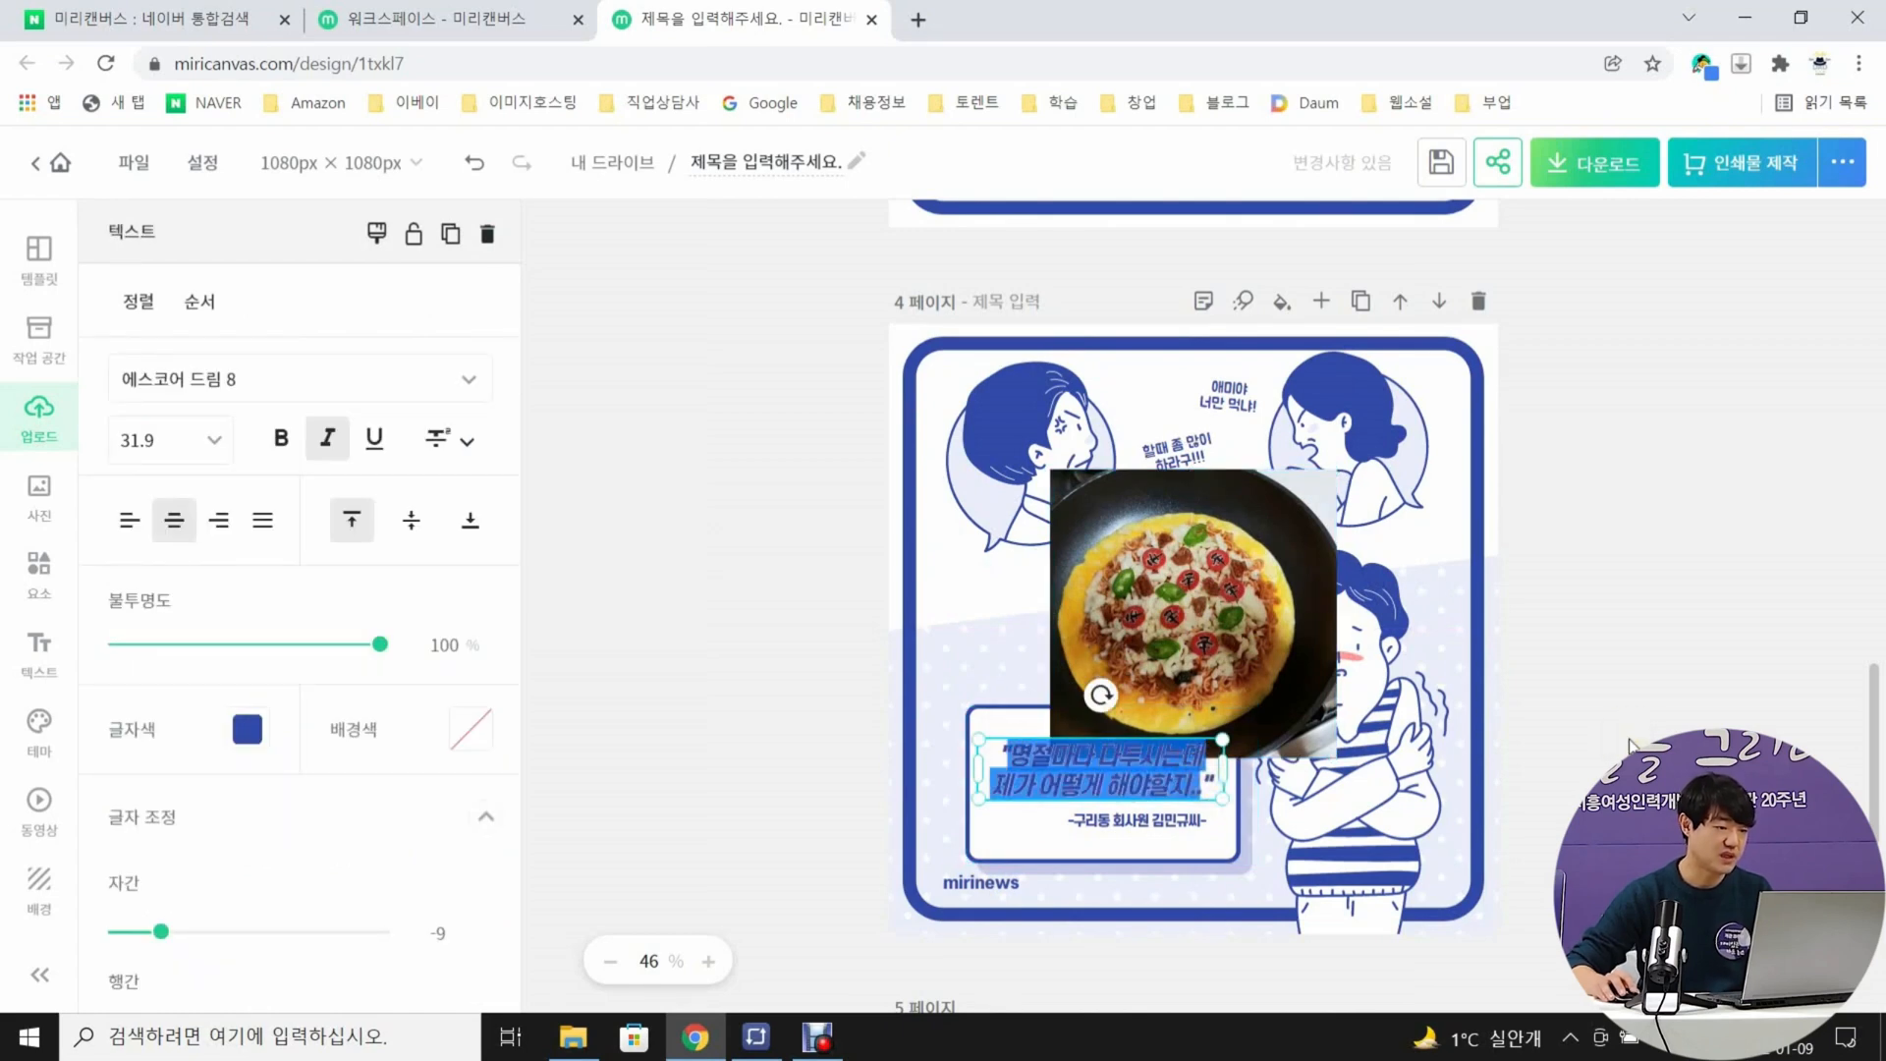
type("위에 모짜렐라 치즈와 ㄱ")
type("추, 건더기 스프를 넣고 뚜껑을 닫아 익히면 끝~")
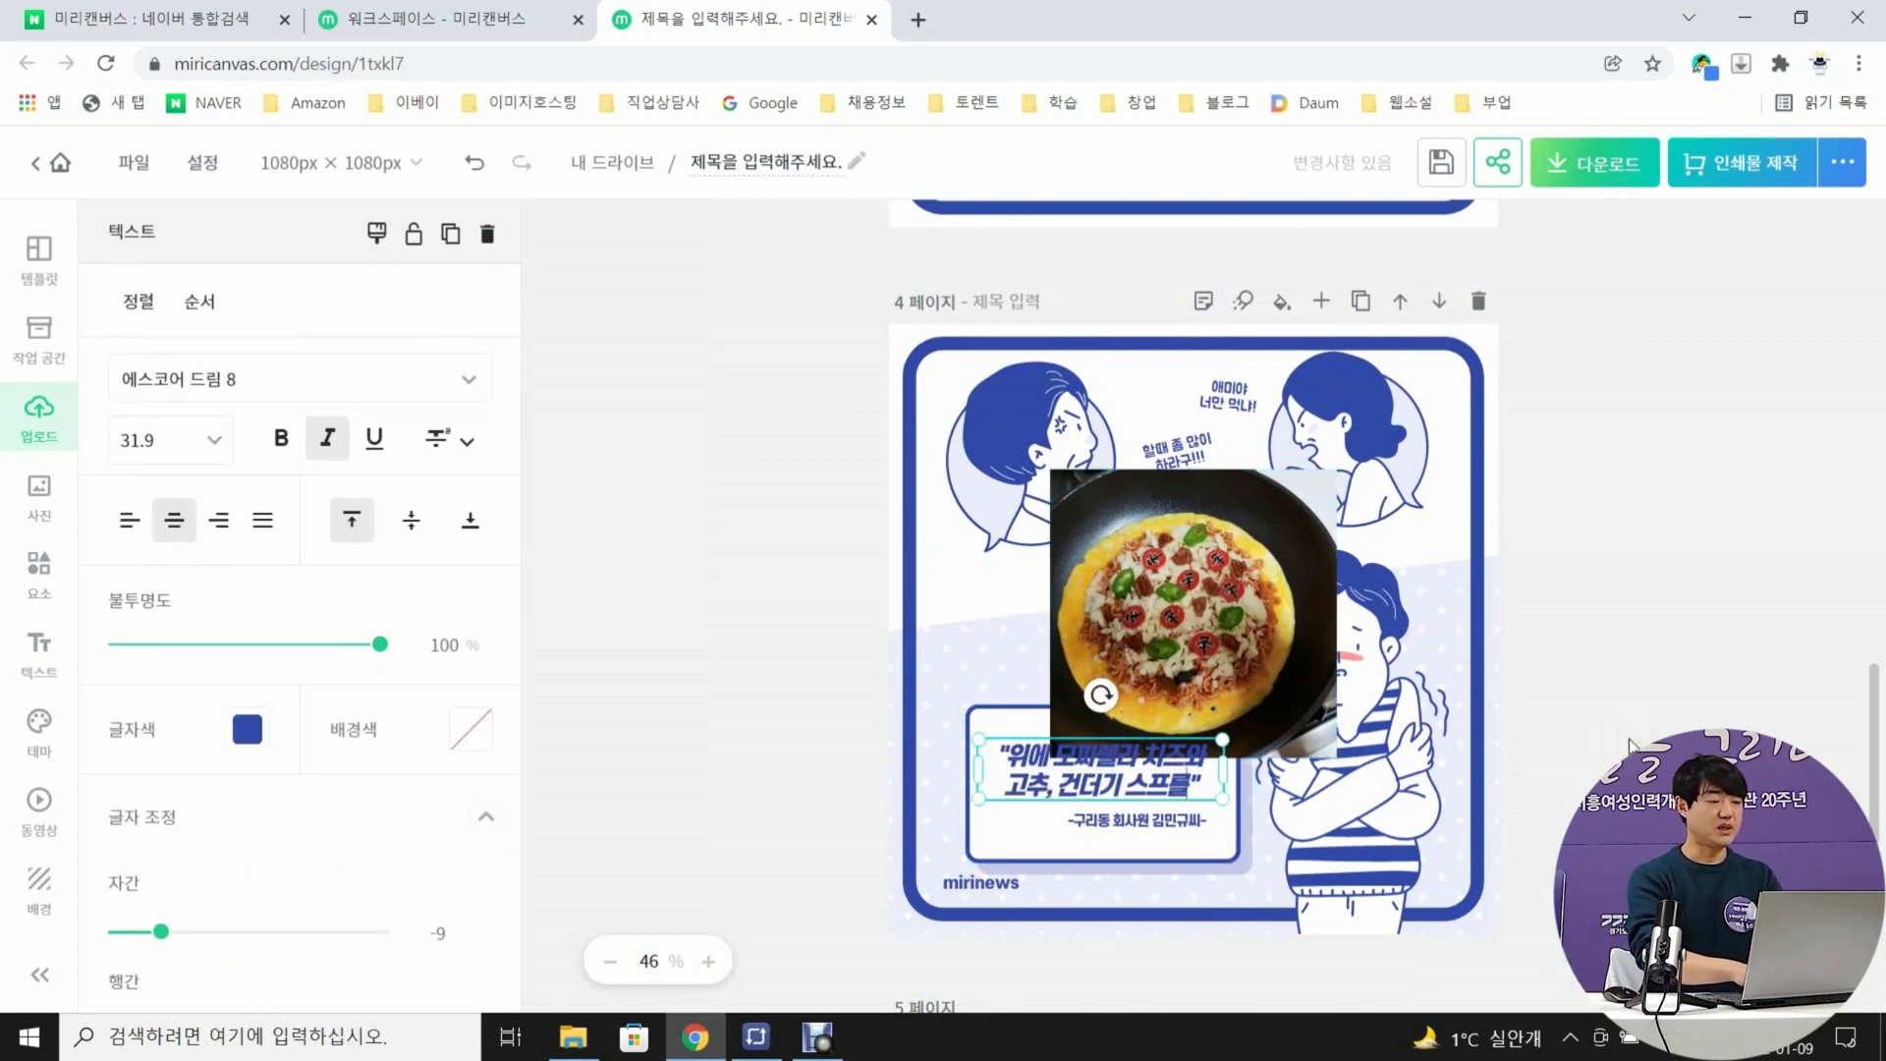
left_click(1631, 747)
Delete the attribution line in page 4's speech bubble, then shrink the bubble and lower it together with its text
left_click(1197, 823)
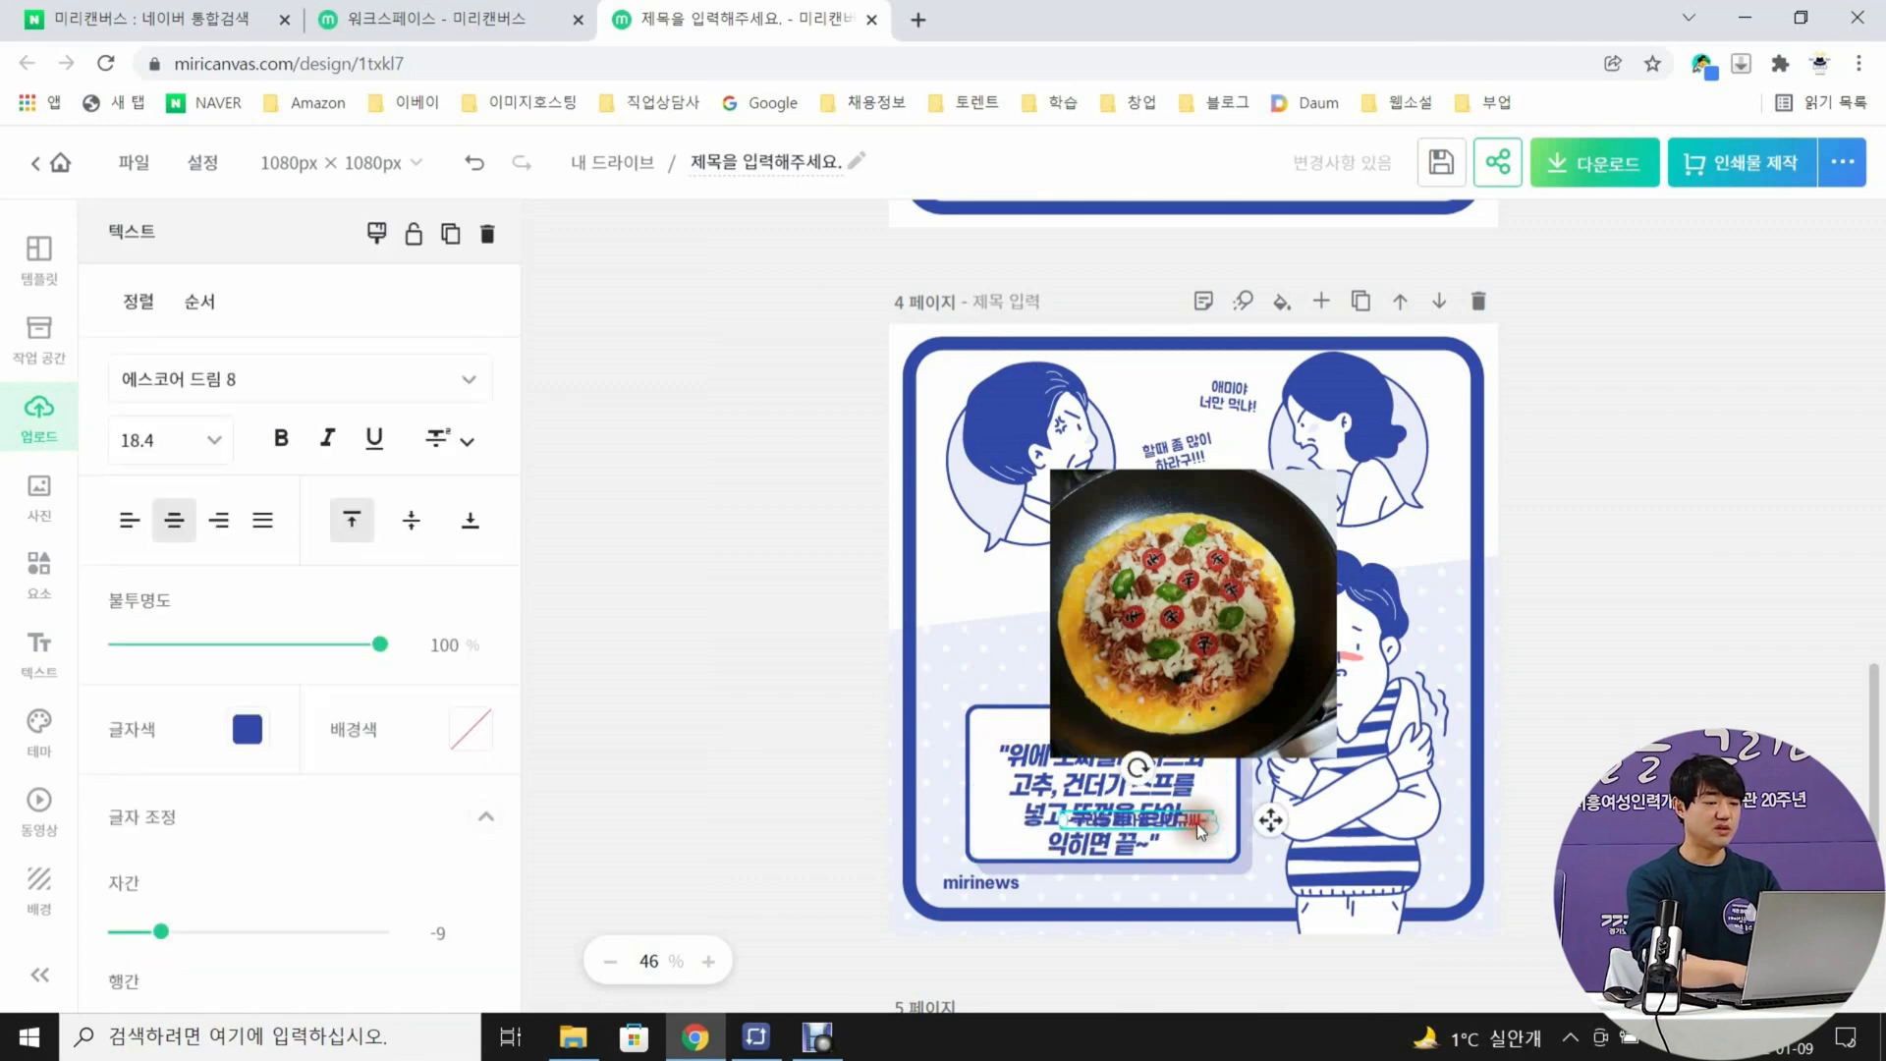
key("Delete")
left_click(1022, 758)
left_click(1017, 717)
left_click_drag(966, 704, 997, 721)
left_click_drag(1228, 813, 1229, 841)
left_click_drag(1123, 814, 1141, 832)
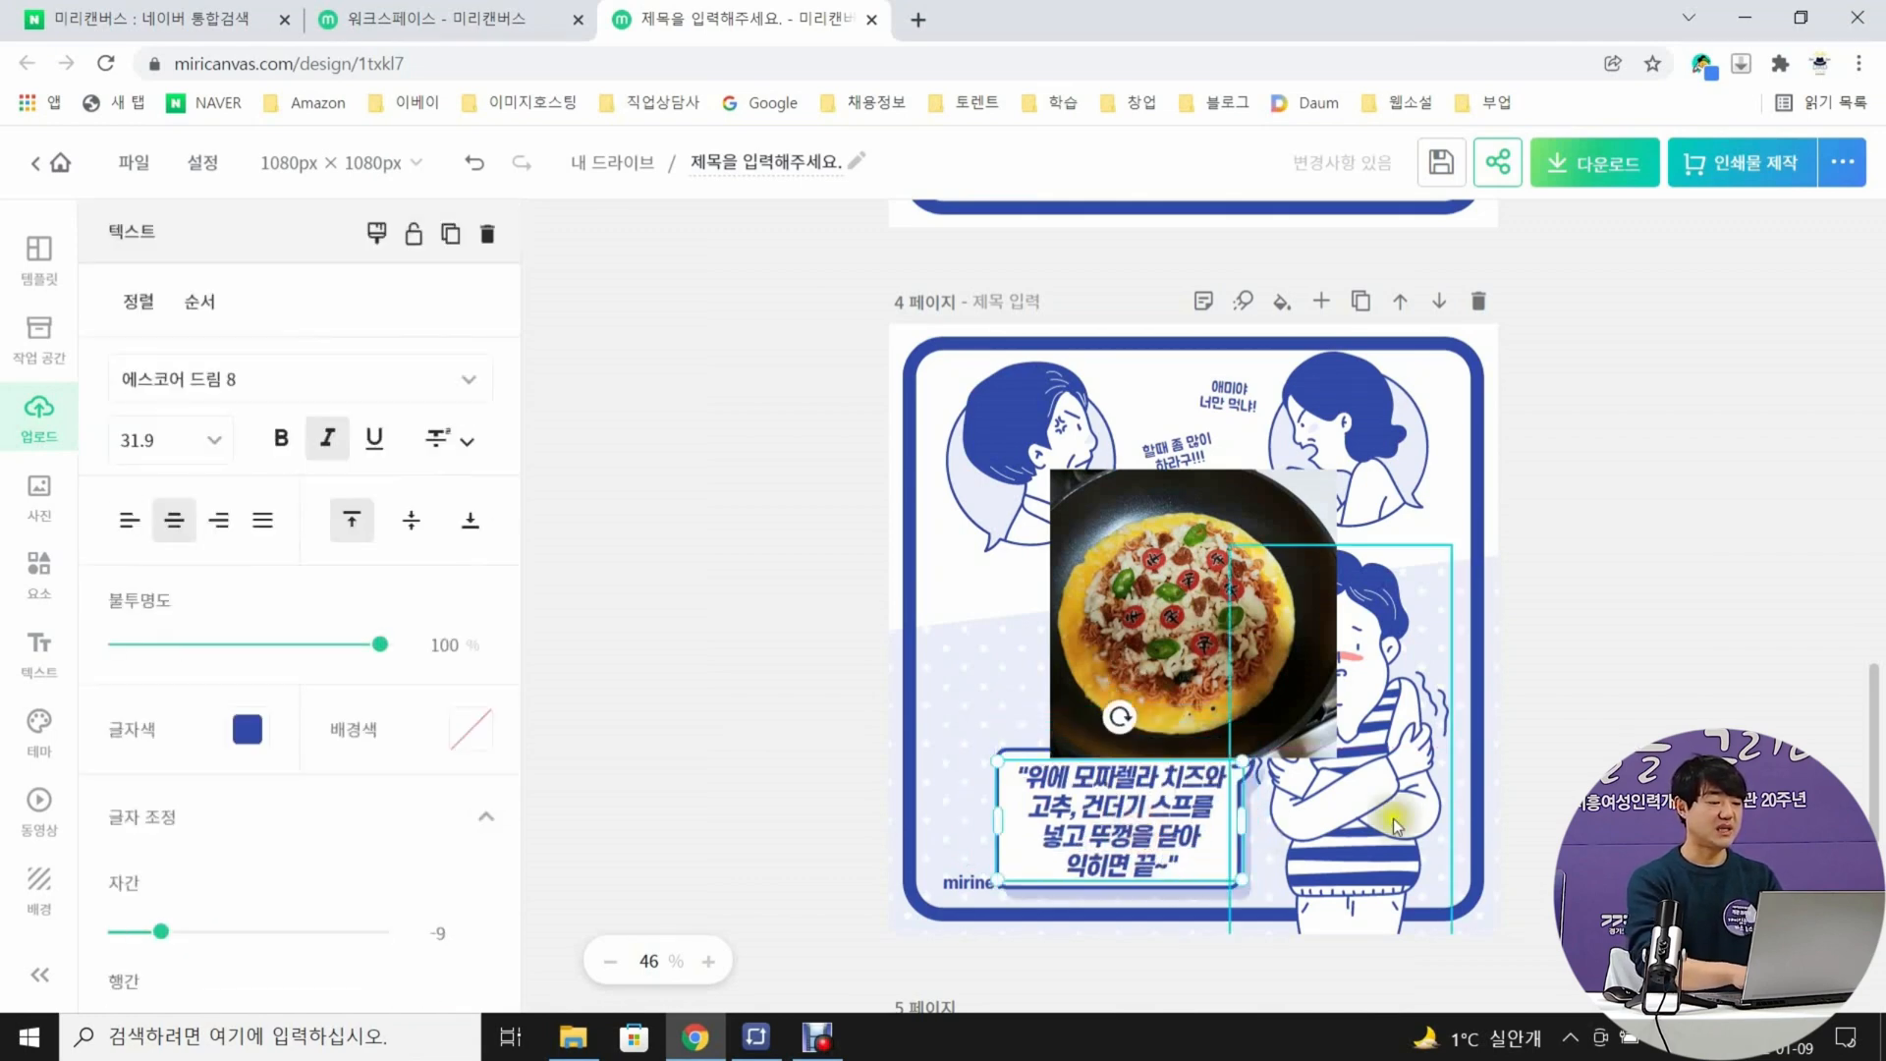
Scale down page 4's bubble text to fit inside the speech bubble and delete the mirinews label
left_click_drag(998, 756, 1015, 766)
left_click_drag(1108, 822, 1173, 811)
left_click(1561, 791)
left_click(1559, 791)
left_click(966, 883)
key("Delete")
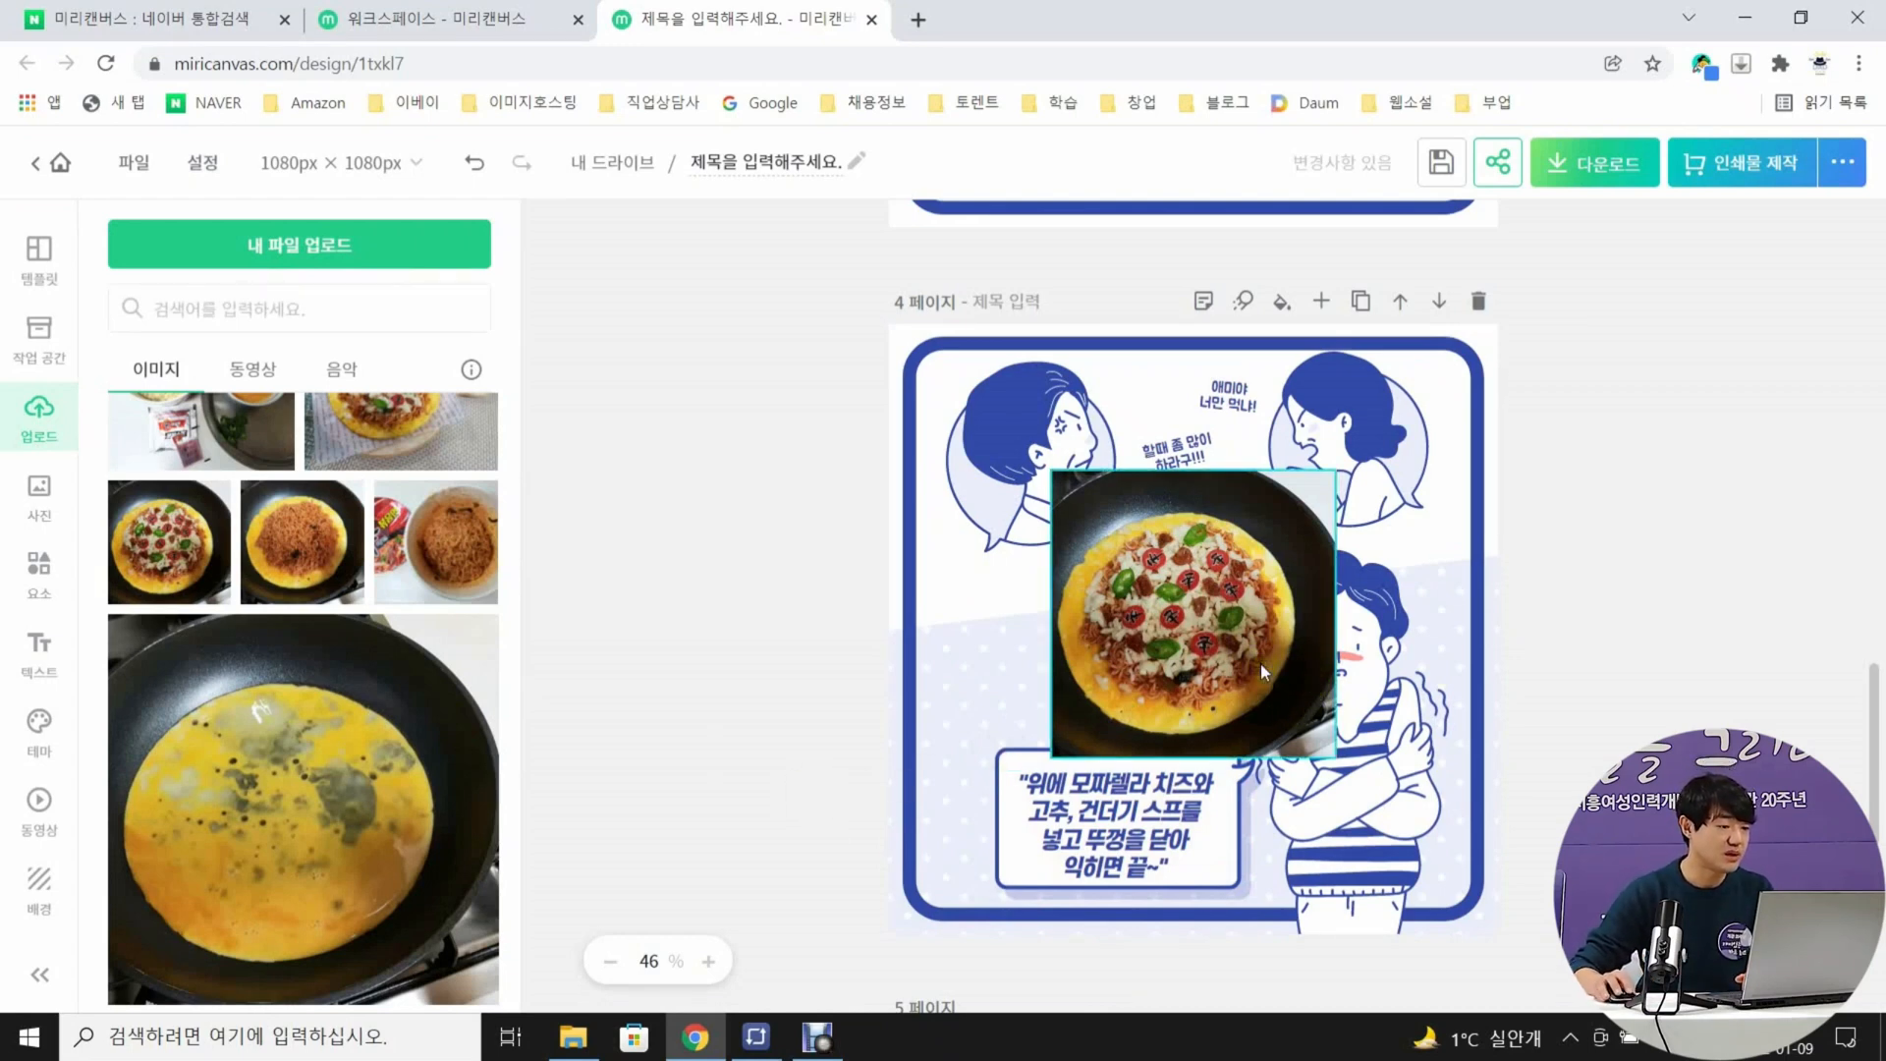
Send page 4's pizza photo backward so it sits behind the portraits, the shivering man and the speech bubble
left_click(1241, 623)
left_click(200, 301)
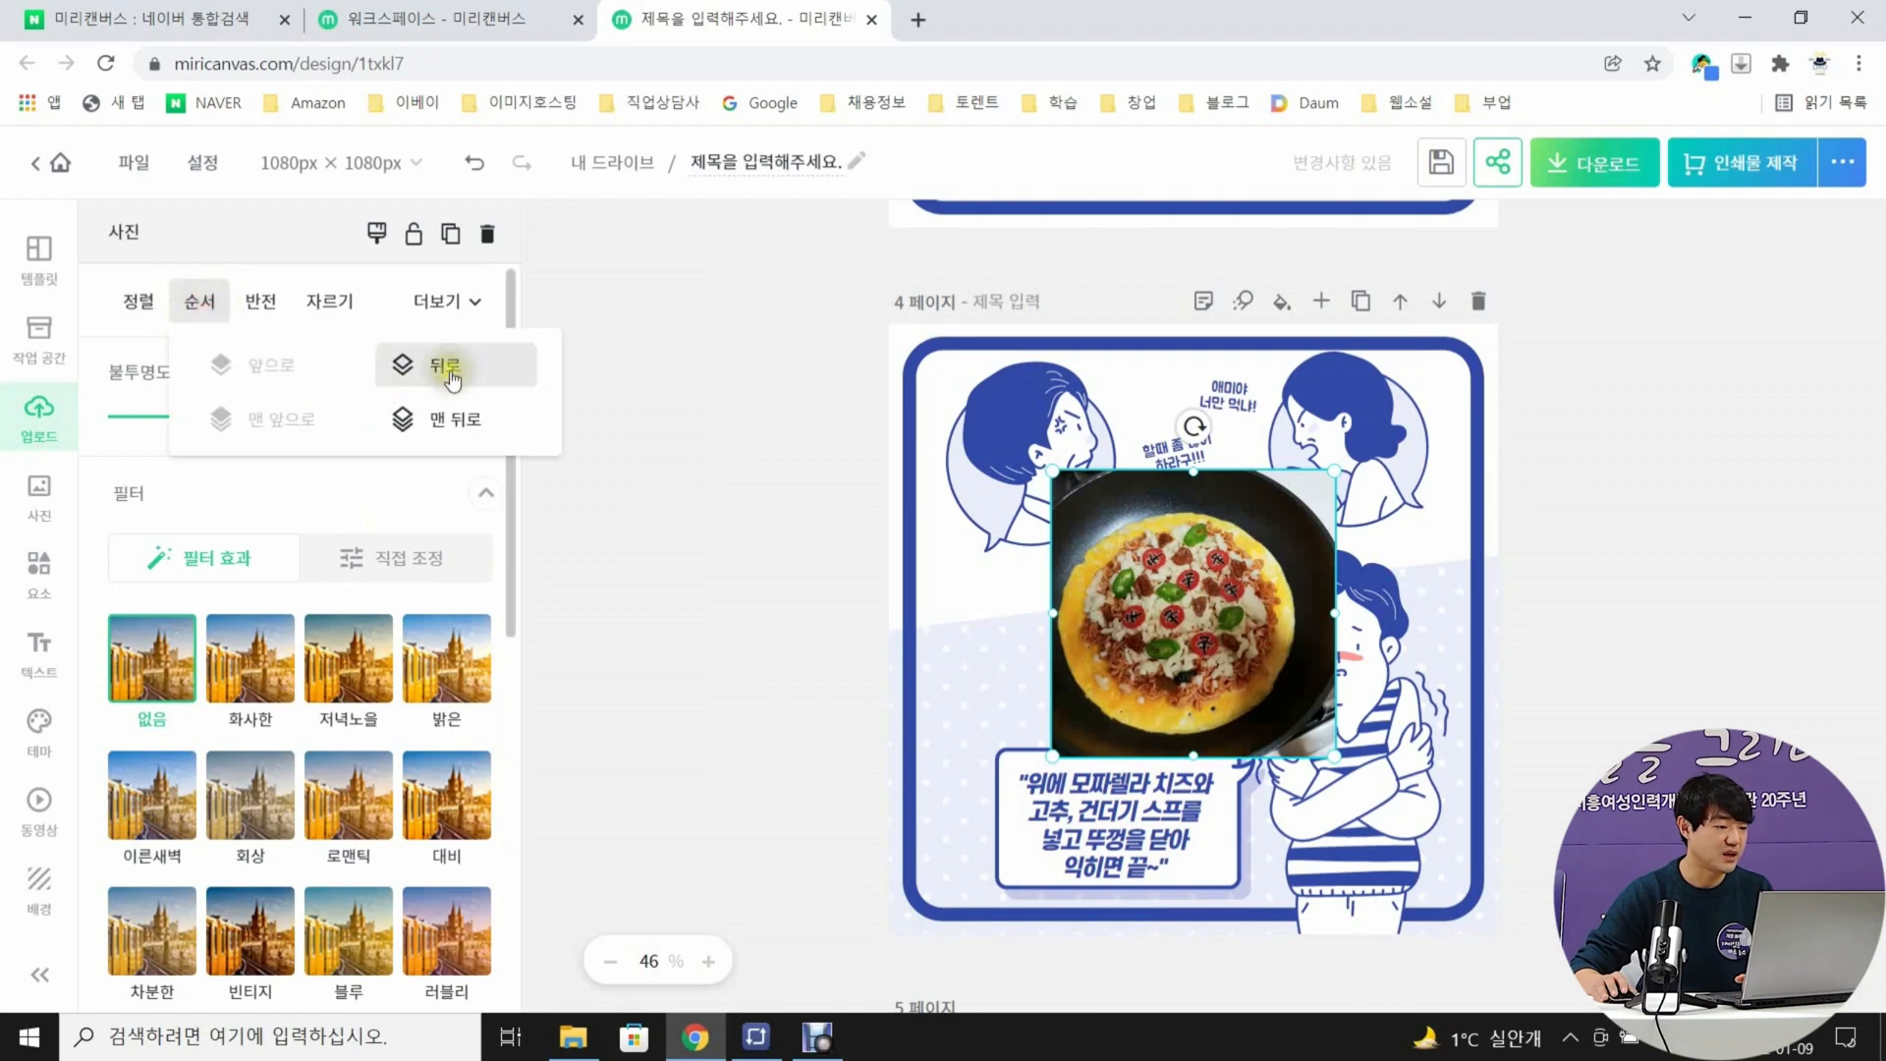
left_click(450, 368)
left_click(1749, 699)
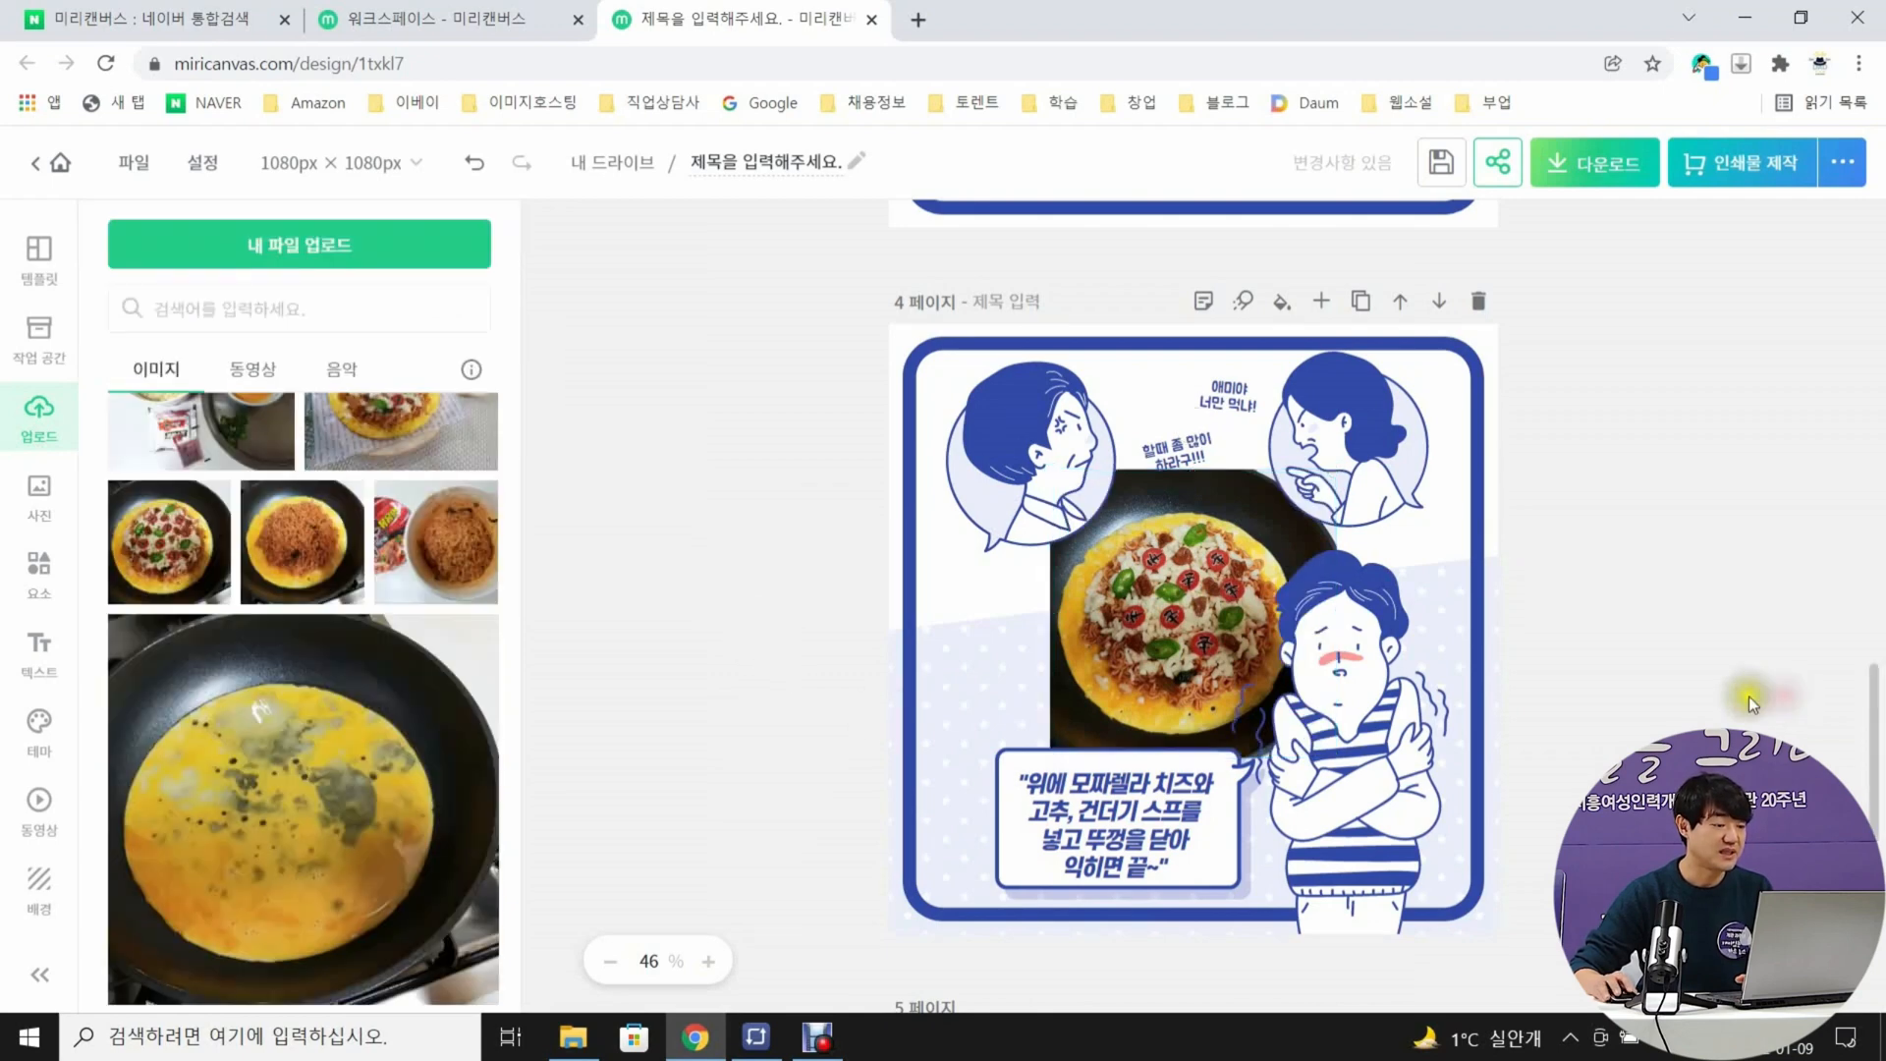
Move page 4's speech bubble and text down below the pizza photo and shrink the bubble slightly around the text
left_click(1184, 760)
left_click(796, 721)
left_click(1074, 761)
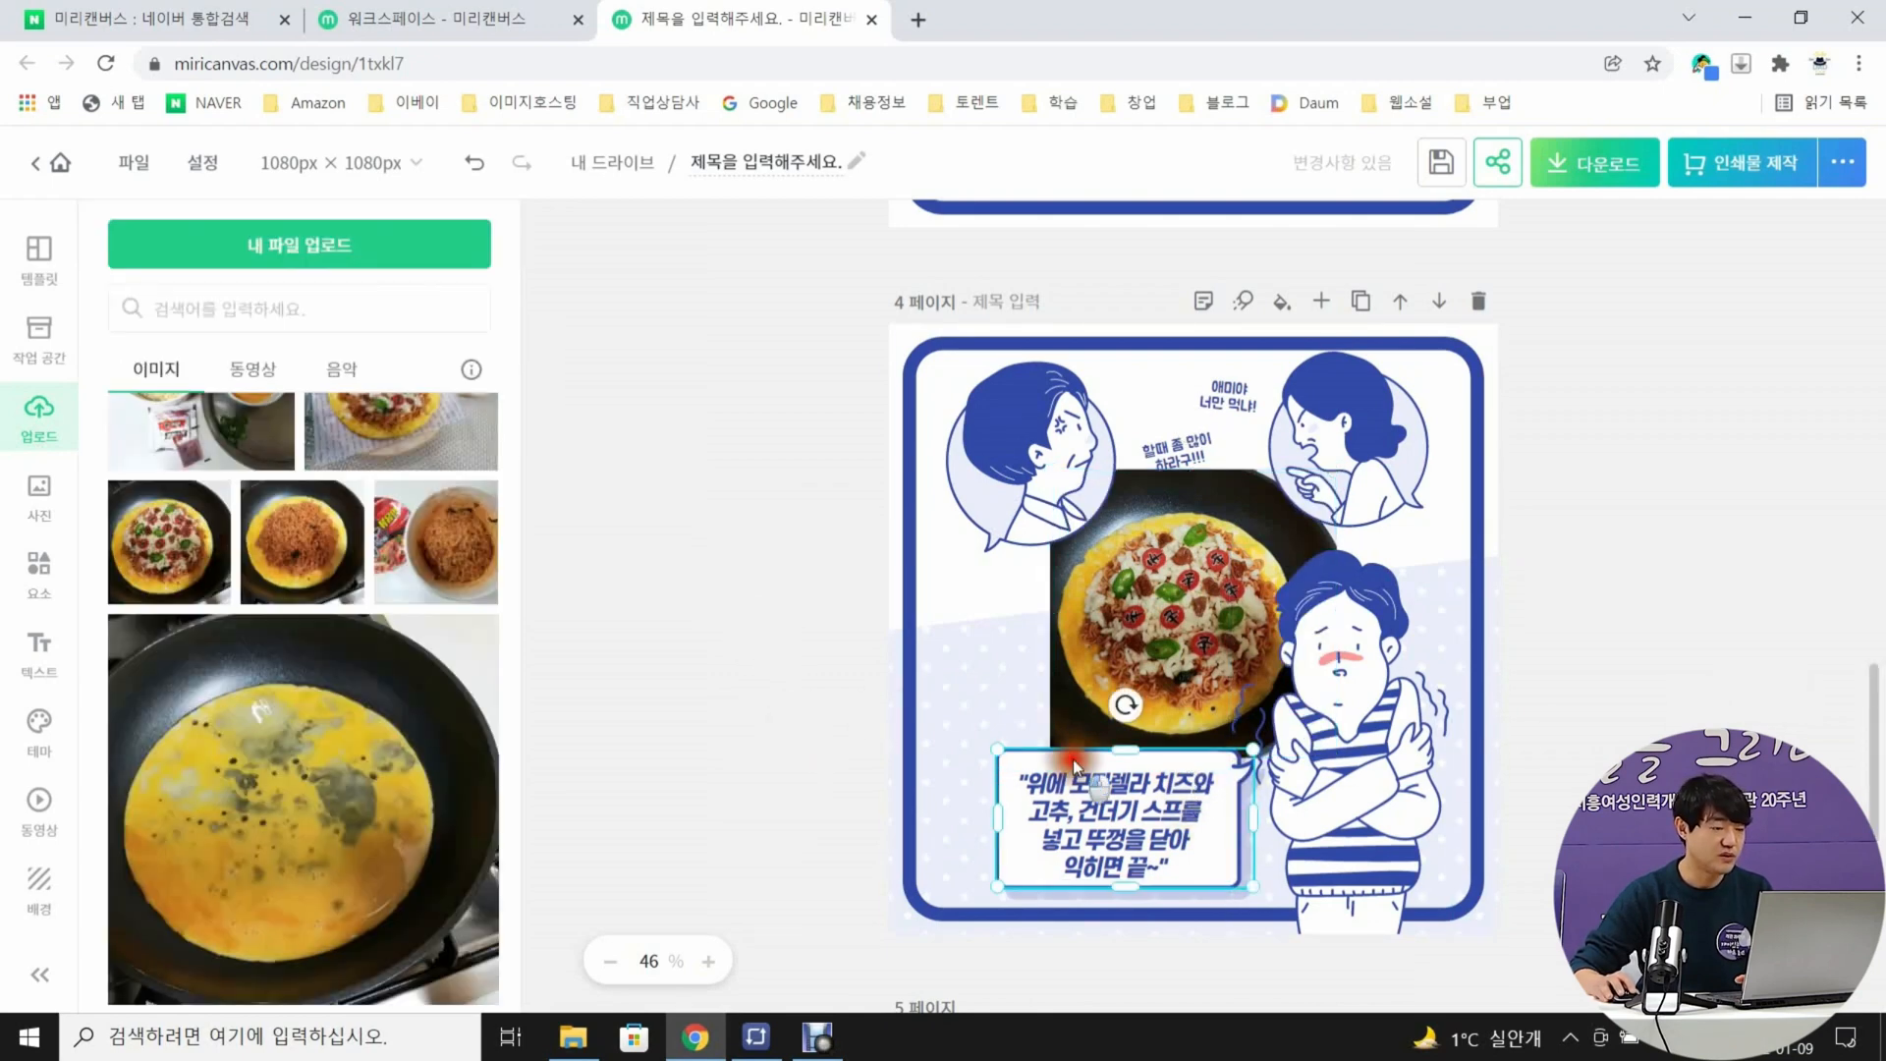
left_click_drag(1074, 761, 1115, 810)
left_click(992, 827)
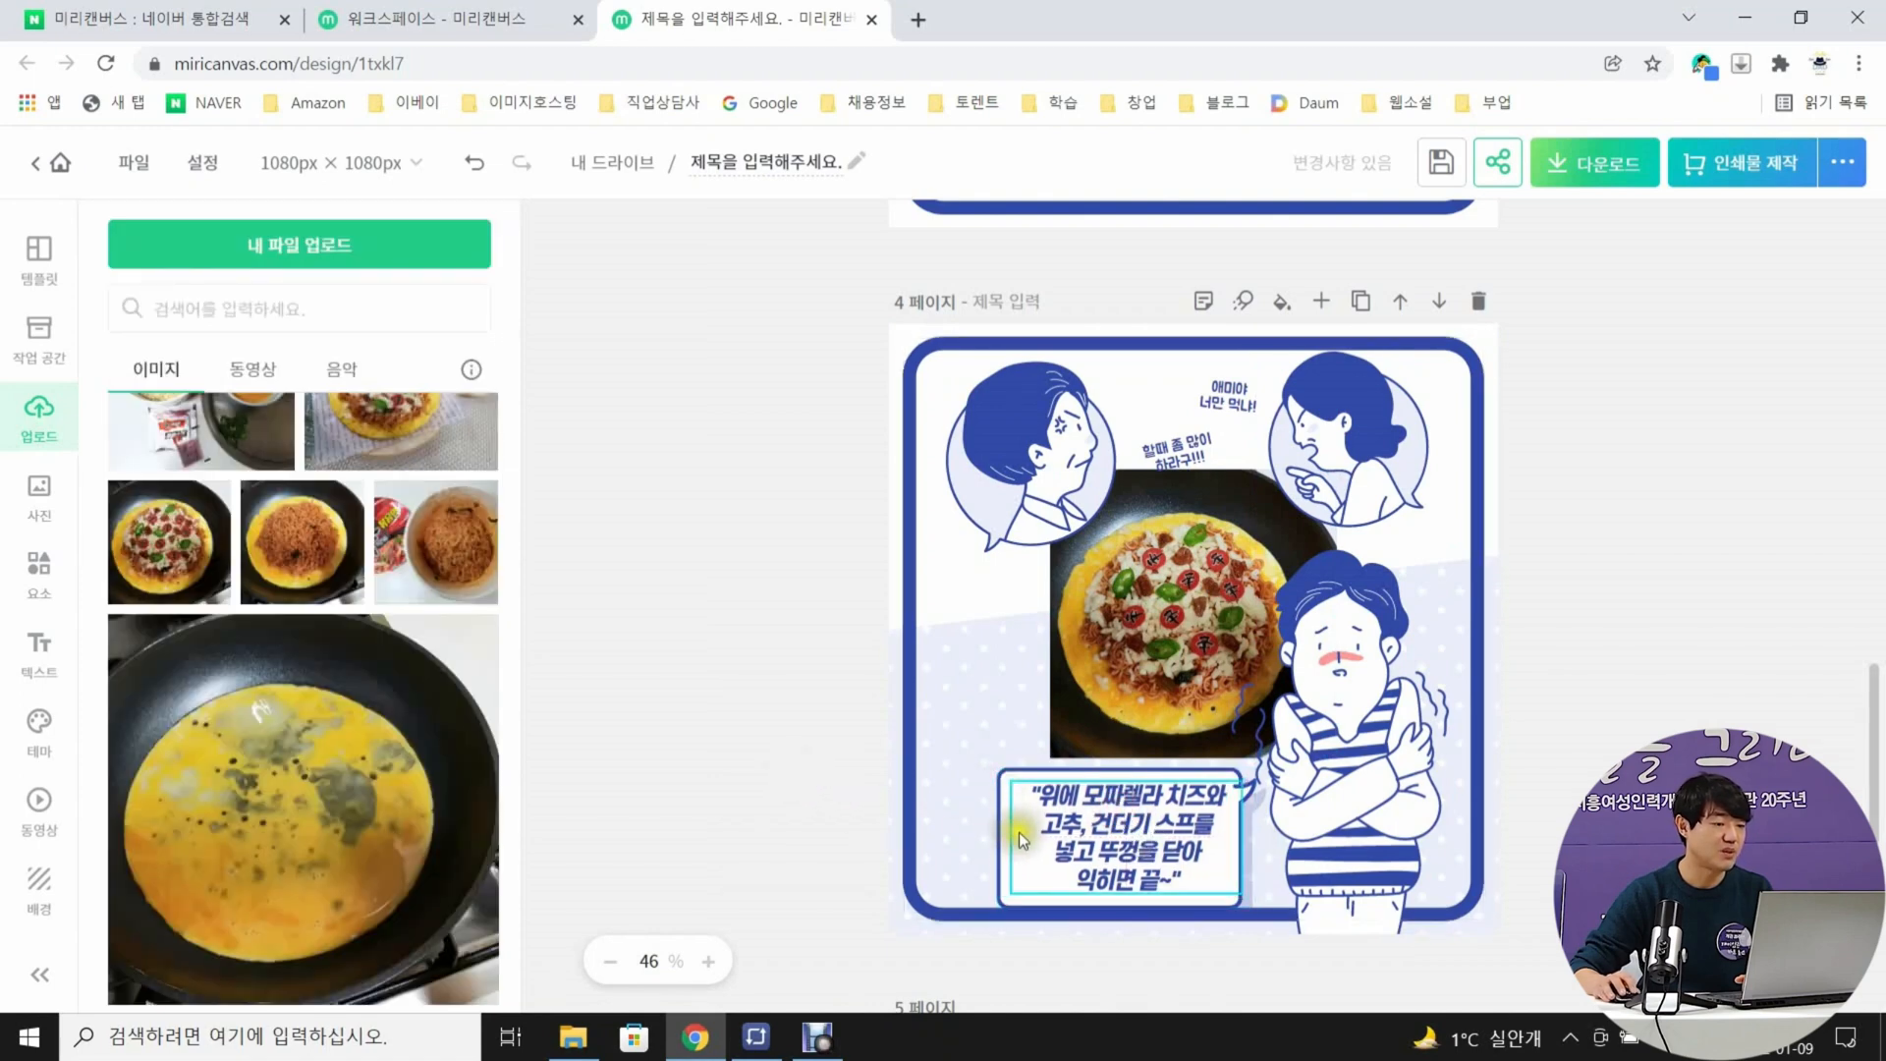
left_click(1001, 817)
left_click_drag(998, 768, 1010, 775)
left_click(982, 771)
left_click(1209, 898)
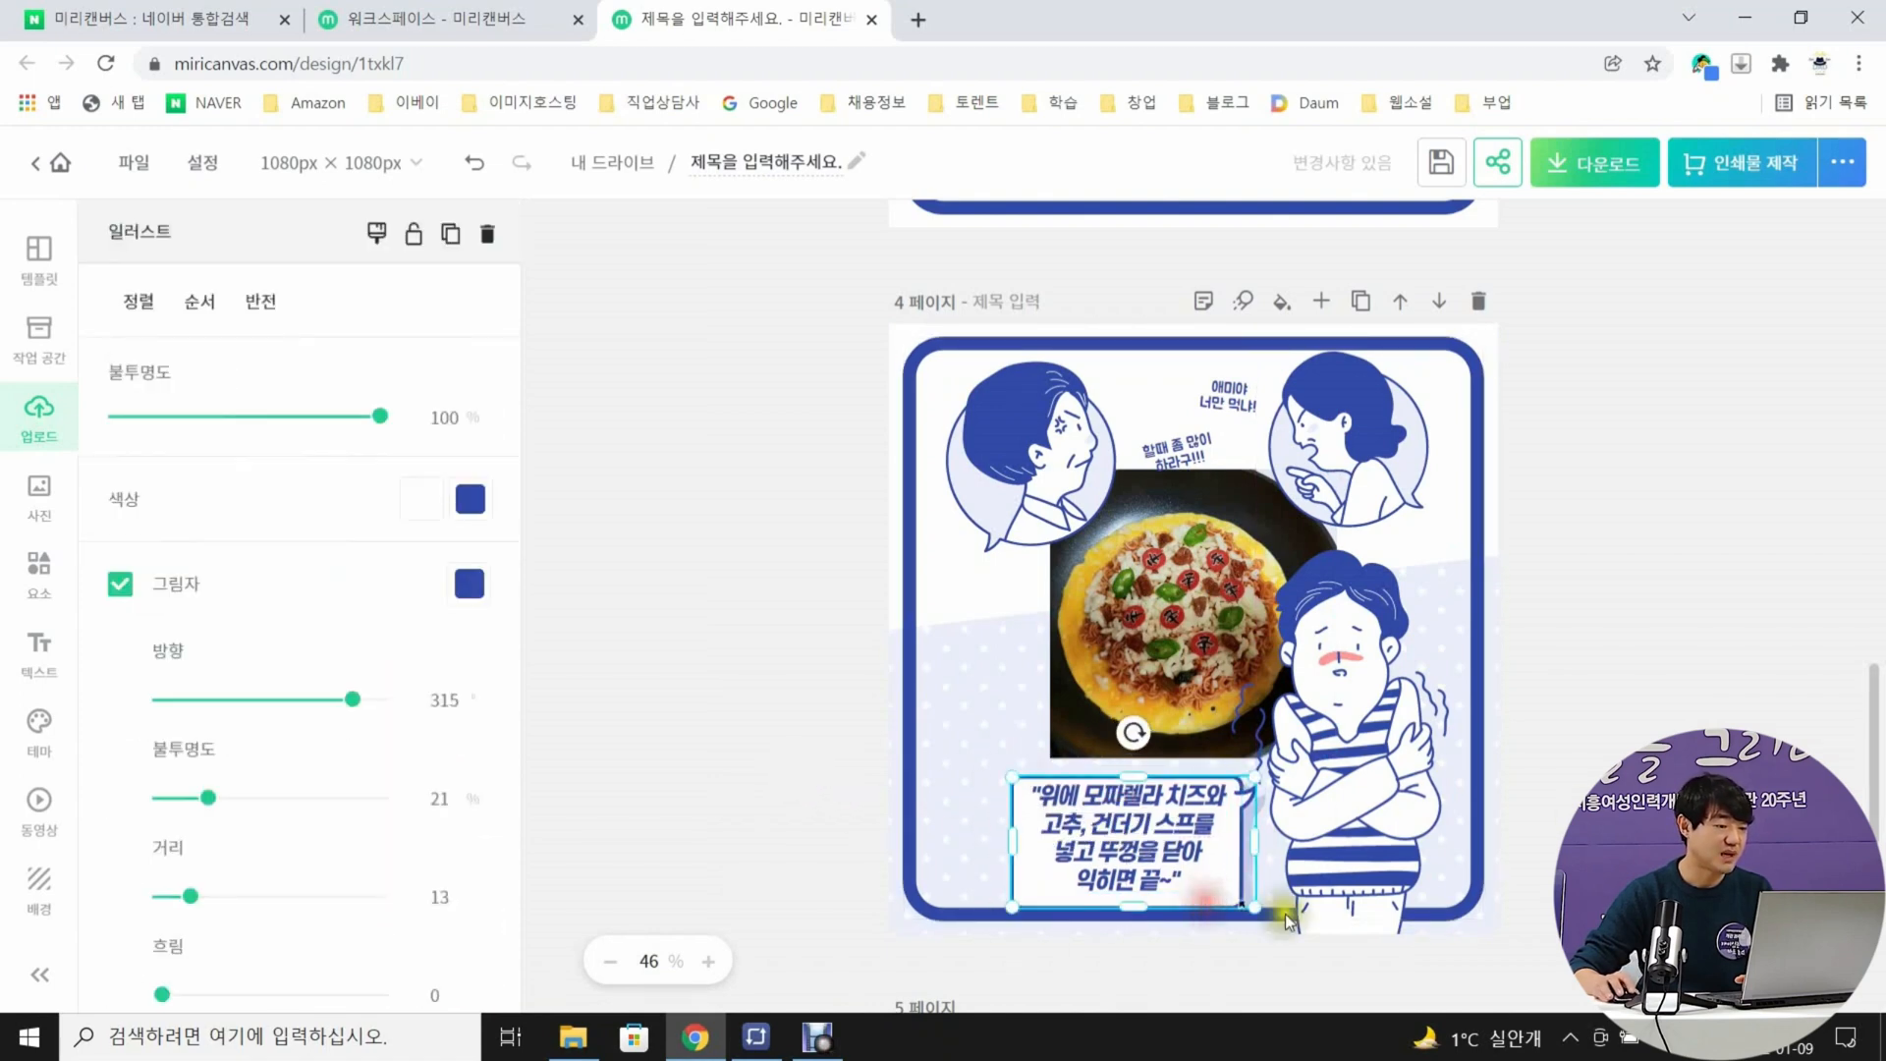
left_click(1635, 542)
Delete the source reference line and the mirinews label along the upper edge of page 5
scroll(1635, 543, "down", 7)
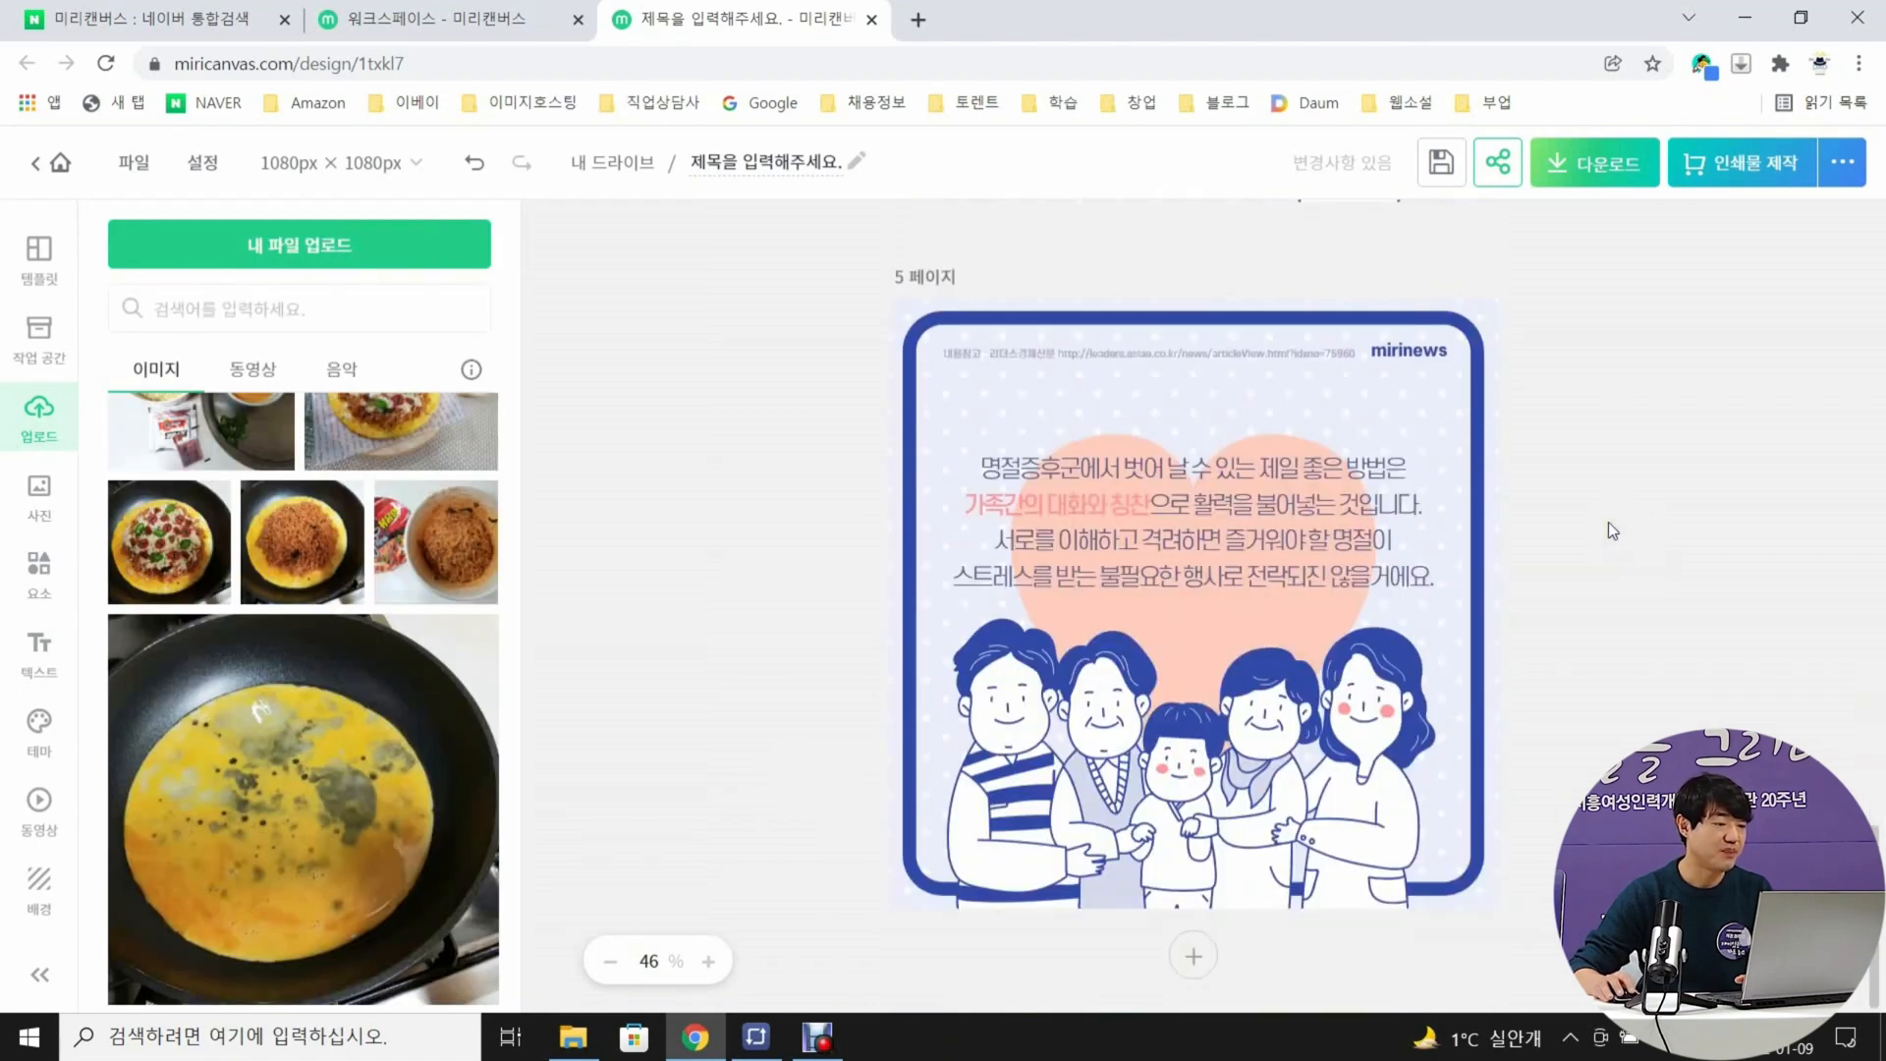
left_click(1175, 356)
key("Delete")
left_click(1418, 350)
key("Delete")
Replace page 5's paragraph with "건강은 몰라요 맛있으면 0칼로리래요 볶음면 에그피자로 우리가족 행복을 챙기세요~" on four lines and lower it over the heart
double_click(1169, 476)
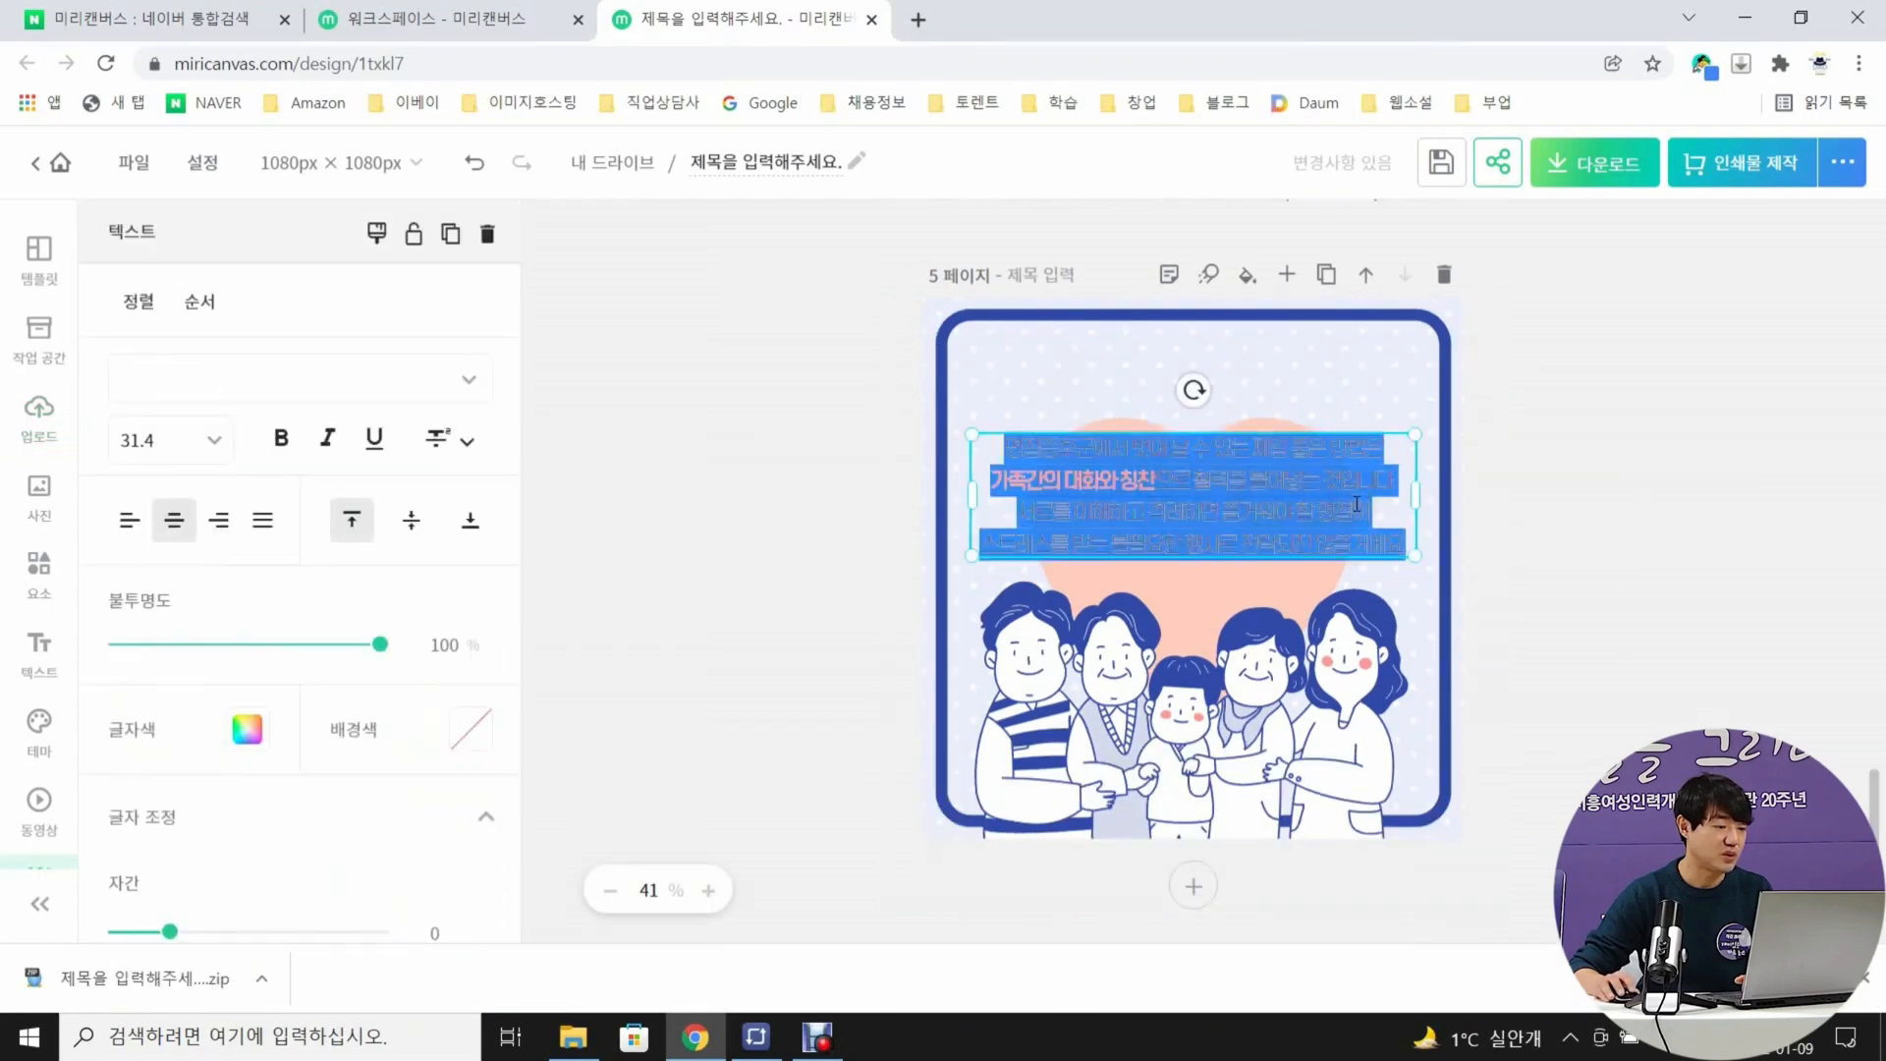
type("건가은 몰라요")
key("Return")
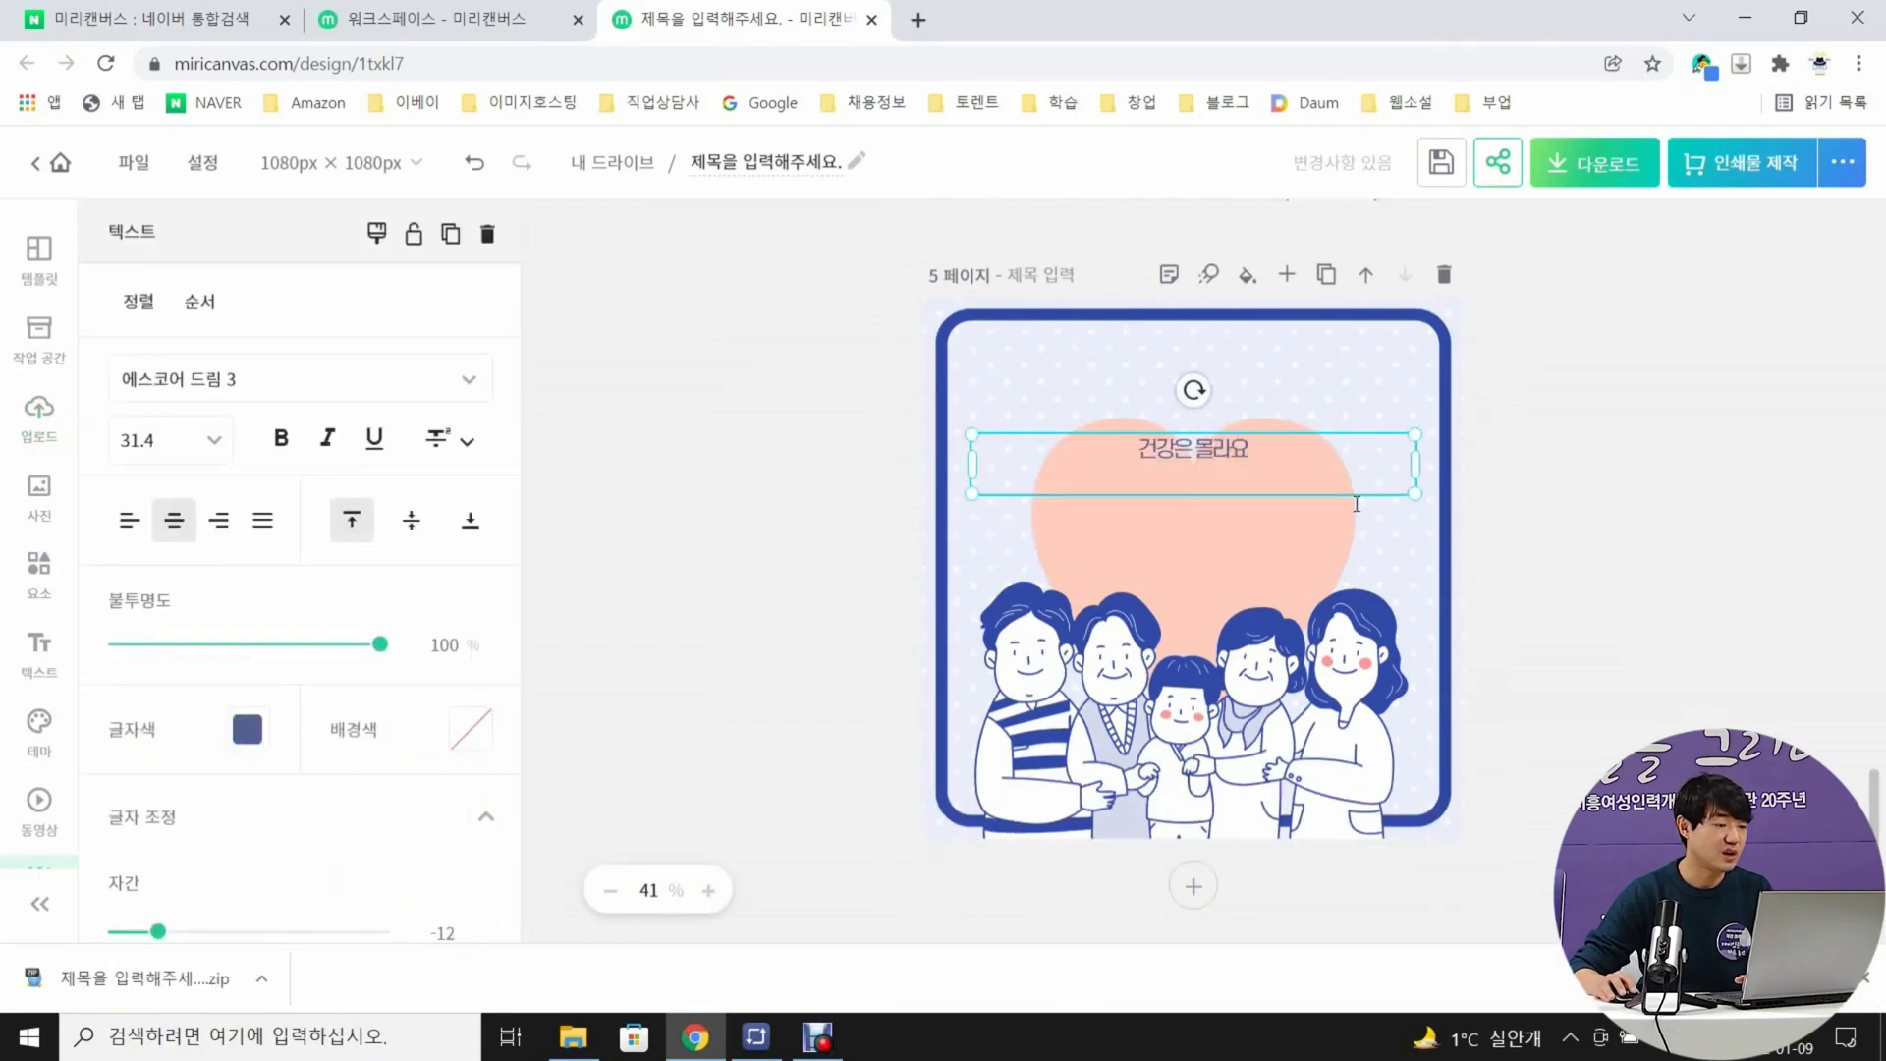
type("맛있으면0칼ㄹ로리")
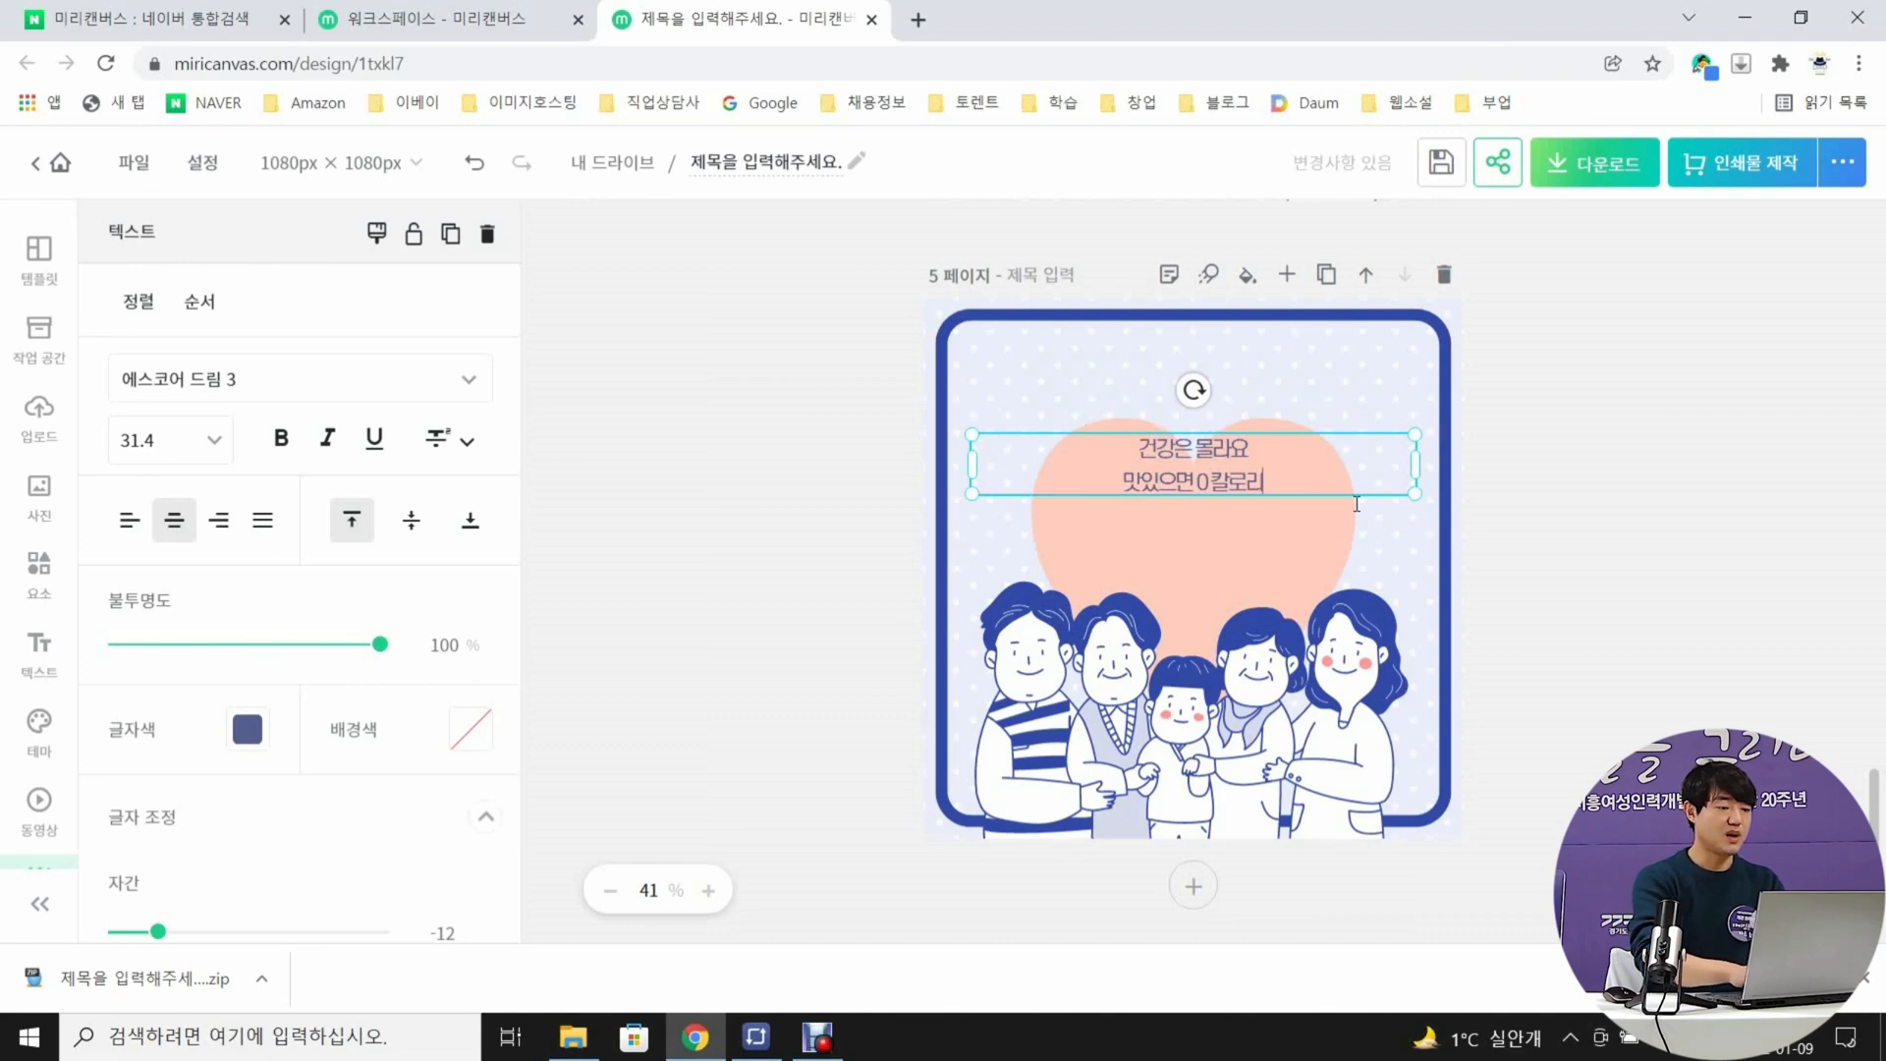
type("래요")
key("Return")
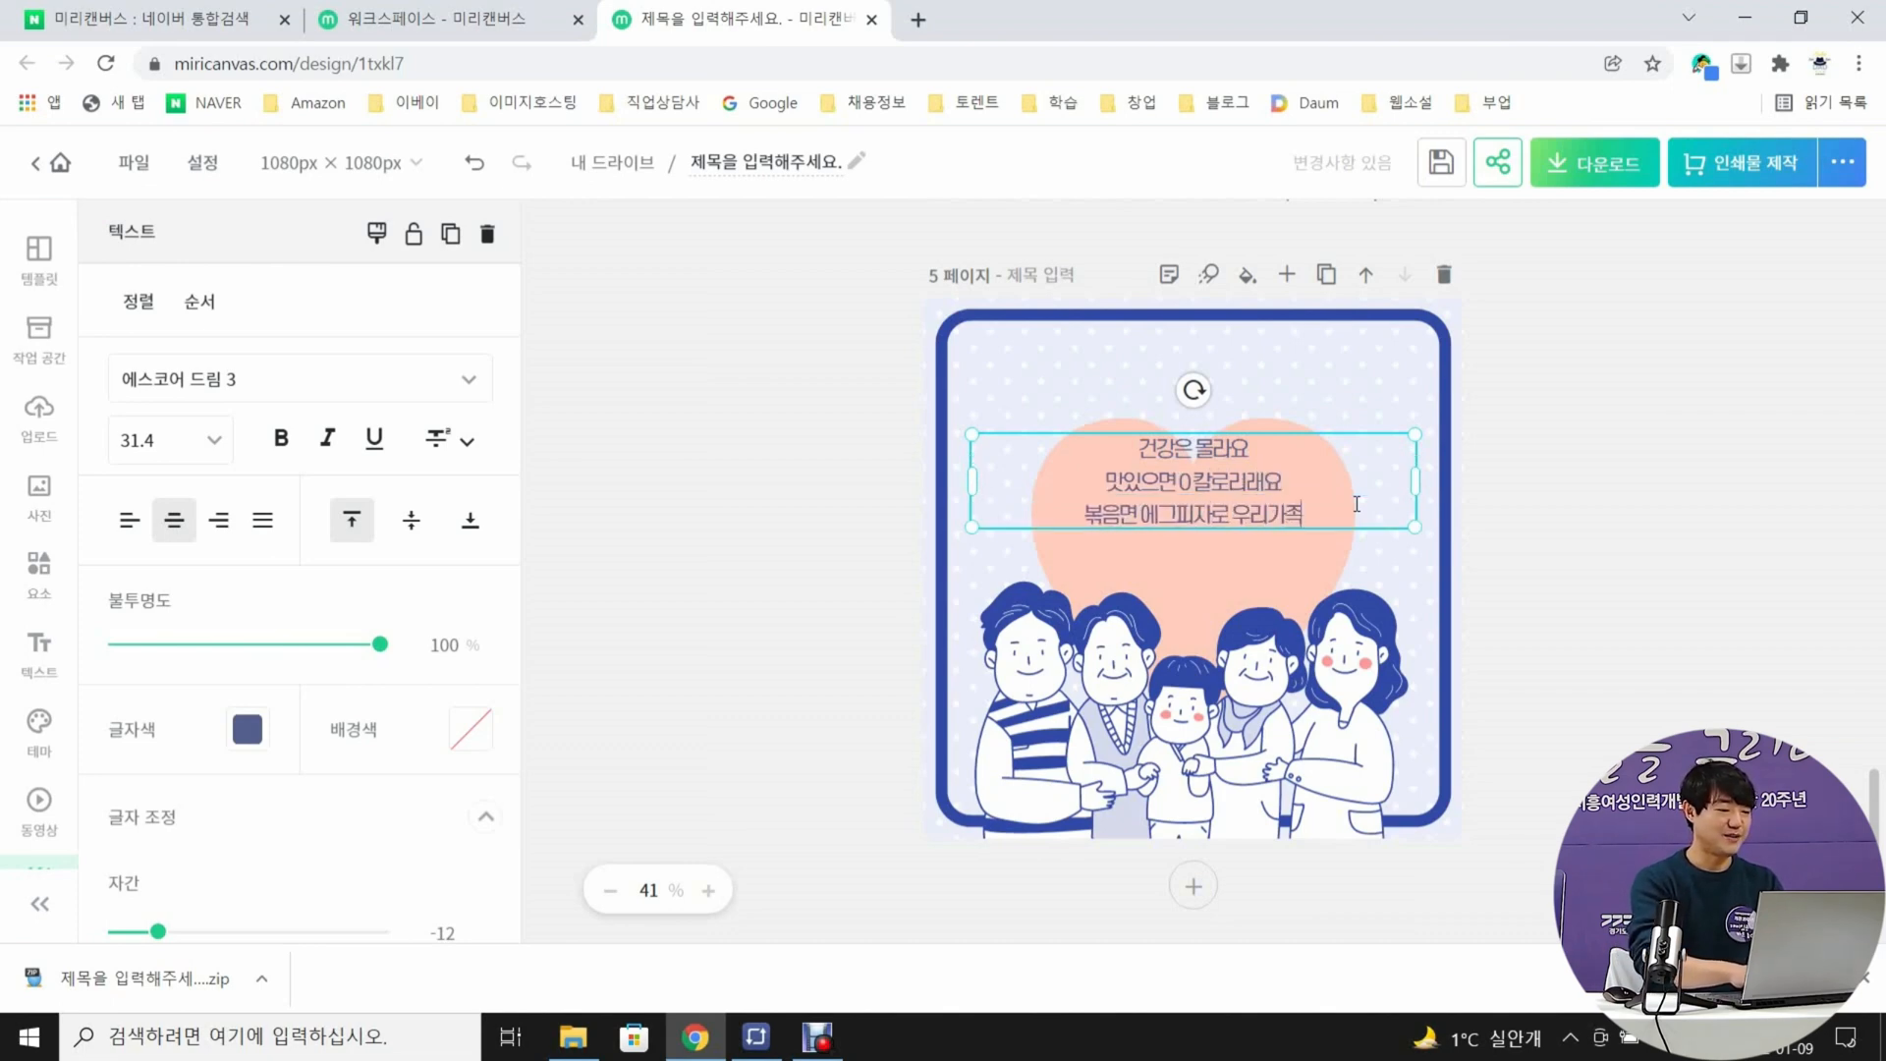
key("Return")
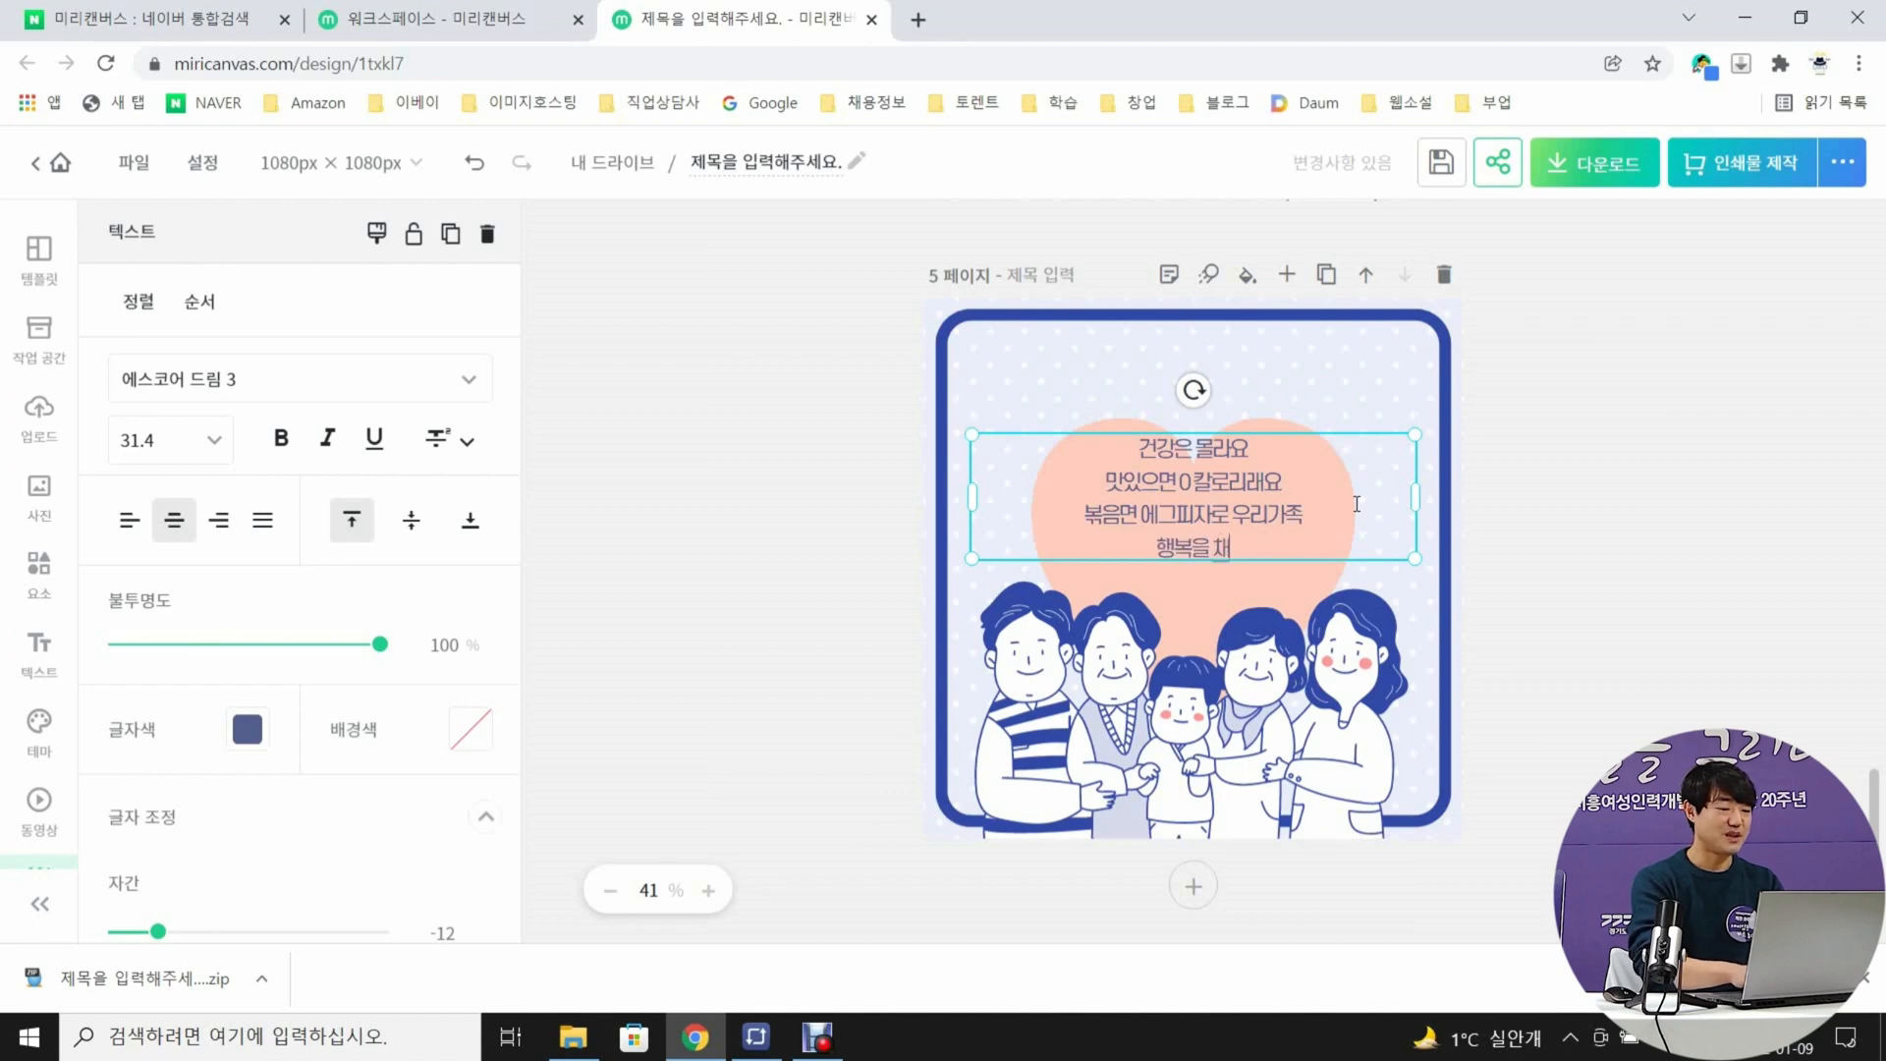
key("Escape")
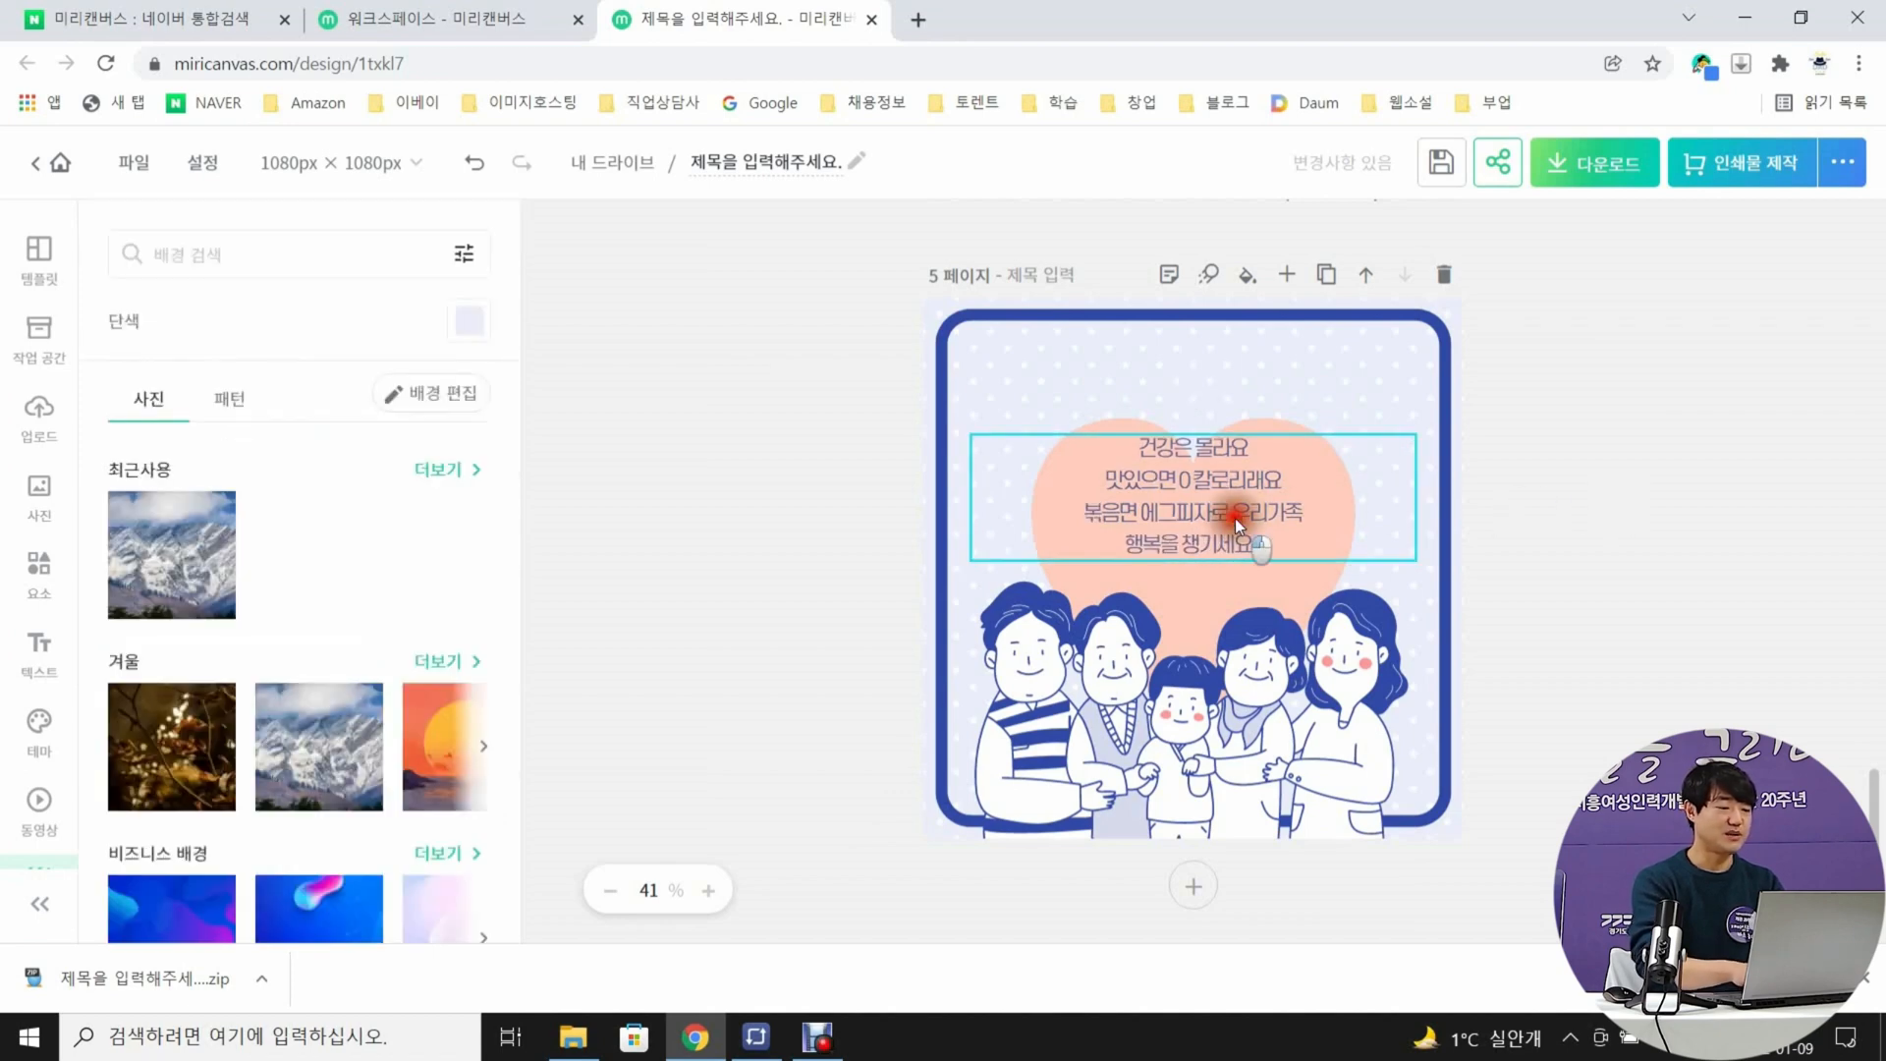
left_click_drag(1235, 516, 1236, 546)
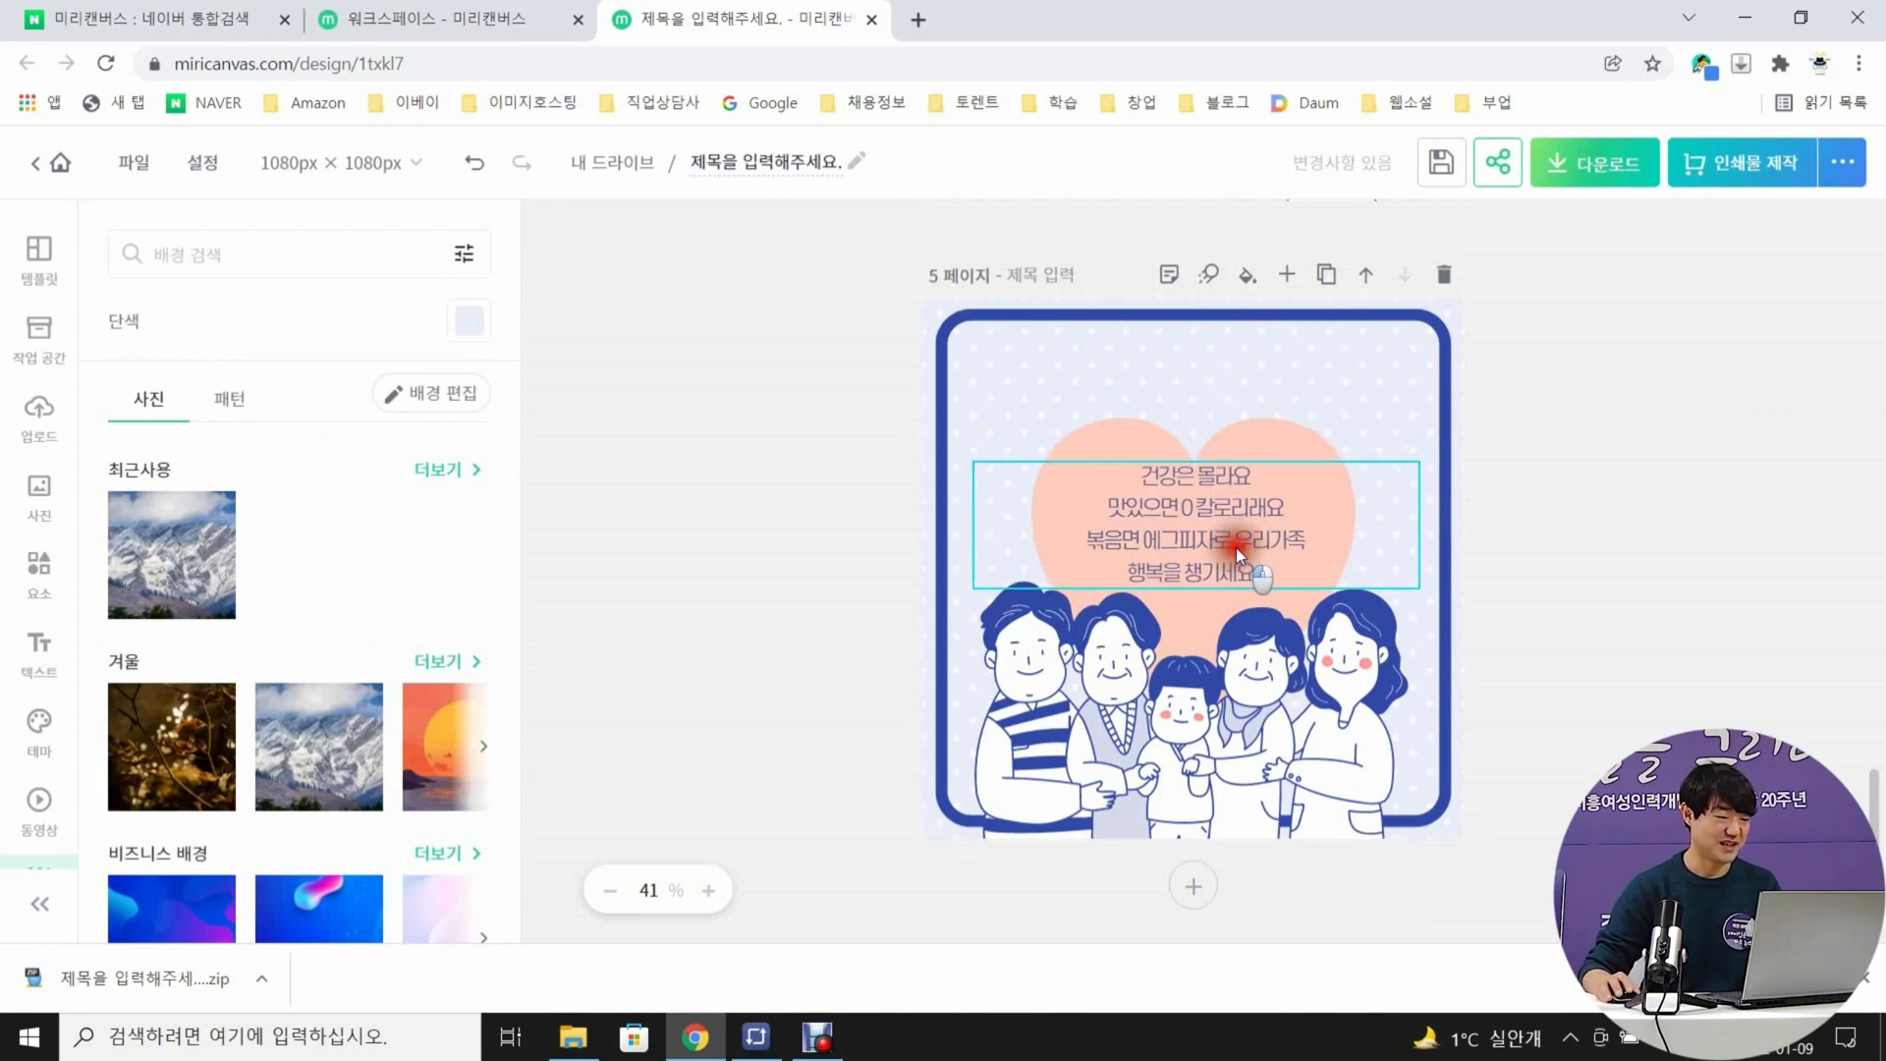
left_click_drag(1236, 546, 1236, 551)
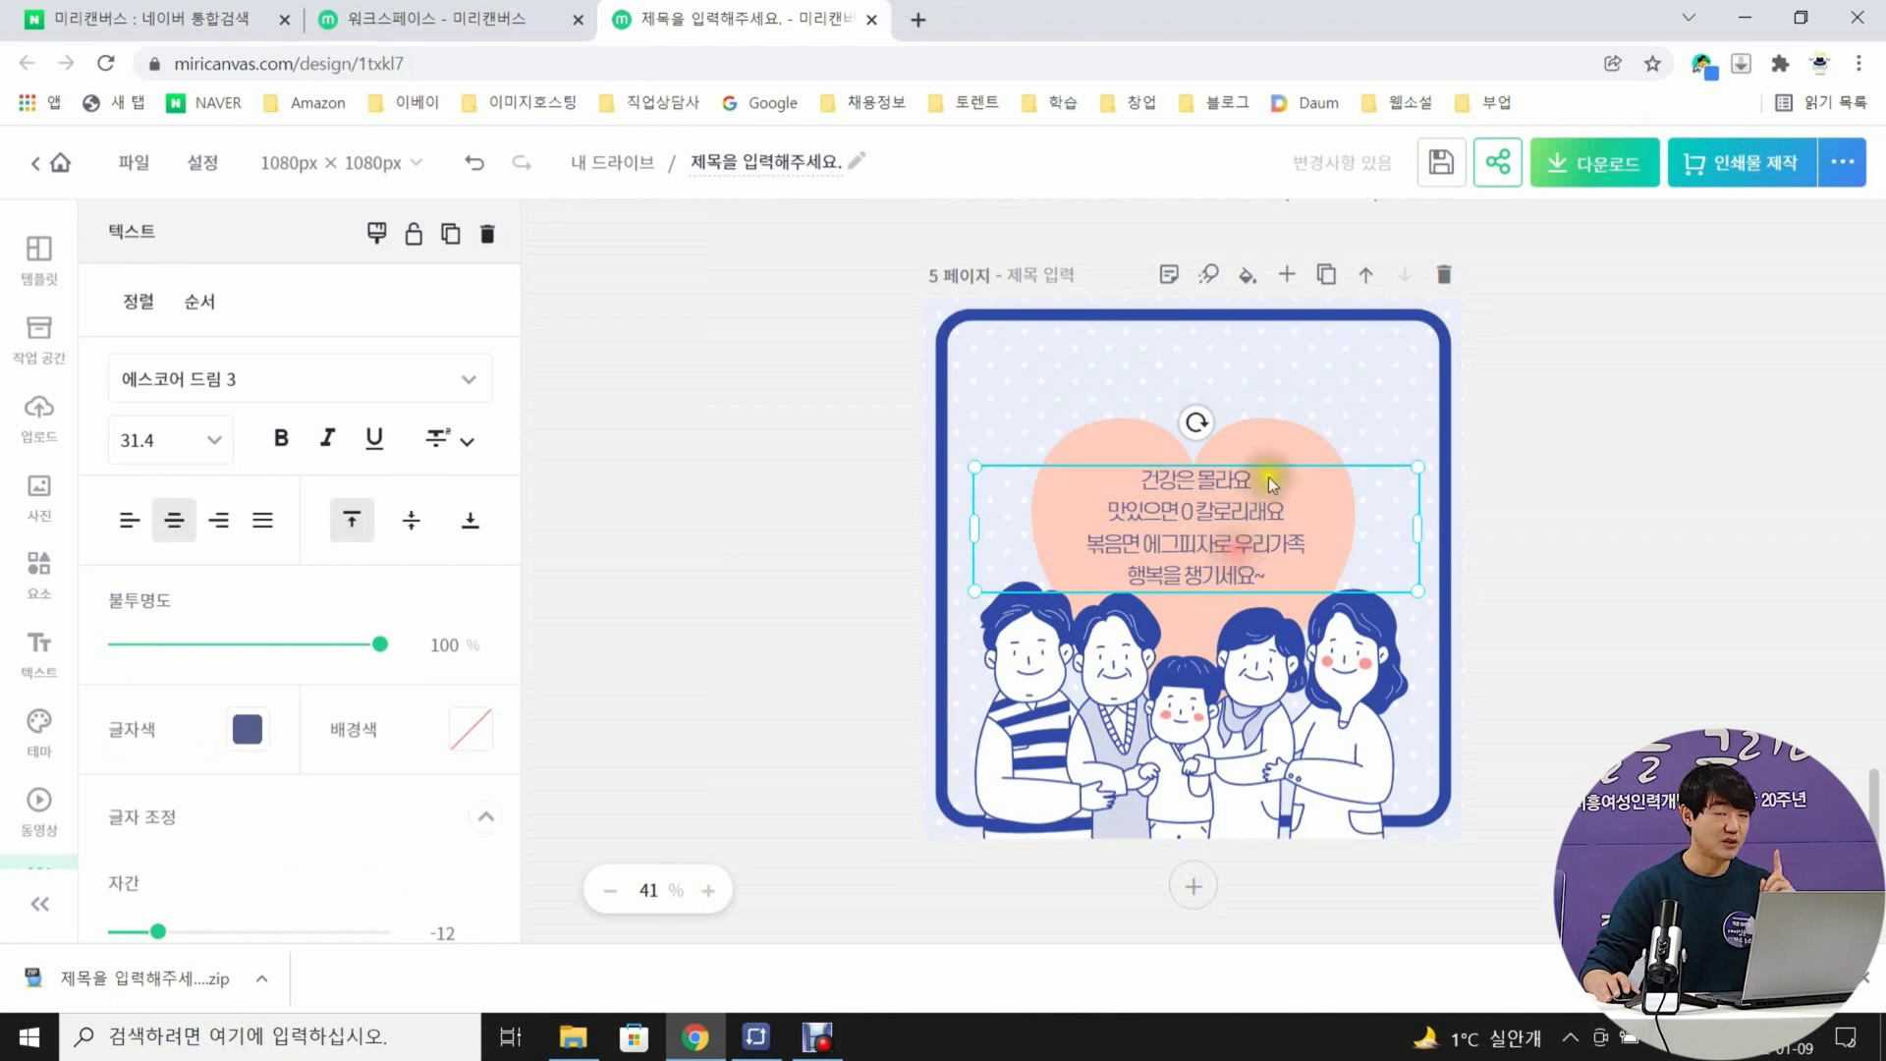
Deselect page 5's text and add the uploaded photo of the finished egg pizza on the wooden board to the page
left_click_drag(1277, 422, 1278, 432)
left_click(1553, 428)
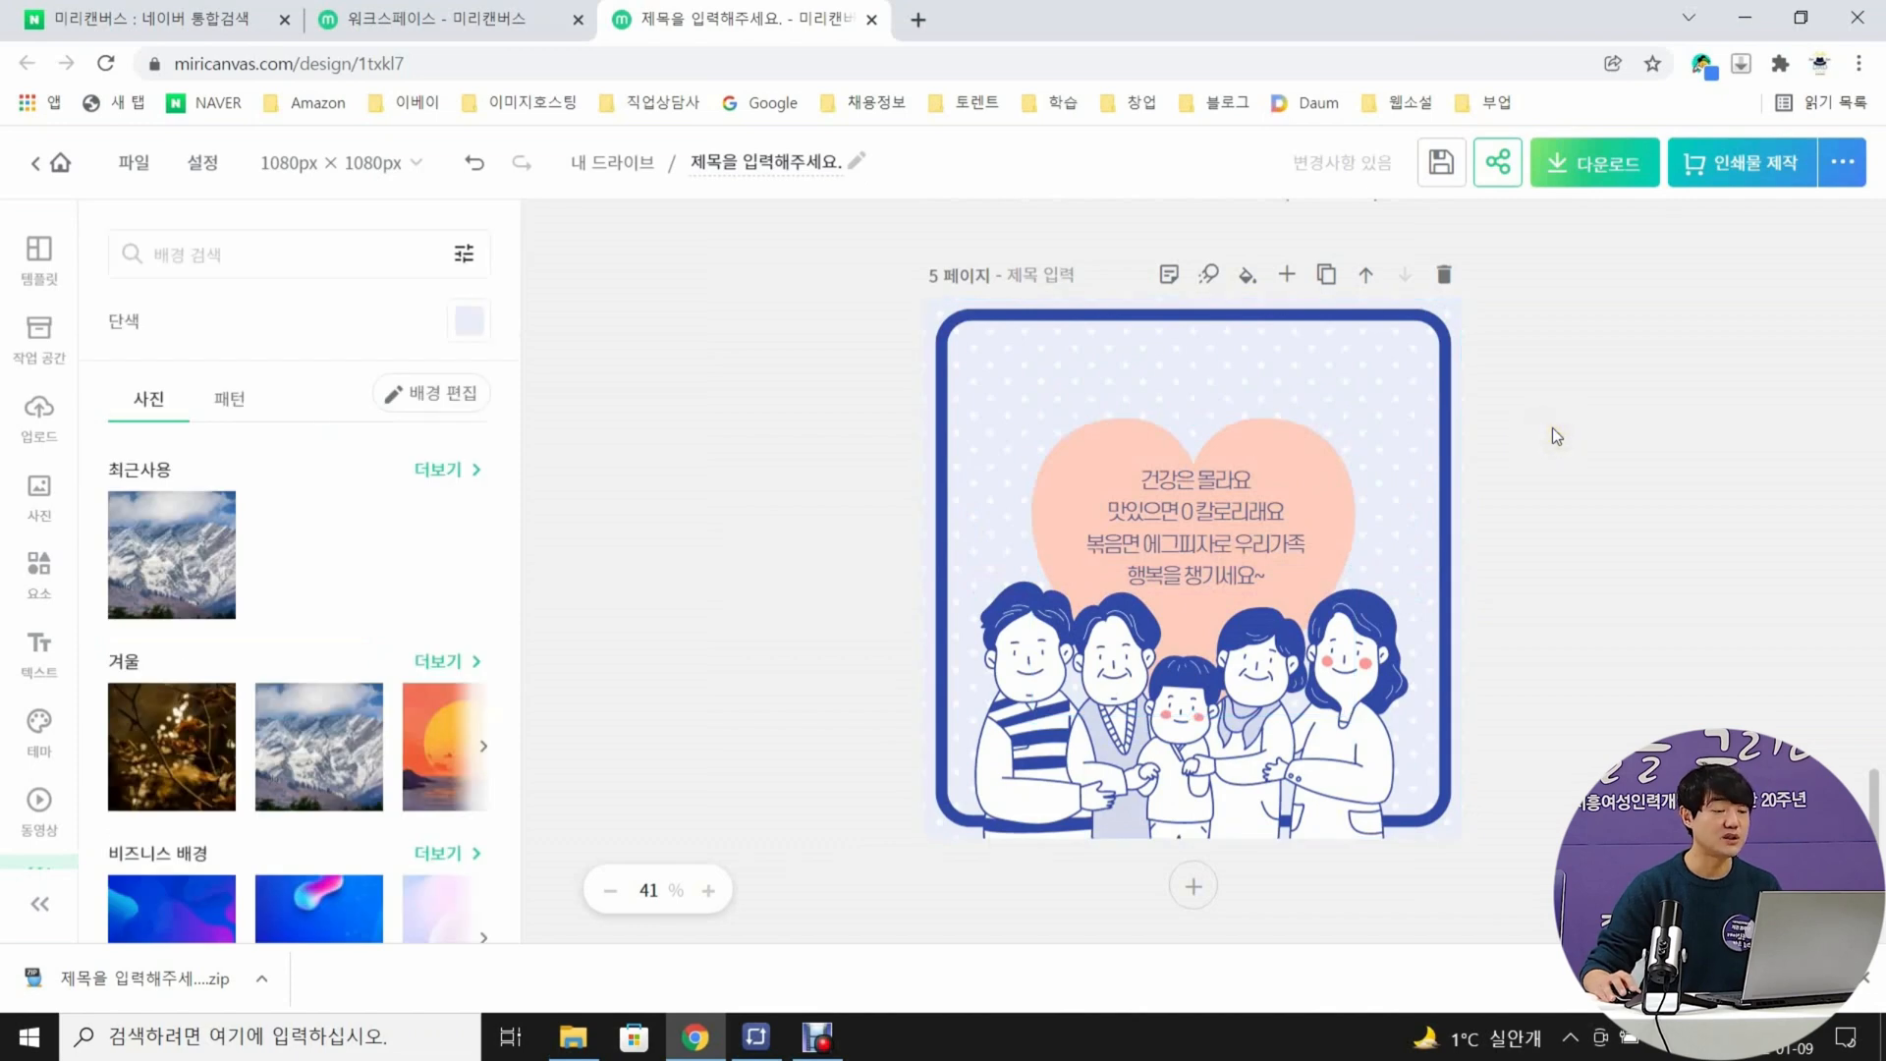
left_click(38, 413)
scroll(362, 472, "down", 1)
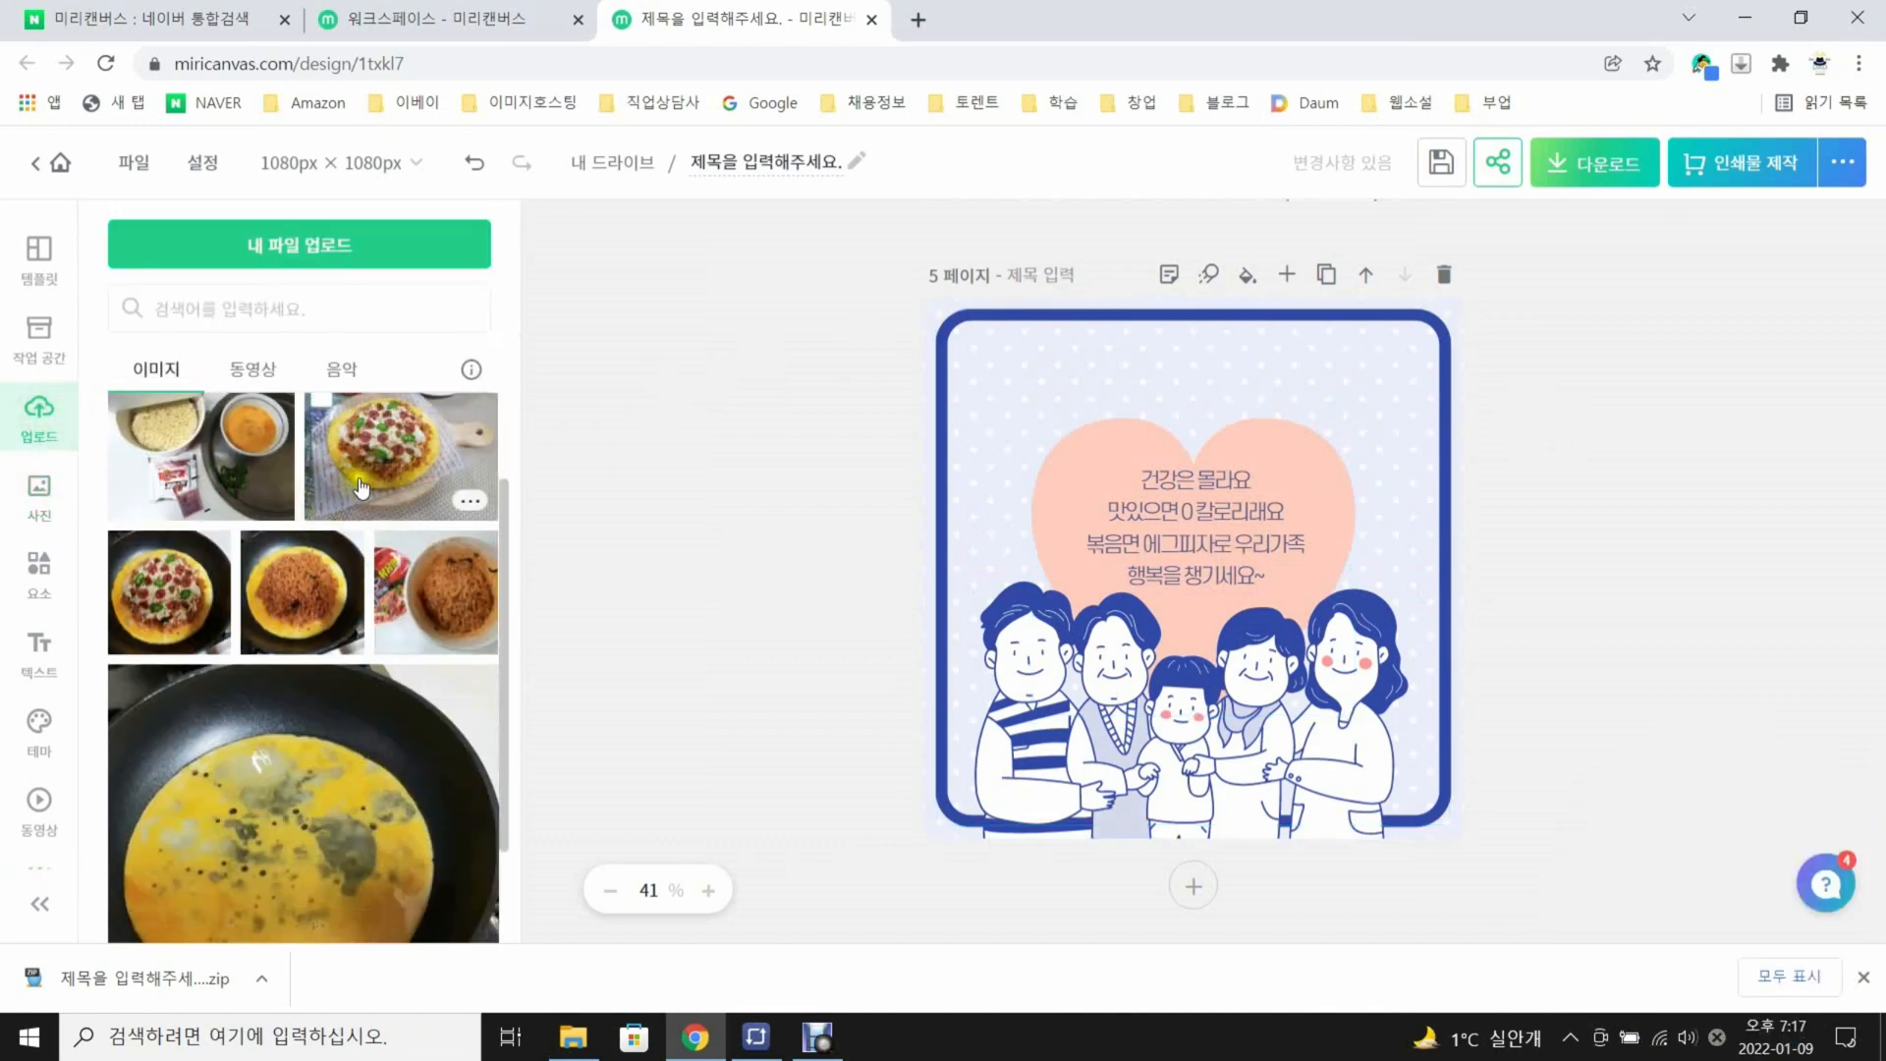
scroll(422, 520, "up", 1)
left_click(376, 578)
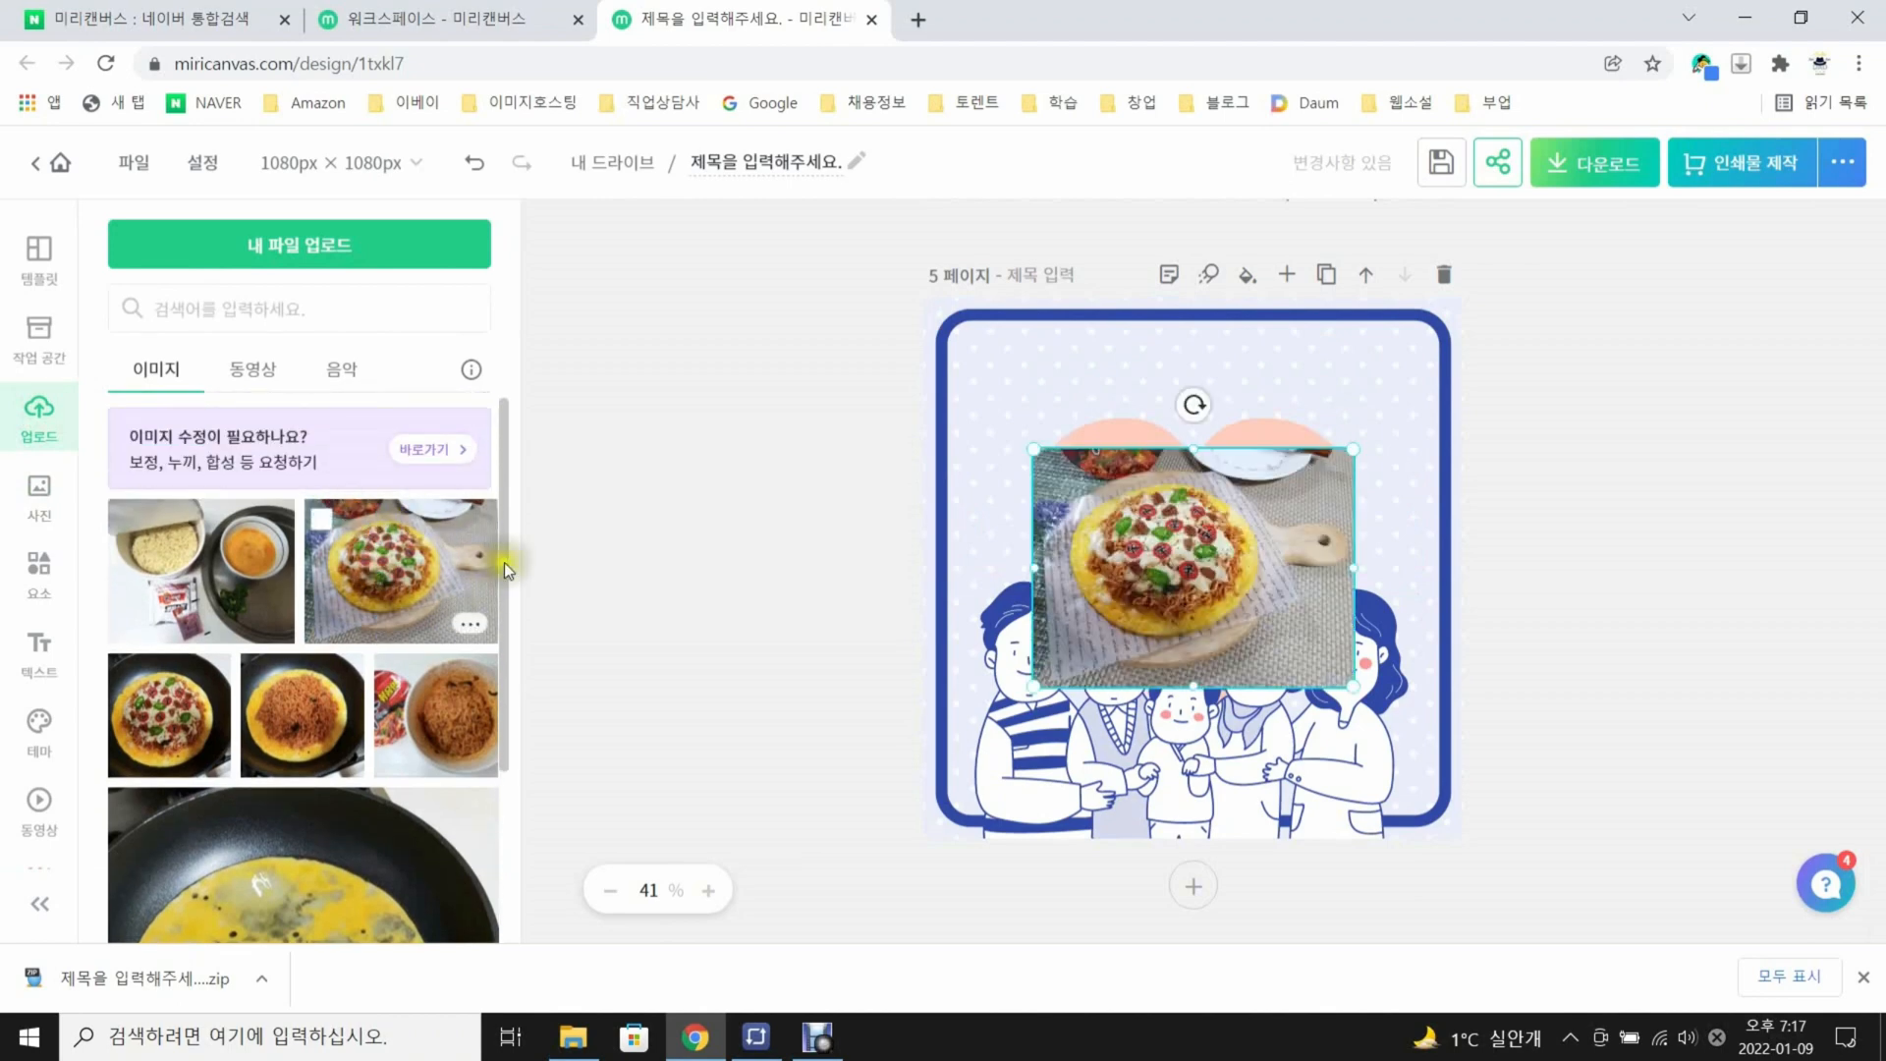
Turn page 5's pizza photo into the page background behind the frame, heart and family illustration
left_click(1117, 535)
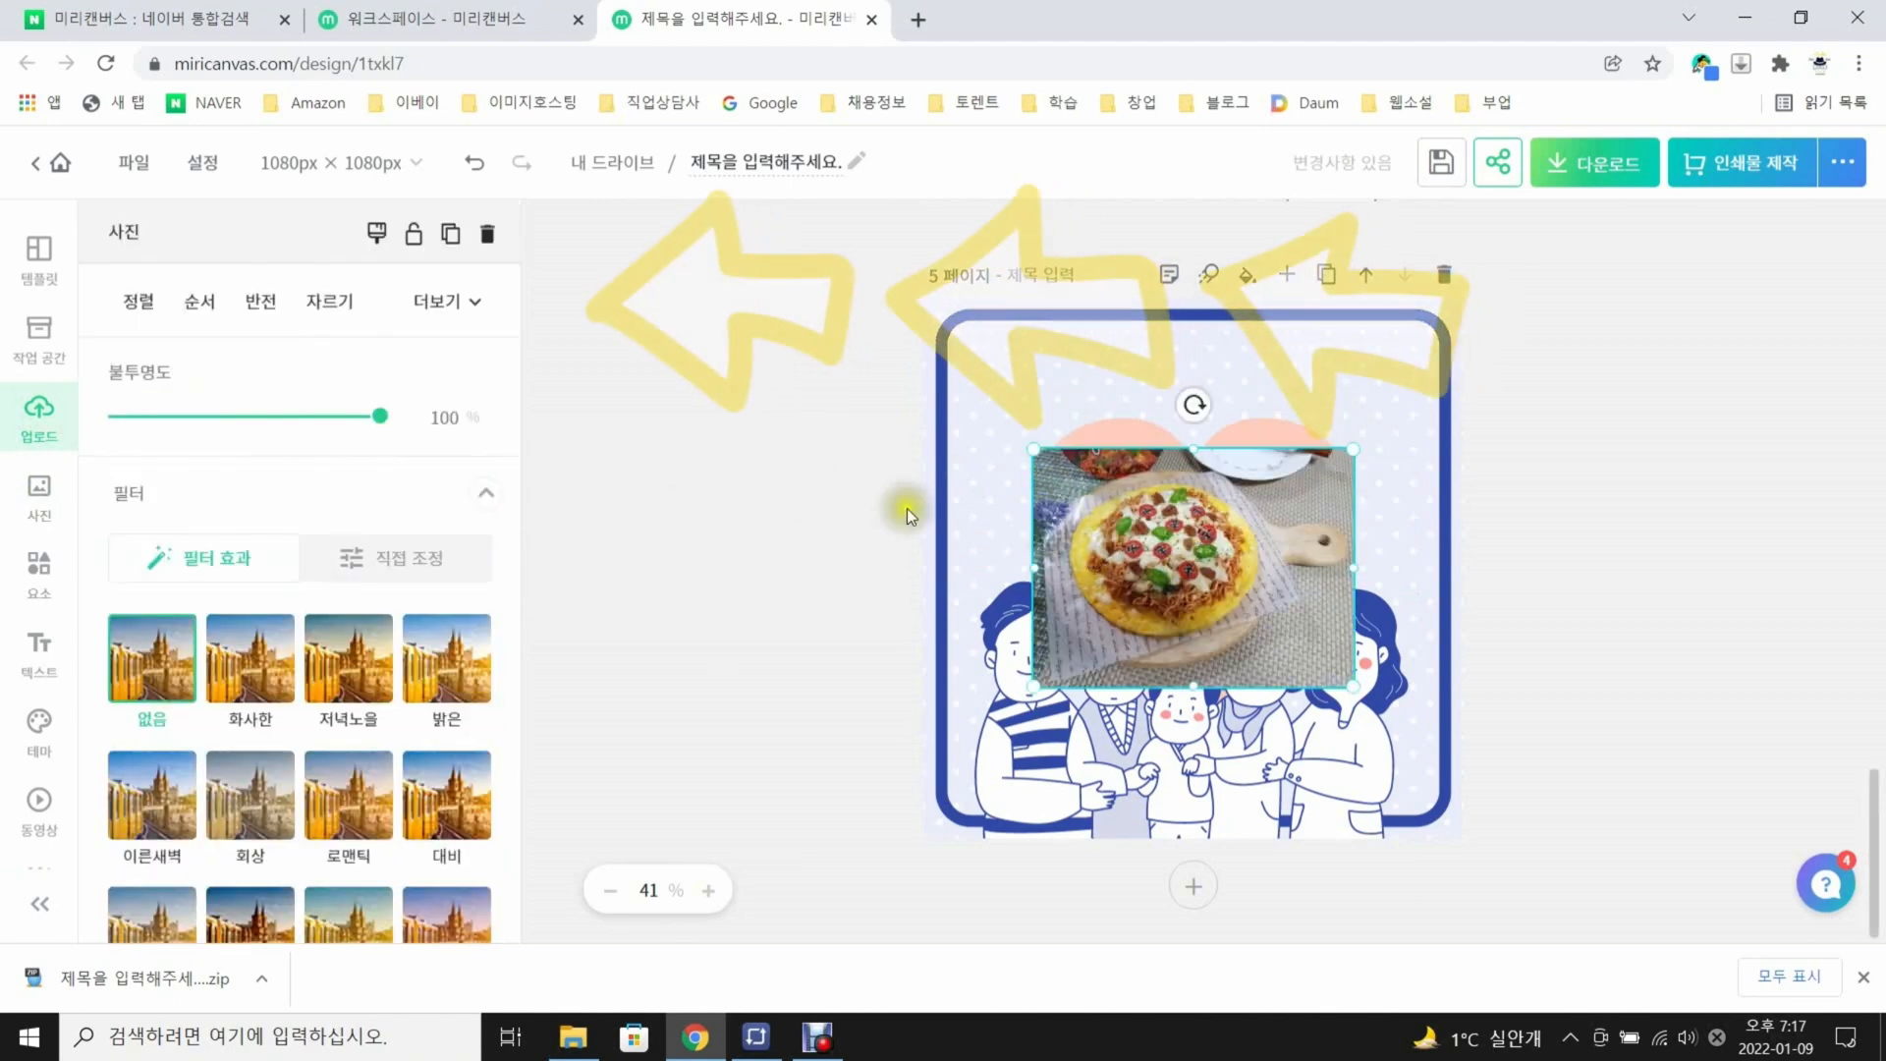
left_click(472, 303)
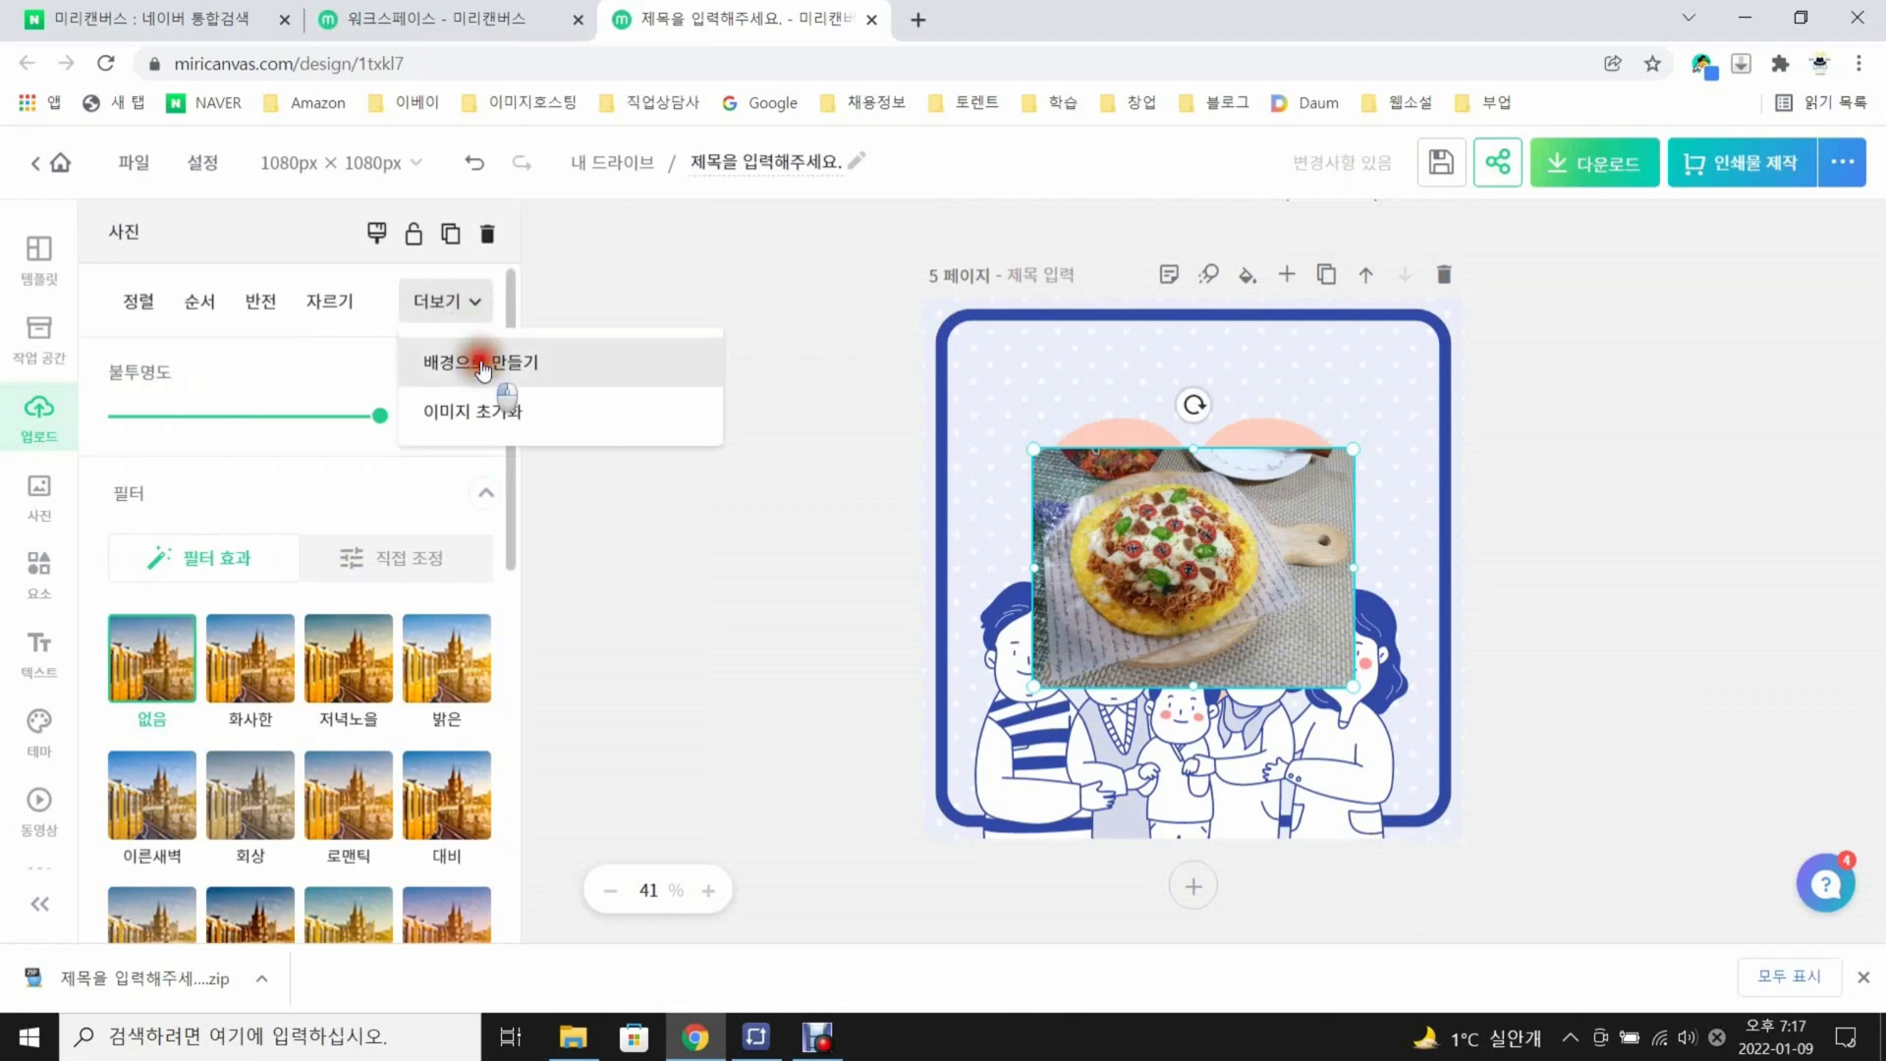
left_click(476, 361)
left_click(1655, 432)
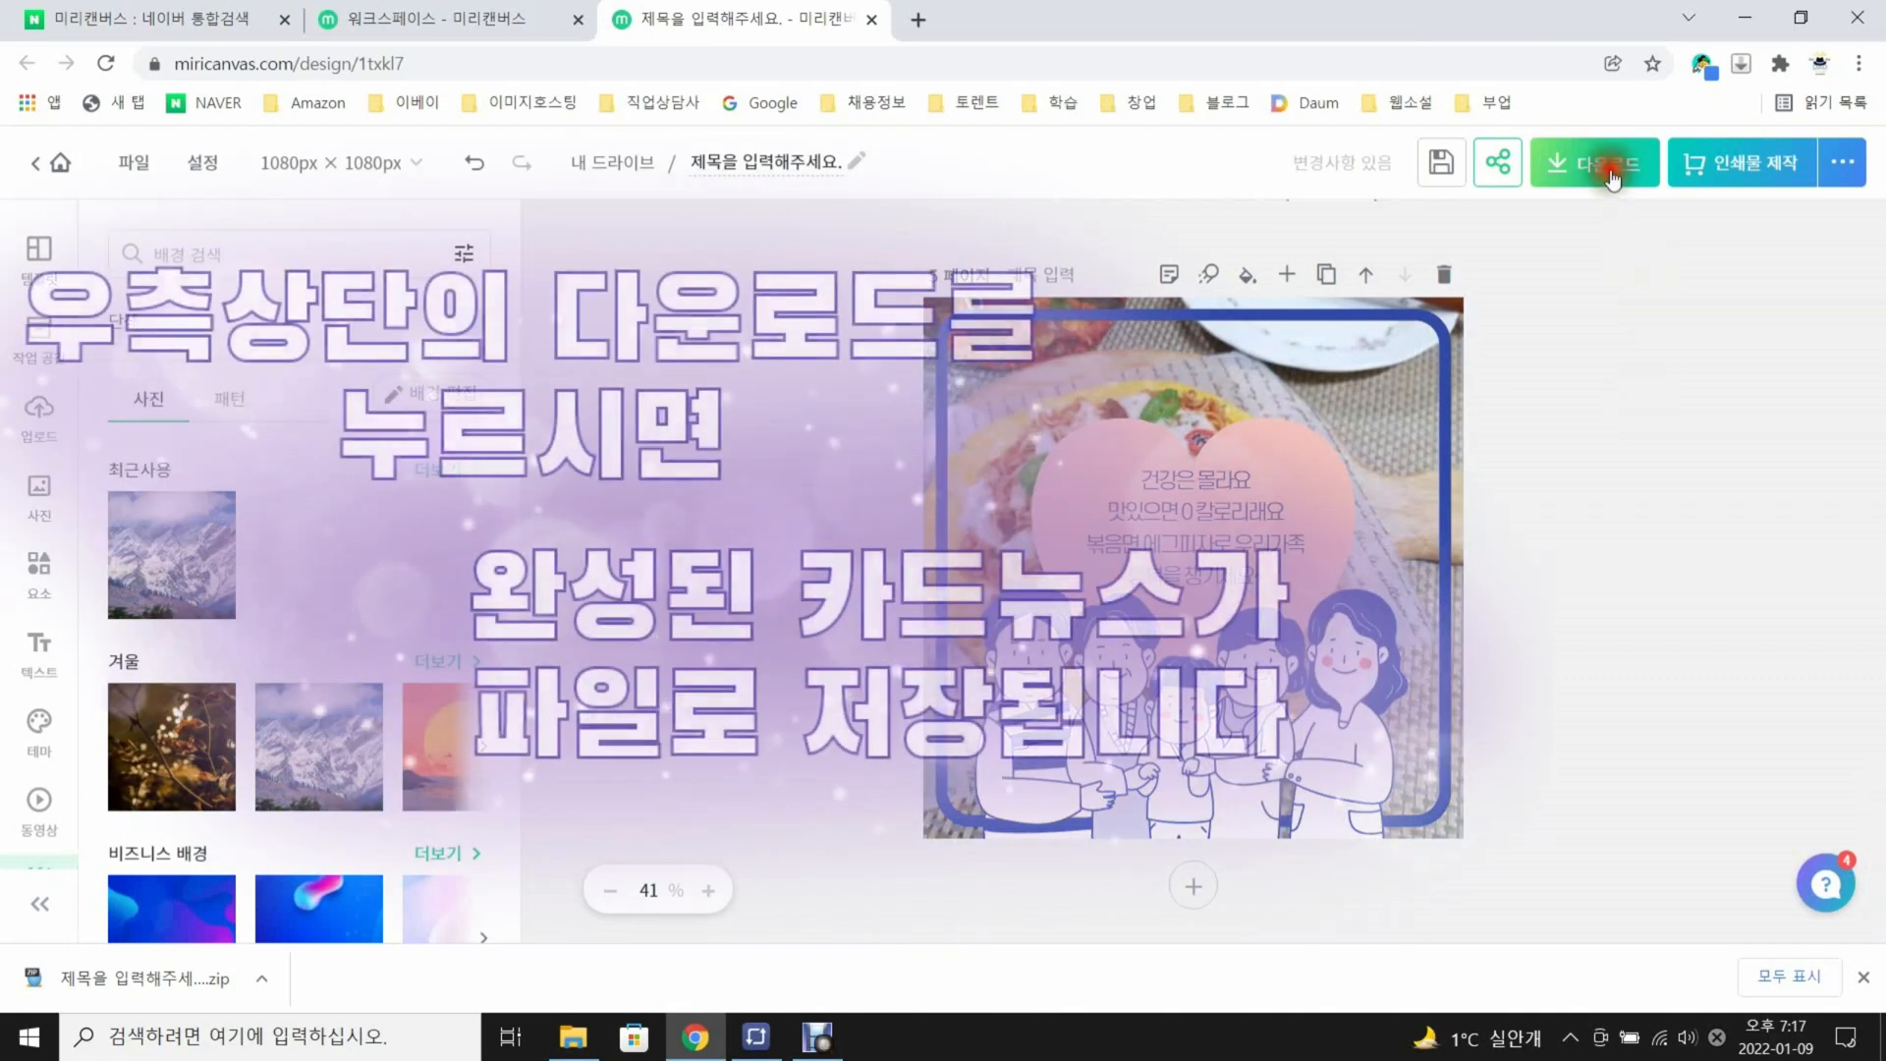
Download the finished card news for web use as high-resolution PNG images
left_click(1599, 164)
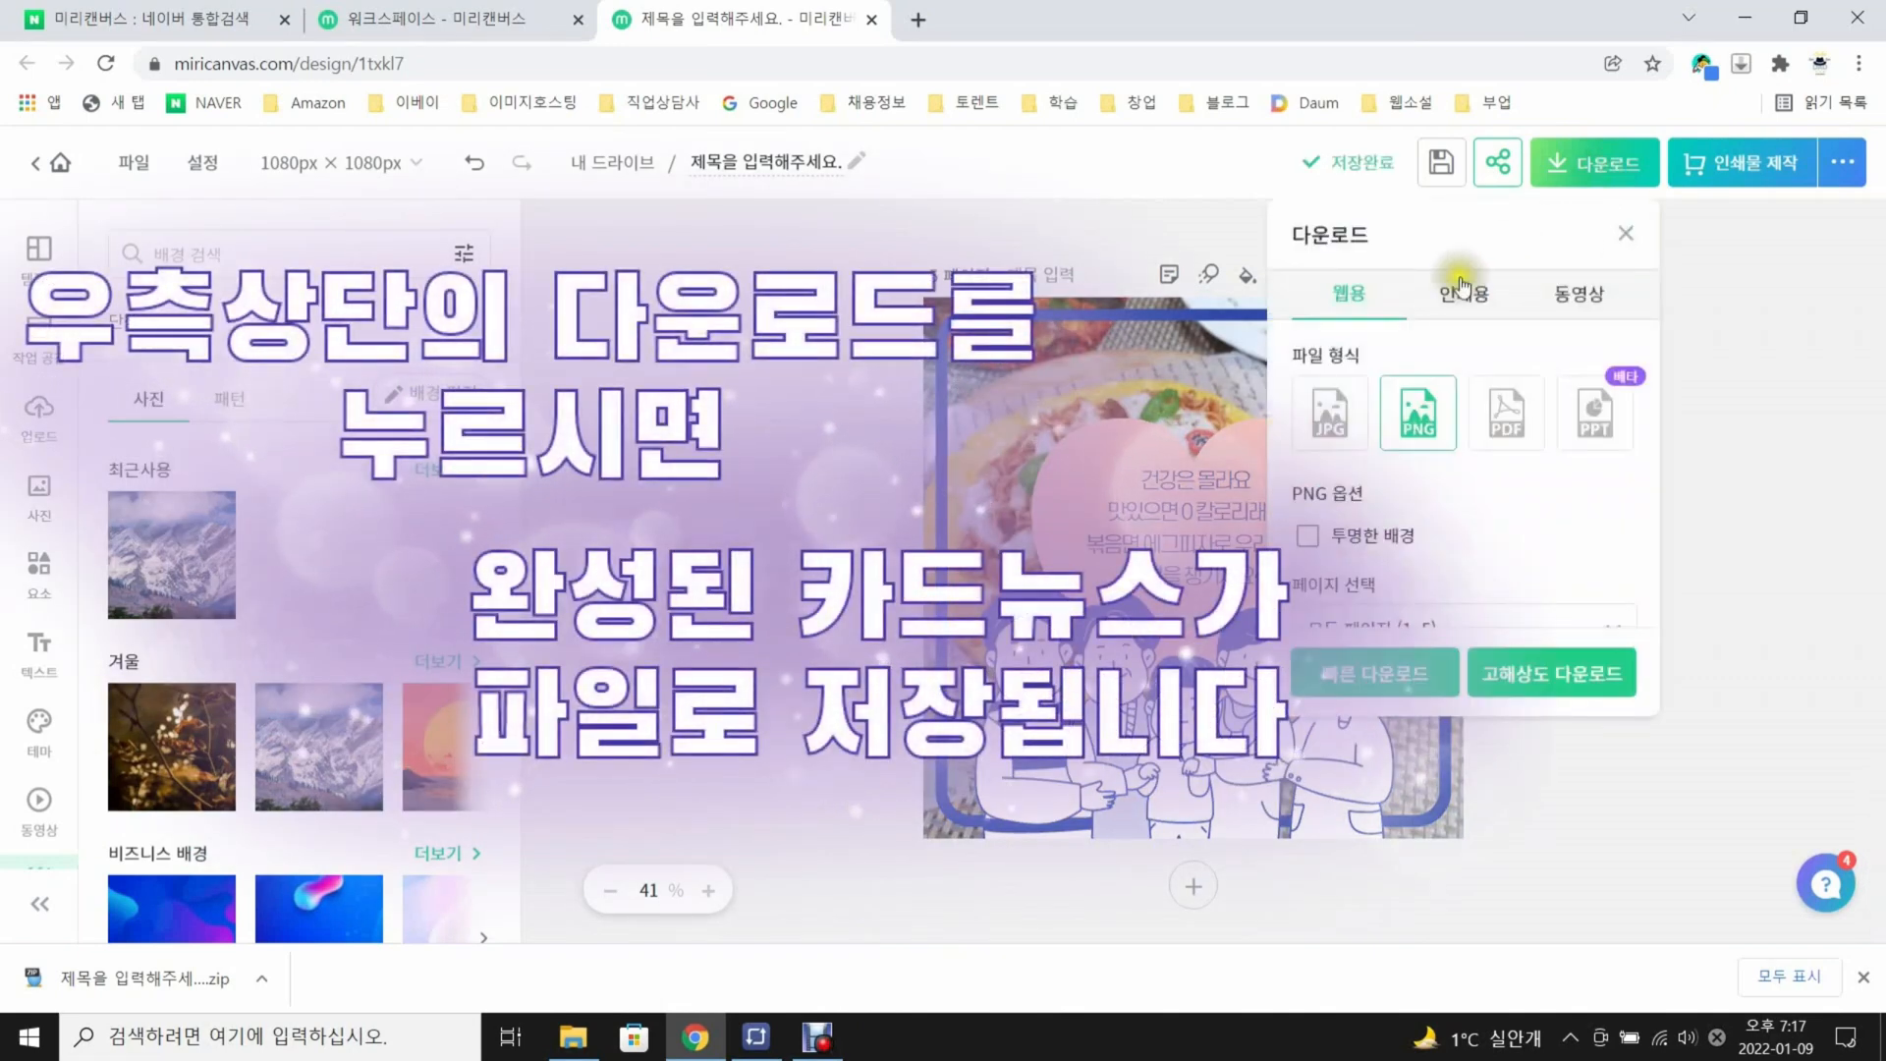
left_click(1518, 673)
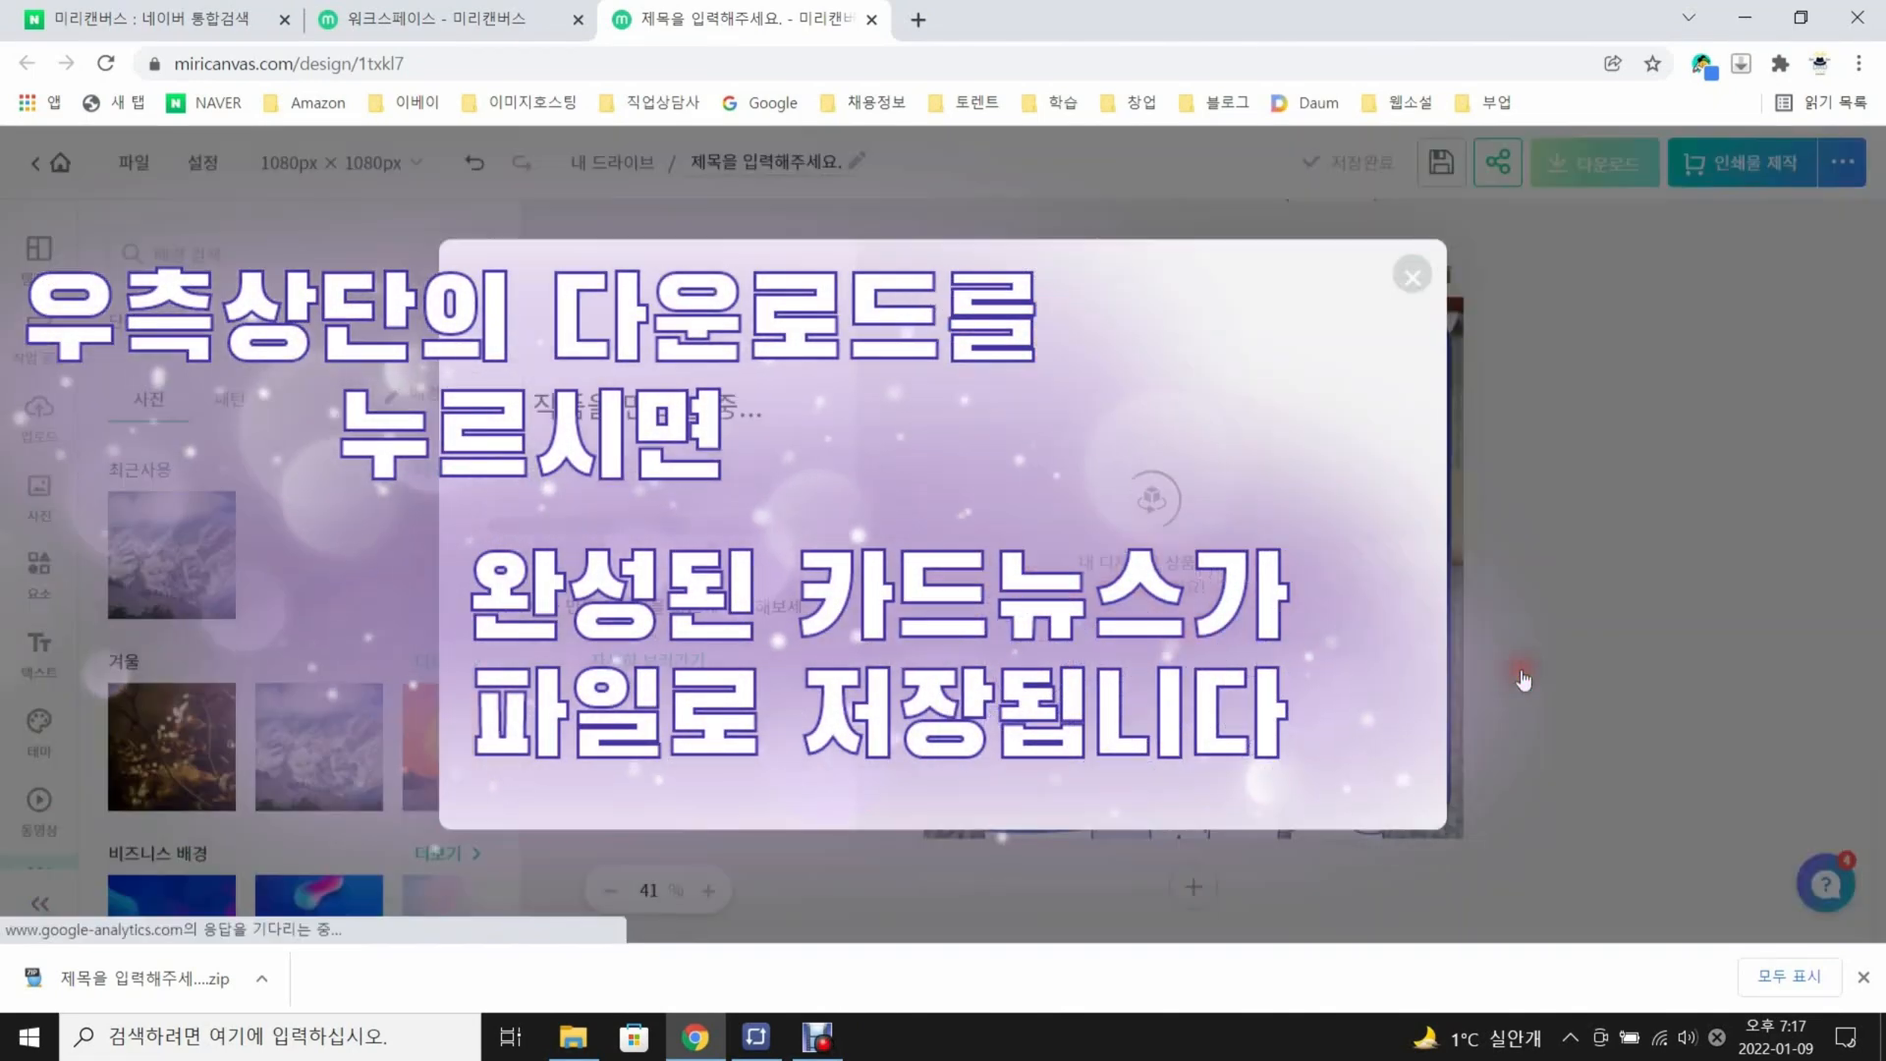